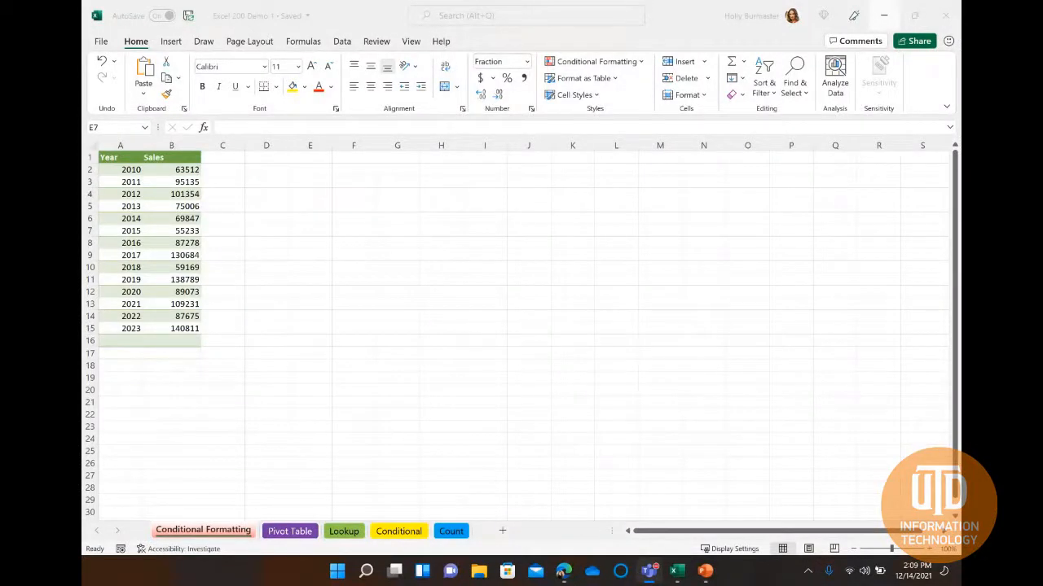
pyautogui.click(262, 226)
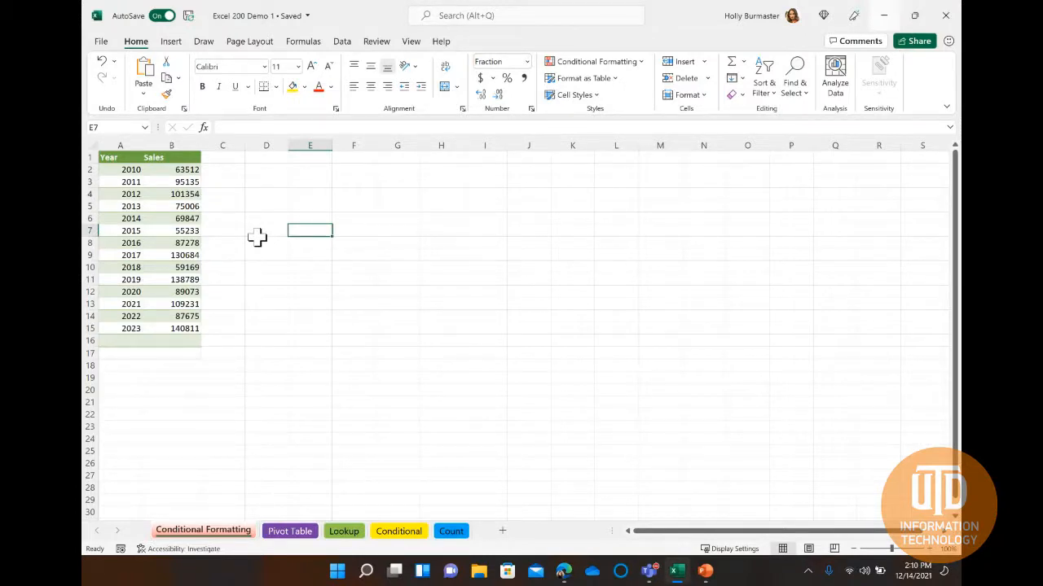
pyautogui.moveTo(108, 157); pyautogui.dragTo(165, 353)
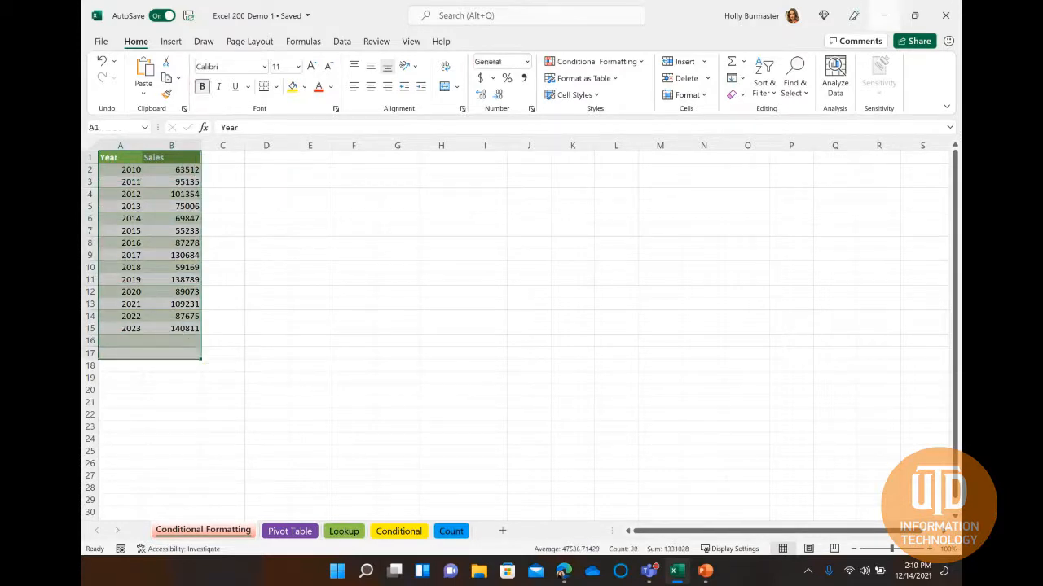
pyautogui.click(563, 573)
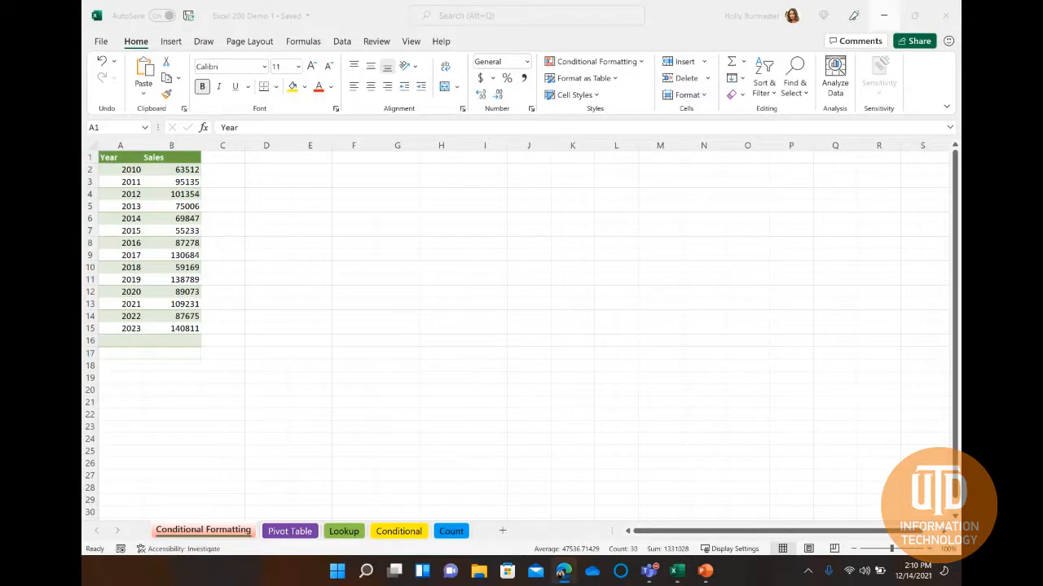
pyautogui.click(159, 218)
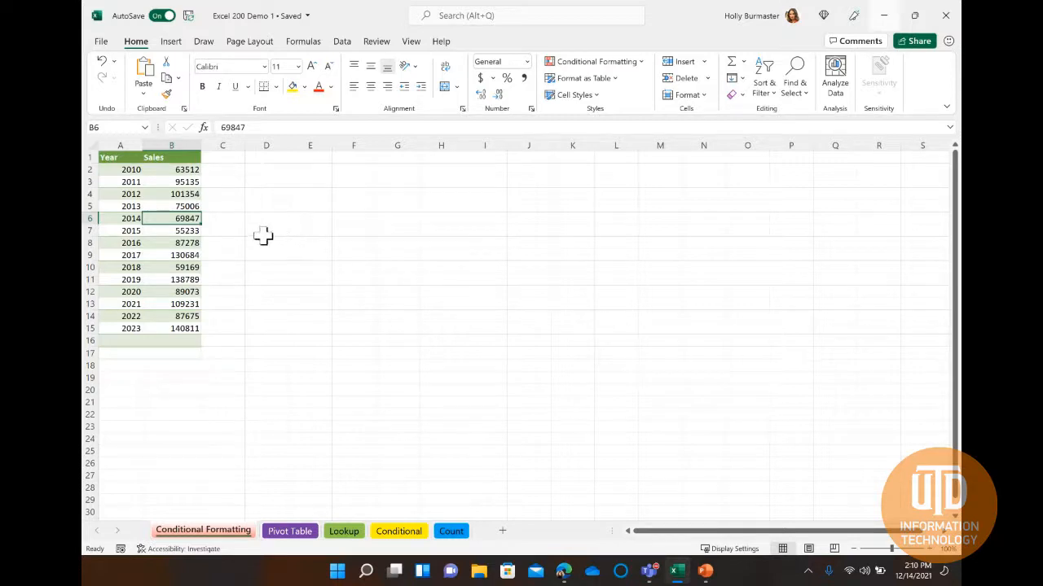
pyautogui.hotkey('ctrl', 't')
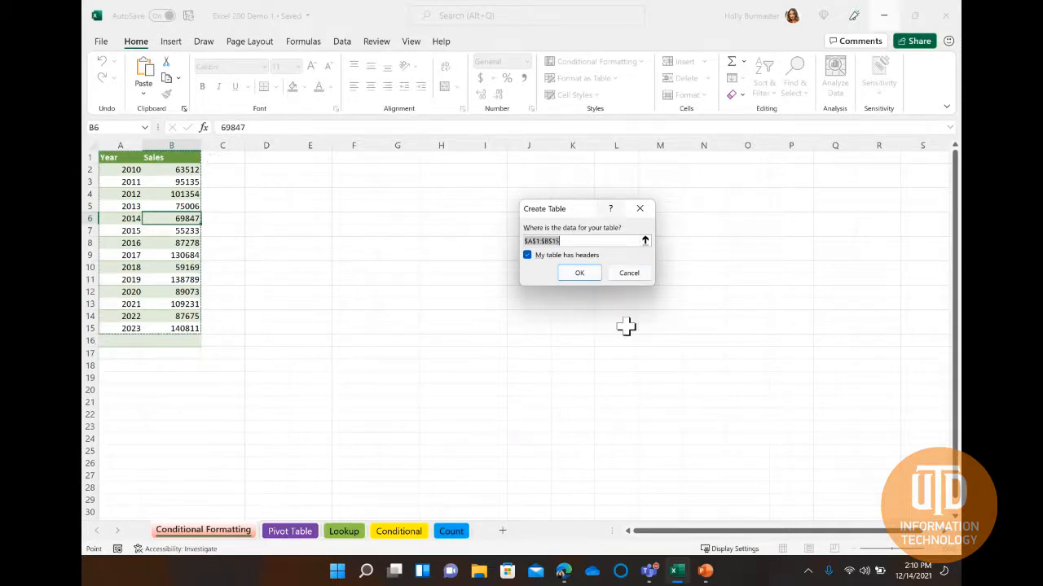
pyautogui.click(645, 243)
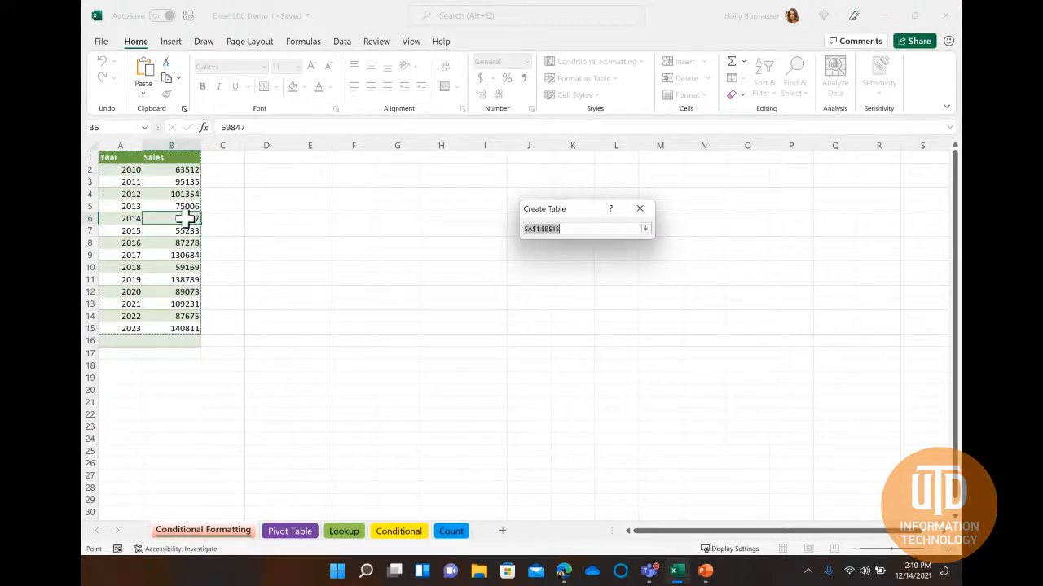
pyautogui.click(645, 230)
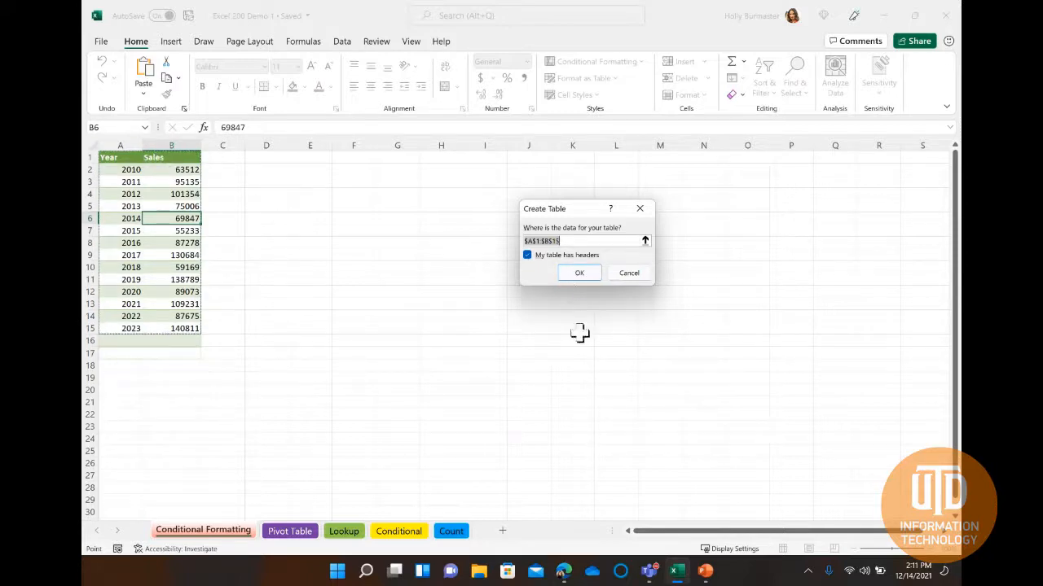
pyautogui.click(629, 273)
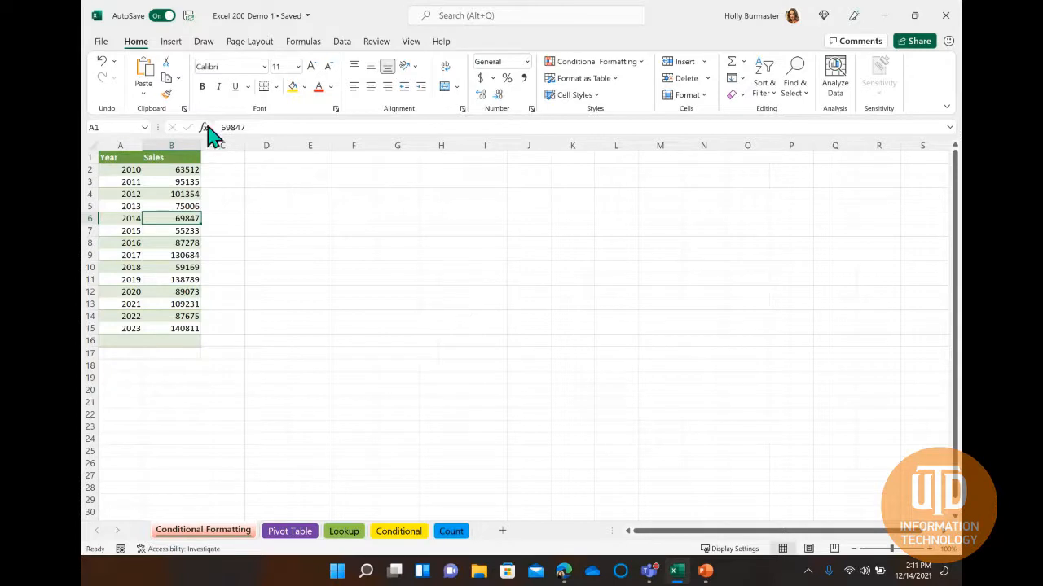
# Create a table with headers from the Year and Sales data in A1:B15.
pyautogui.click(172, 43)
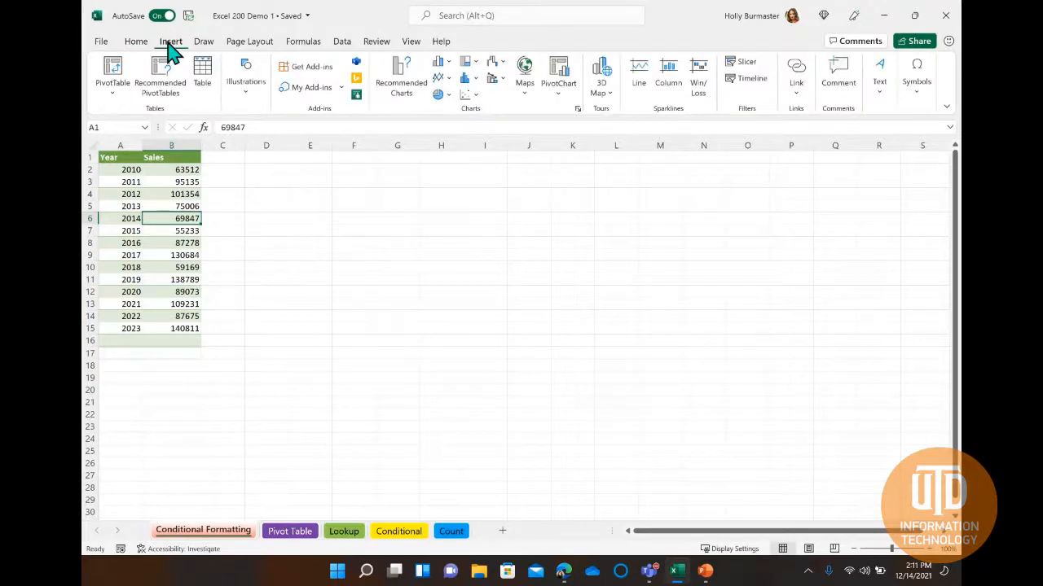
pyautogui.click(203, 82)
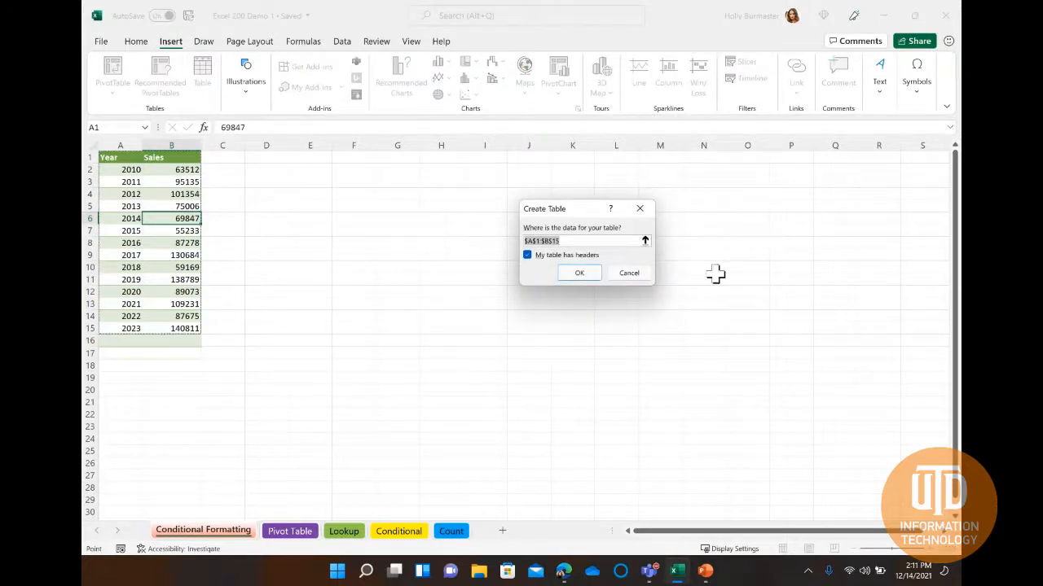
pyautogui.click(579, 273)
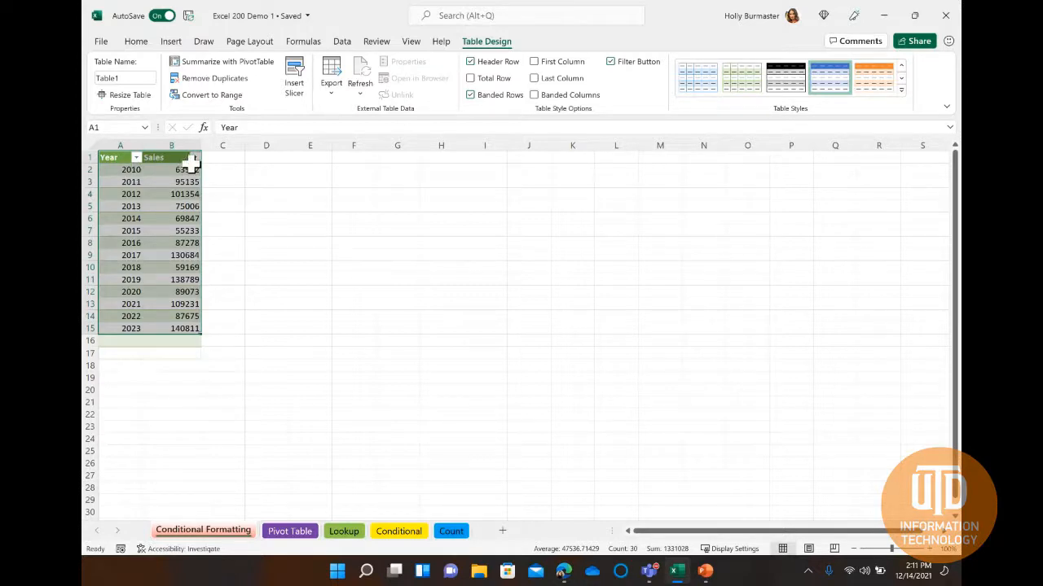
pyautogui.click(175, 217)
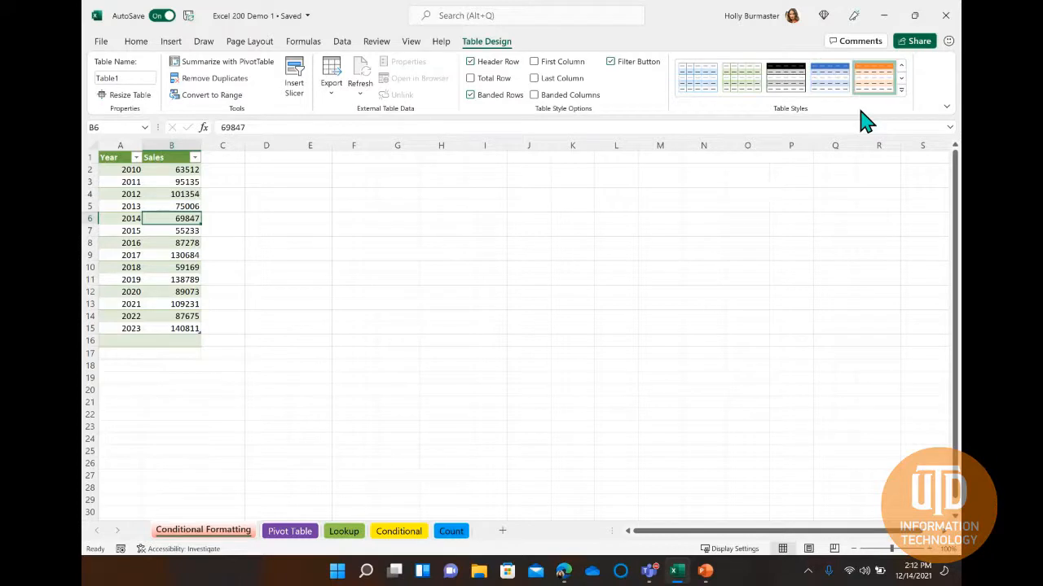
pyautogui.click(901, 90)
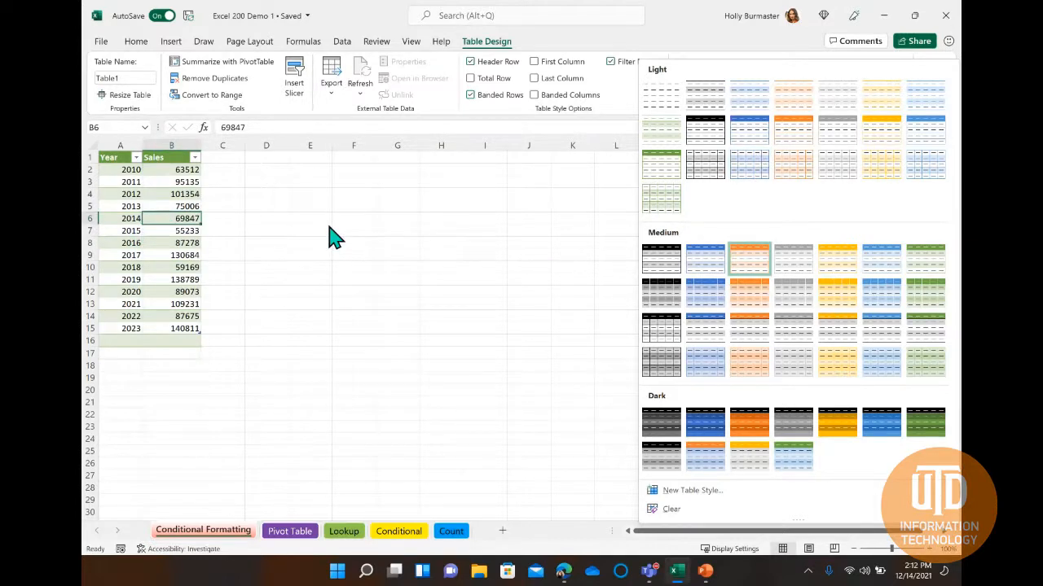
pyautogui.click(634, 106)
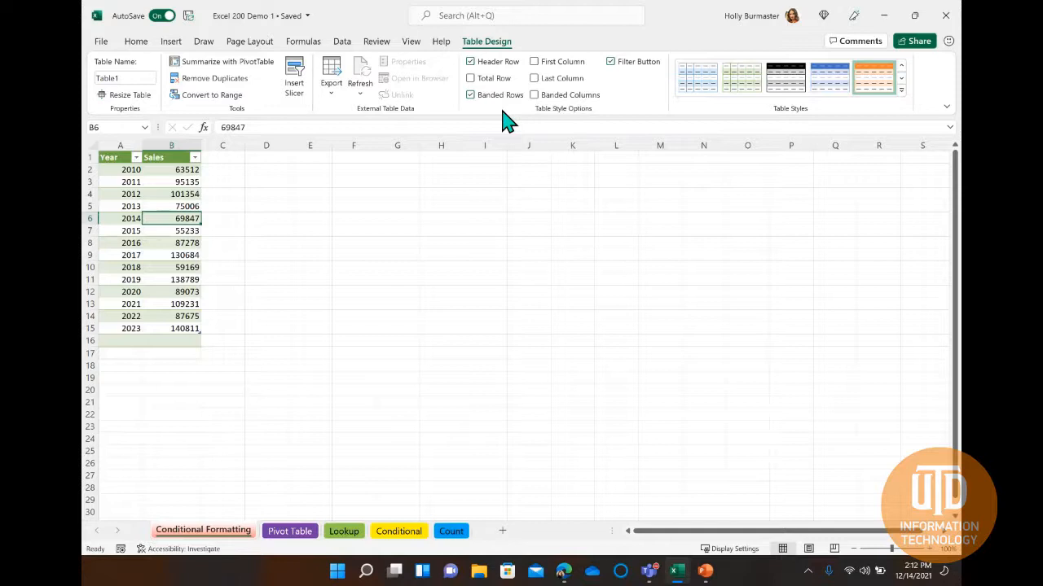
# Add a total row to the table and set the Sales total in B16 to Average.
pyautogui.click(470, 79)
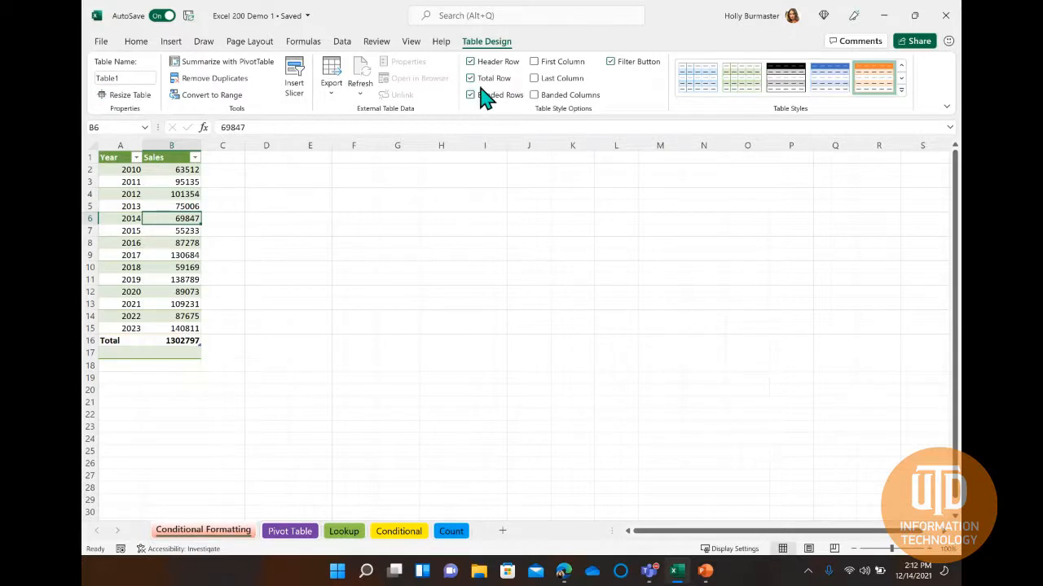
pyautogui.click(168, 342)
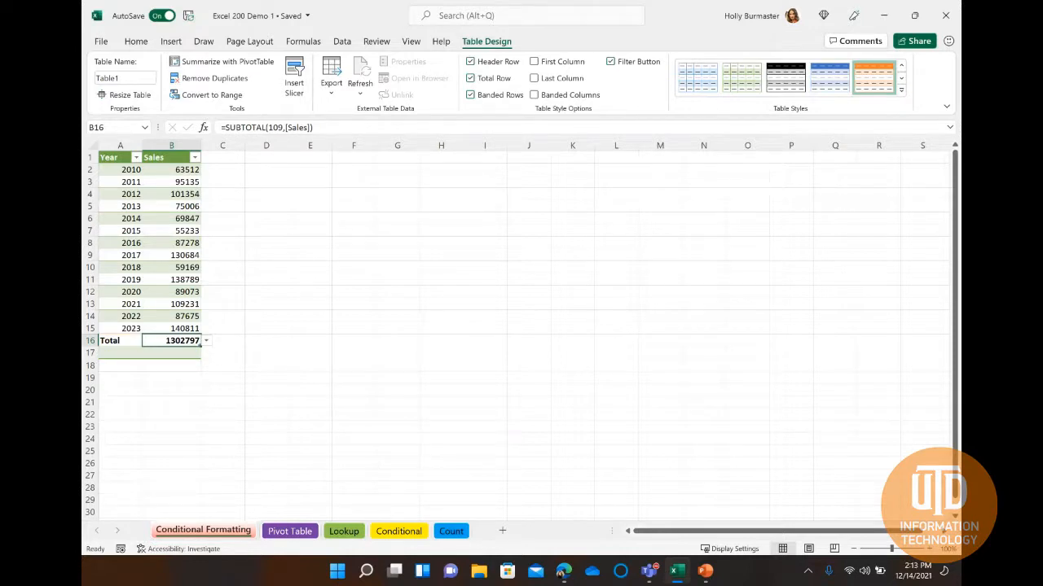
pyautogui.click(206, 341)
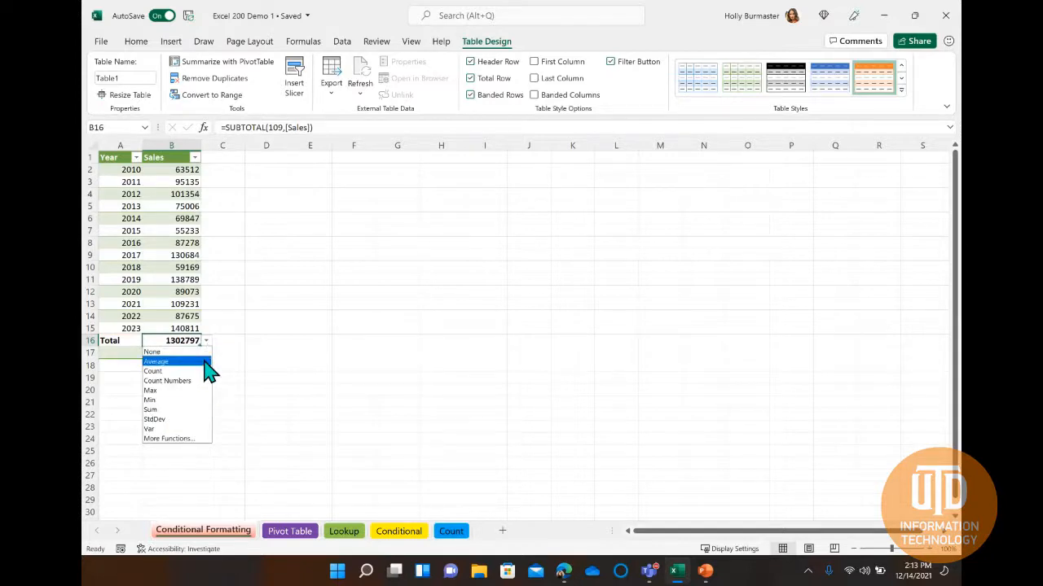
pyautogui.click(206, 368)
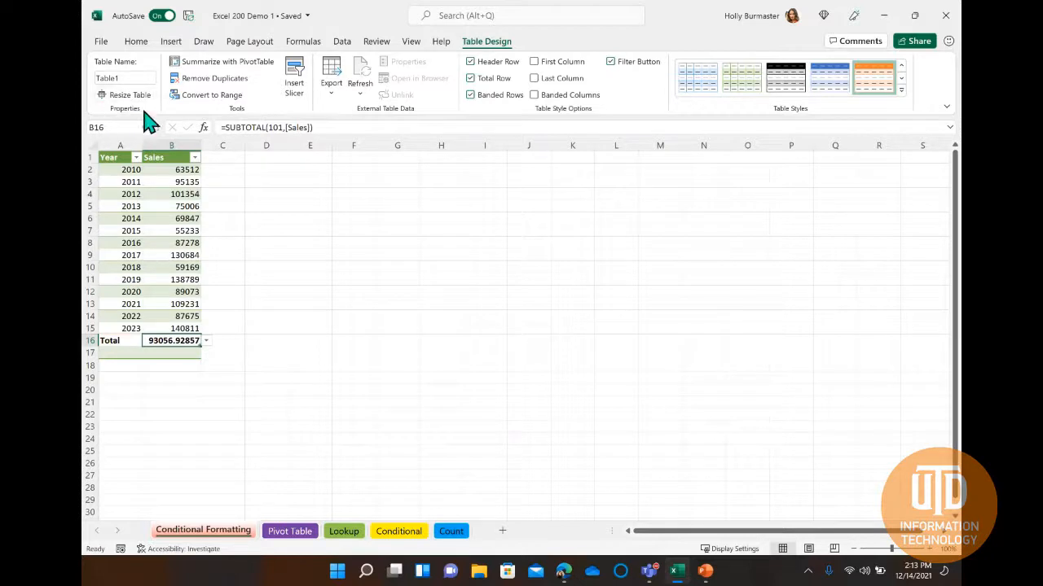
# Convert the Year and Sales table back to a normal range.
pyautogui.click(136, 76)
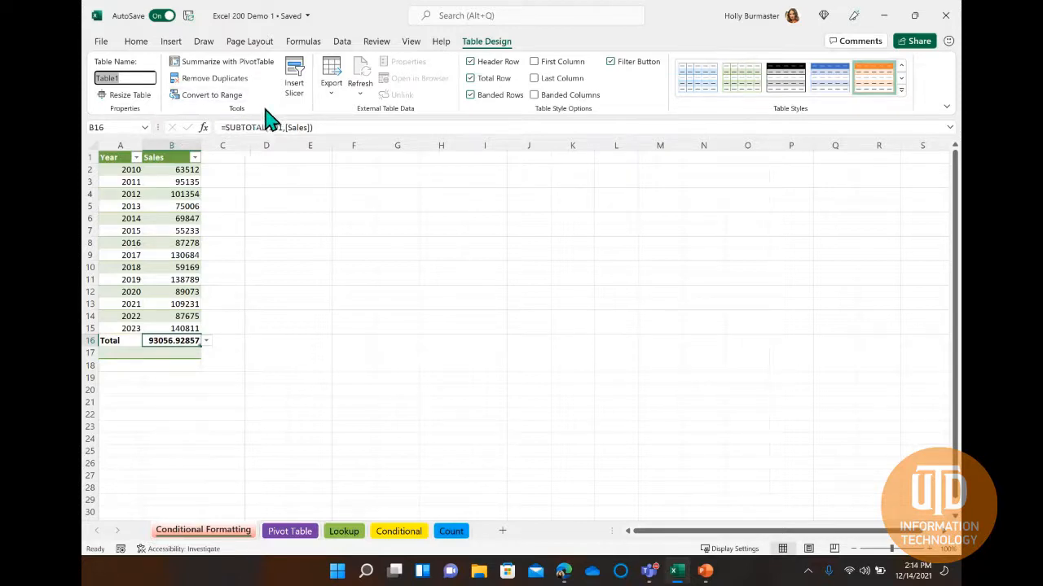
pyautogui.click(212, 95)
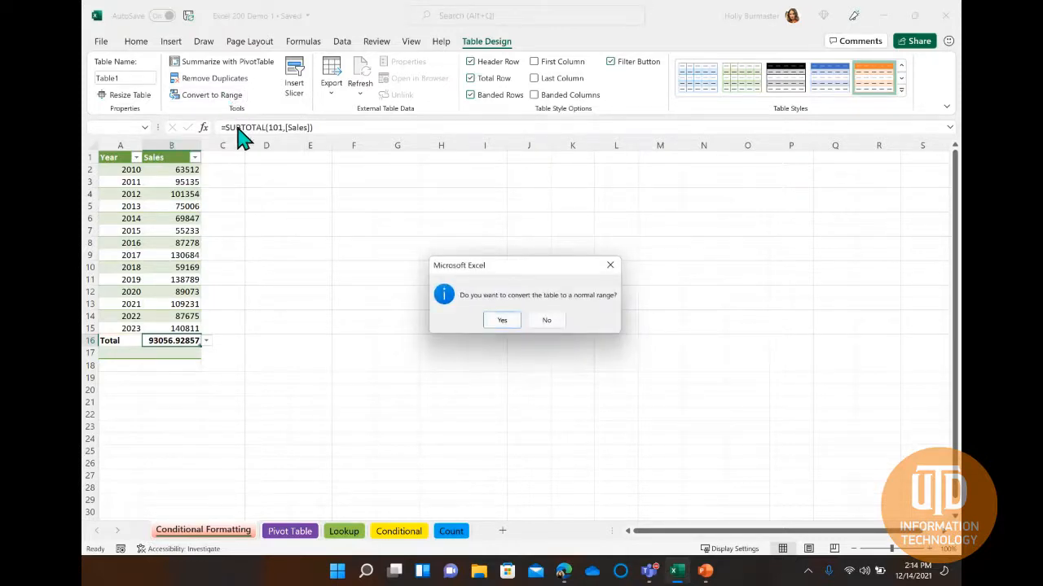
pyautogui.click(502, 323)
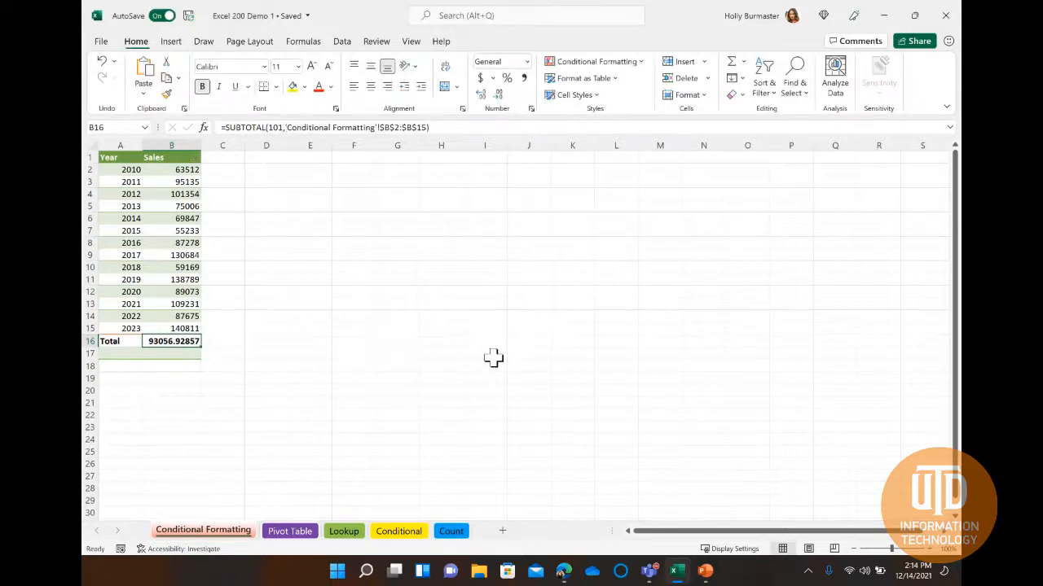
pyautogui.click(184, 206)
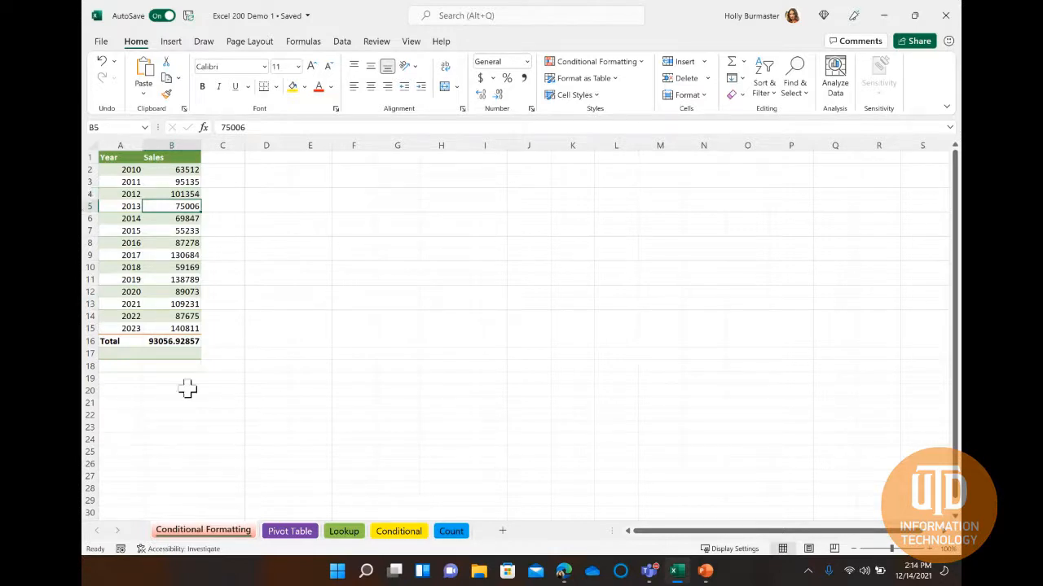
# Highlight the cells in A1:B16 that are greater than 80000 with Green Fill with Dark Green Text.
pyautogui.moveTo(117, 158); pyautogui.dragTo(174, 339)
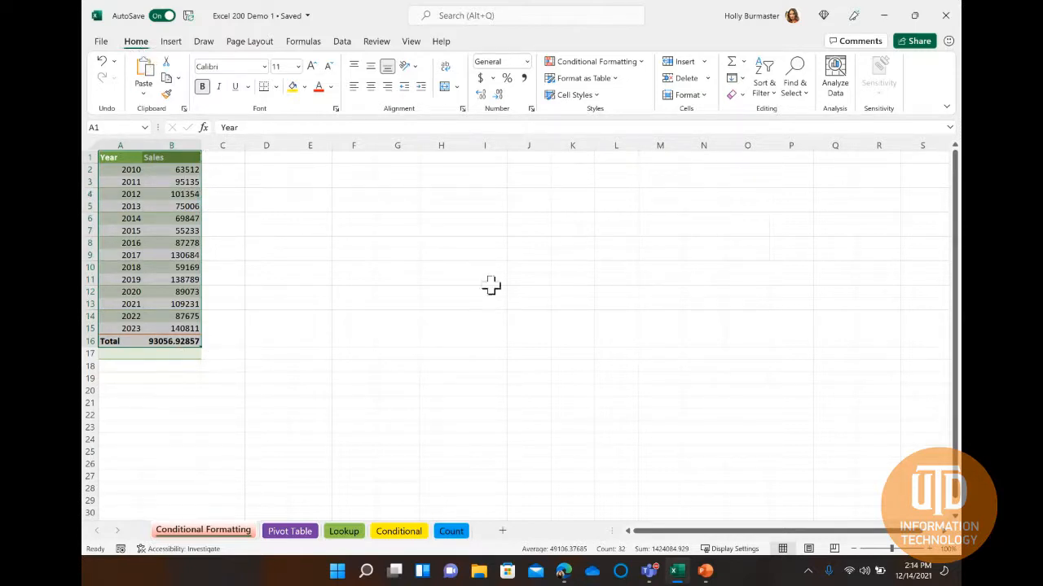
pyautogui.click(642, 64)
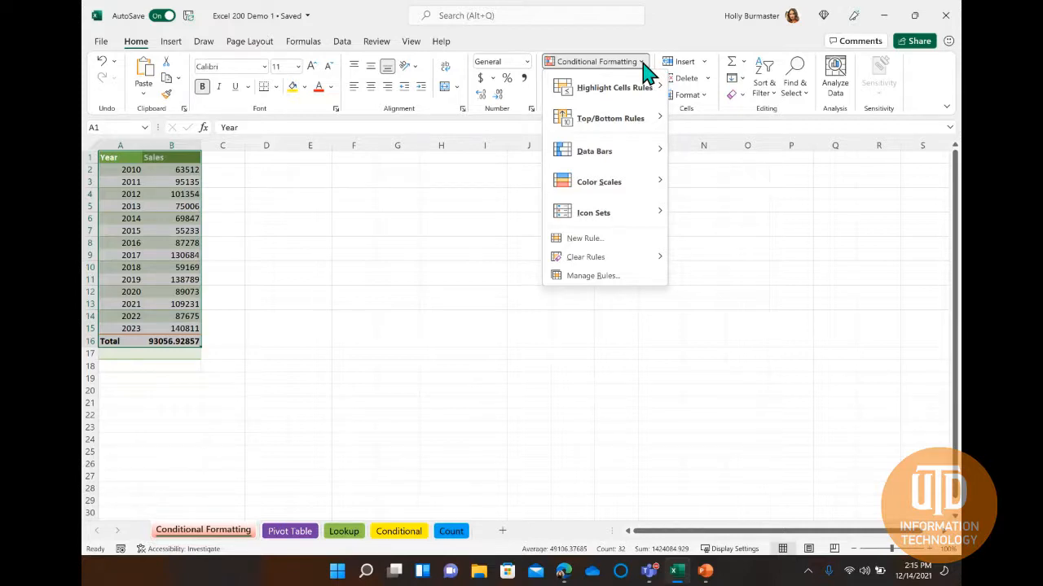
pyautogui.moveTo(649, 100)
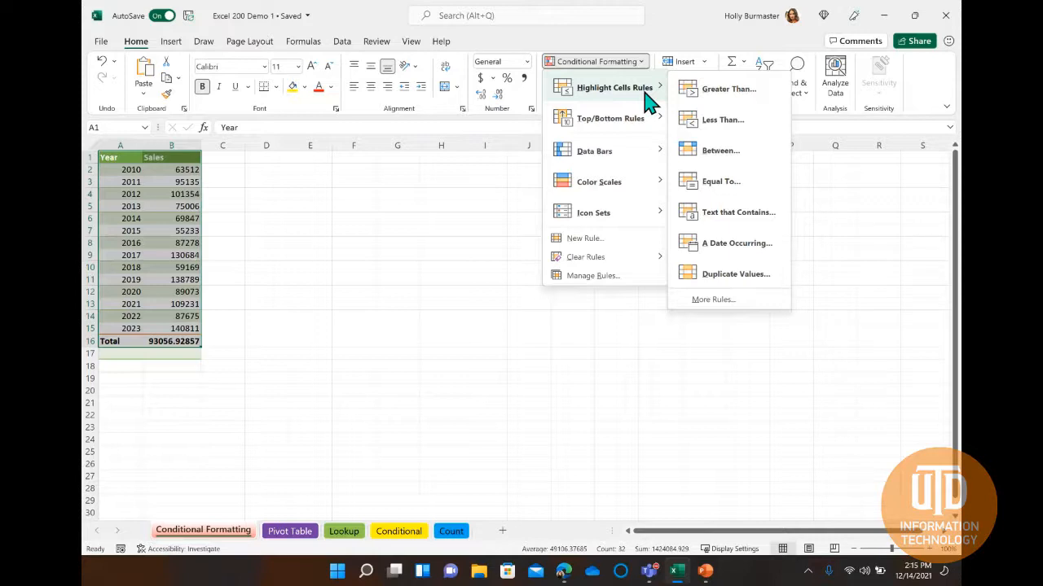
pyautogui.click(764, 96)
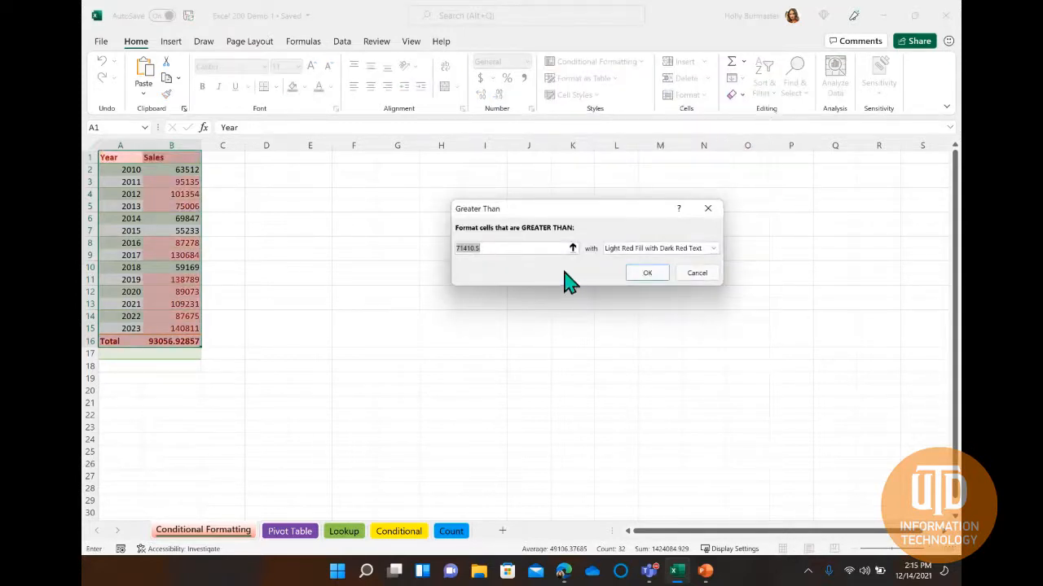
pyautogui.click(507, 249)
pyautogui.press('BackSpace')
pyautogui.press('BackSpace')
pyautogui.press('BackSpace')
pyautogui.press('BackSpace')
pyautogui.press('BackSpace')
pyautogui.press('BackSpace')
pyautogui.press('BackSpace')
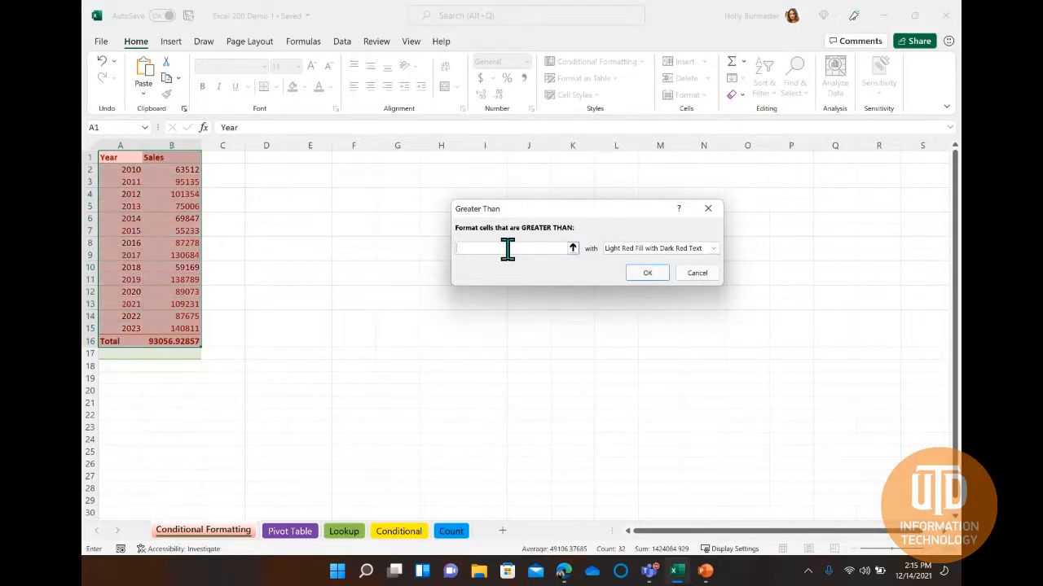
pyautogui.write('80000')
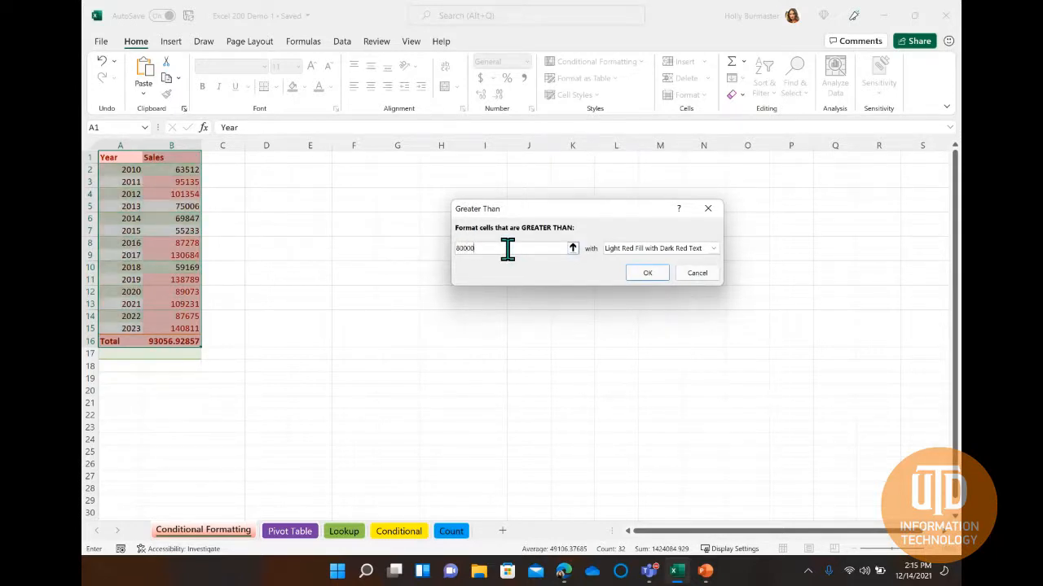
pyautogui.click(714, 249)
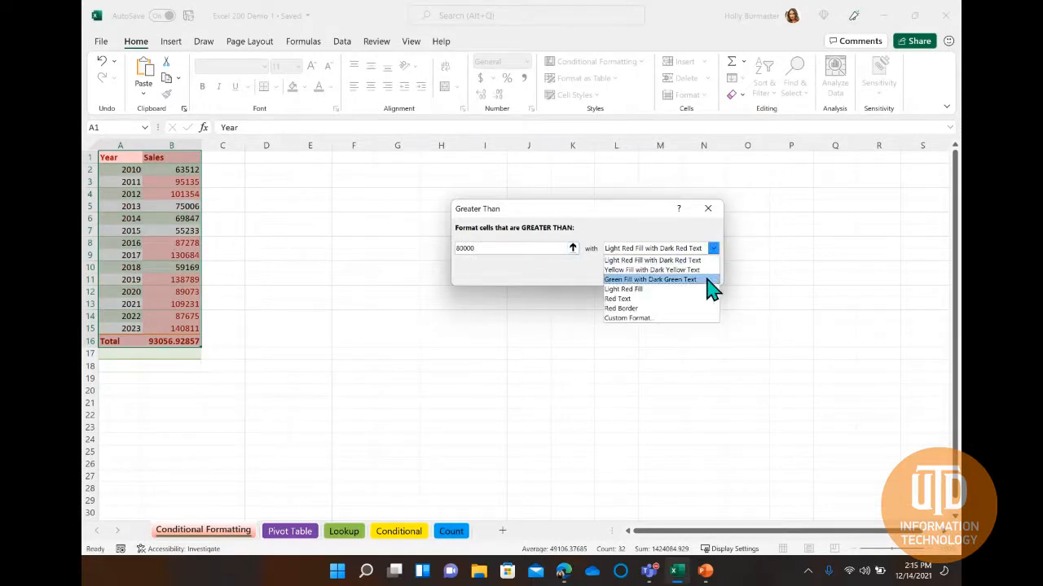
pyautogui.click(710, 281)
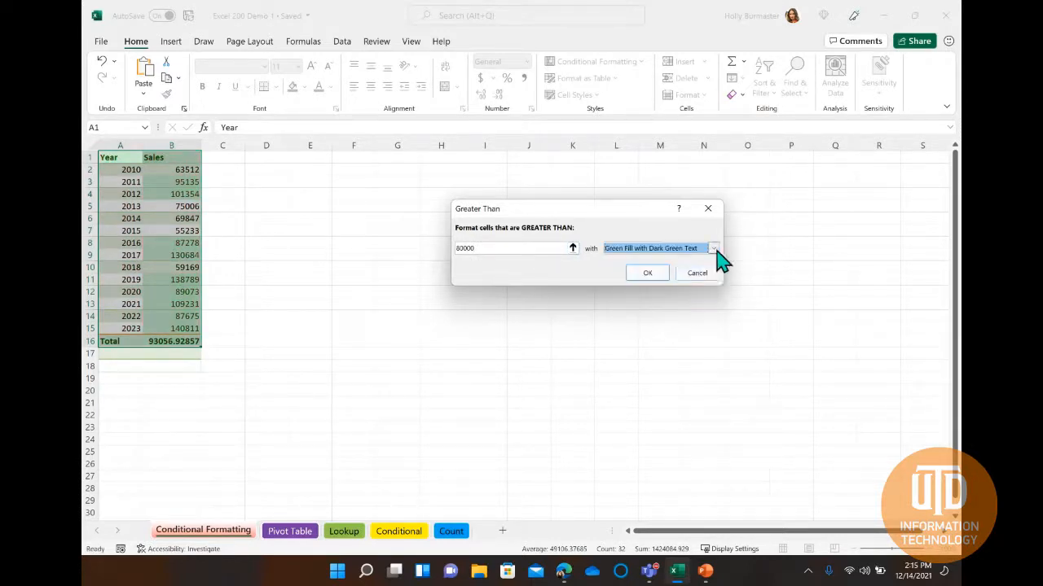
pyautogui.click(648, 274)
pyautogui.click(175, 279)
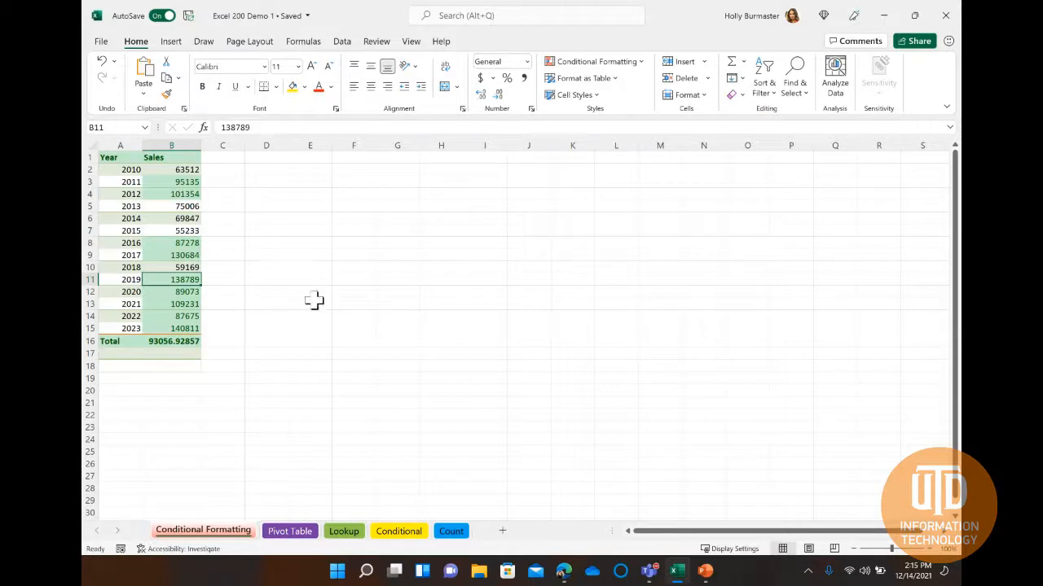
# Add Blue Data Bars with gradient fill to the Year and Sales cells in A1:B16.
pyautogui.moveTo(106, 160); pyautogui.dragTo(217, 338)
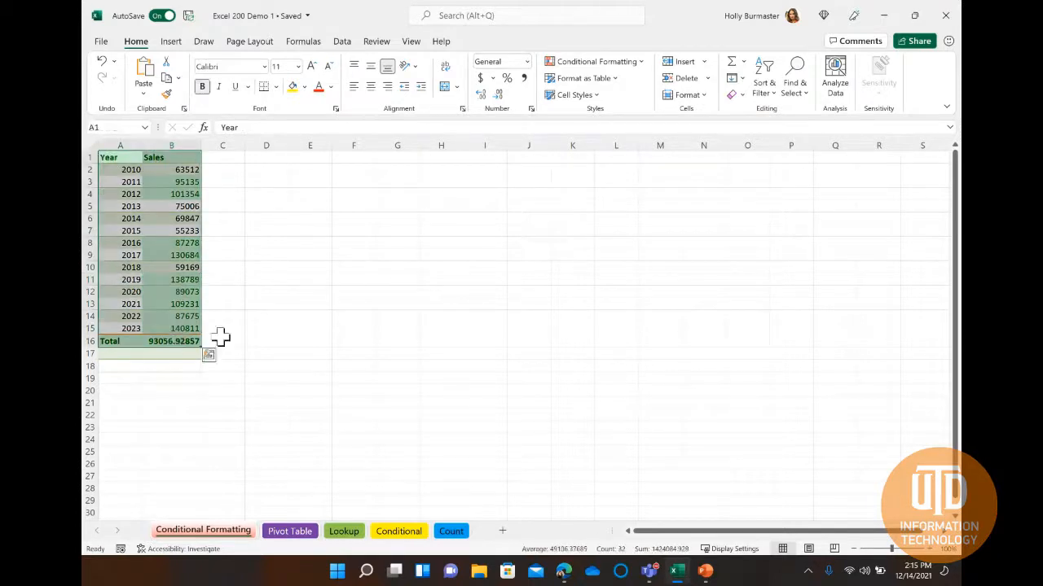
pyautogui.click(632, 67)
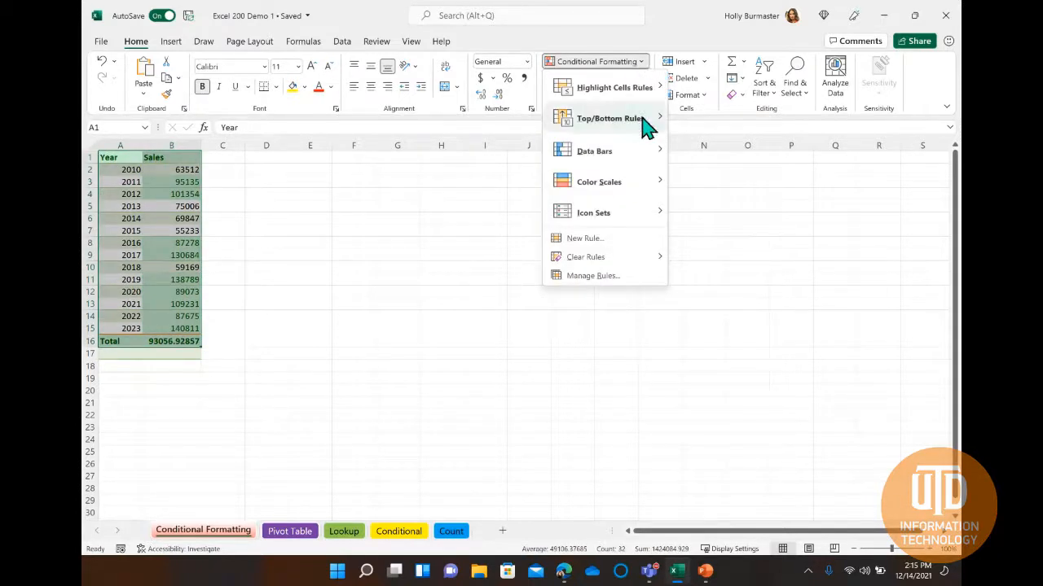
pyautogui.moveTo(646, 128)
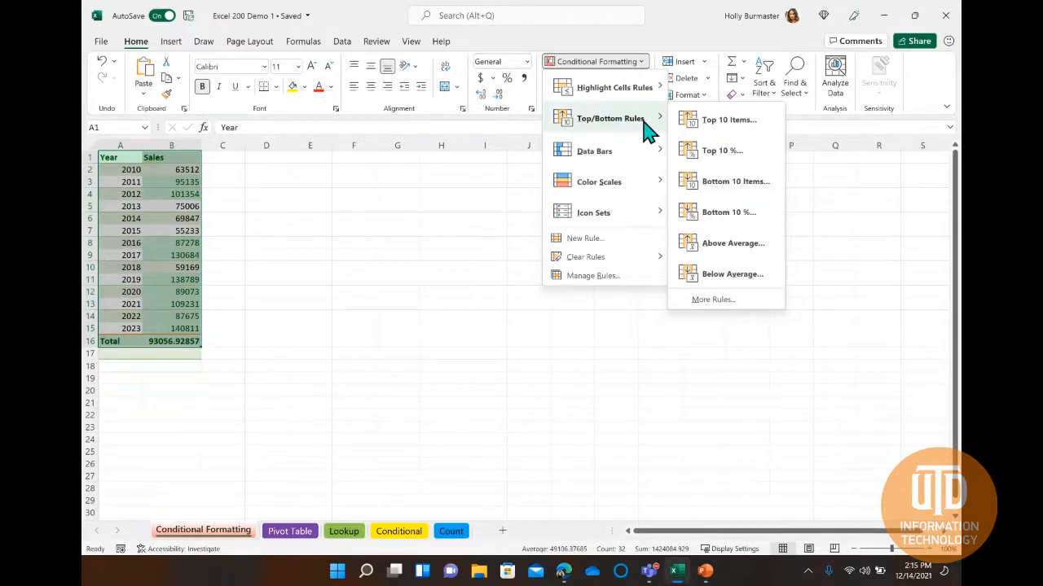
pyautogui.moveTo(641, 157)
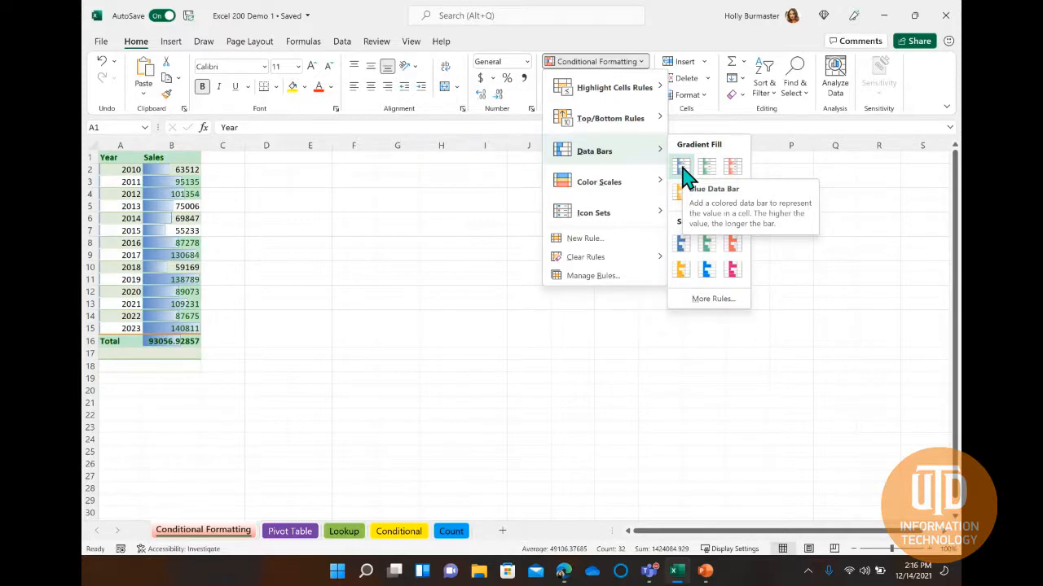
pyautogui.click(683, 167)
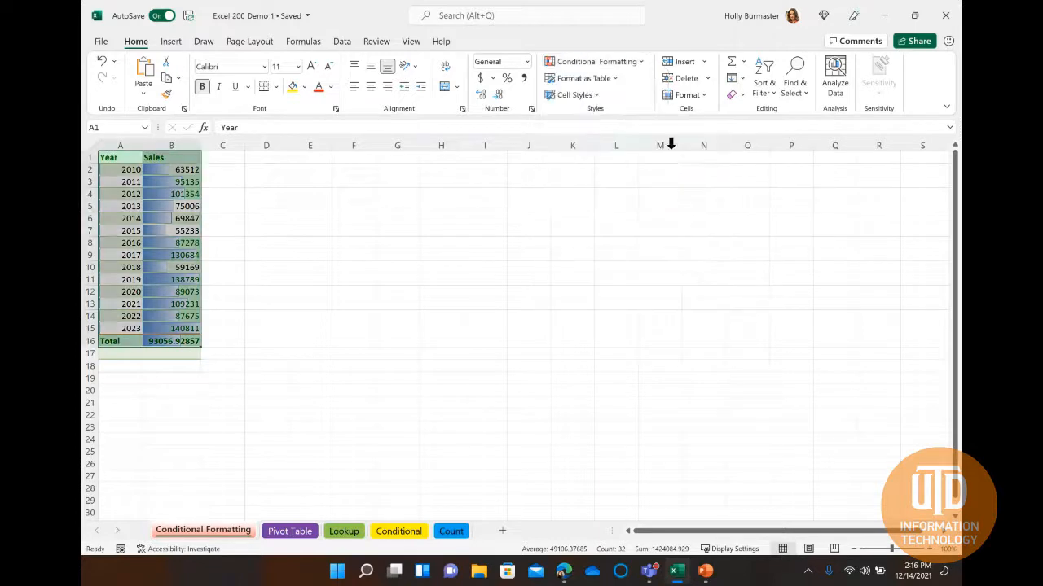
# Apply the Green - Yellow - Red Color Scale to A1:B16.
pyautogui.click(640, 66)
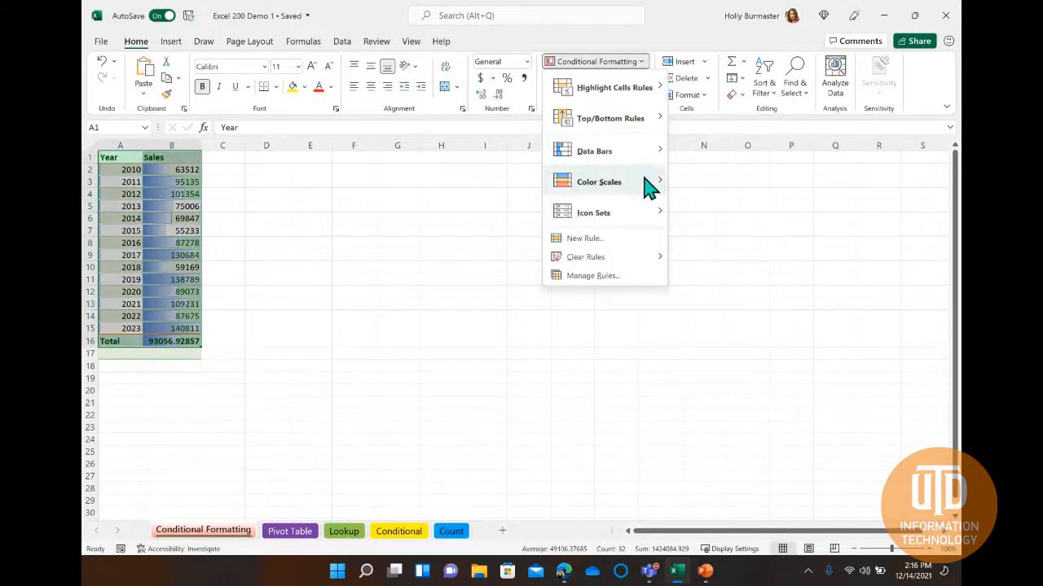
pyautogui.moveTo(649, 186)
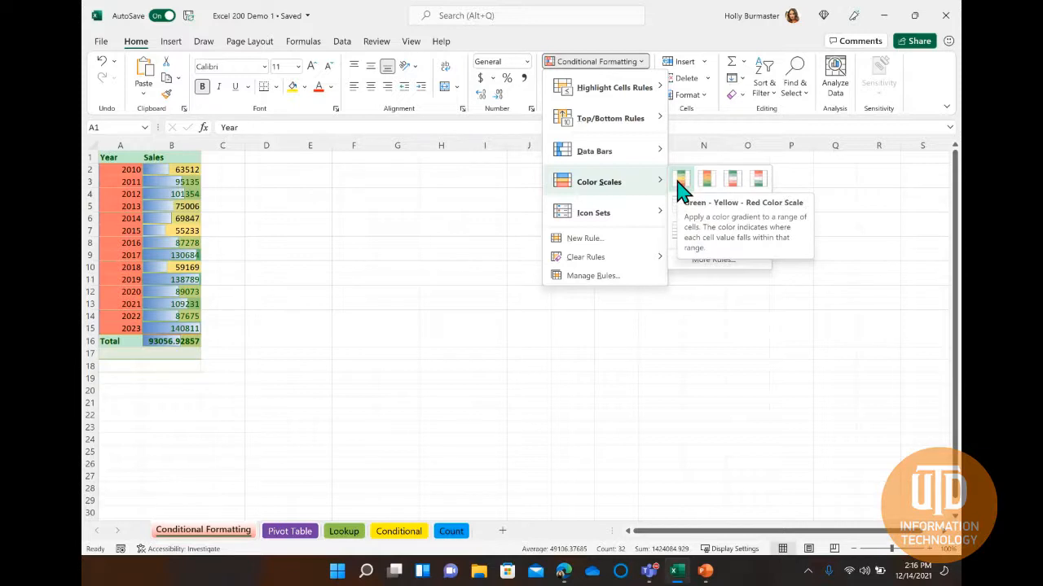
pyautogui.click(681, 186)
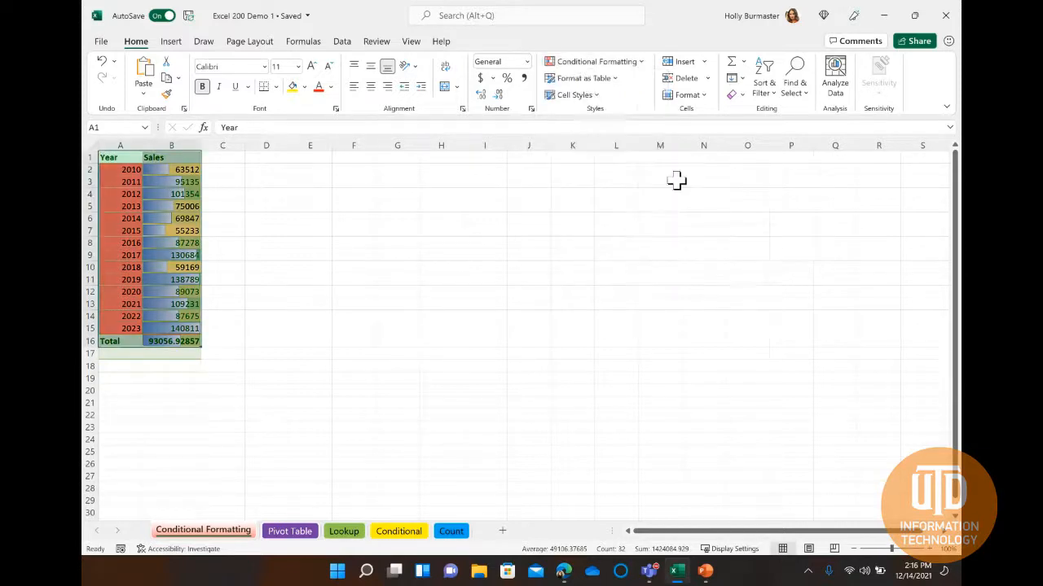
# Add the 3 Arrows (Colored) directional icon set to A1:B16.
pyautogui.click(643, 65)
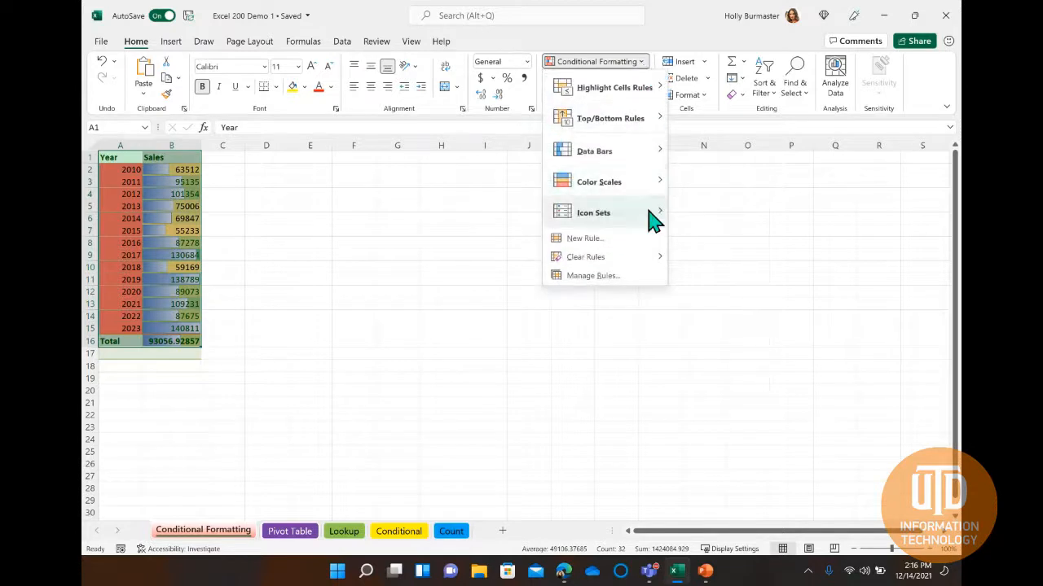
pyautogui.moveTo(652, 218)
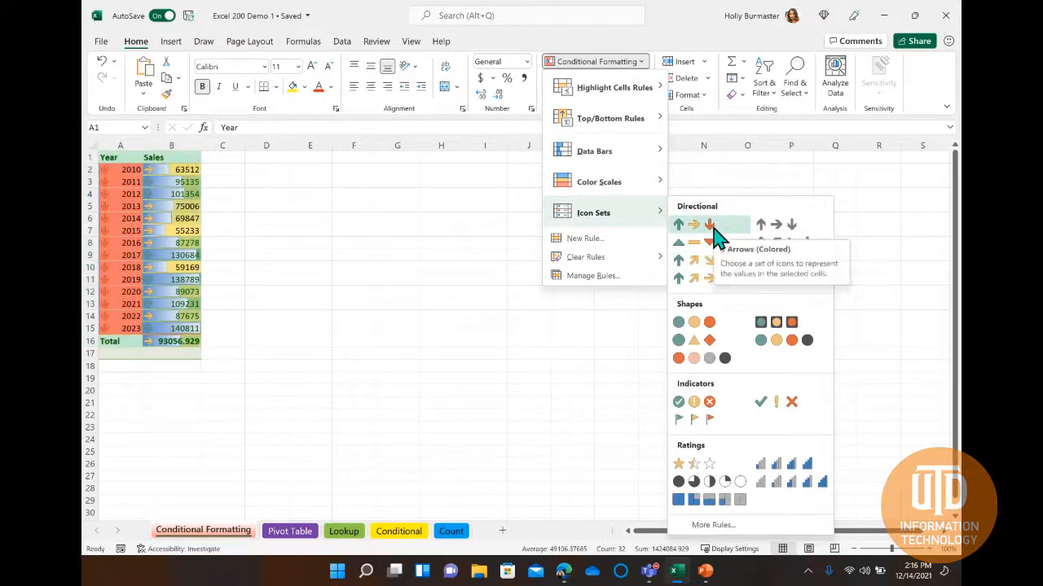
pyautogui.click(714, 236)
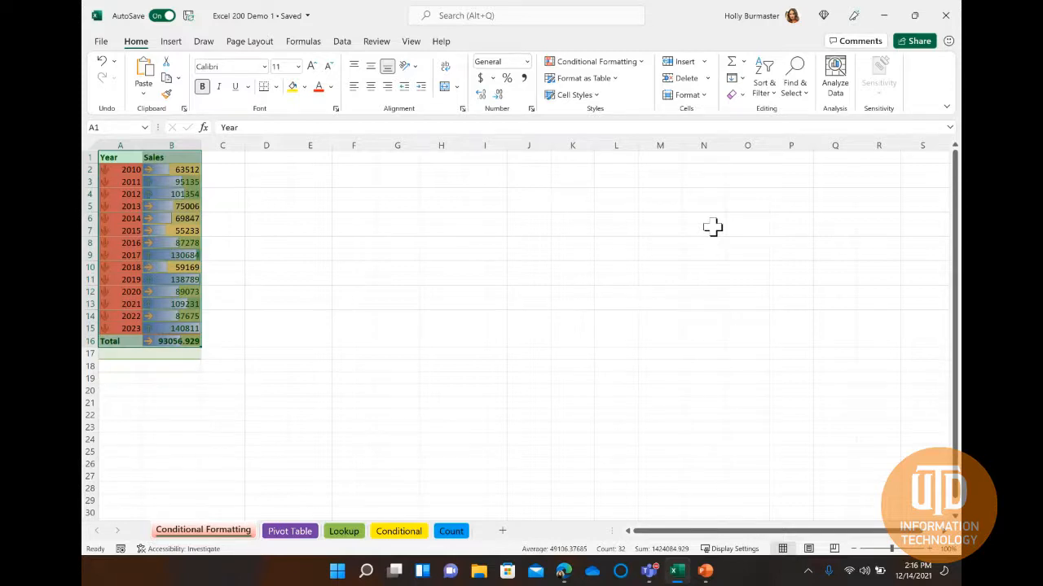
pyautogui.click(234, 231)
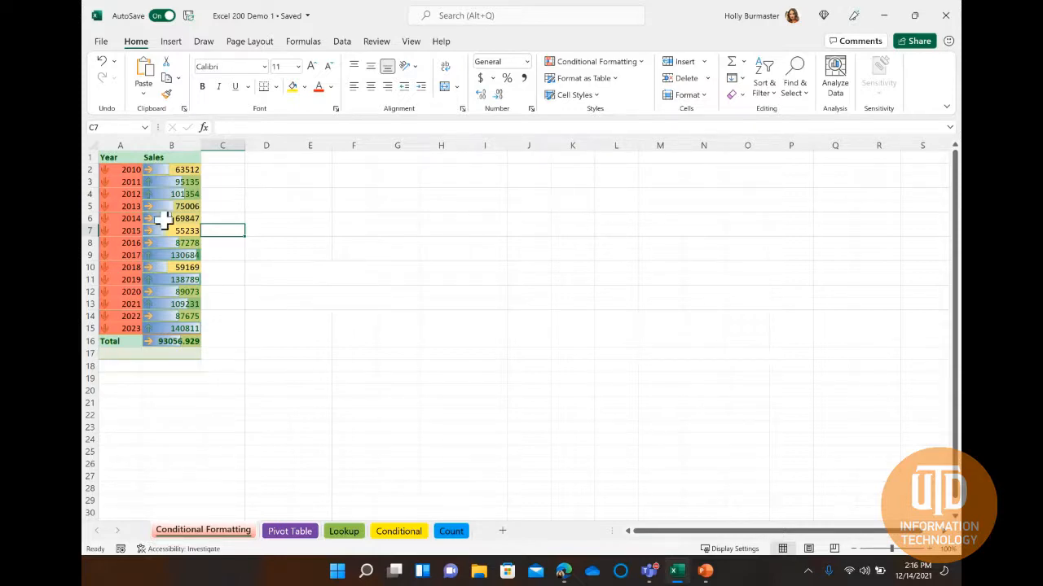
# Clear the conditional formatting rules from the Year column A1:A16, the Sales header B1 and the total in B16.
pyautogui.moveTo(119, 156); pyautogui.dragTo(121, 342)
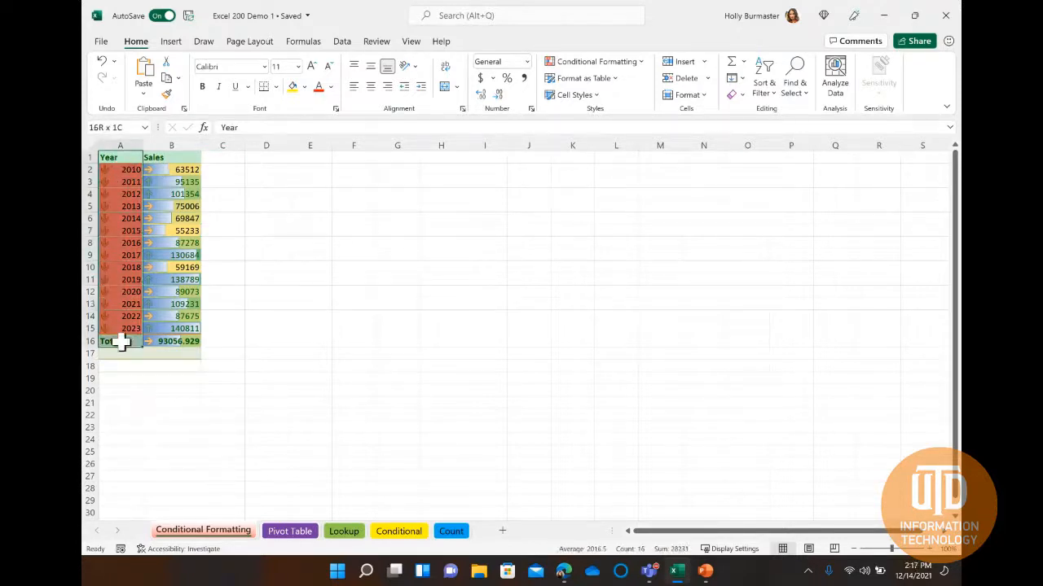
pyautogui.keyDown('ctrl'); pyautogui.click(180, 342); pyautogui.keyUp('ctrl')
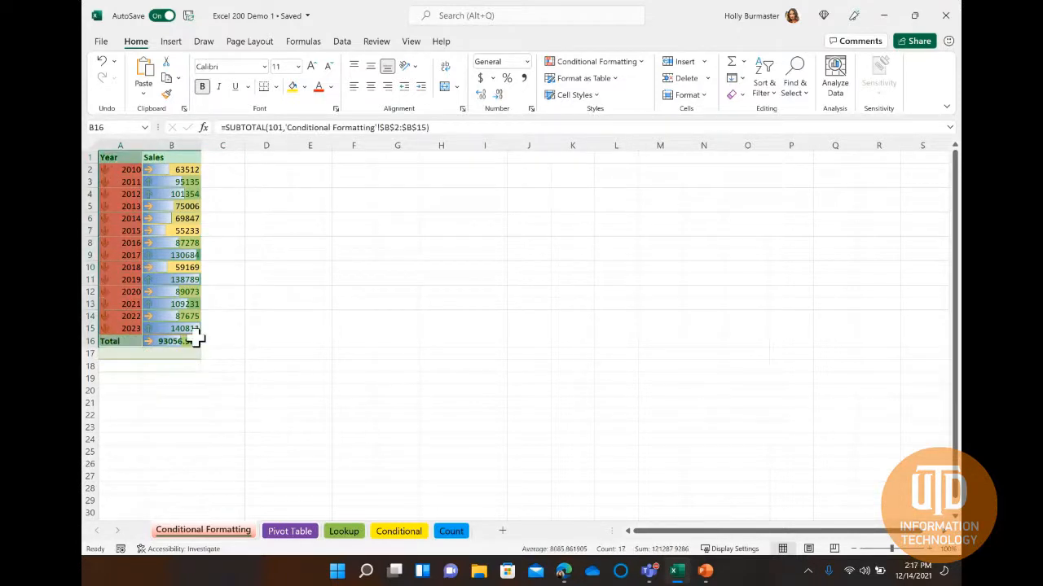
pyautogui.keyDown('ctrl'); pyautogui.click(171, 158); pyautogui.keyUp('ctrl')
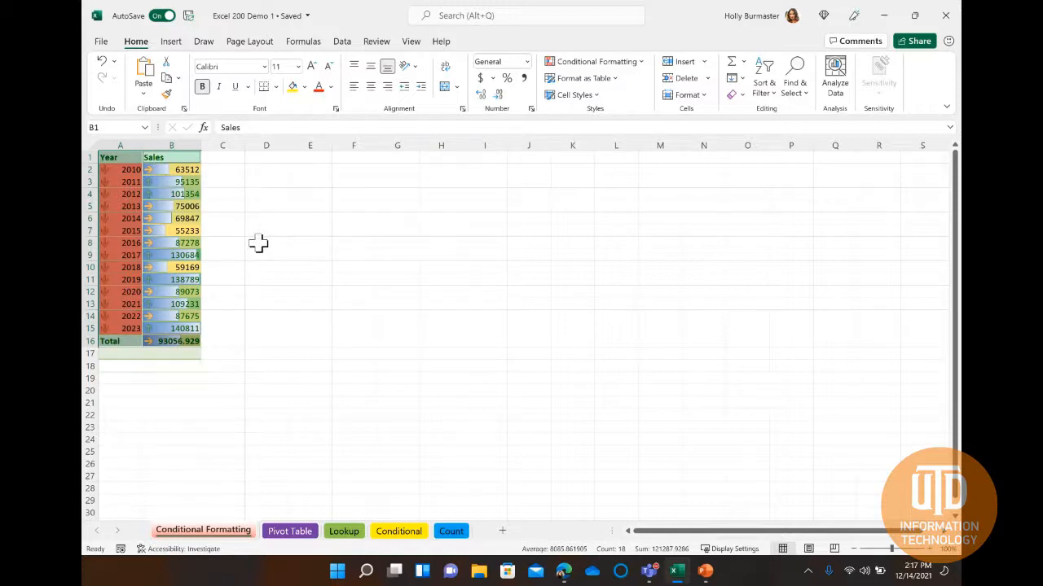
pyautogui.click(641, 63)
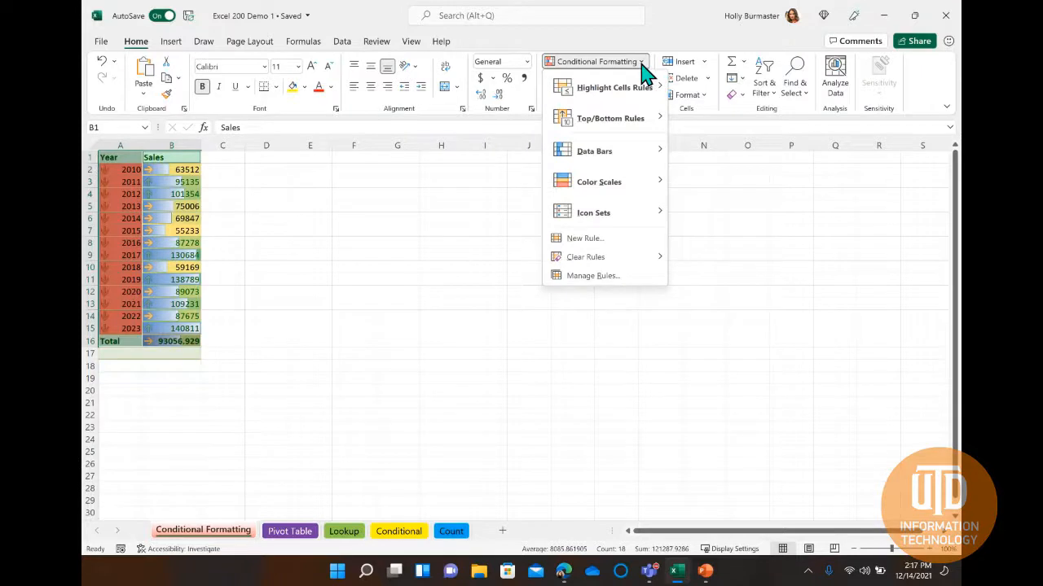
pyautogui.moveTo(624, 265)
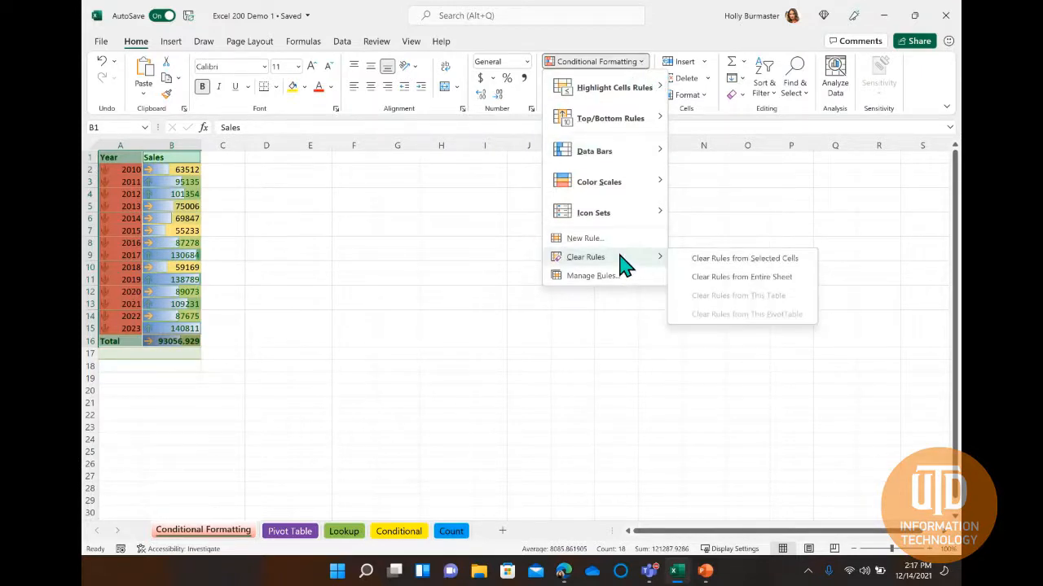
pyautogui.click(795, 263)
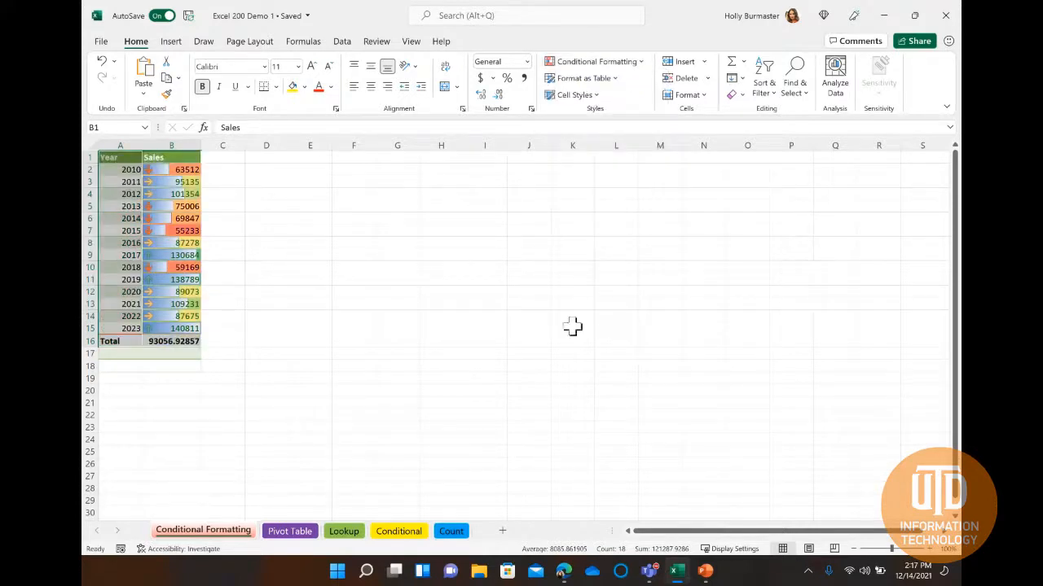
pyautogui.click(236, 244)
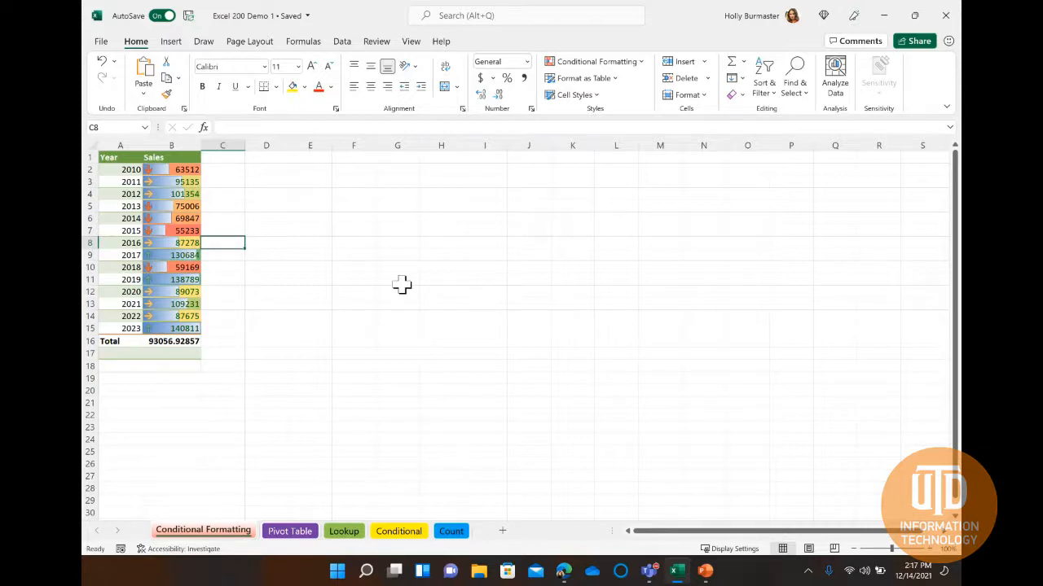
# Delete the Graded Color Scale and Cell Value > 80000 rules from the Sales values in B2:B15.
pyautogui.moveTo(186, 171); pyautogui.dragTo(183, 330)
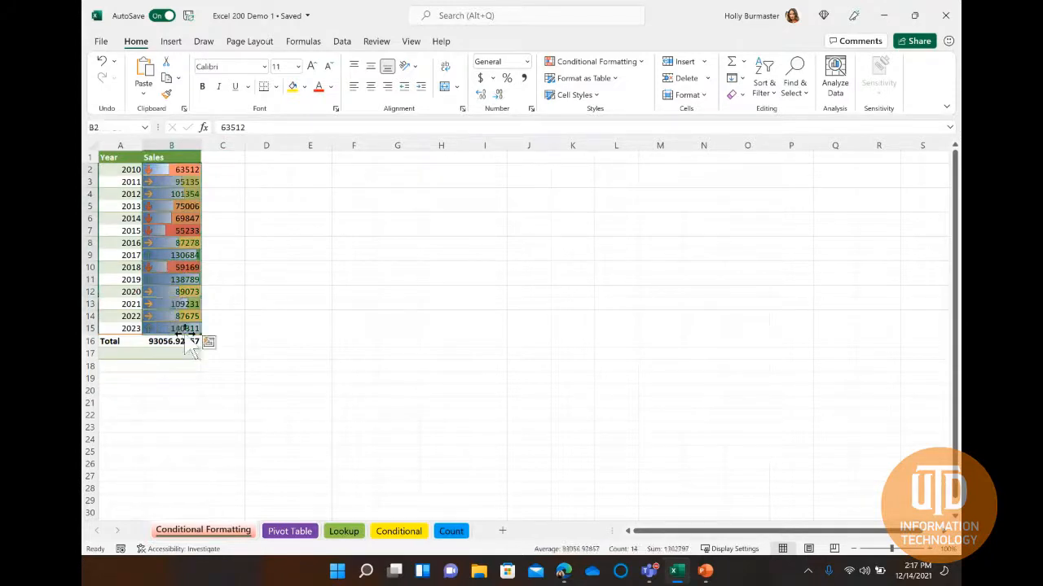
pyautogui.click(628, 63)
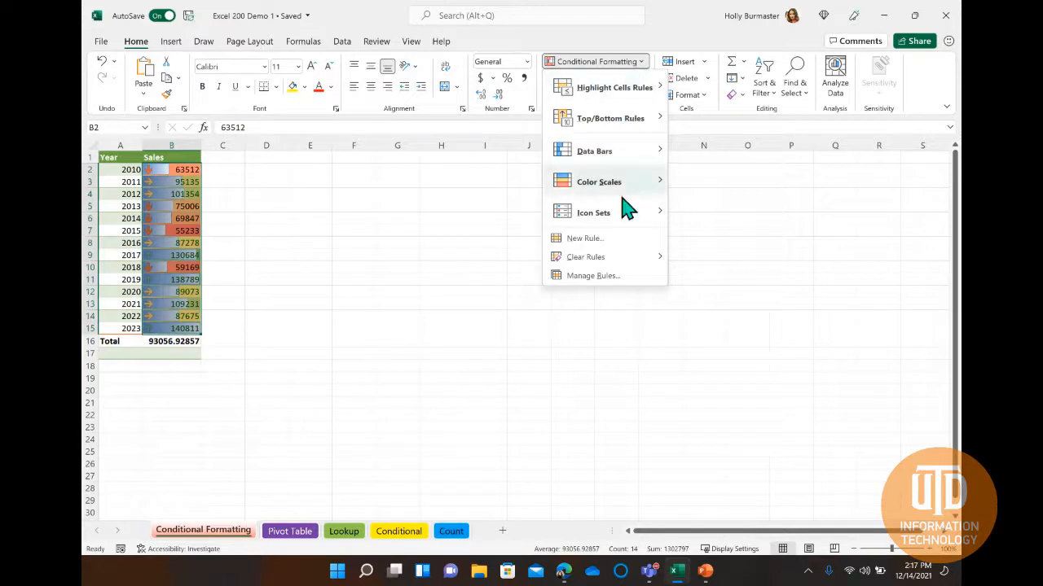
pyautogui.click(619, 281)
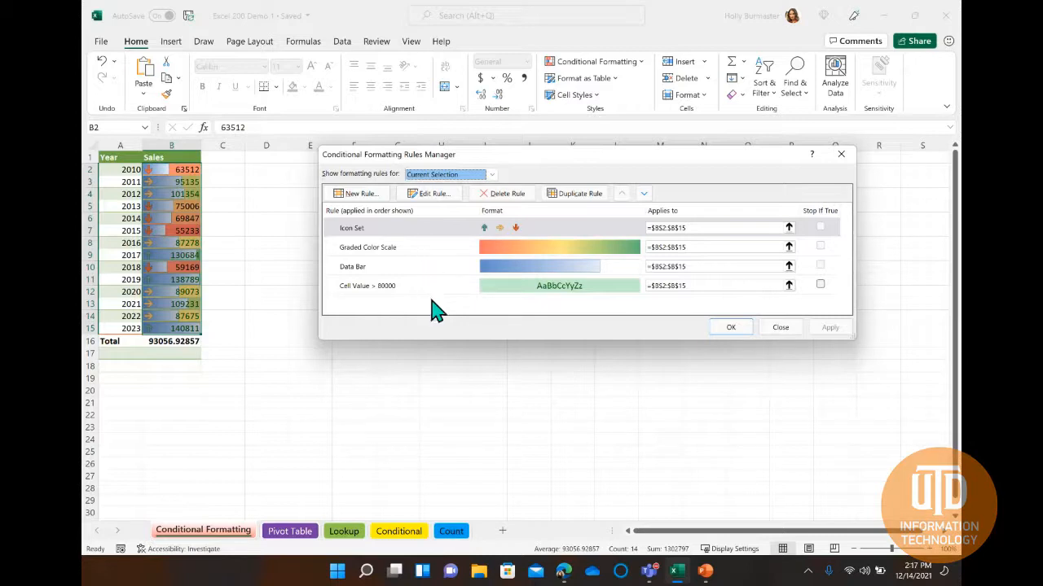
pyautogui.click(430, 250)
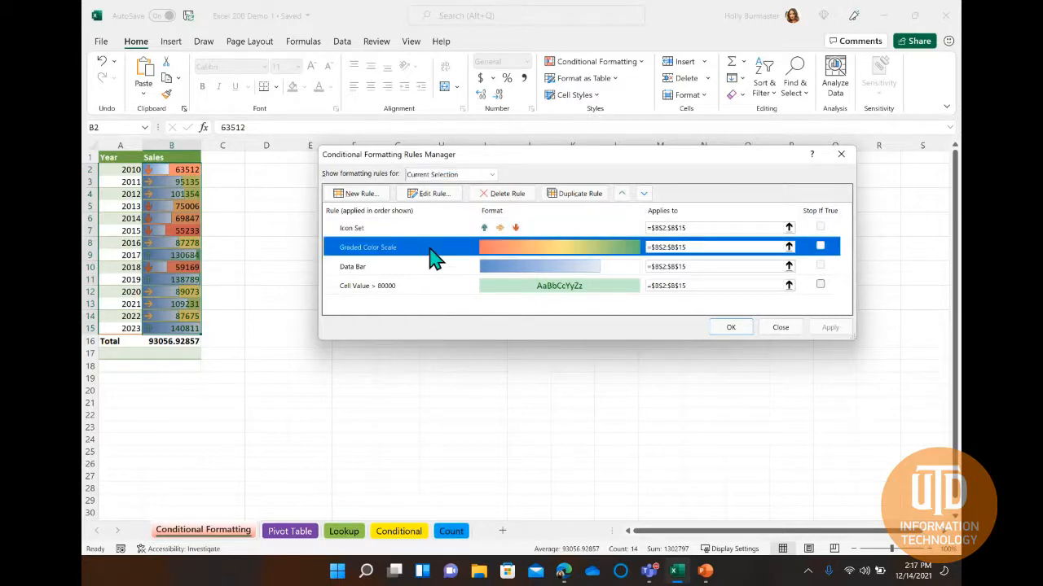
pyautogui.click(501, 195)
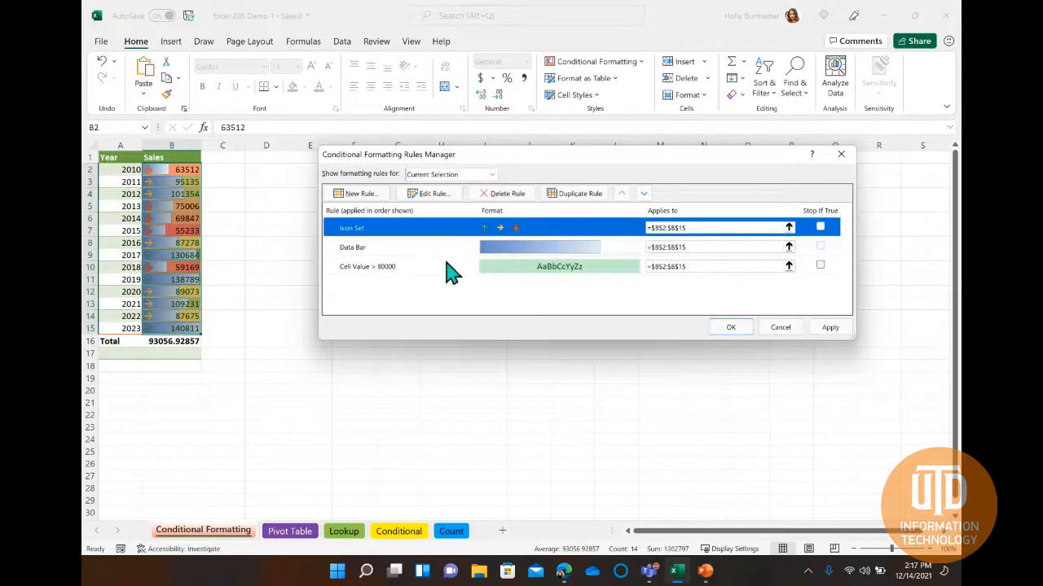
pyautogui.click(451, 268)
pyautogui.click(504, 195)
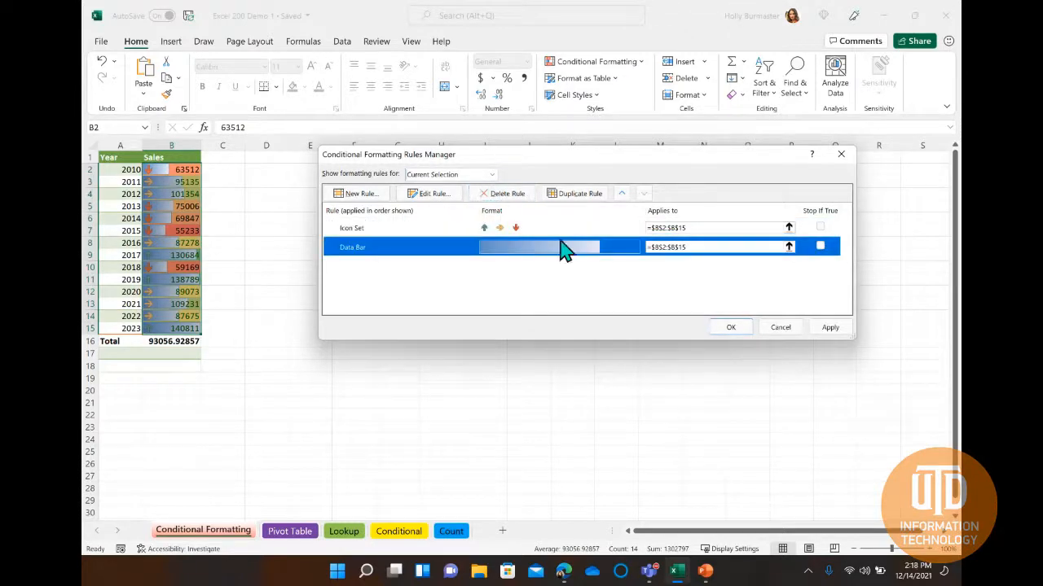
pyautogui.click(733, 329)
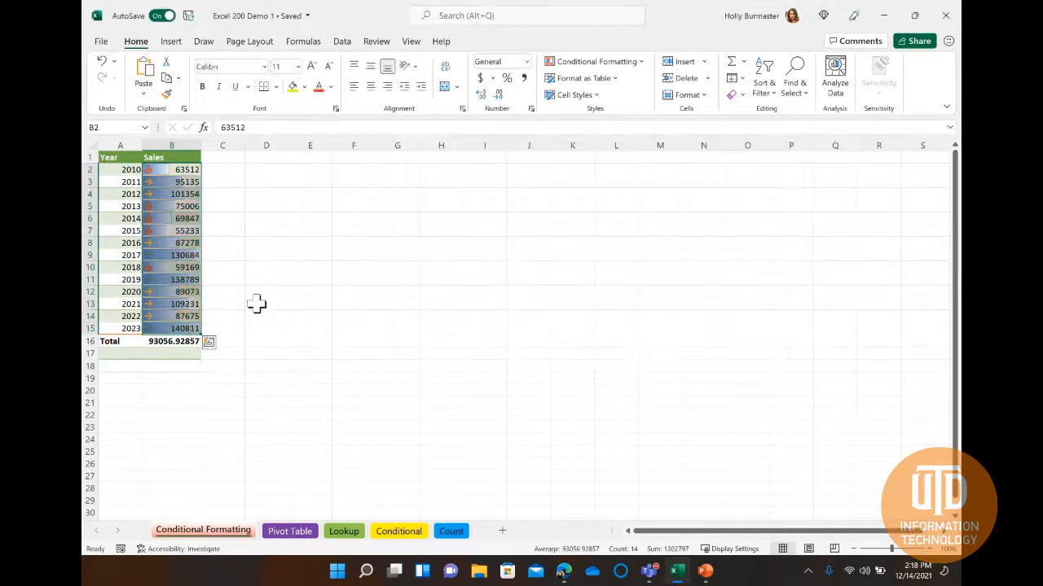
pyautogui.click(236, 245)
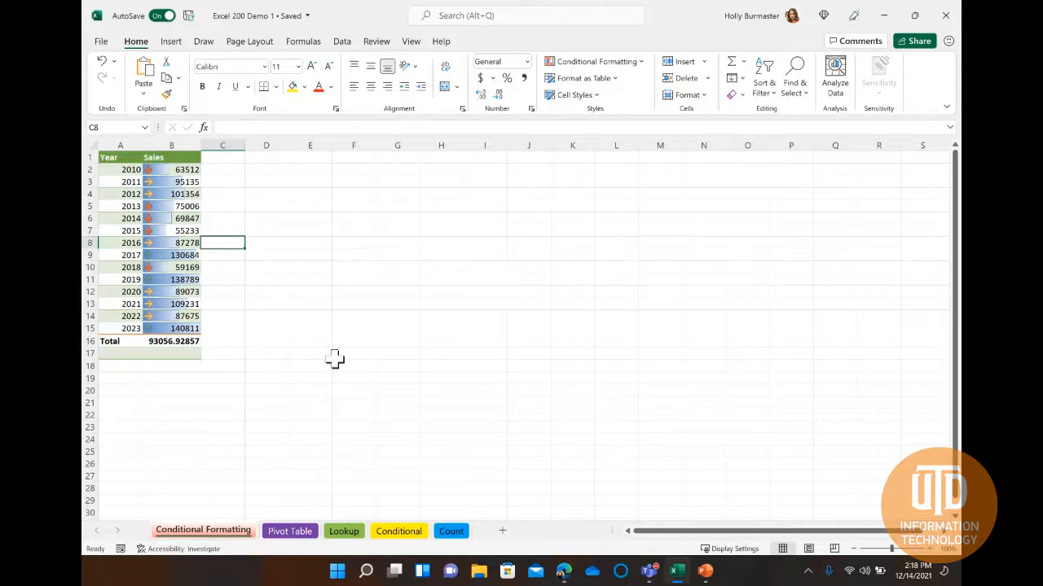
# Open the recommended PivotTables for the car data on the Pivot Table sheet.
pyautogui.click(289, 534)
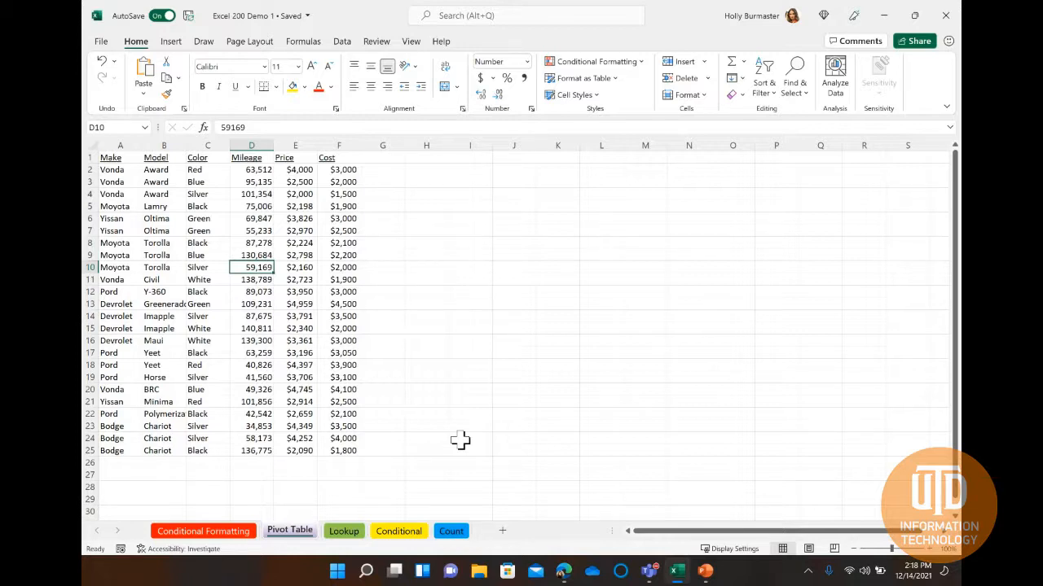
pyautogui.click(216, 279)
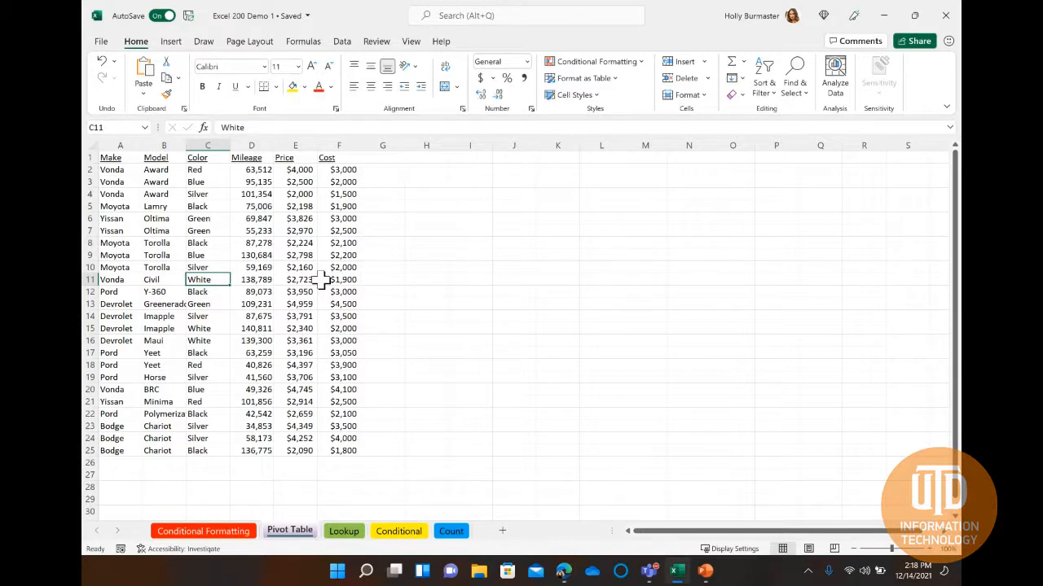
pyautogui.click(176, 45)
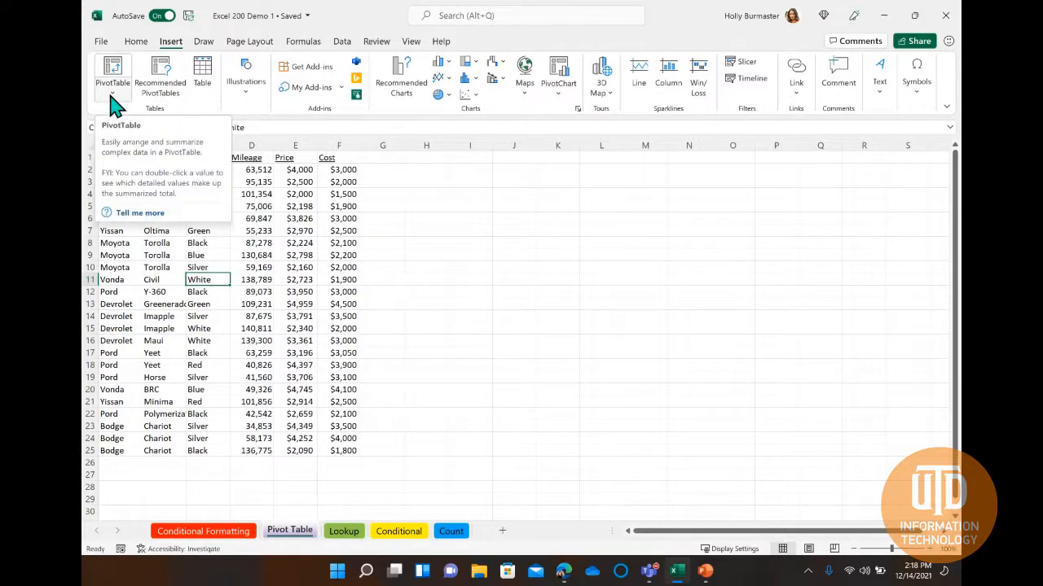
pyautogui.click(162, 93)
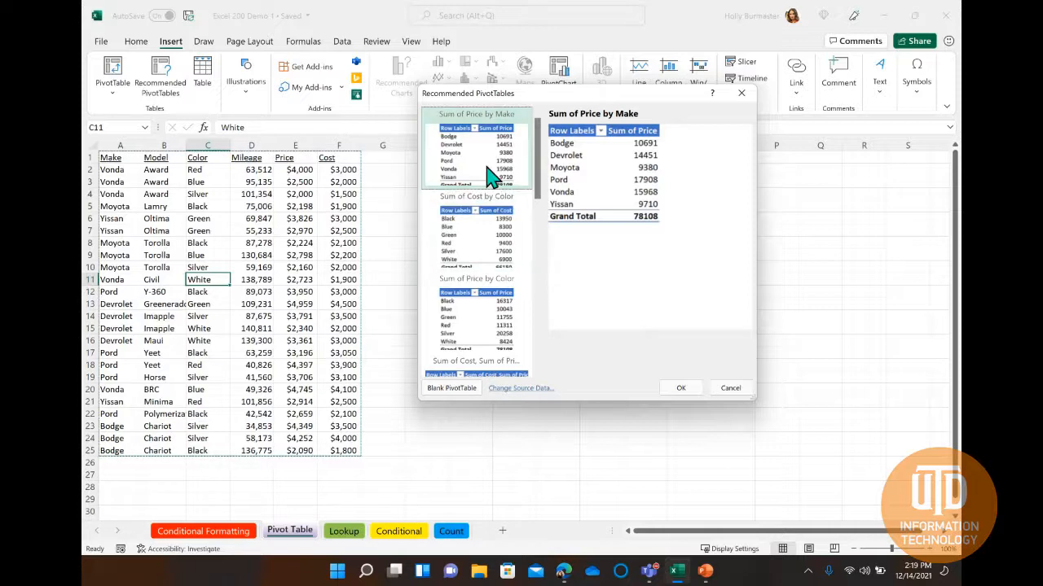
# Preview the recommended Count of Mileage by Make and Sum of Mileage by Color PivotTables without inserting one.
pyautogui.scroll(-5, 488, 176)
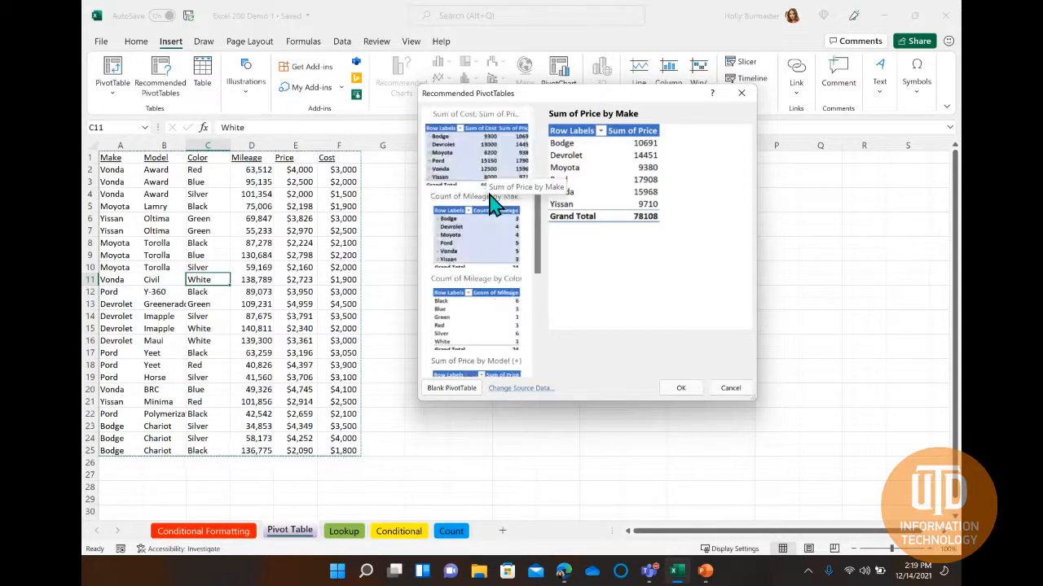
pyautogui.scroll(5, 485, 228)
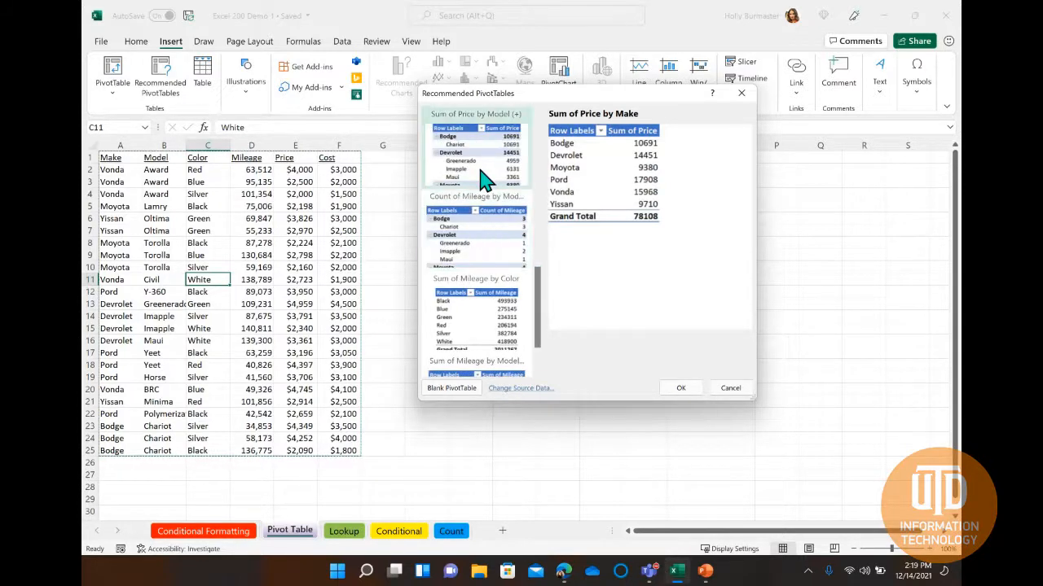
pyautogui.click(481, 210)
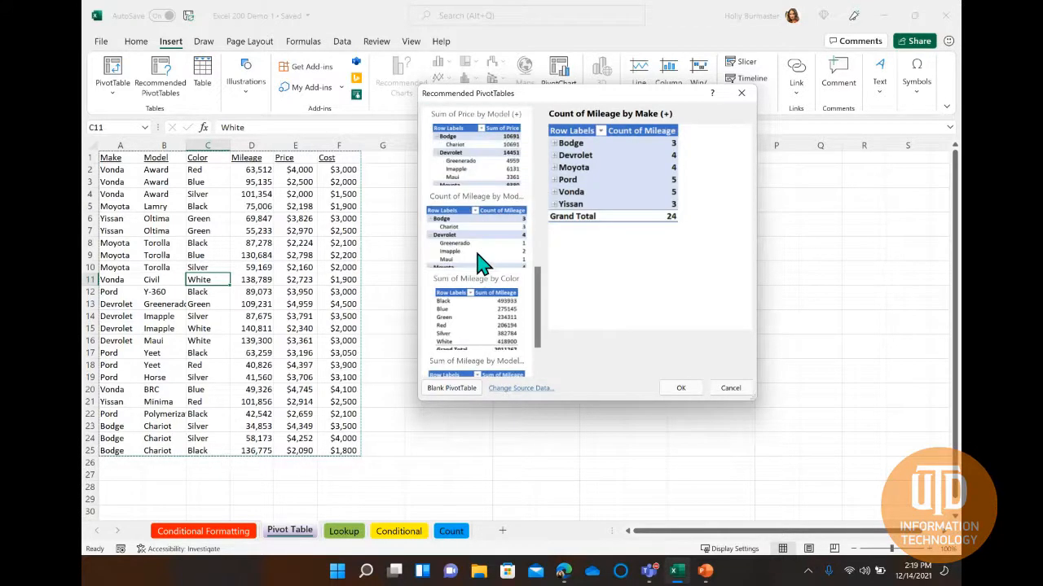
pyautogui.scroll(-3, 477, 298)
pyautogui.click(474, 319)
pyautogui.scroll(-1, 475, 319)
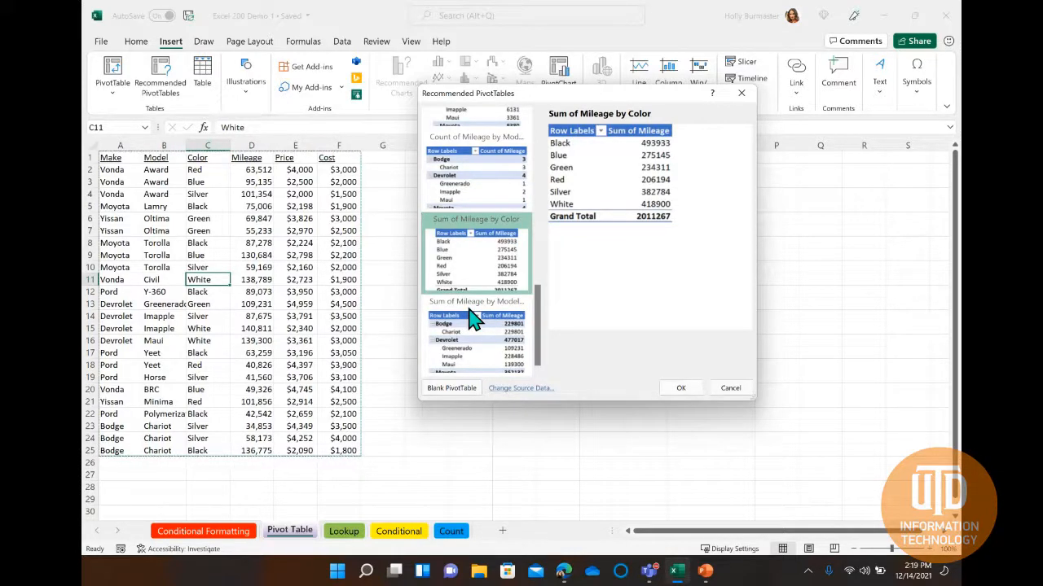
pyautogui.click(727, 384)
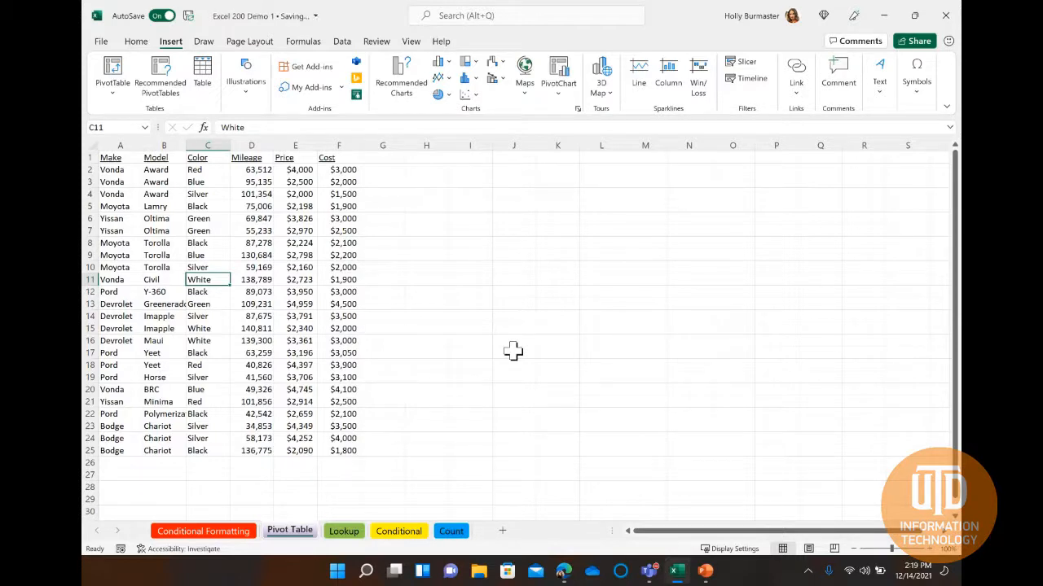
# Create a PivotTable from the car data on a new worksheet with Color as columns, Model as rows and Cost as values.
pyautogui.click(113, 72)
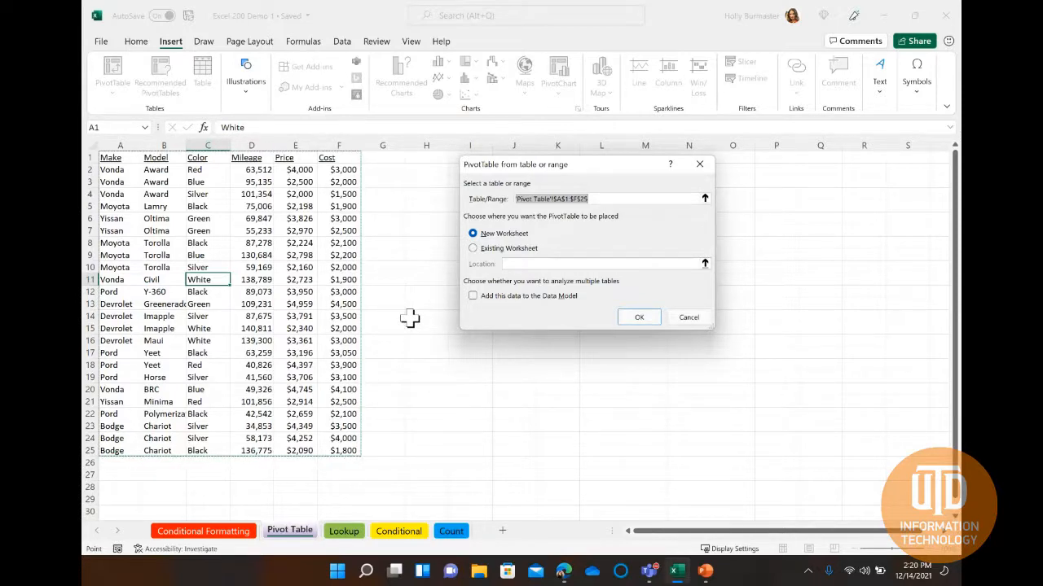
pyautogui.click(634, 319)
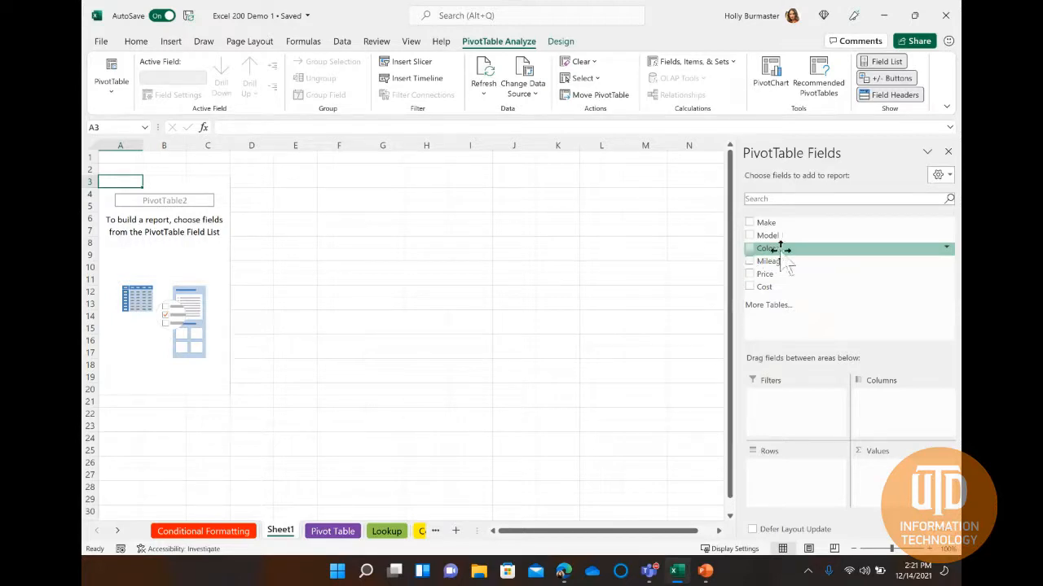
pyautogui.moveTo(782, 247); pyautogui.dragTo(910, 415)
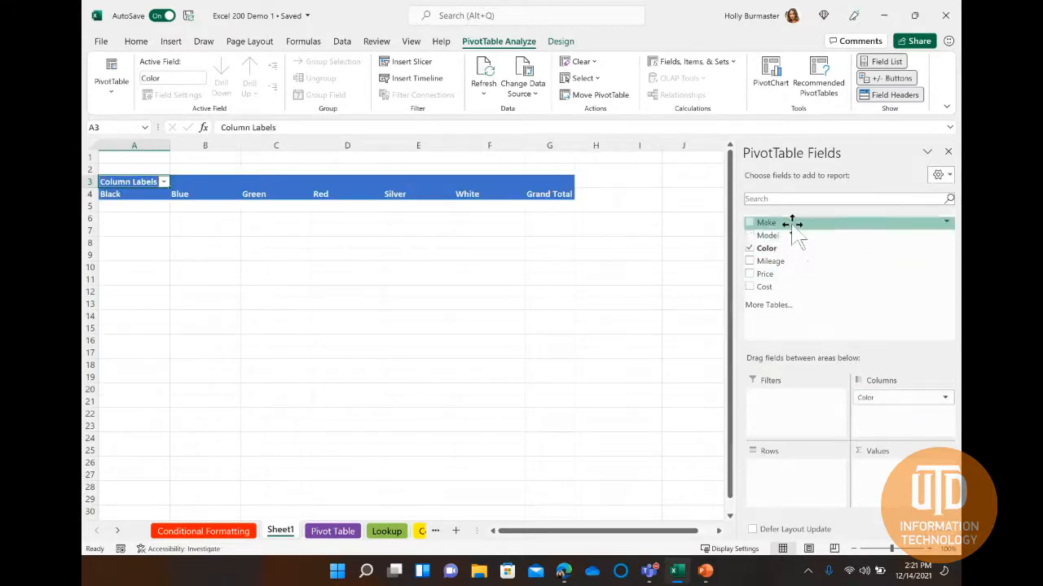
pyautogui.moveTo(791, 235); pyautogui.dragTo(789, 484)
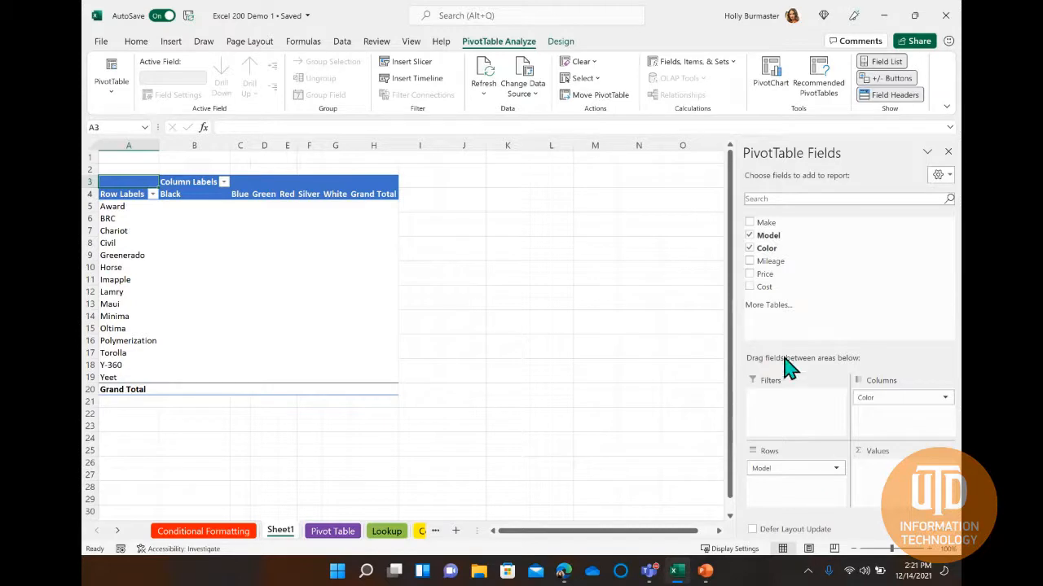
pyautogui.moveTo(769, 286)
pyautogui.mouseDown()
pyautogui.moveTo(863, 396)
pyautogui.moveTo(886, 468)
pyautogui.mouseUp()
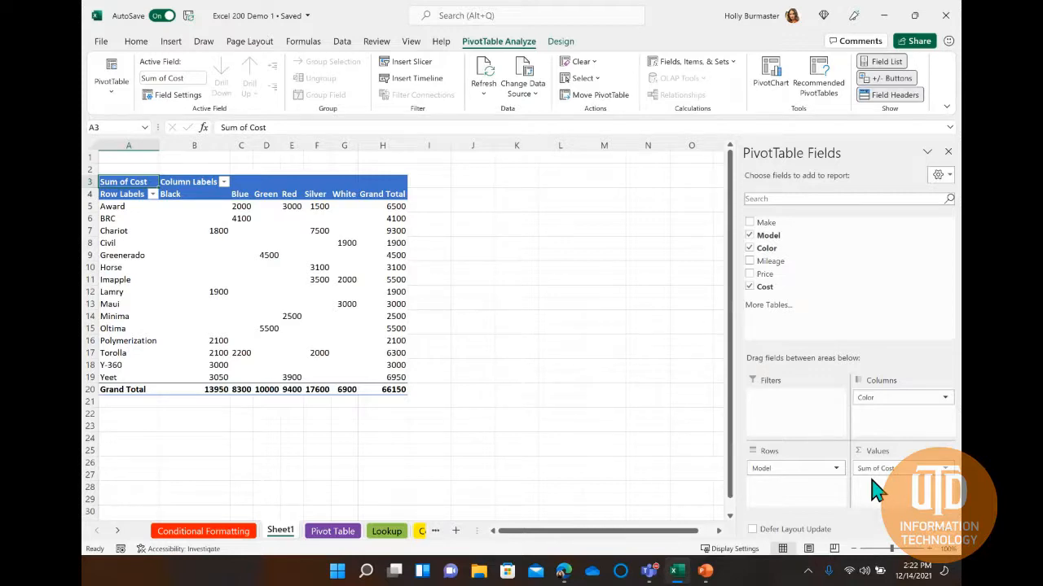
# Summarize the PivotTable's Cost values by Average.
pyautogui.click(945, 469)
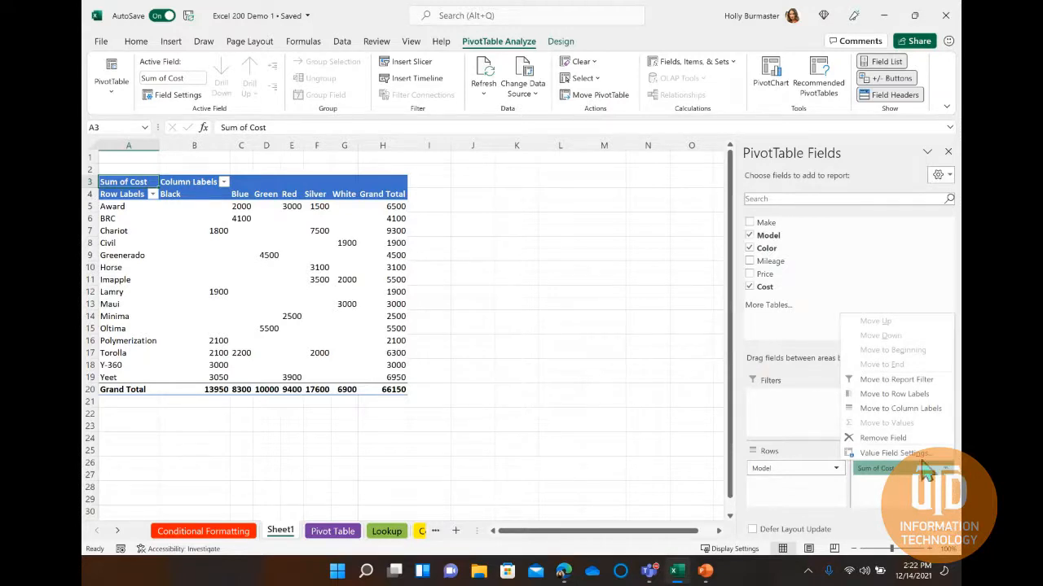
pyautogui.click(895, 453)
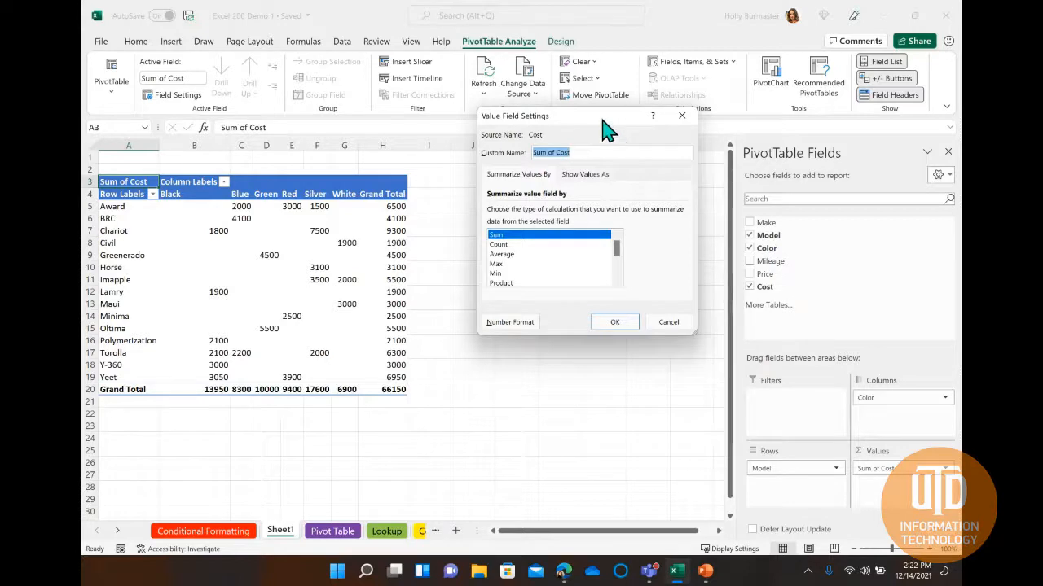
pyautogui.moveTo(606, 129); pyautogui.dragTo(514, 167)
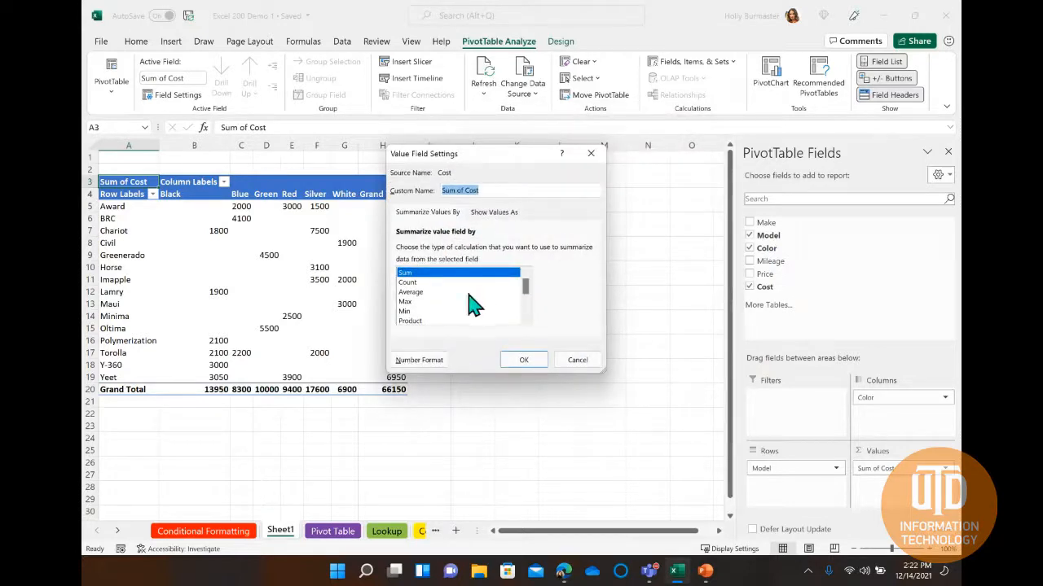
pyautogui.click(411, 294)
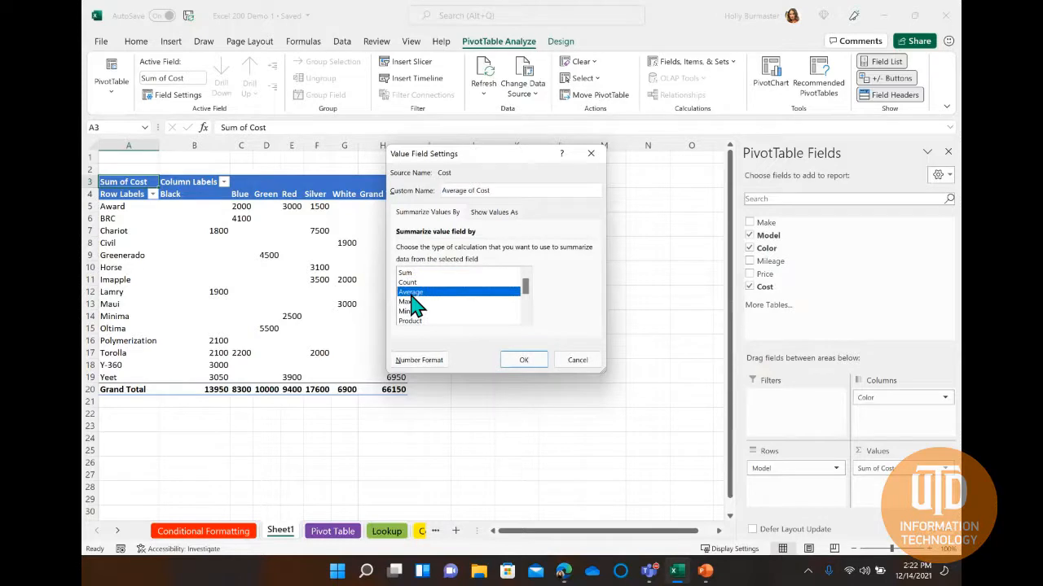
pyautogui.click(524, 360)
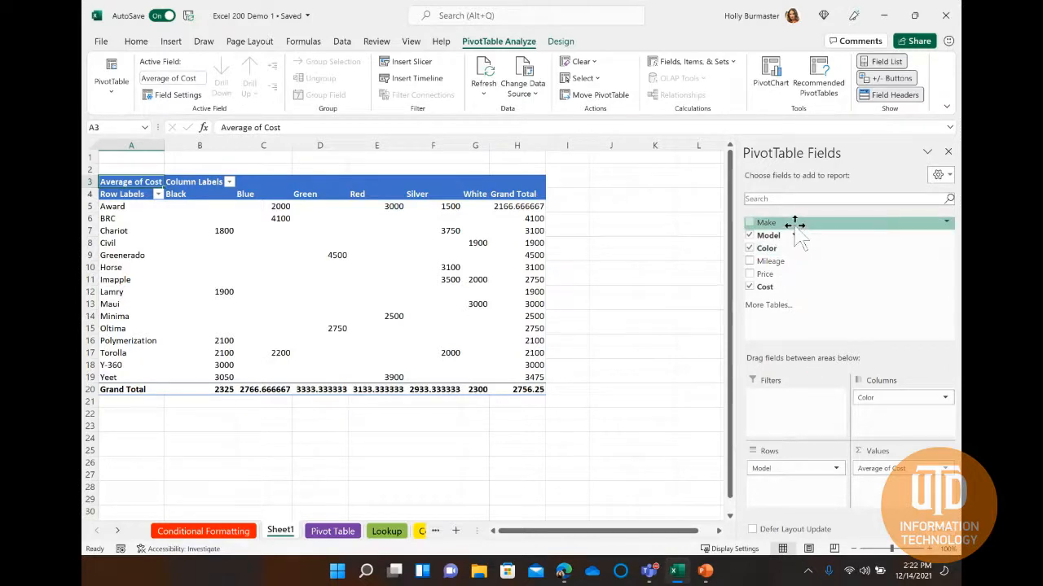
# Add Make as a report filter and limit it to Bodge, Devrolet and Moyota using multiple item selection.
pyautogui.moveTo(792, 225); pyautogui.dragTo(789, 409)
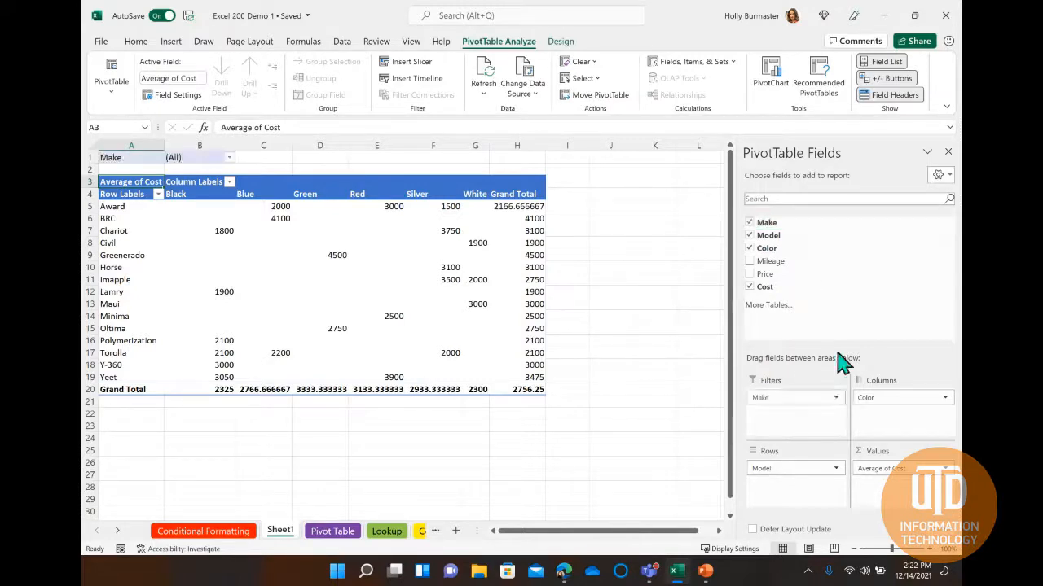
pyautogui.click(230, 158)
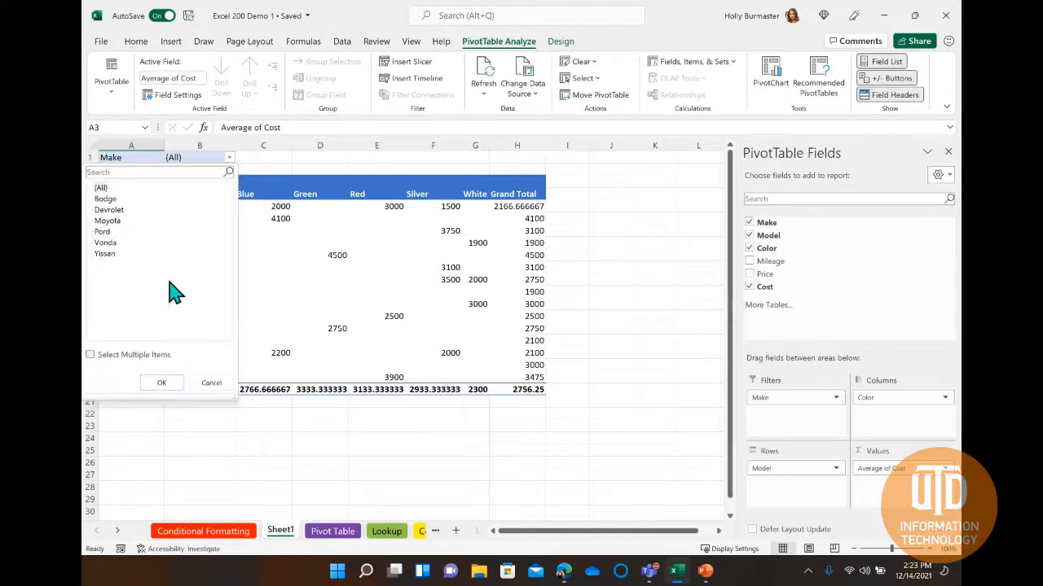
pyautogui.click(90, 356)
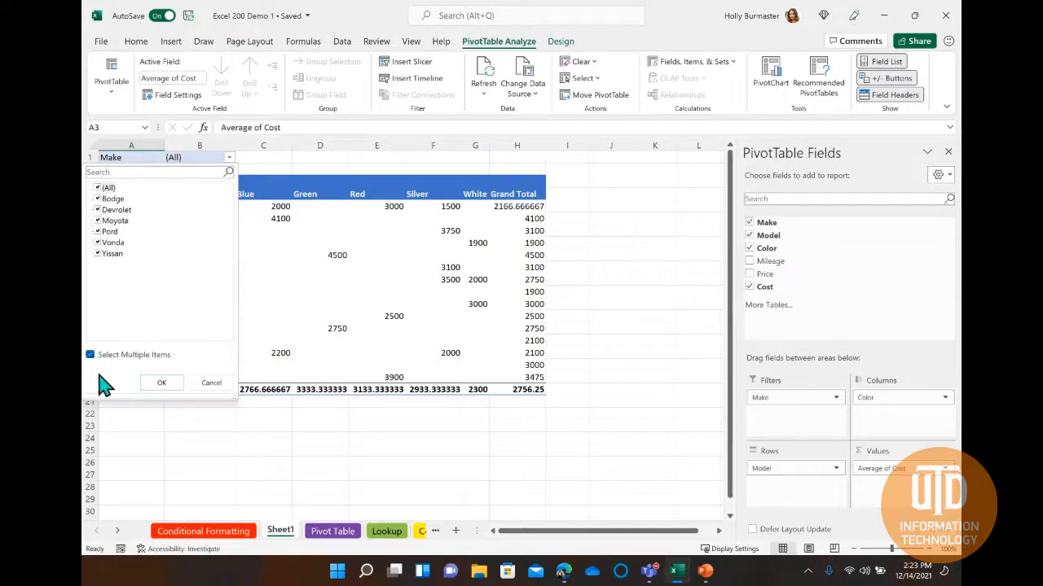
pyautogui.click(97, 188)
pyautogui.click(97, 198)
pyautogui.click(97, 210)
pyautogui.click(98, 221)
pyautogui.click(159, 383)
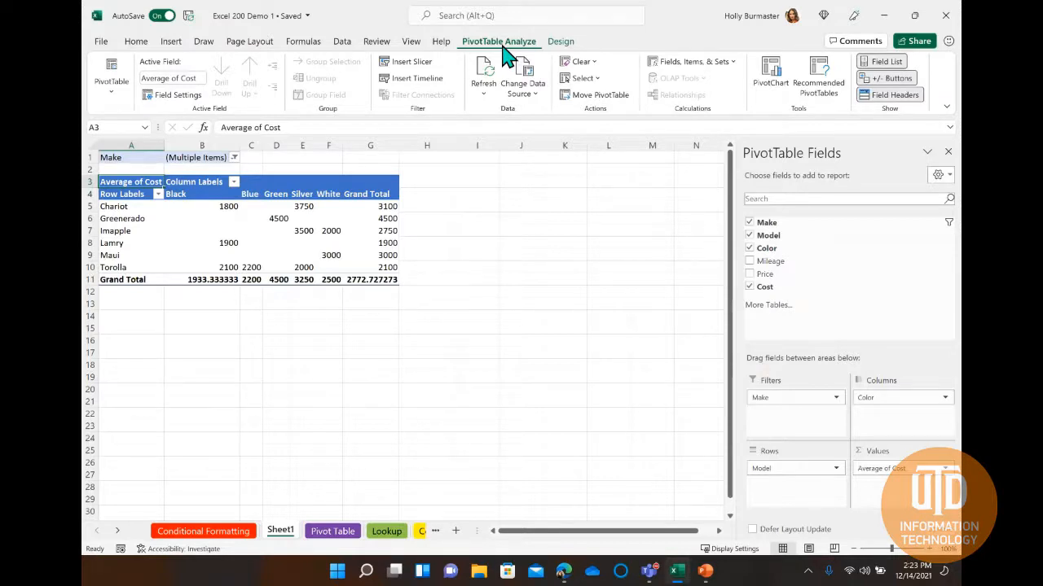
pyautogui.click(112, 91)
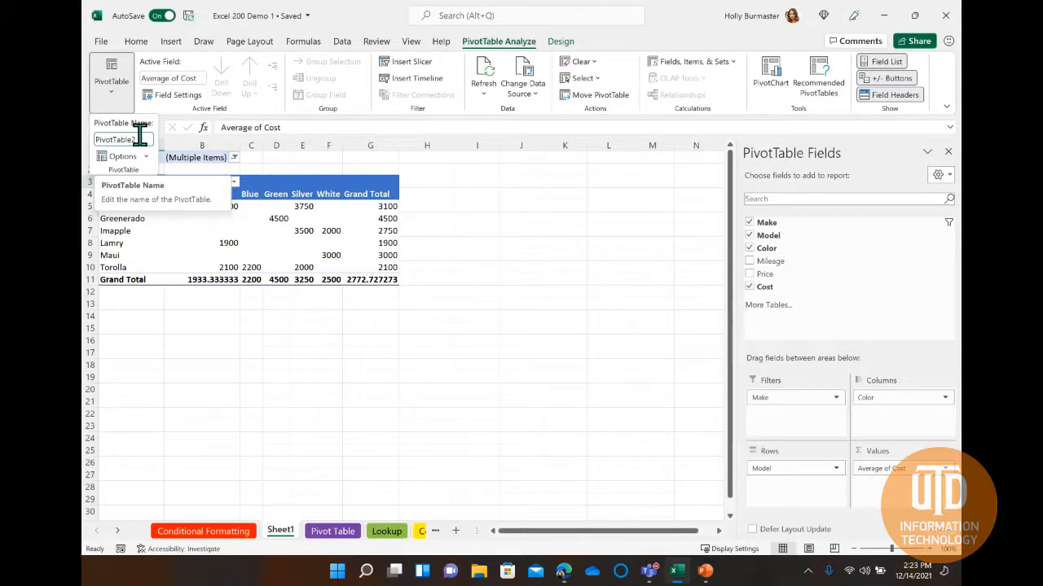
pyautogui.click(112, 75)
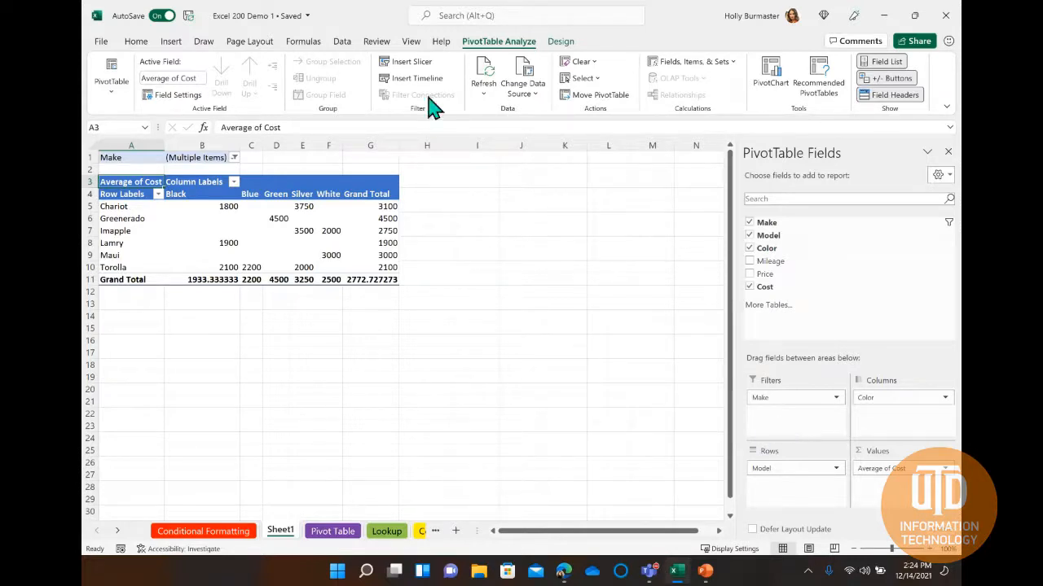
# Insert a slicer for the Make field and place it beside the PivotTable.
pyautogui.click(411, 63)
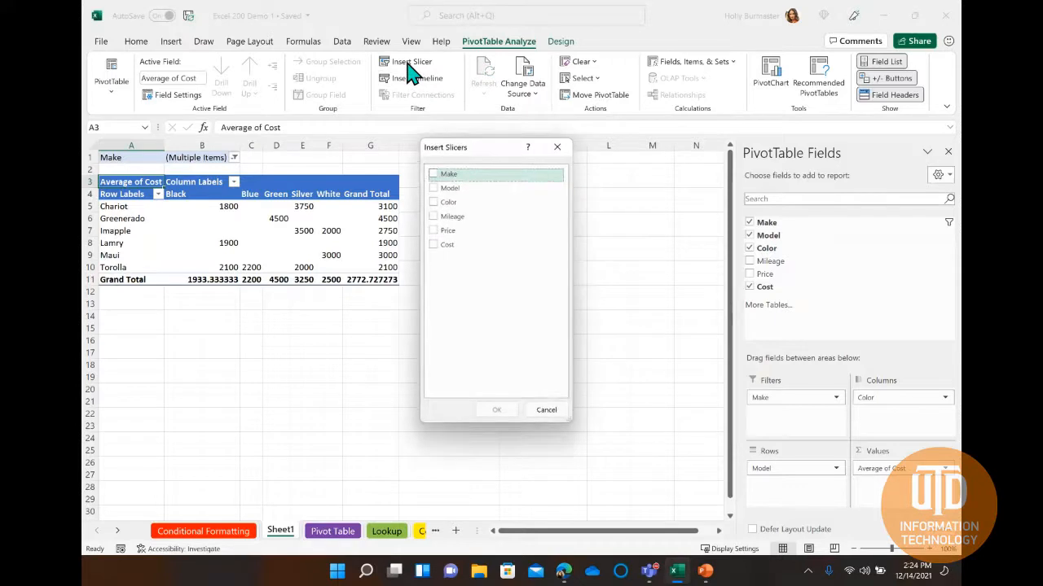
pyautogui.click(434, 174)
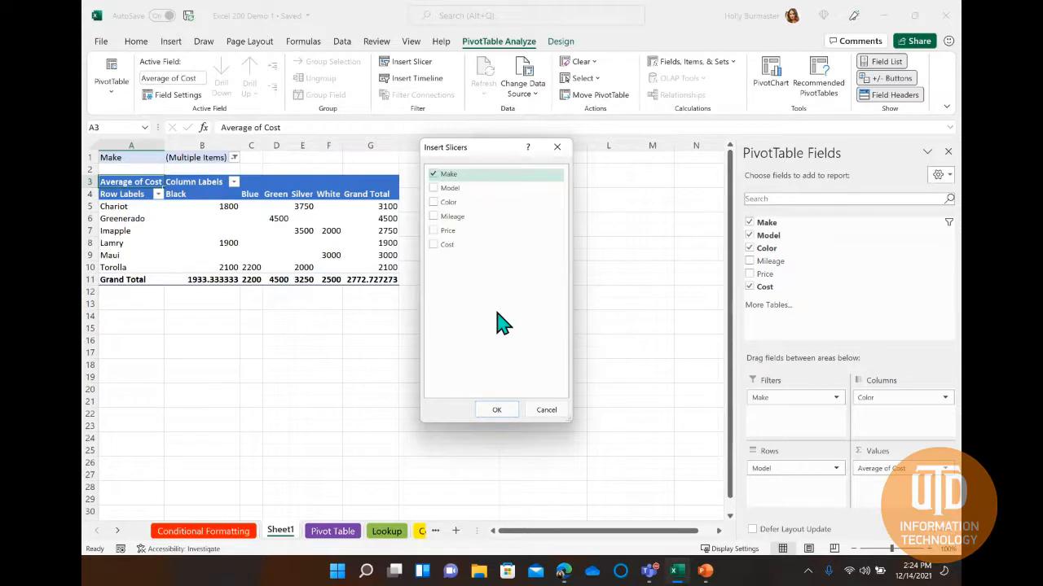
pyautogui.click(496, 410)
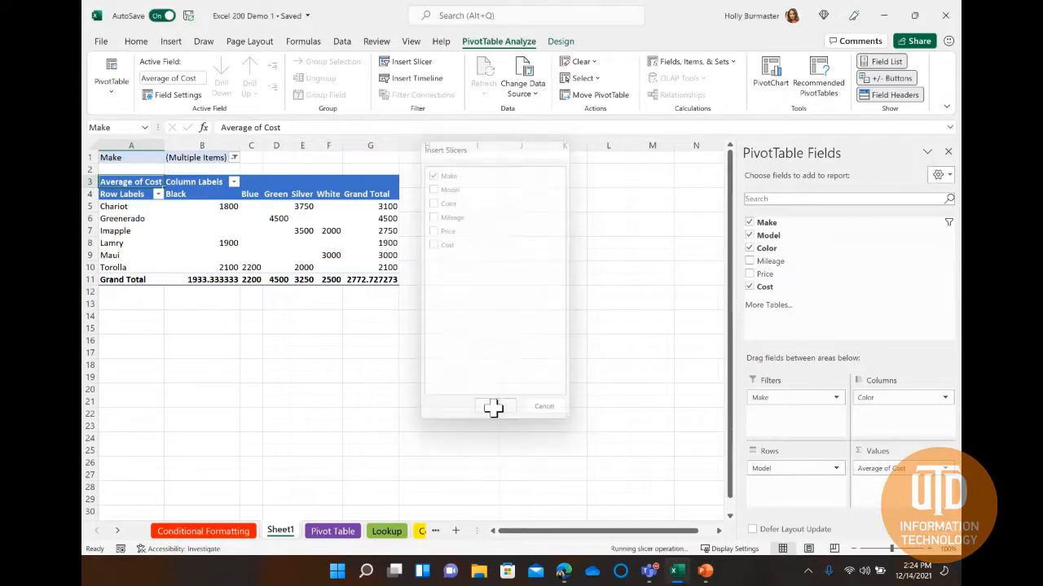
pyautogui.moveTo(397, 262); pyautogui.dragTo(470, 179)
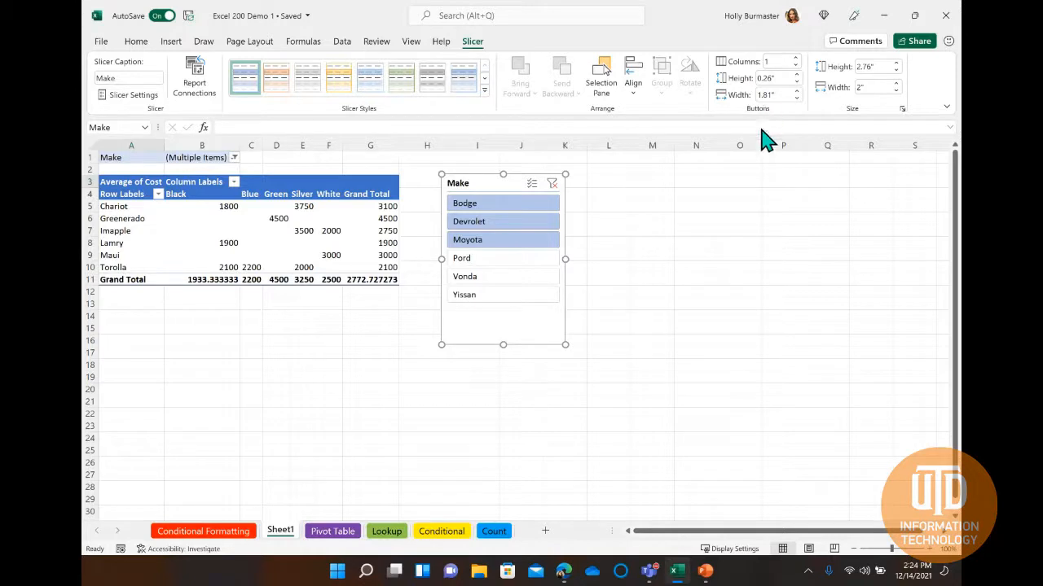
# Turn on multi-select in the Make slicer, add Pord to the selected makes and move the slicer clear of the PivotTable.
pyautogui.click(530, 189)
pyautogui.click(510, 259)
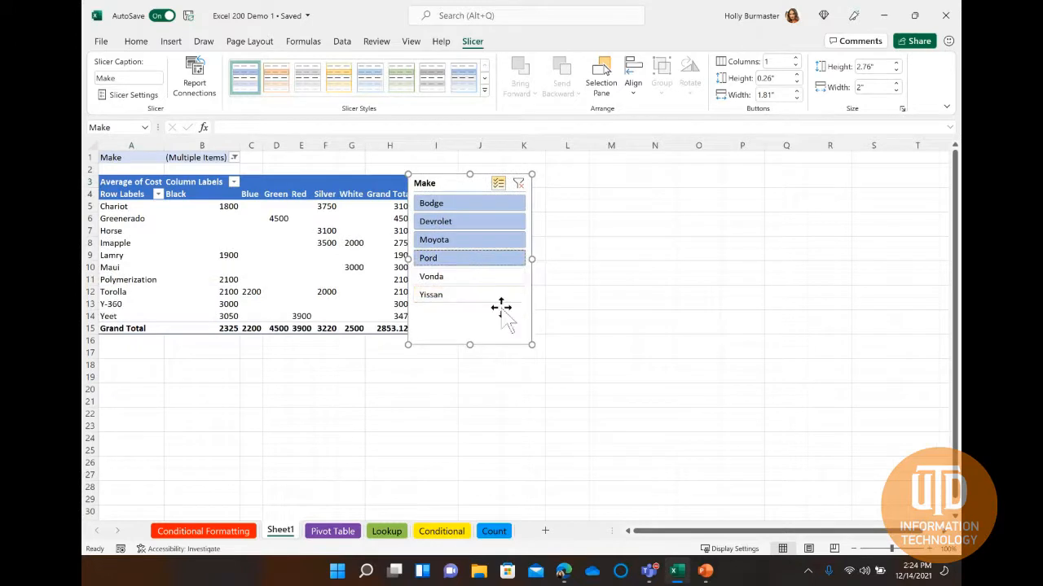
pyautogui.moveTo(466, 182); pyautogui.dragTo(513, 188)
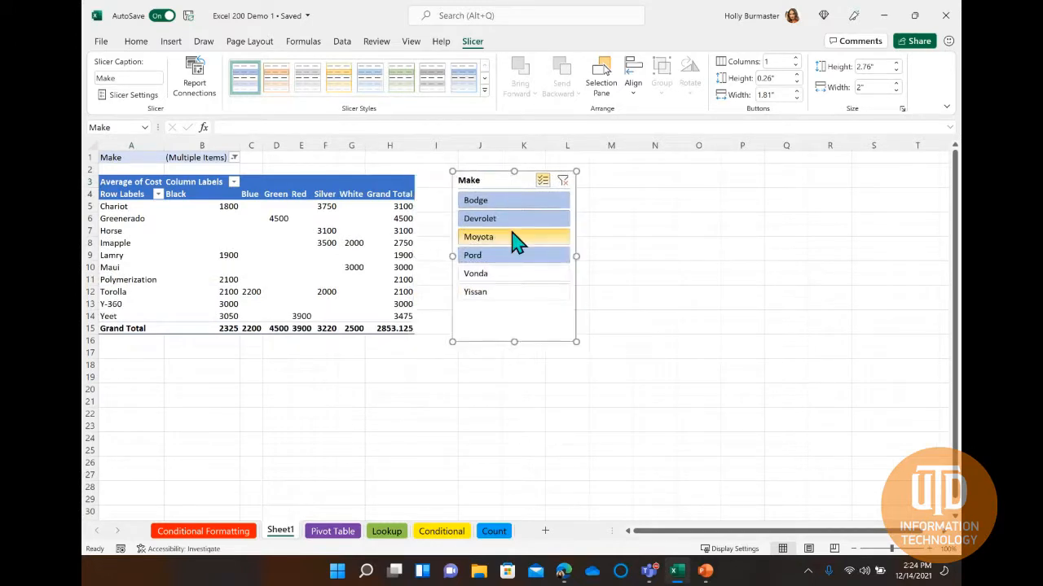
# Clear the Make slicer's filter, delete the slicer and select a cell inside the PivotTable.
pyautogui.click(563, 182)
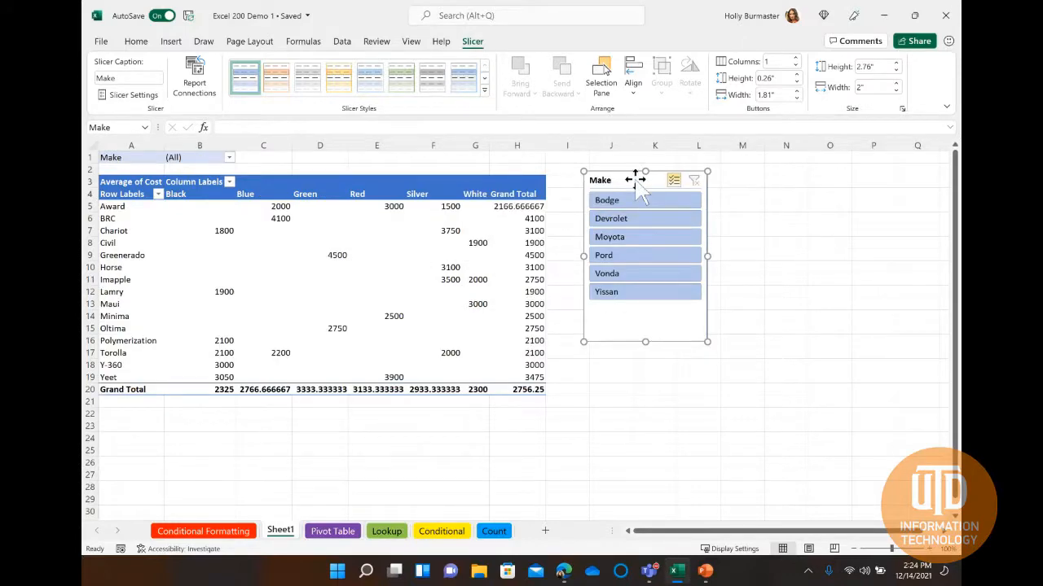
pyautogui.press('Delete')
pyautogui.click(411, 267)
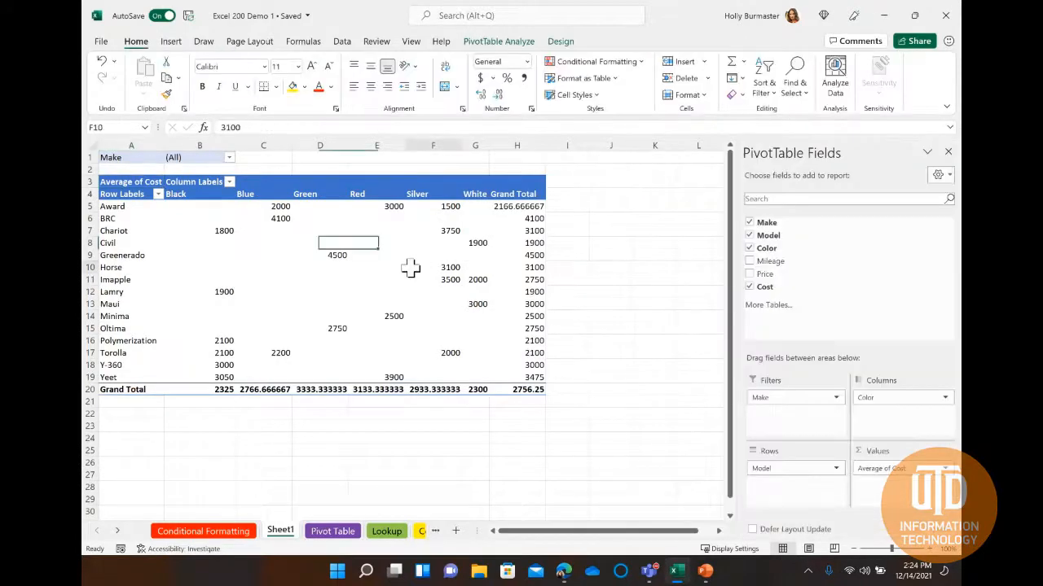
# Insert a Clustered Column PivotChart from the PivotTable and move it beside the Grand Total column.
pyautogui.click(517, 44)
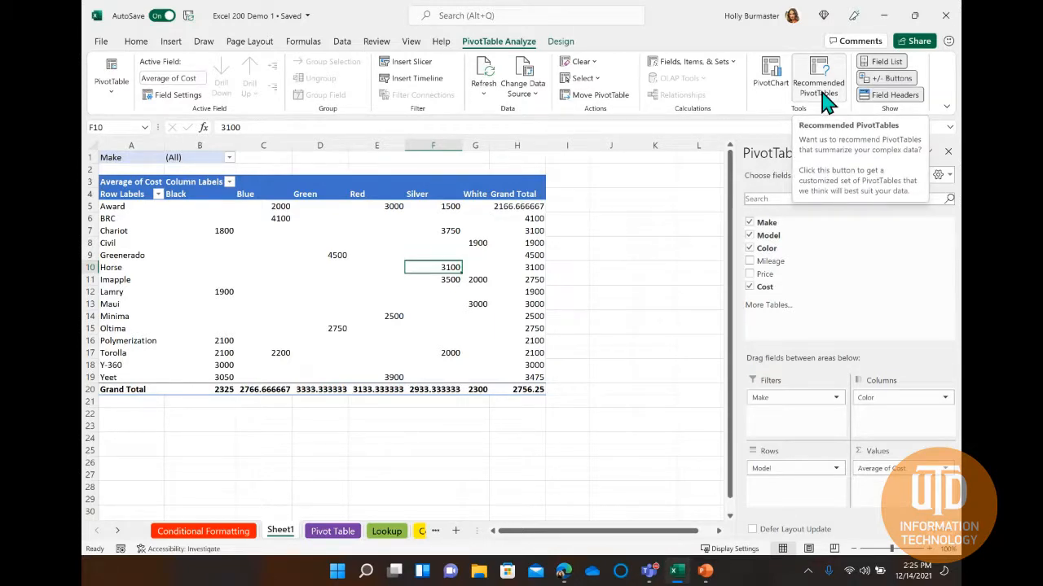
pyautogui.click(772, 90)
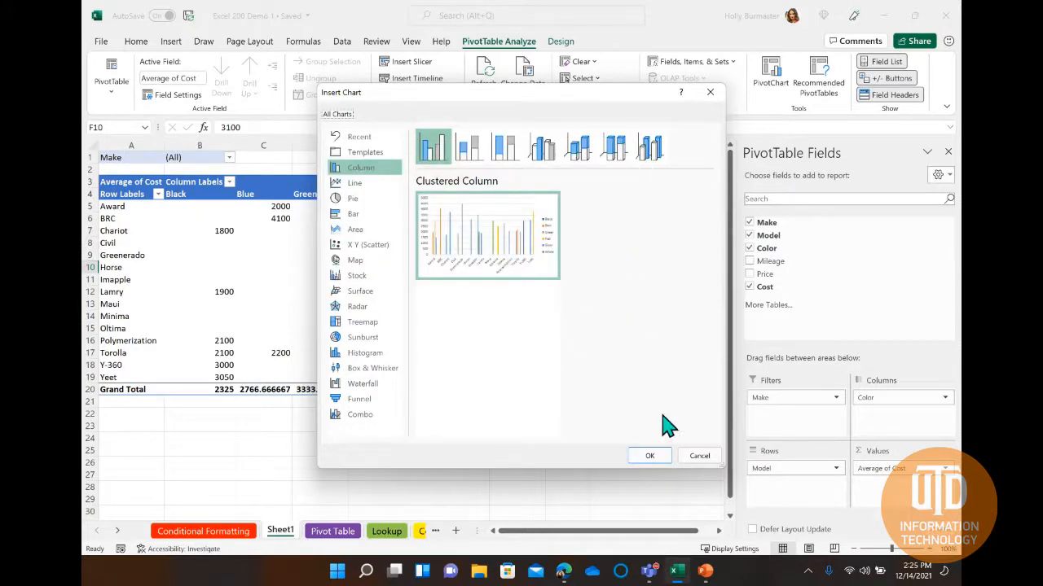
pyautogui.click(649, 457)
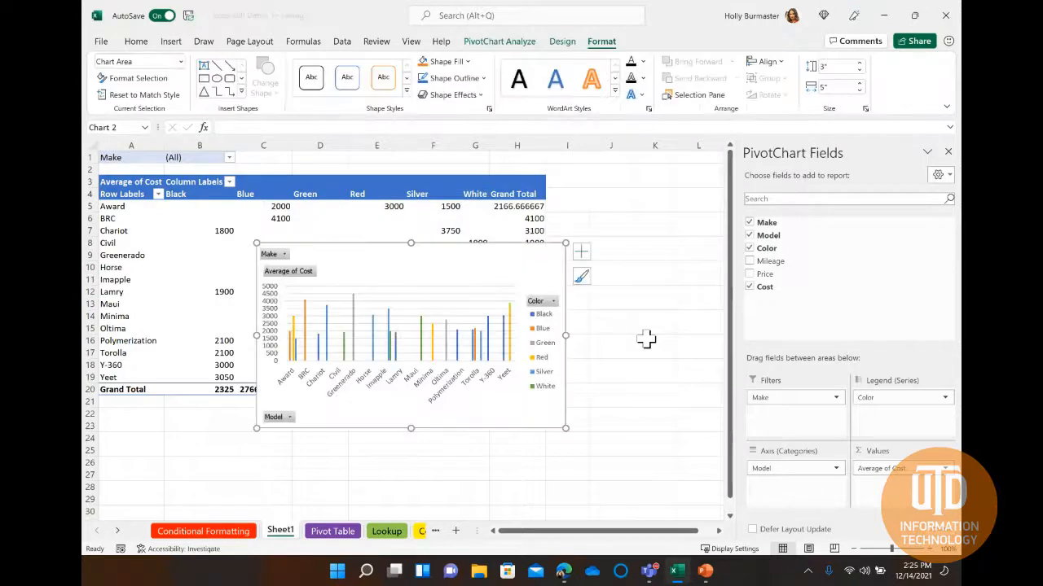
pyautogui.moveTo(438, 260); pyautogui.dragTo(562, 233)
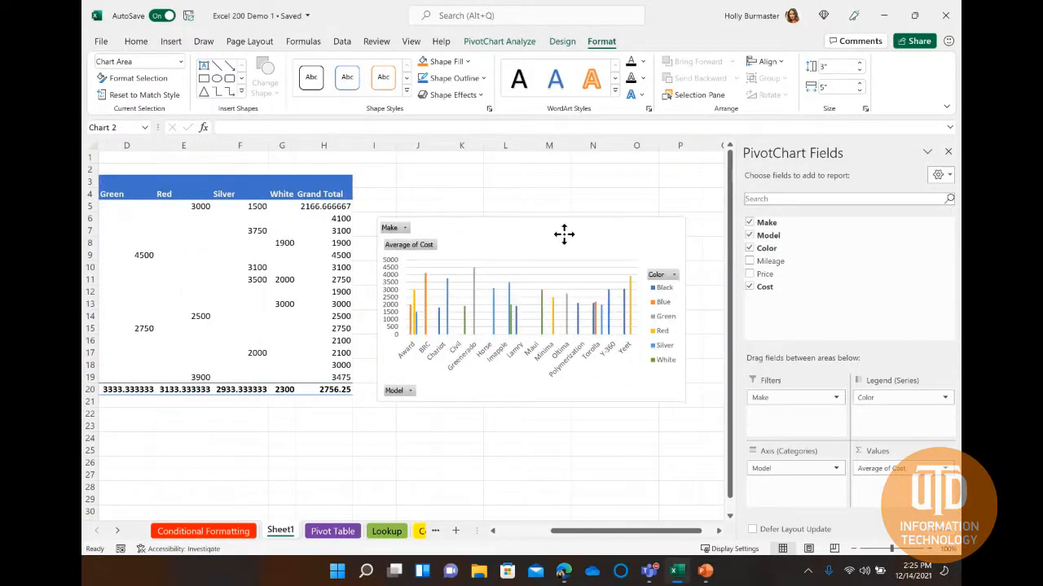
# Close the PivotChart field list and deselect the chart by selecting an empty cell below it.
pyautogui.click(949, 152)
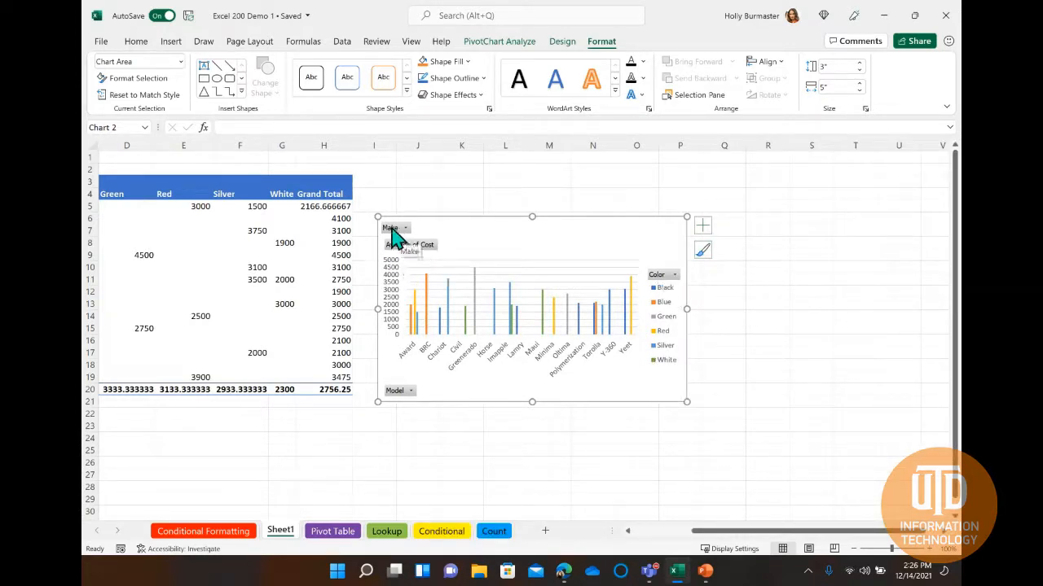
pyautogui.click(535, 449)
pyautogui.hscroll(-4, 570, 437)
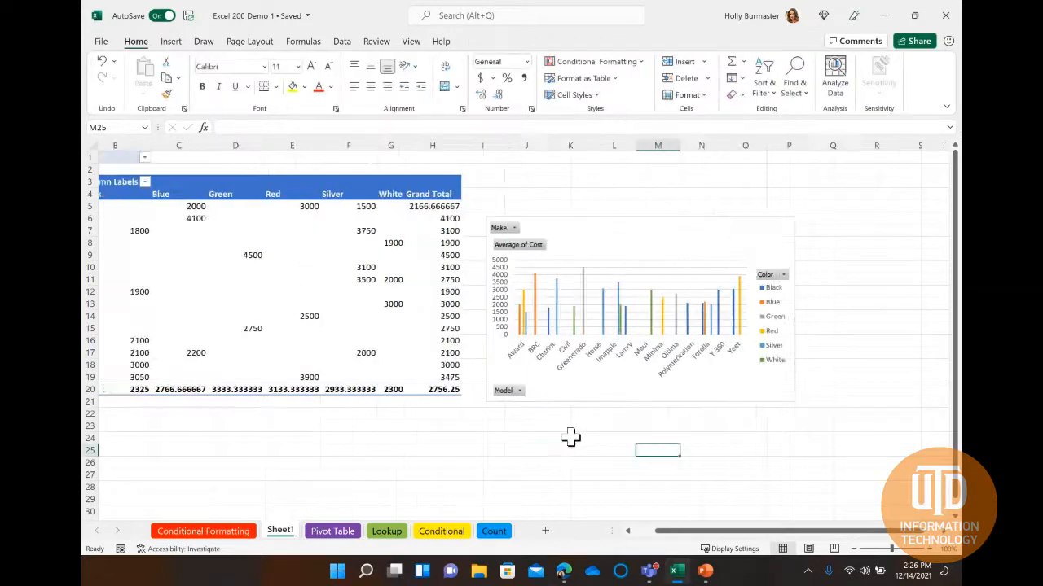
# Examine the PivotTable's design options for report layout, blank rows, grand totals and subtotals without applying any.
pyautogui.click(373, 293)
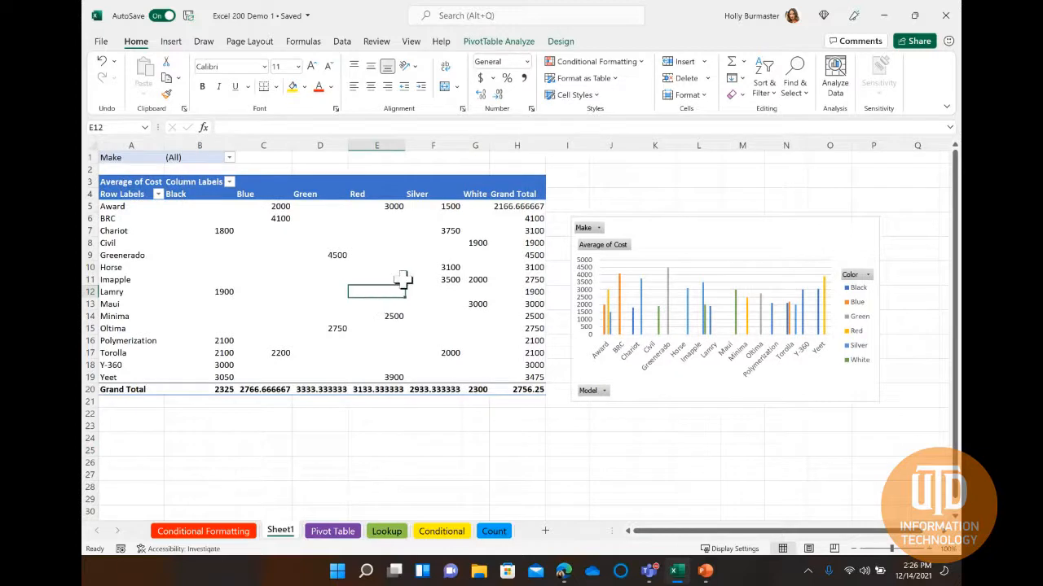
pyautogui.click(561, 42)
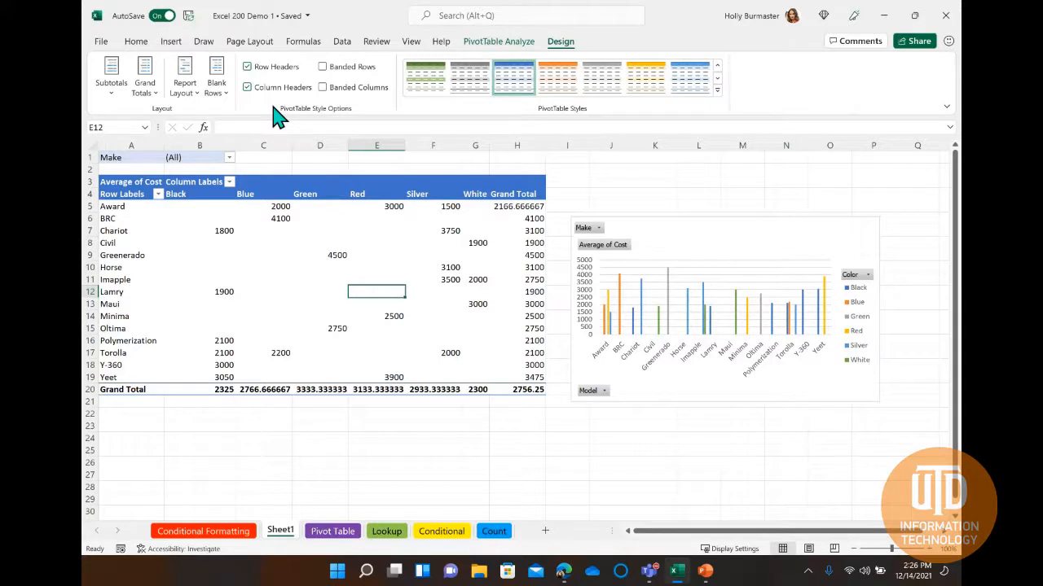
pyautogui.click(186, 98)
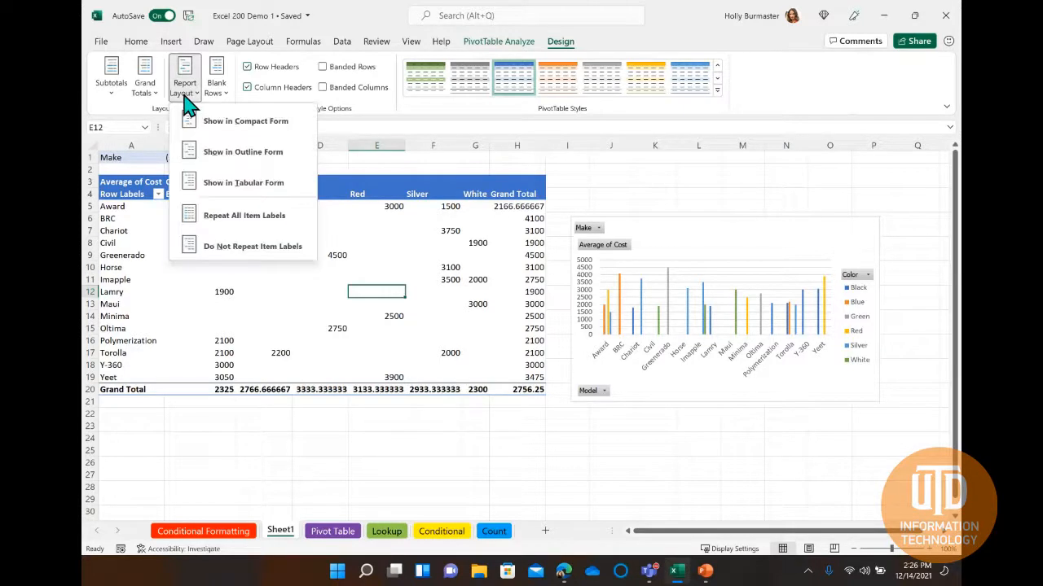
pyautogui.click(186, 99)
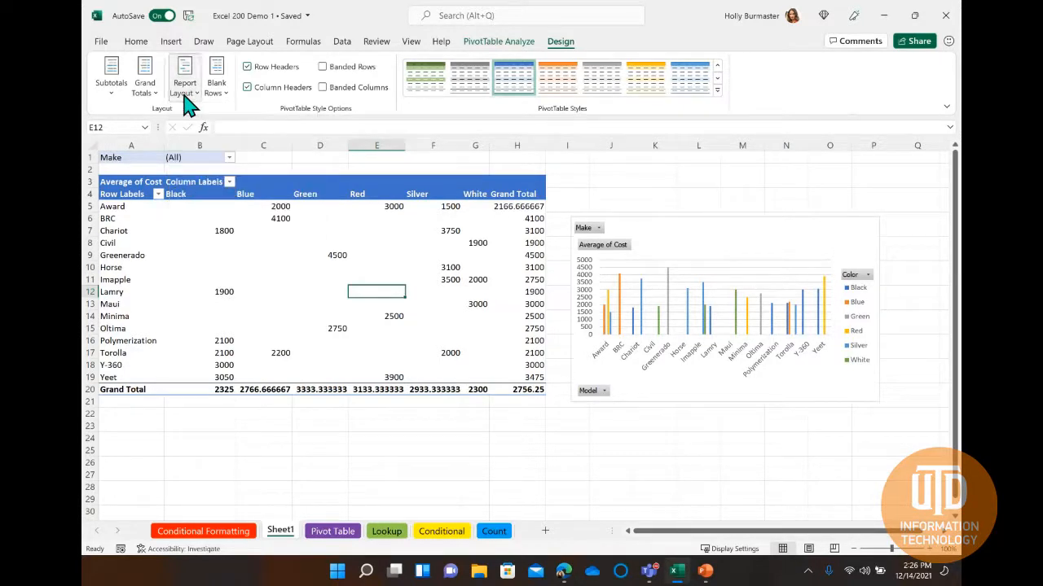
pyautogui.click(214, 96)
pyautogui.click(214, 96)
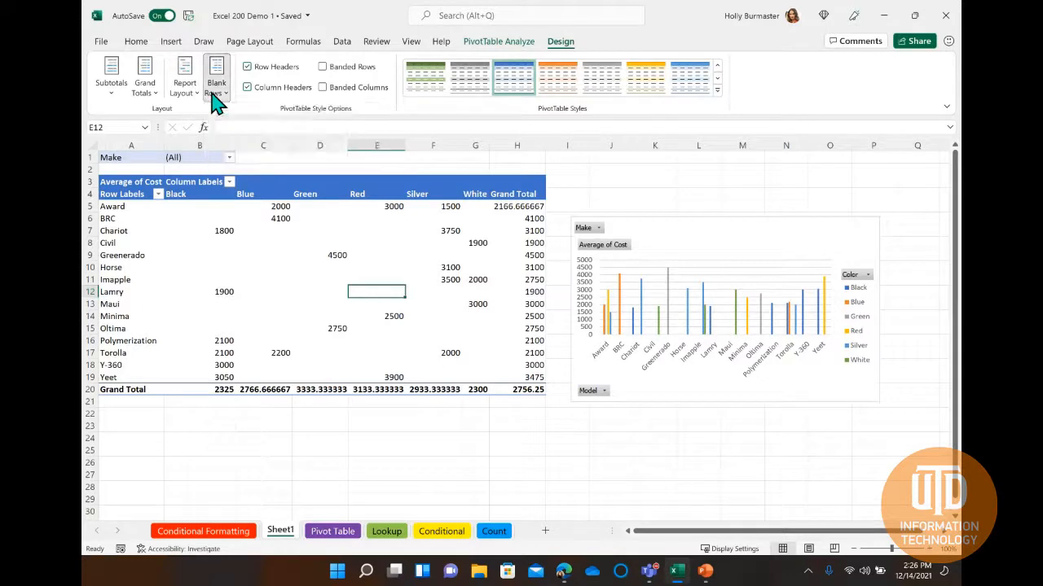
pyautogui.click(146, 95)
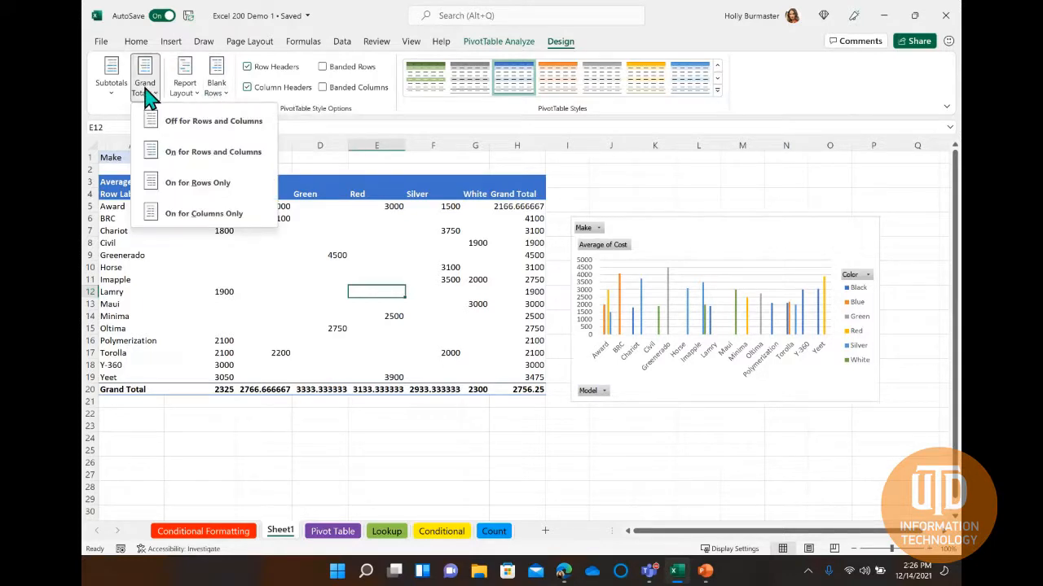
pyautogui.click(145, 88)
pyautogui.click(109, 91)
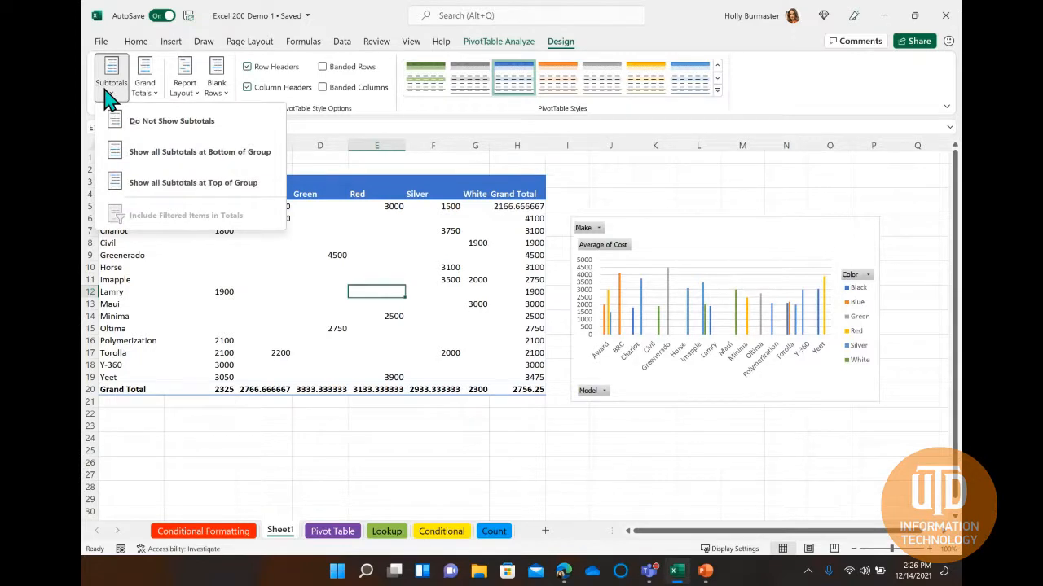
pyautogui.click(109, 96)
pyautogui.click(440, 413)
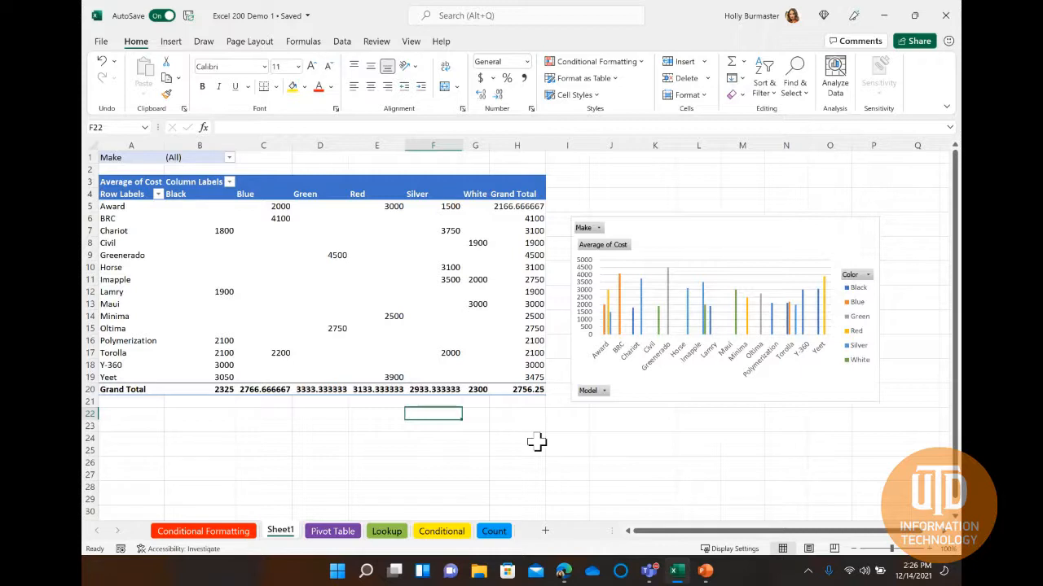
# Switch to the Lookup sheet and select cell G2 under the VLOOKUP heading.
pyautogui.click(389, 533)
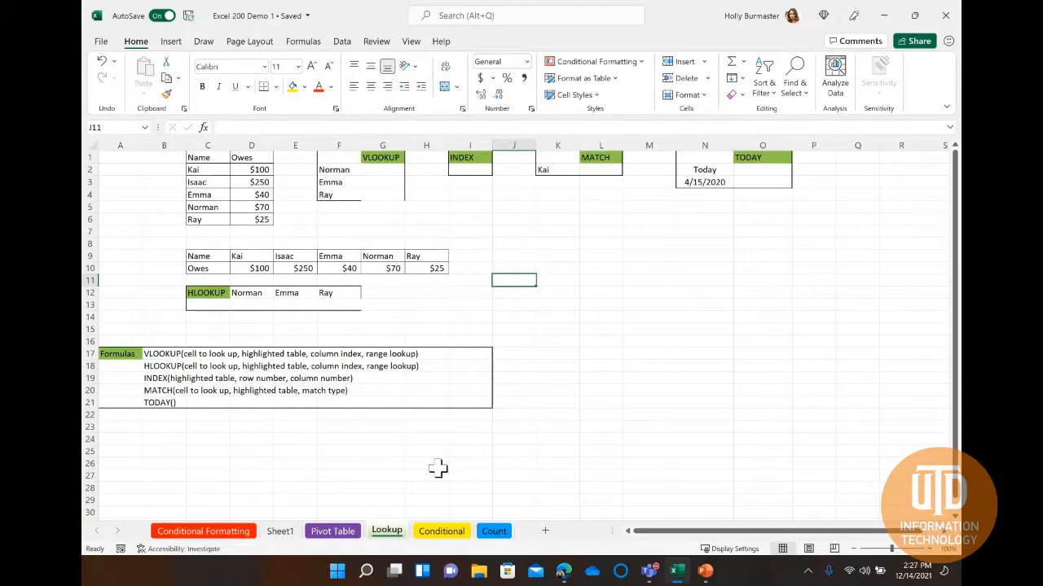
pyautogui.click(380, 170)
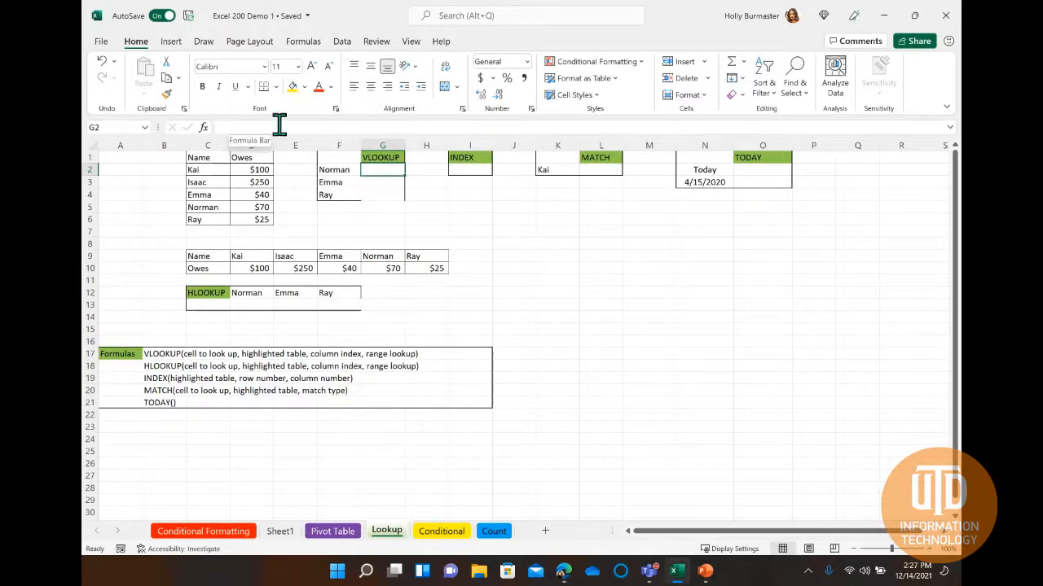
# Examine the Insert Function categories and the function library groups, without inserting a function.
pyautogui.click(203, 128)
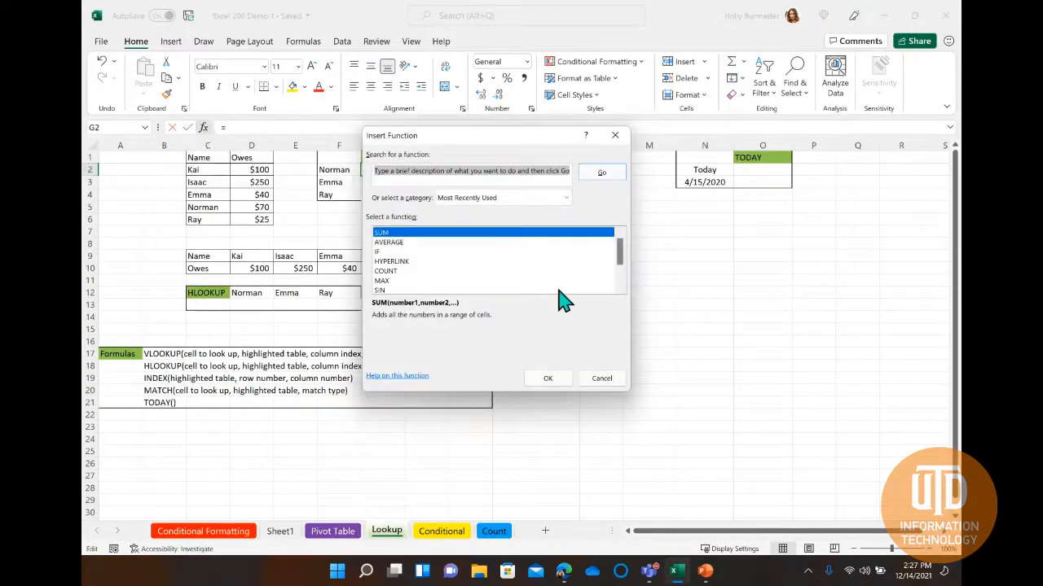
pyautogui.click(566, 198)
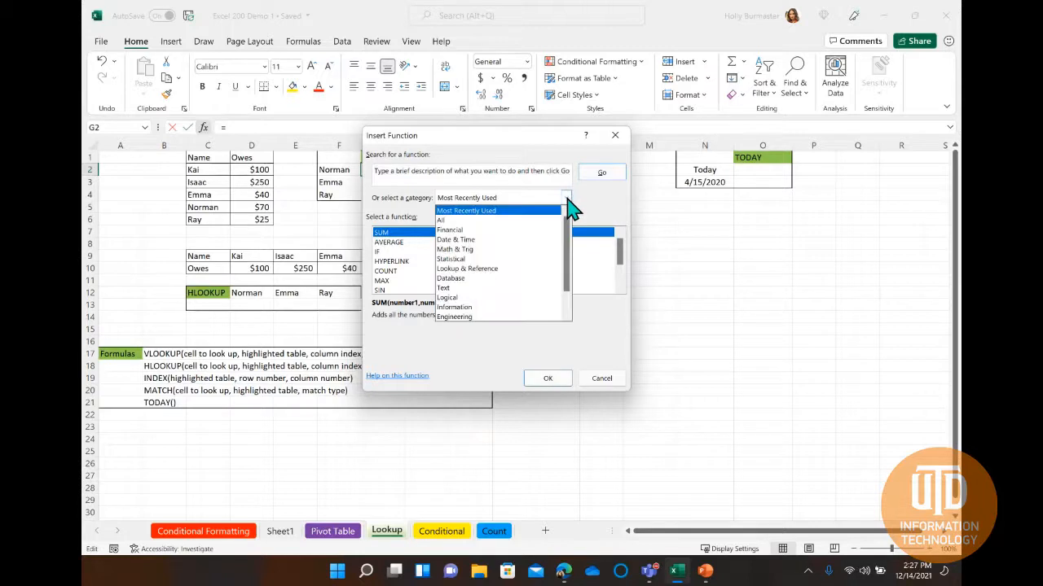
pyautogui.scroll(-1, 544, 269)
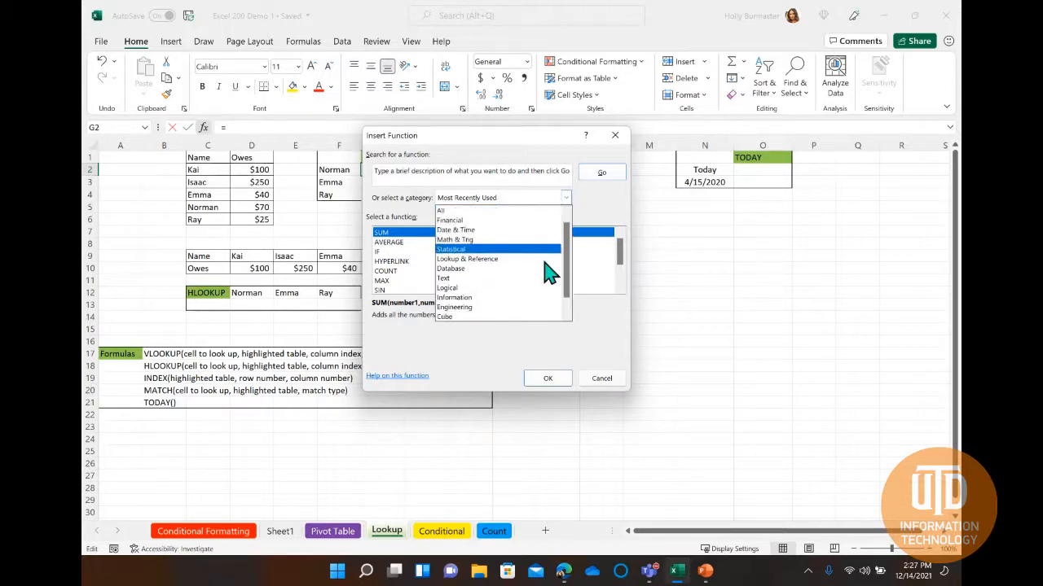
pyautogui.click(611, 218)
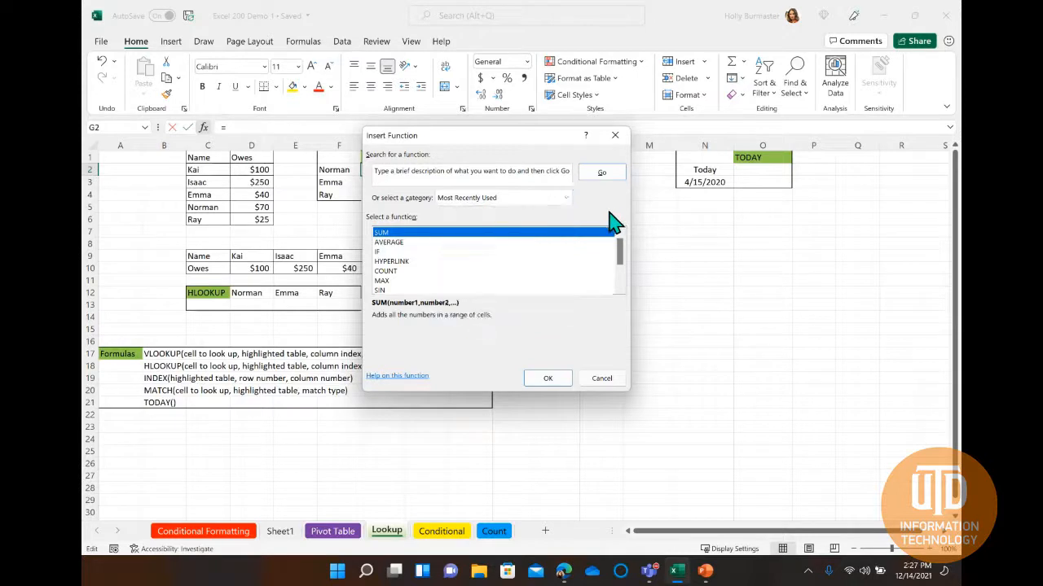
pyautogui.click(601, 378)
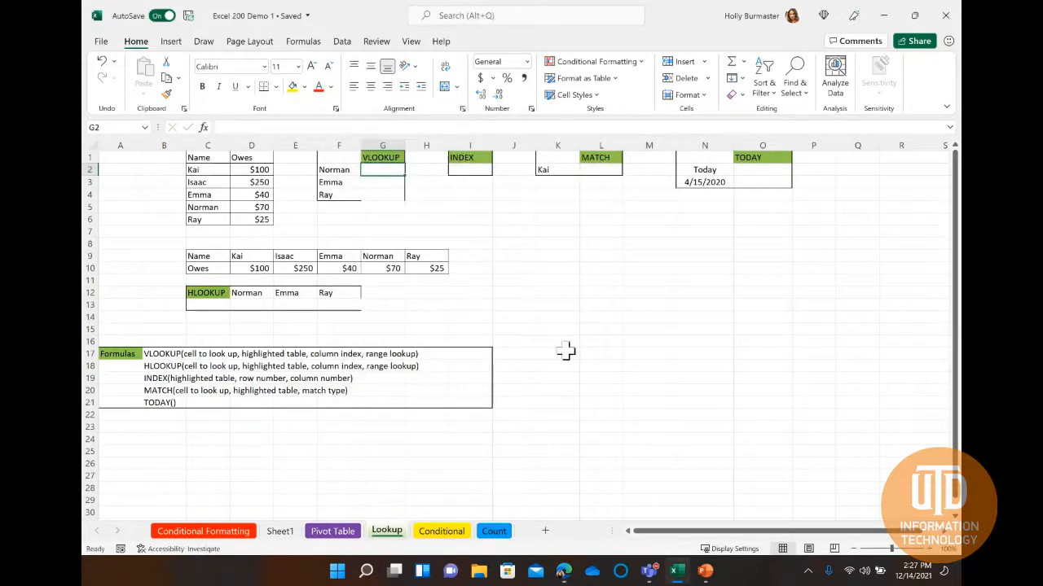
pyautogui.click(304, 46)
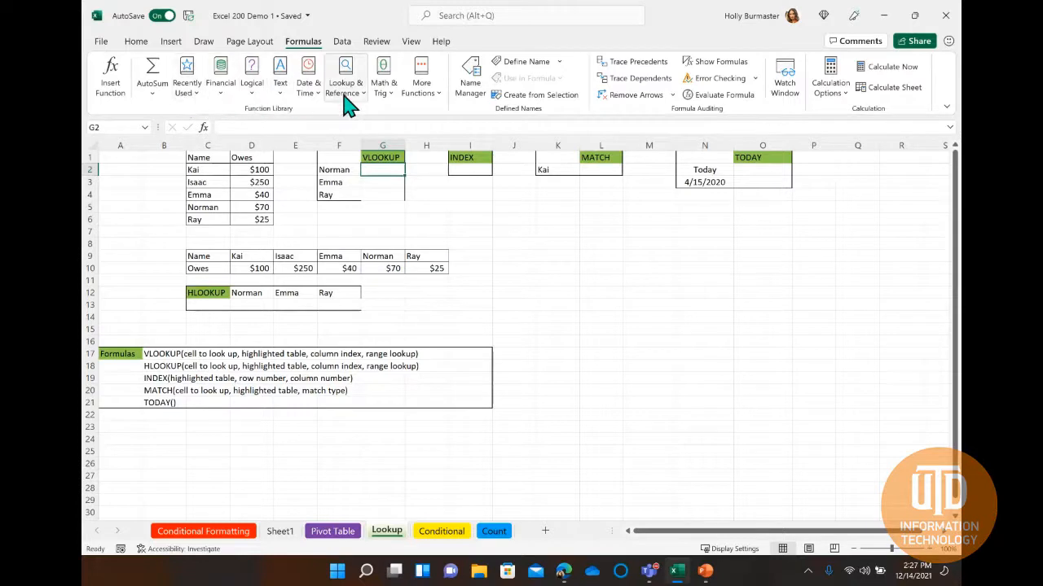
pyautogui.click(136, 41)
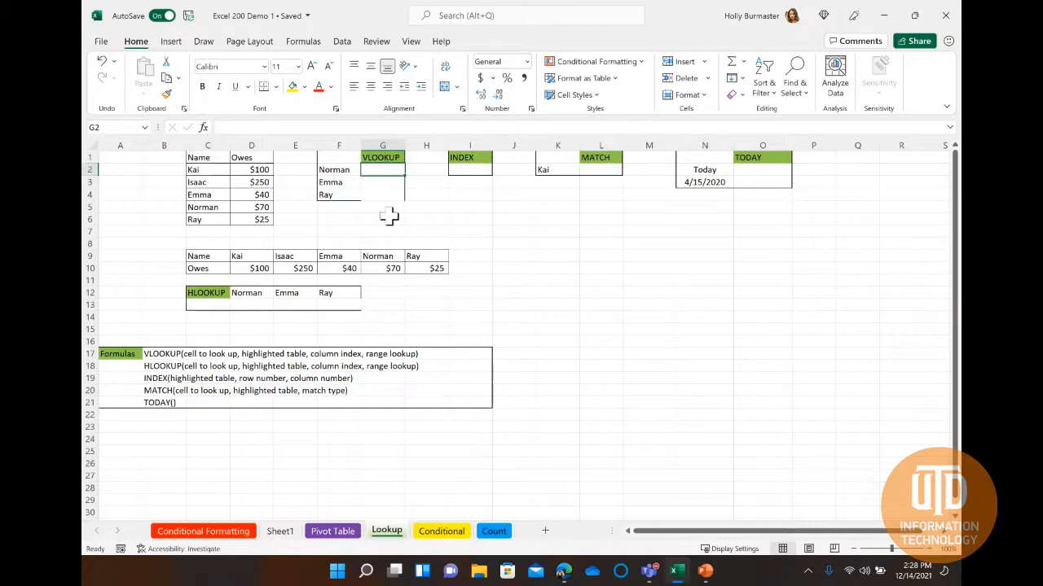
# Begin a VLOOKUP formula in cell G2, up to its opening parenthesis.
pyautogui.doubleClick(373, 170)
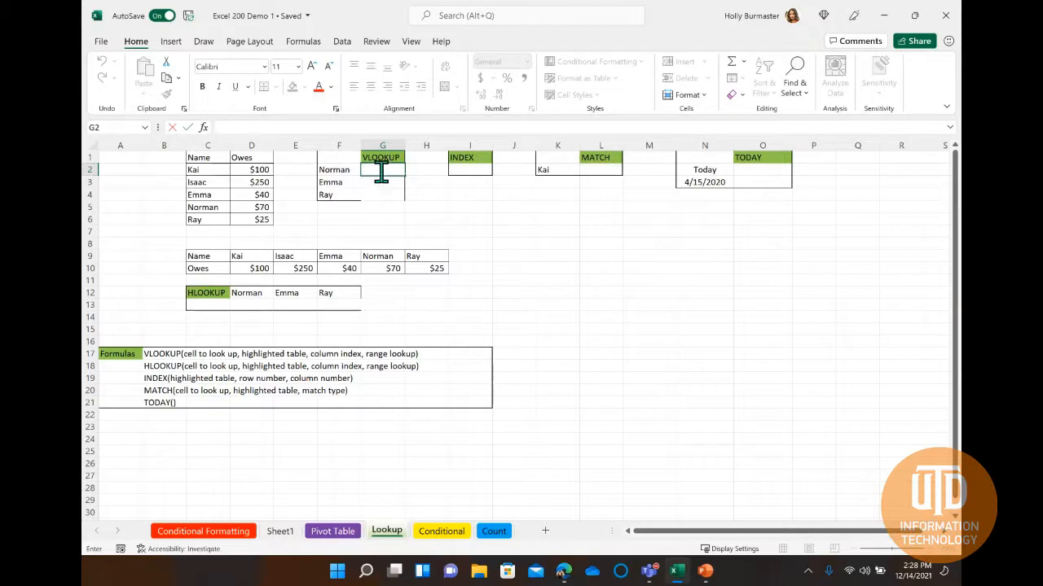
pyautogui.write('=')
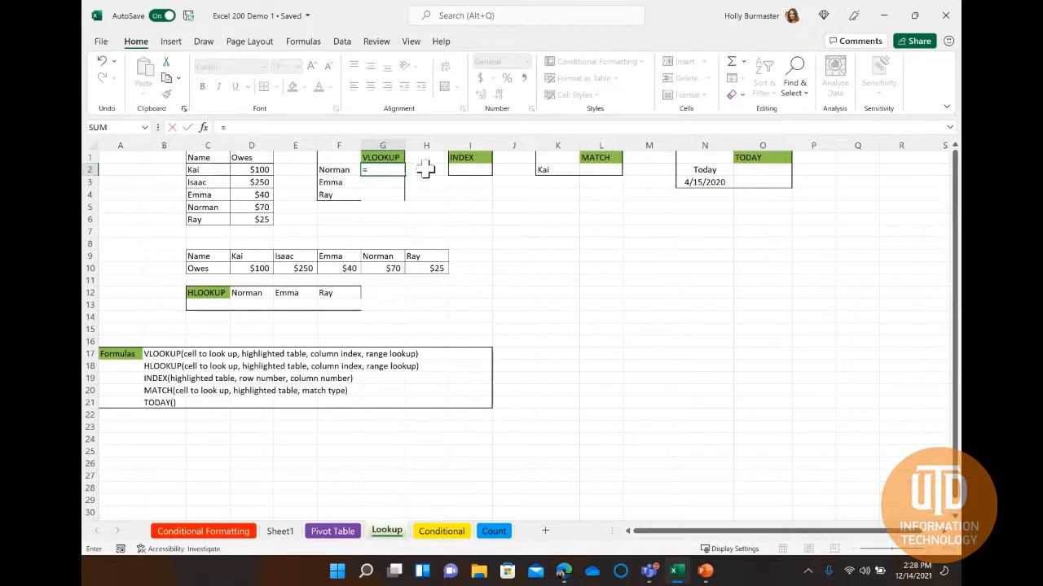
pyautogui.write('VLO')
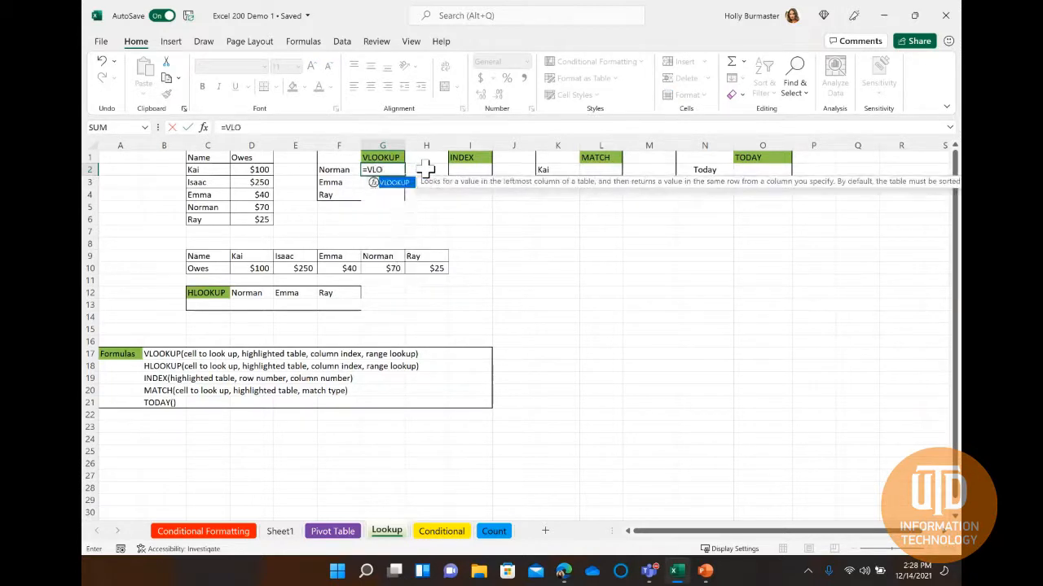
pyautogui.write('OKUP(')
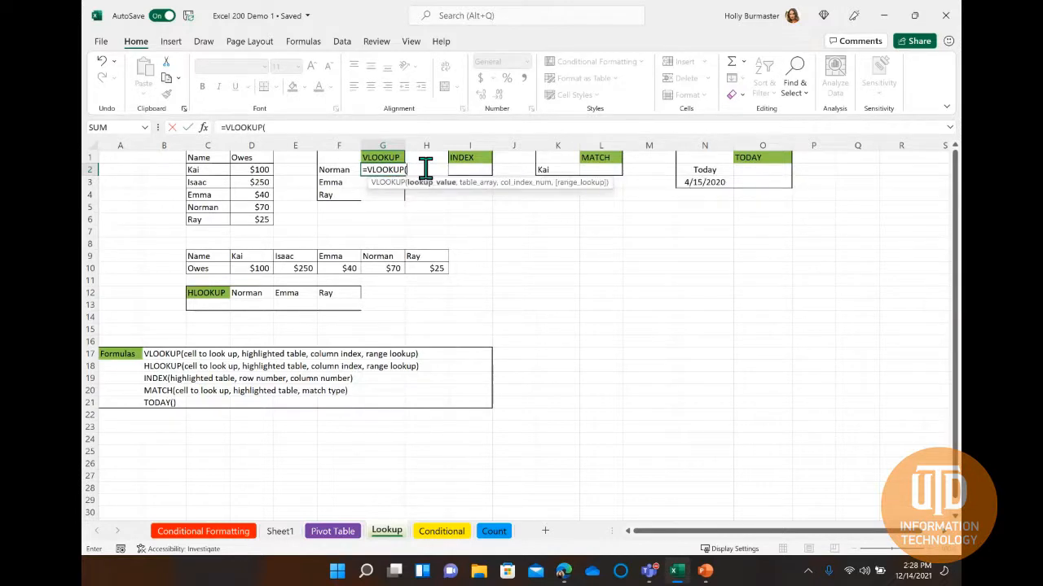
pyautogui.press('BackSpace')
pyautogui.press('BackSpace')
pyautogui.press('BackSpace')
pyautogui.press('BackSpace')
pyautogui.press('BackSpace')
pyautogui.press('BackSpace')
pyautogui.press('BackSpace')
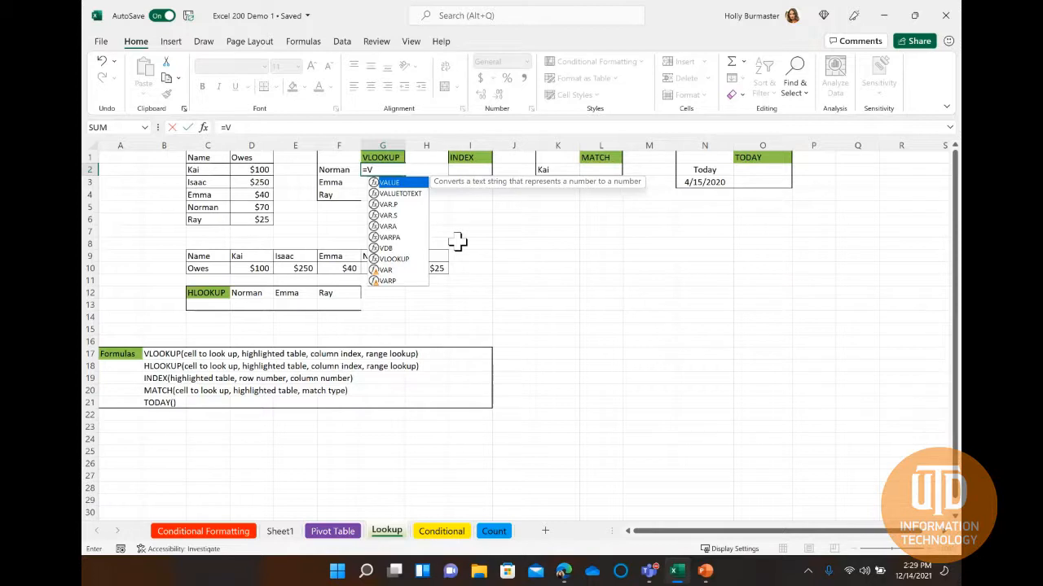
pyautogui.write('LOOKU')
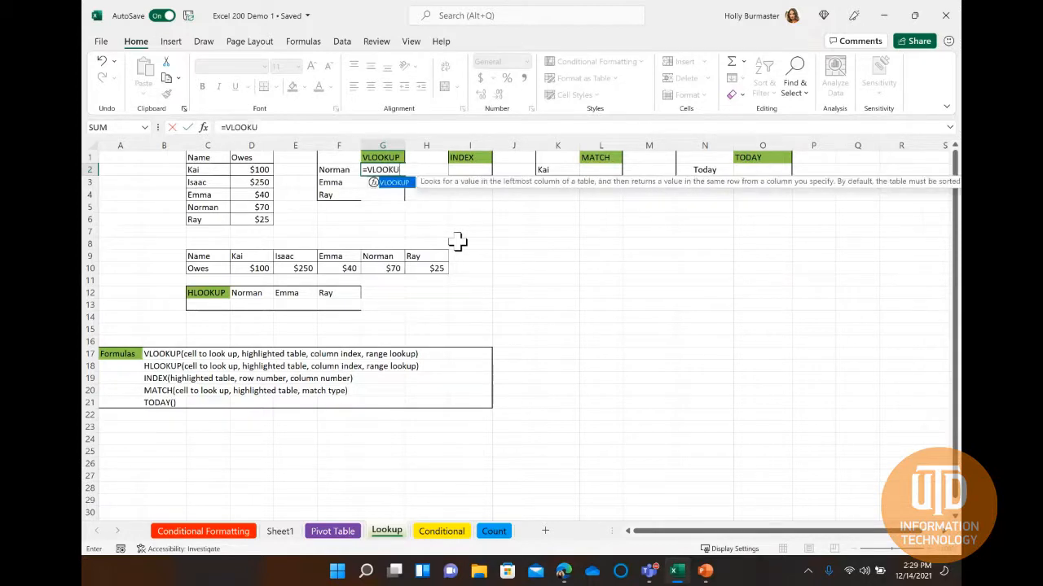
pyautogui.write('P(')
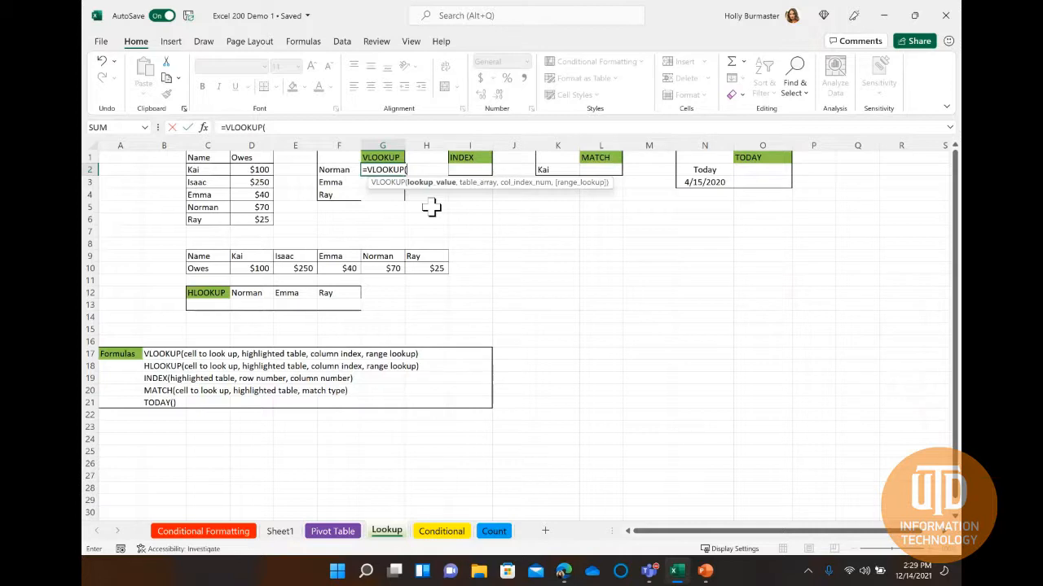
pyautogui.write('Norman')
pyautogui.press('BackSpace')
pyautogui.press('BackSpace')
pyautogui.press('BackSpace')
pyautogui.press('BackSpace')
pyautogui.press('BackSpace')
pyautogui.press('BackSpace')
# Give the VLOOKUP formula F2 as its lookup value and C2:D6 as its table array.
pyautogui.click(328, 172)
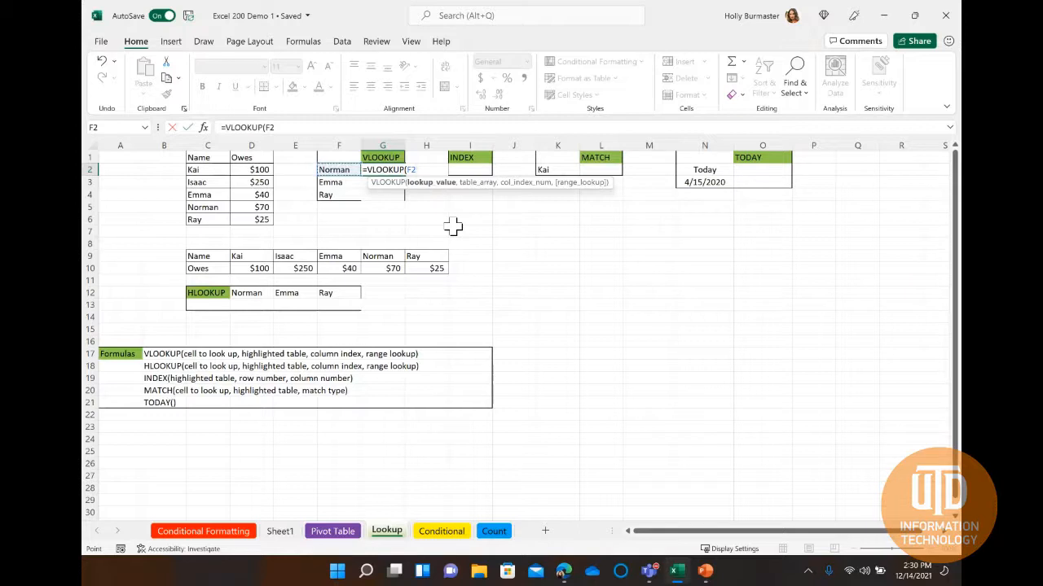
pyautogui.write(',')
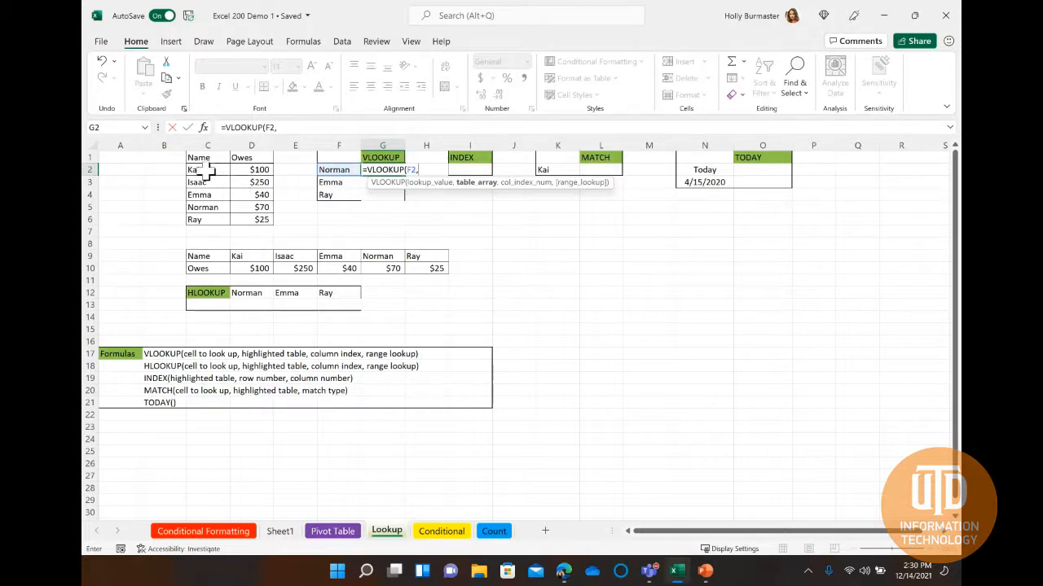
pyautogui.moveTo(208, 171); pyautogui.dragTo(269, 220)
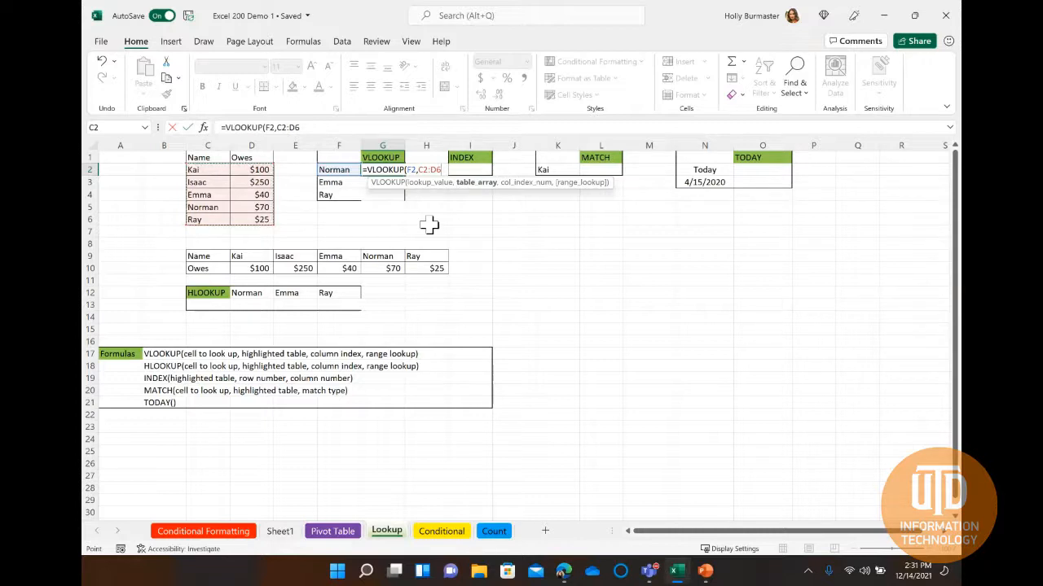
# Complete the VLOOKUP formula in G2 with column index 2 and FALSE for an exact match, and enter it.
pyautogui.write(',')
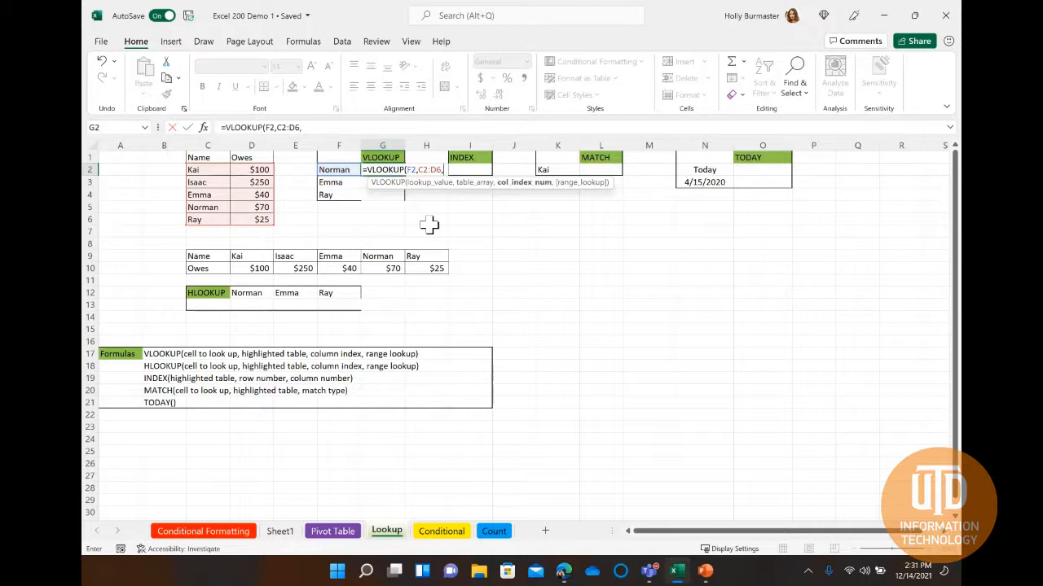
pyautogui.write('2,')
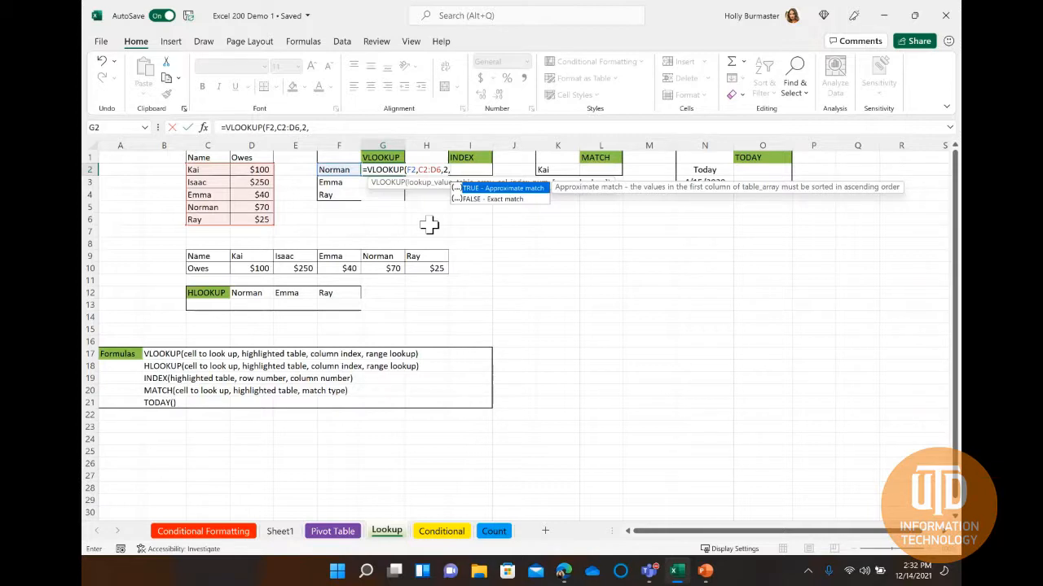
pyautogui.write('false)')
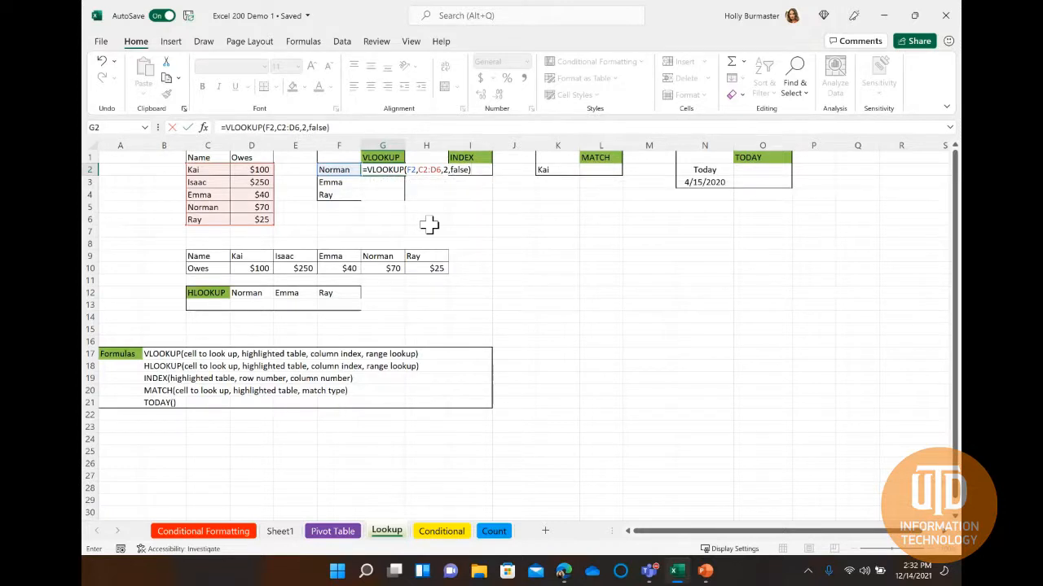
pyautogui.press('Return')
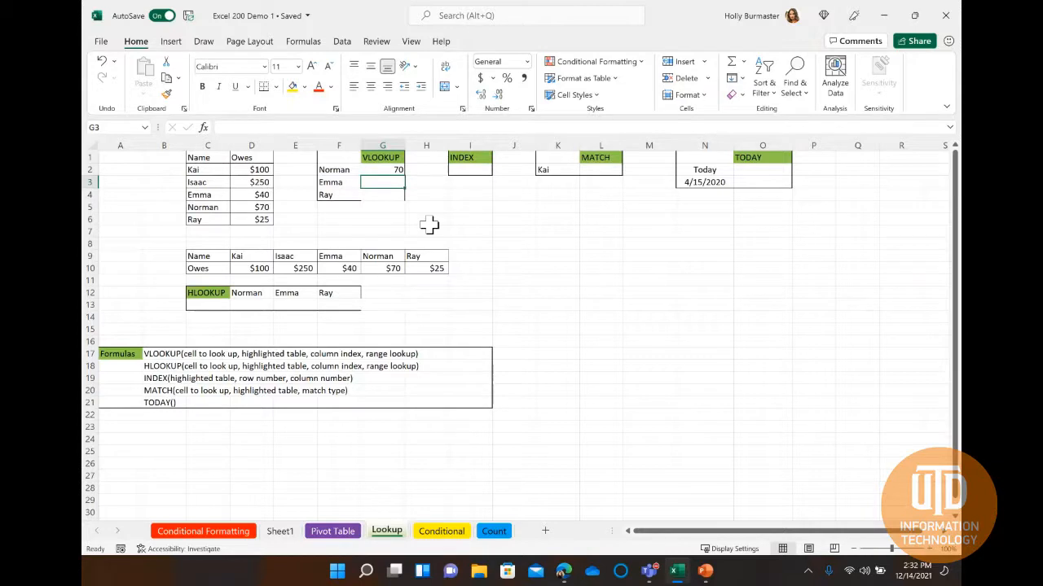
# Compare G2 with the source amount in D5, fill its formula down through G4 and select G3 to check the copied formula.
pyautogui.click(258, 207)
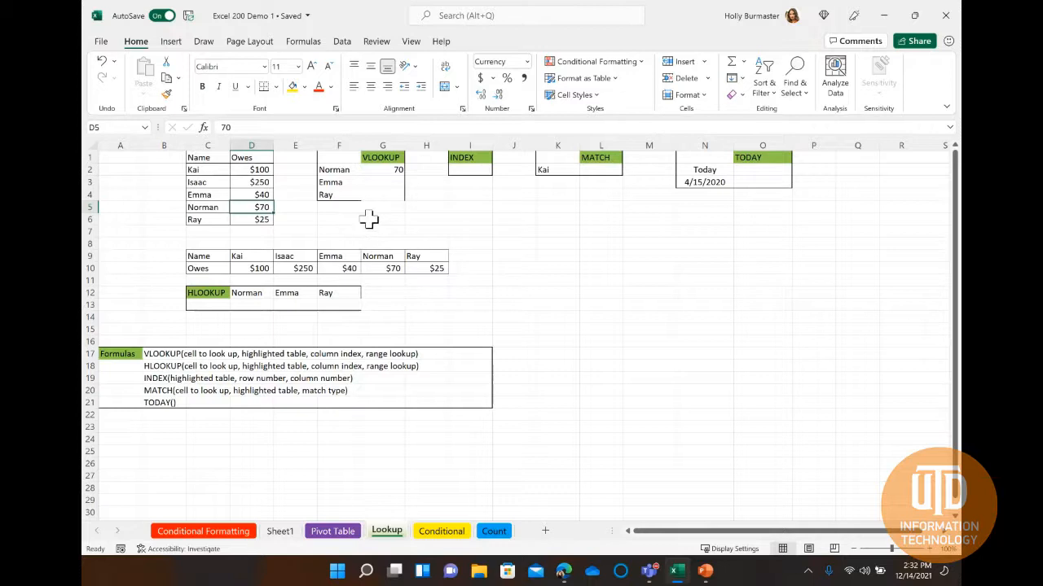
pyautogui.click(381, 170)
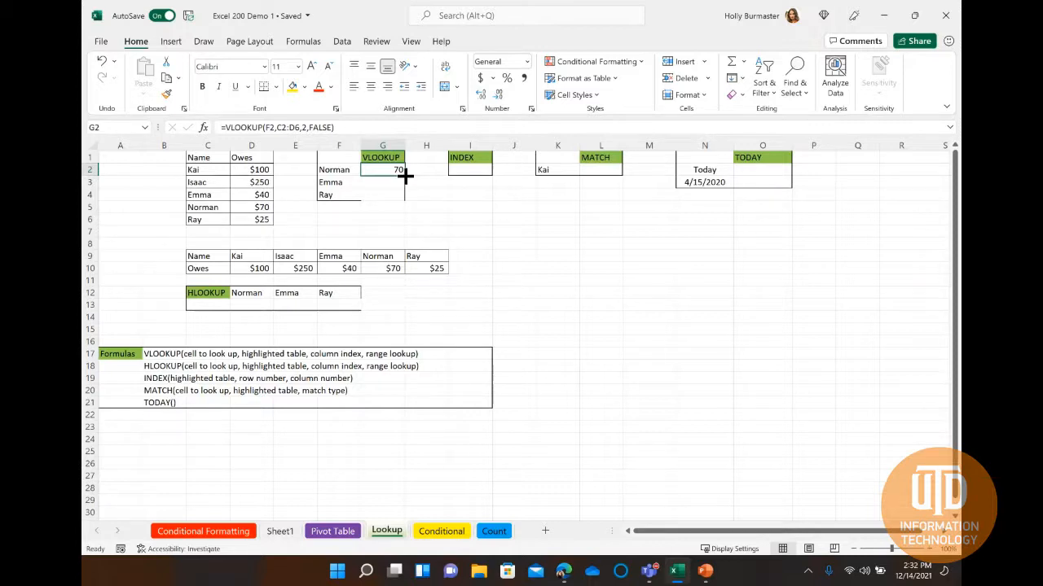
pyautogui.moveTo(405, 175); pyautogui.dragTo(408, 196)
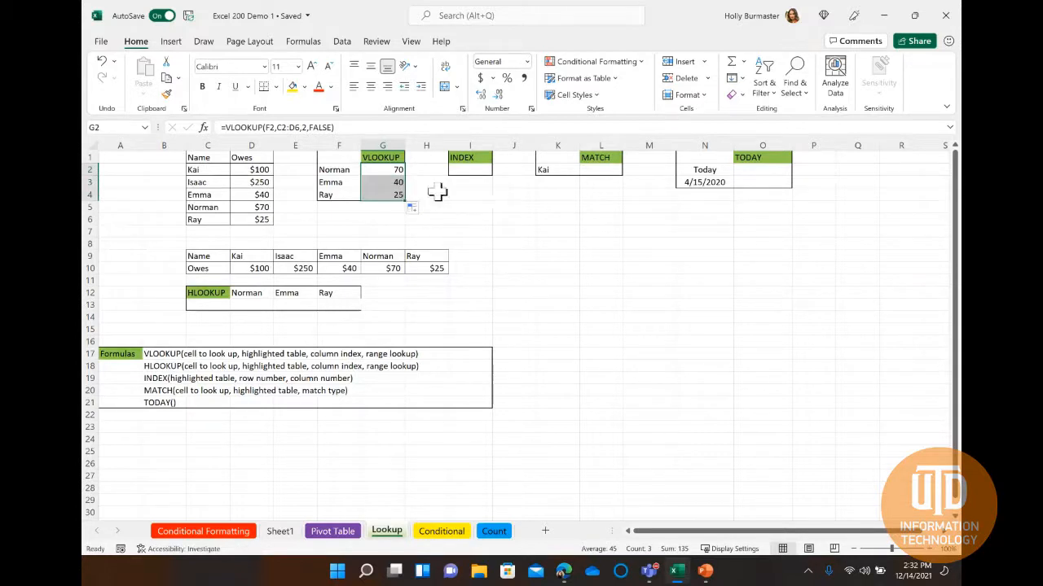
pyautogui.click(396, 182)
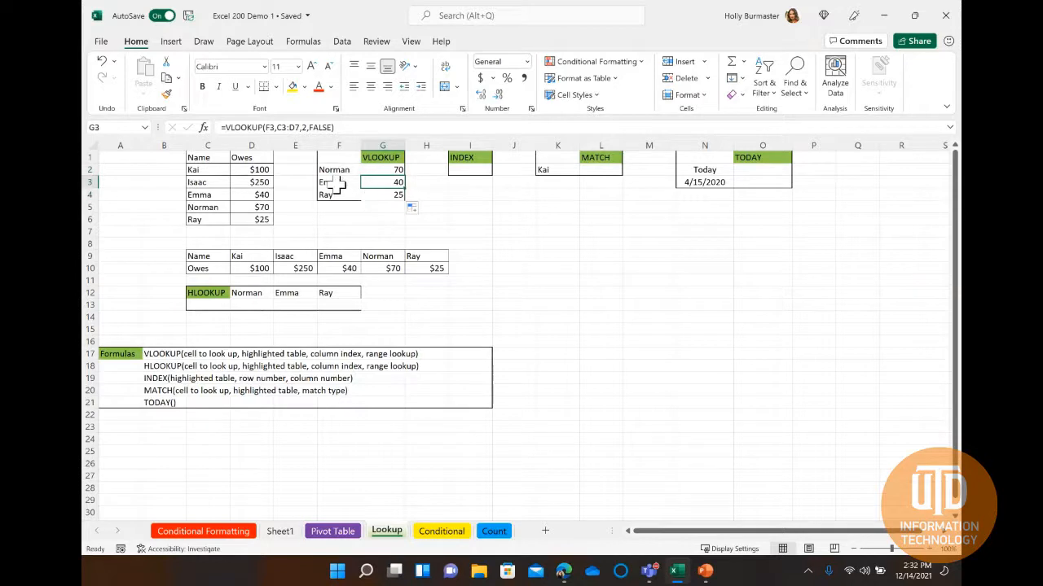
# Check the copied VLOOKUP formulas in G3 and G4 against the lookup name in F3 and the source amounts in D4 and D6.
pyautogui.click(338, 186)
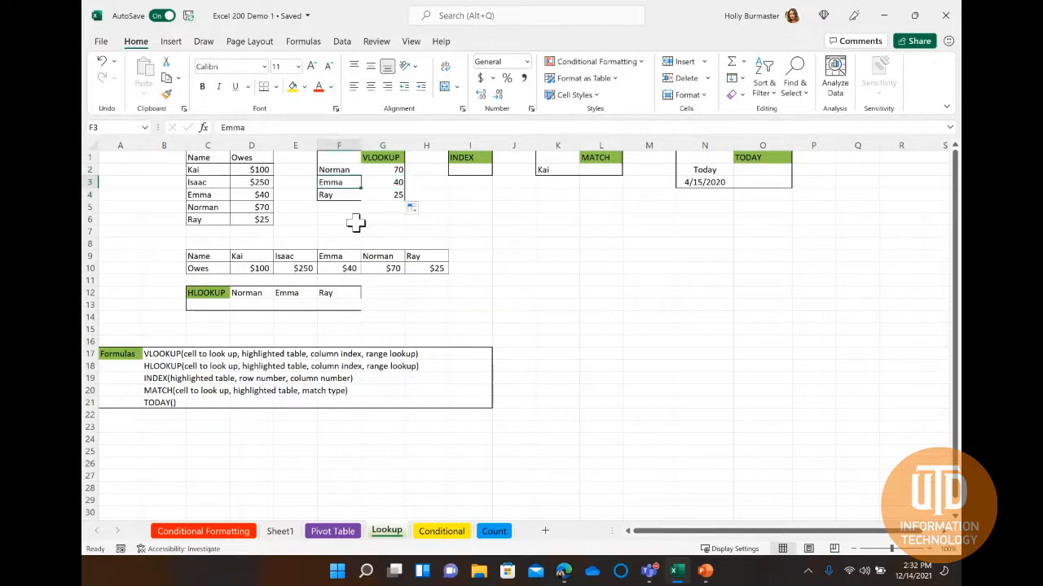
pyautogui.click(381, 184)
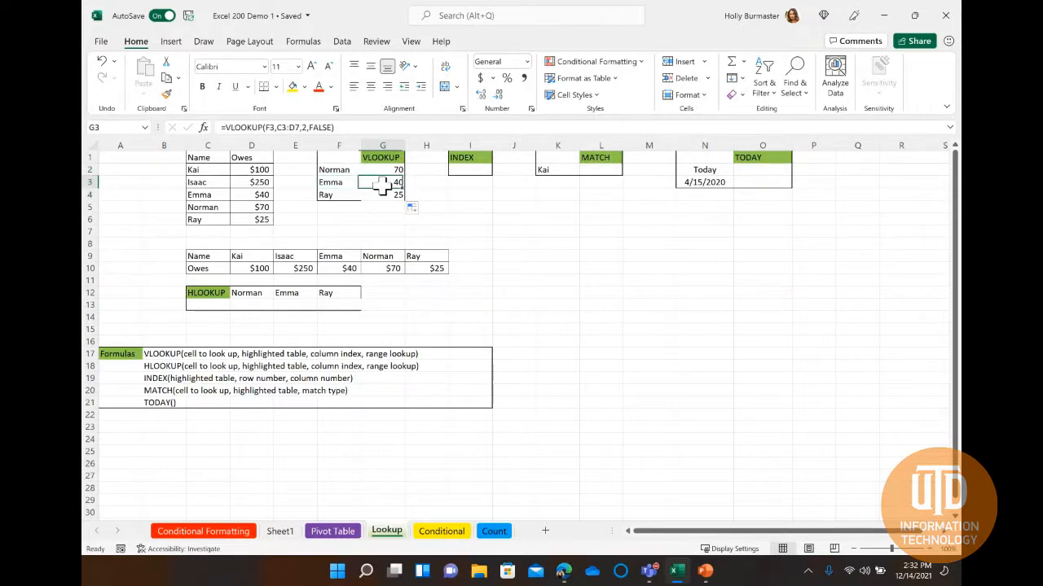
pyautogui.click(387, 196)
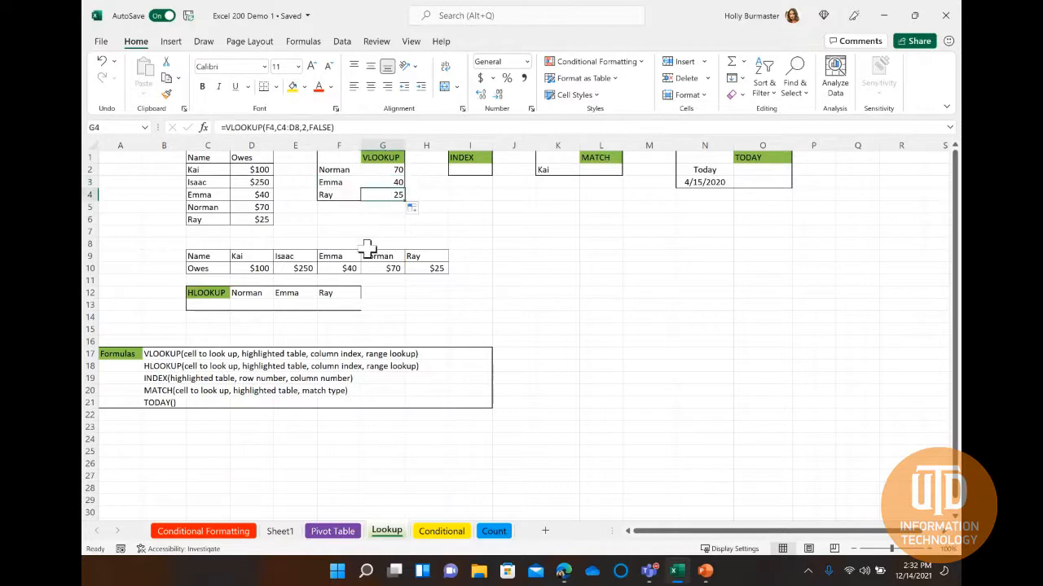
pyautogui.click(243, 195)
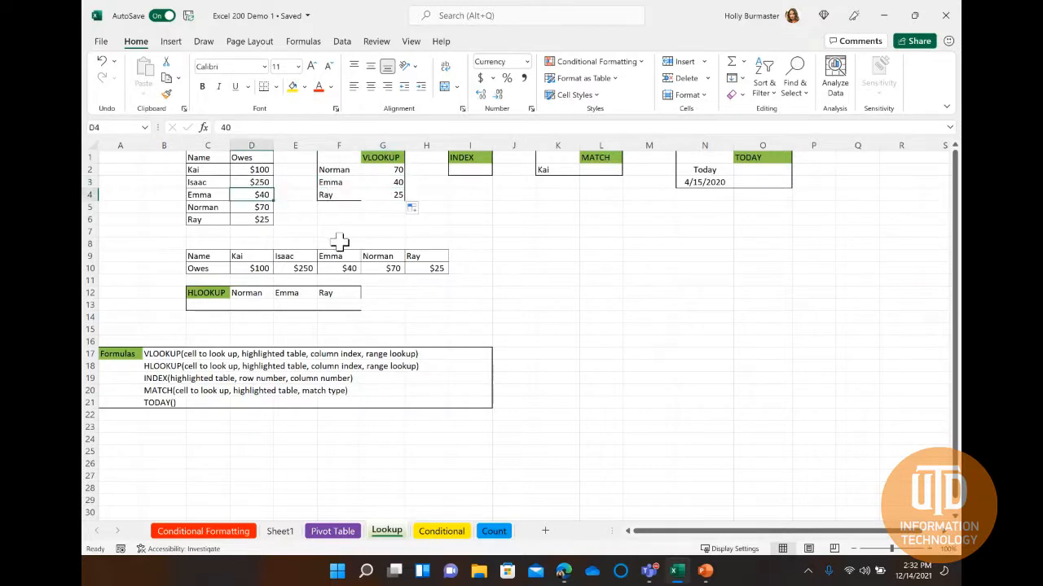
pyautogui.click(259, 219)
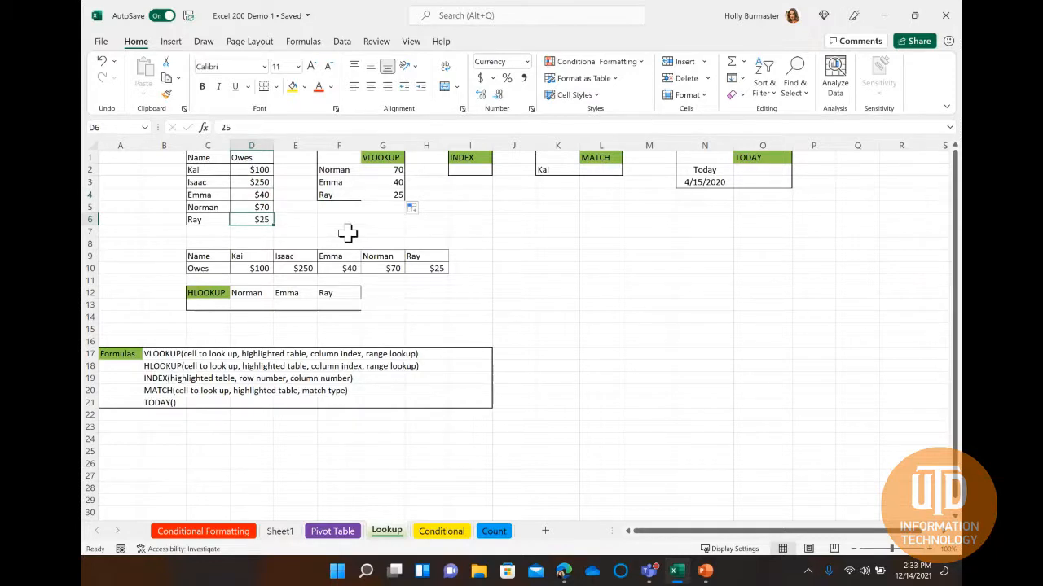
# Begin an HLOOKUP formula in cell D13 with D12 as its lookup value.
pyautogui.click(251, 305)
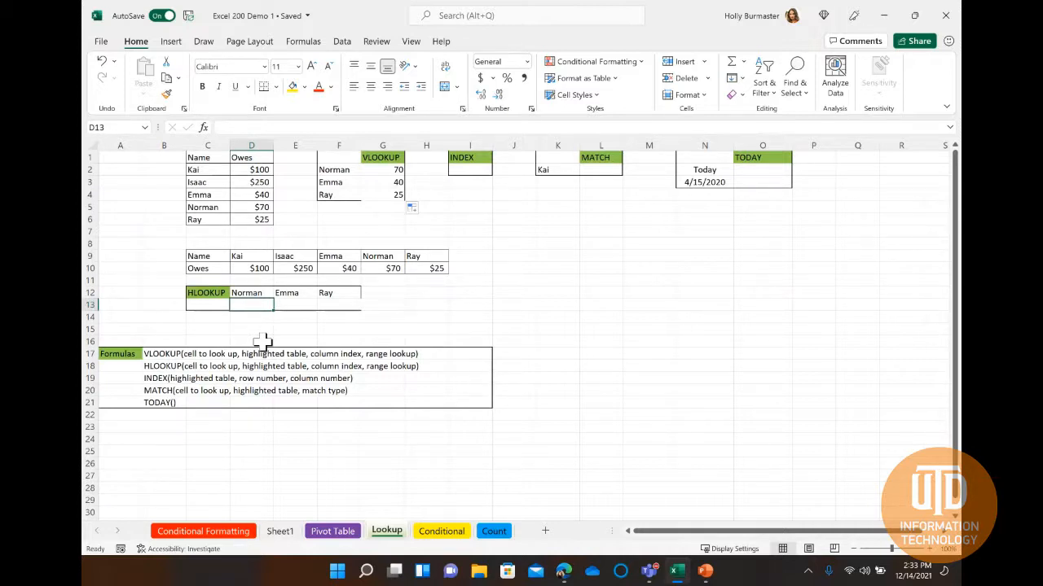
pyautogui.doubleClick(239, 304)
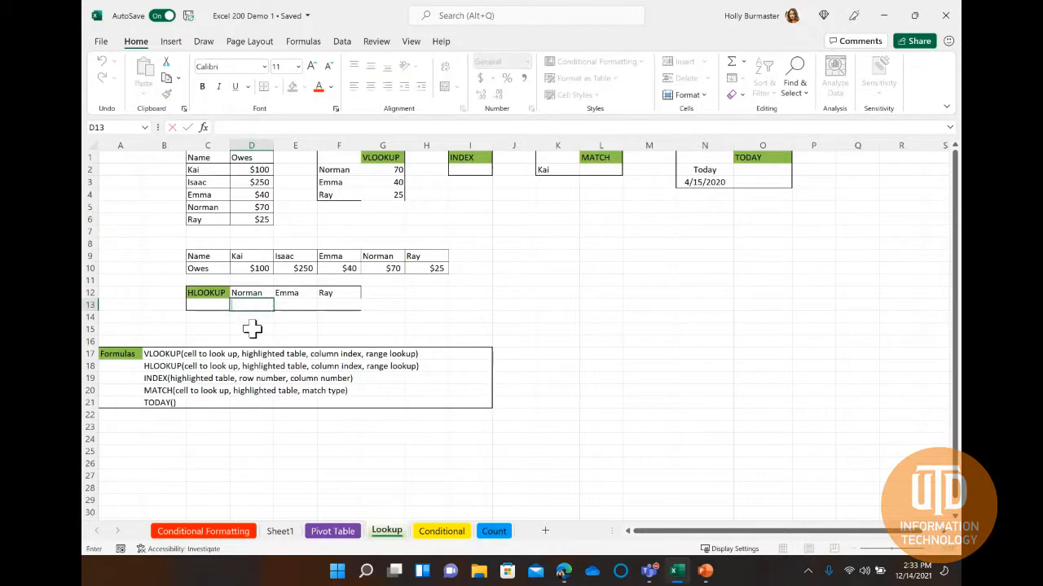
pyautogui.write('=HLO')
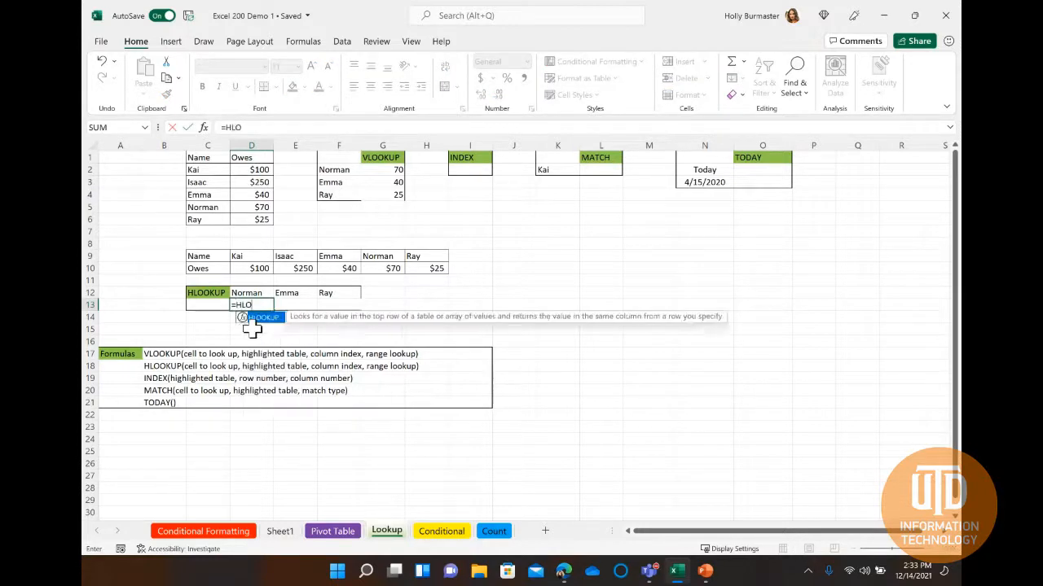
pyautogui.write('OKUP(')
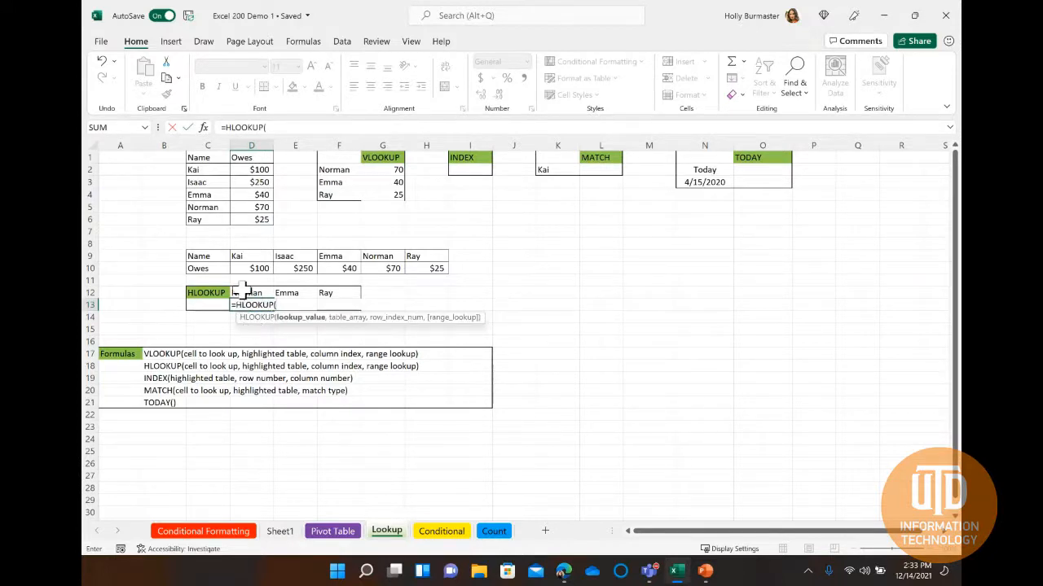
pyautogui.click(236, 292)
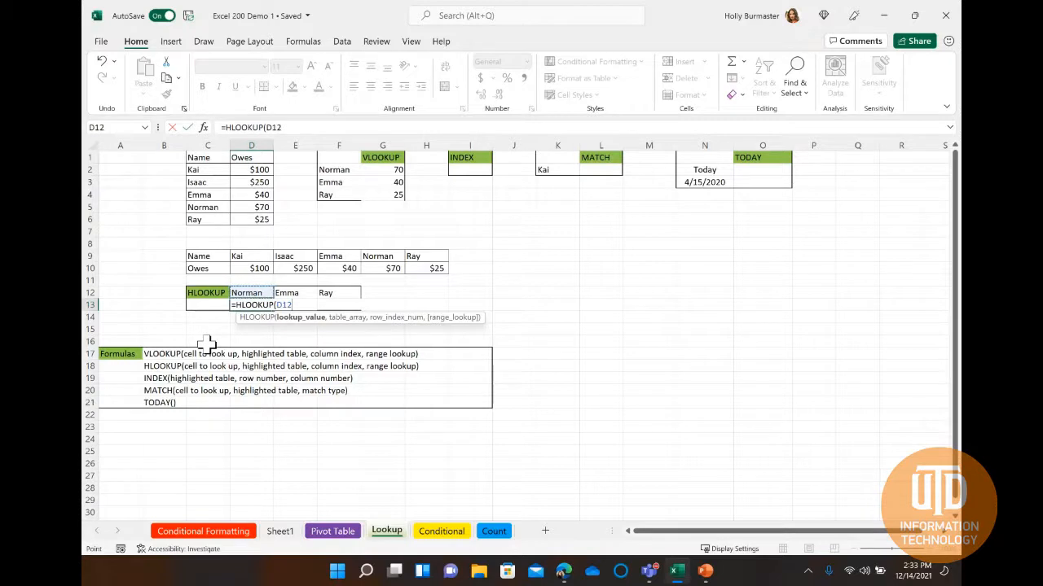
pyautogui.write('.')
pyautogui.write(',')
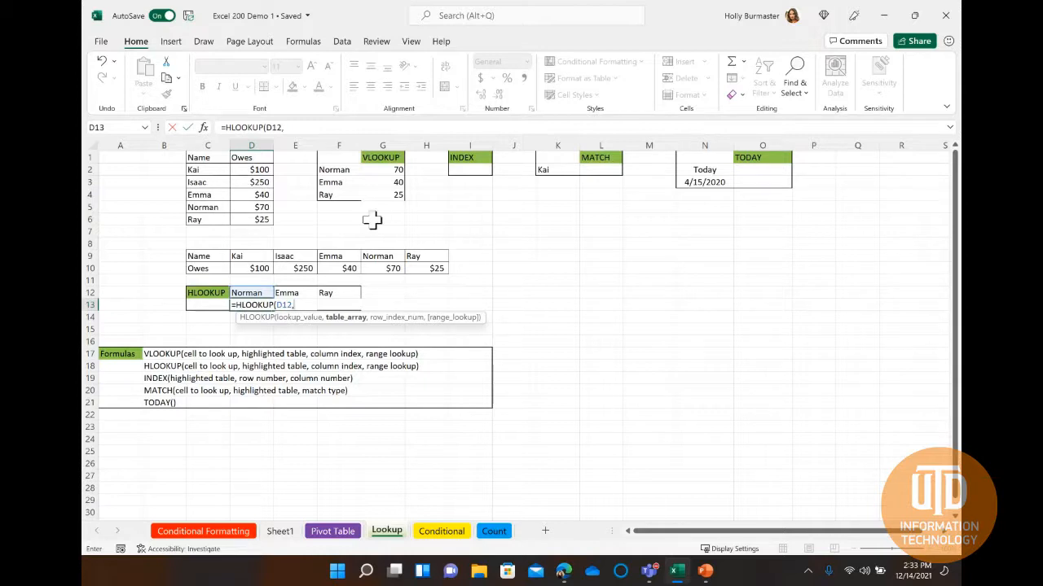
# Complete the HLOOKUP formula in D13 with table array D9:H10, row index 2 and FALSE for an exact match, and enter it.
pyautogui.moveTo(243, 255); pyautogui.dragTo(433, 272)
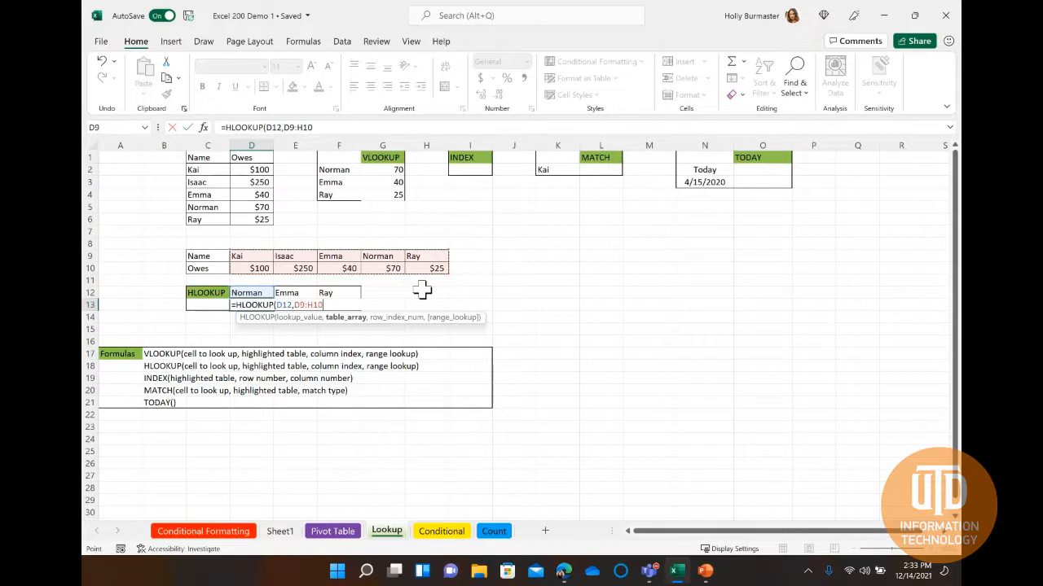
pyautogui.write(',')
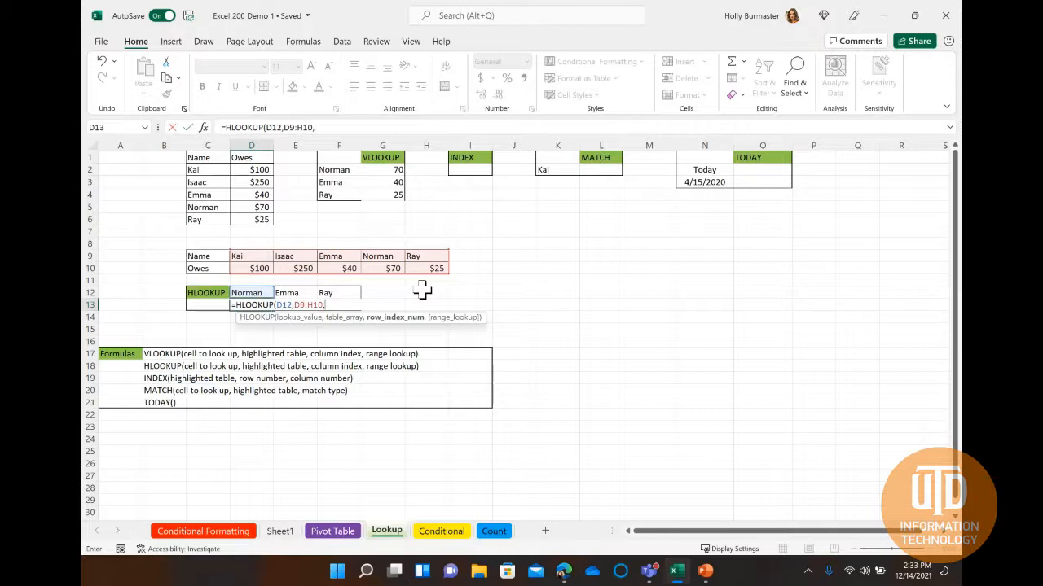
pyautogui.write('2,')
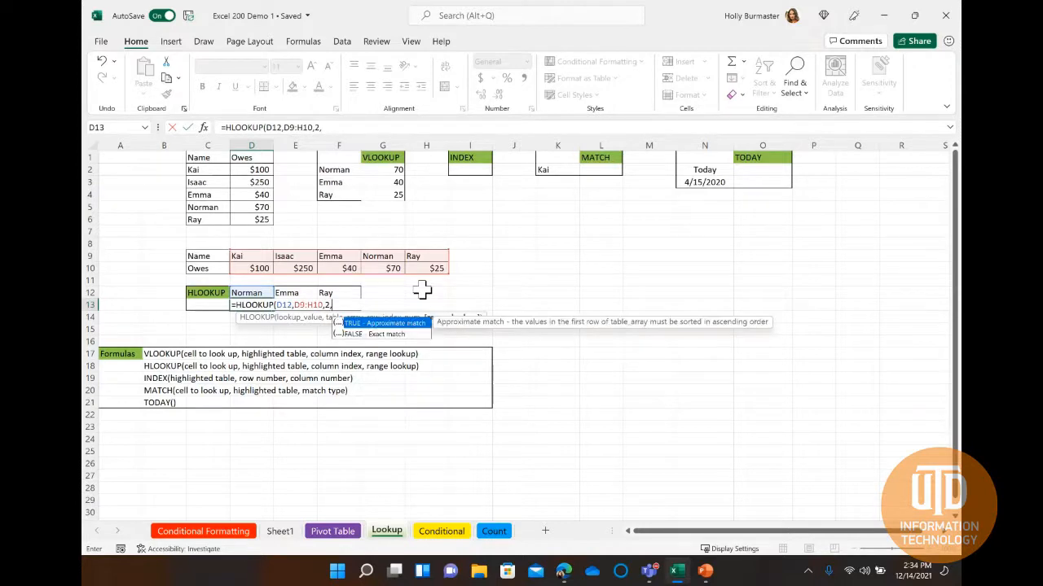
pyautogui.write('false)')
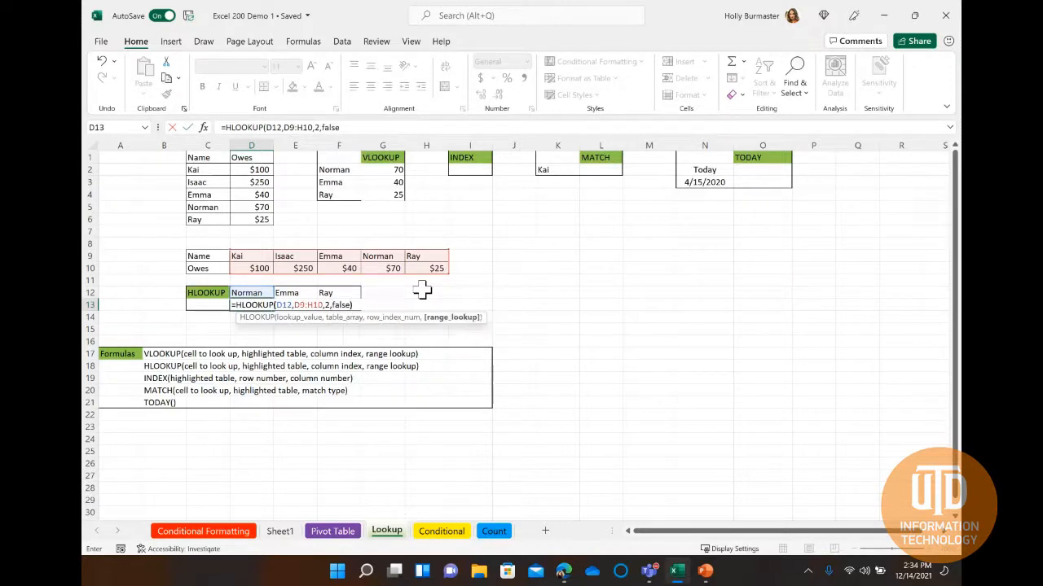
pyautogui.press('Return')
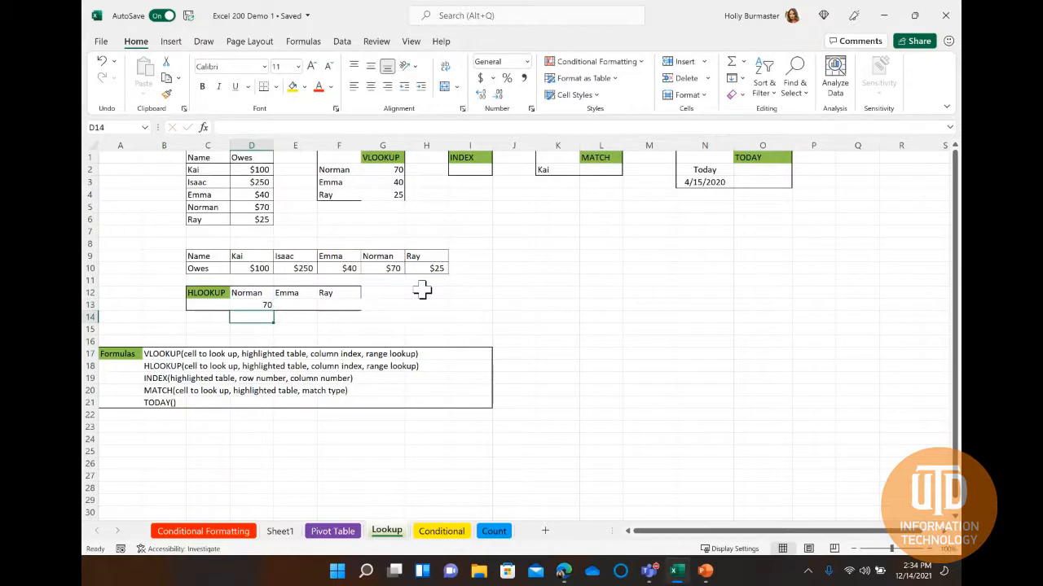
# Fill the HLOOKUP formula from D13 across through F13 and check the copies in E13 and F13.
pyautogui.click(248, 305)
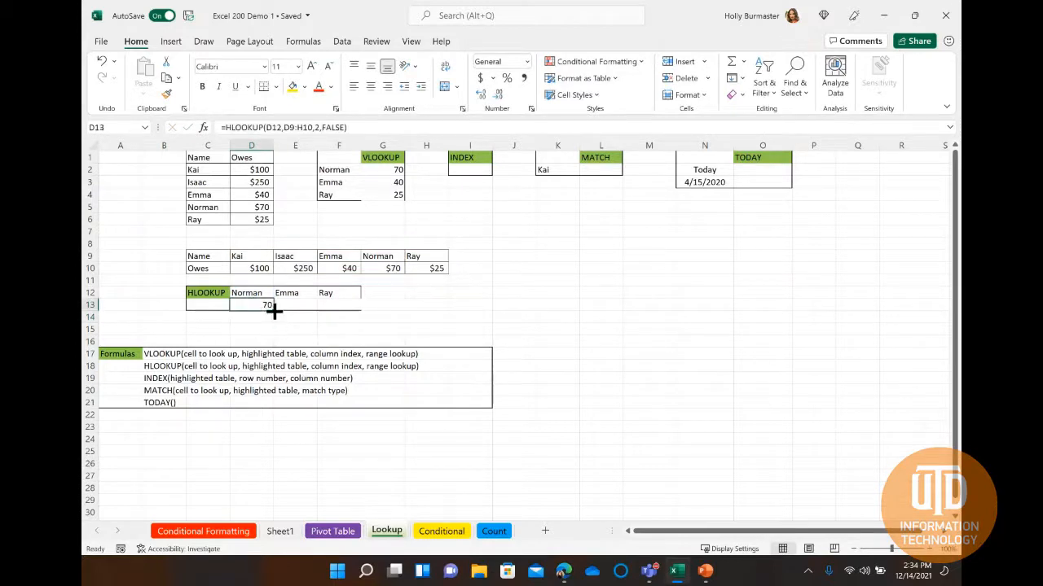
pyautogui.moveTo(274, 311); pyautogui.dragTo(352, 308)
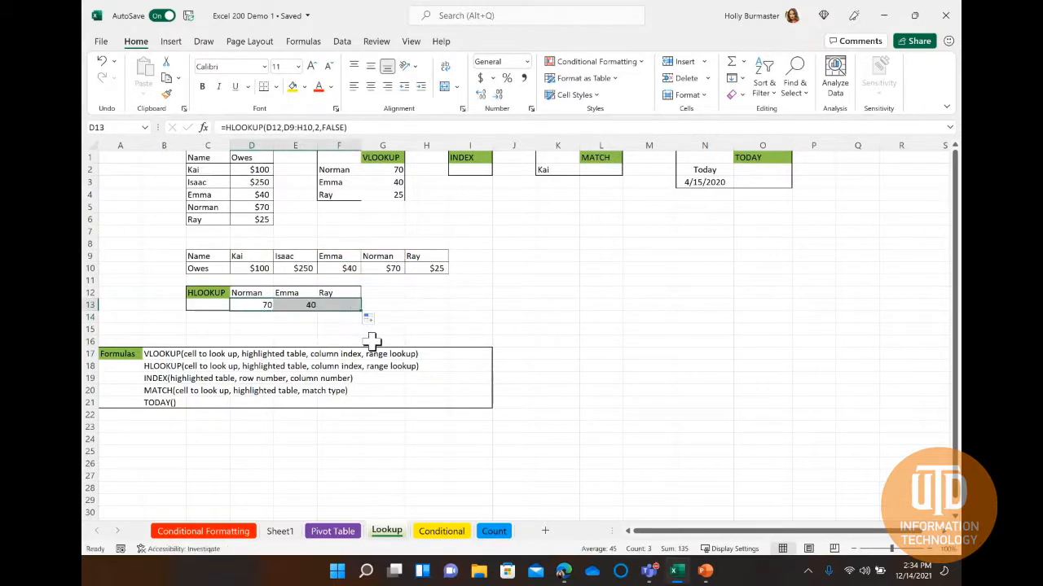
pyautogui.click(295, 305)
pyautogui.press('Right')
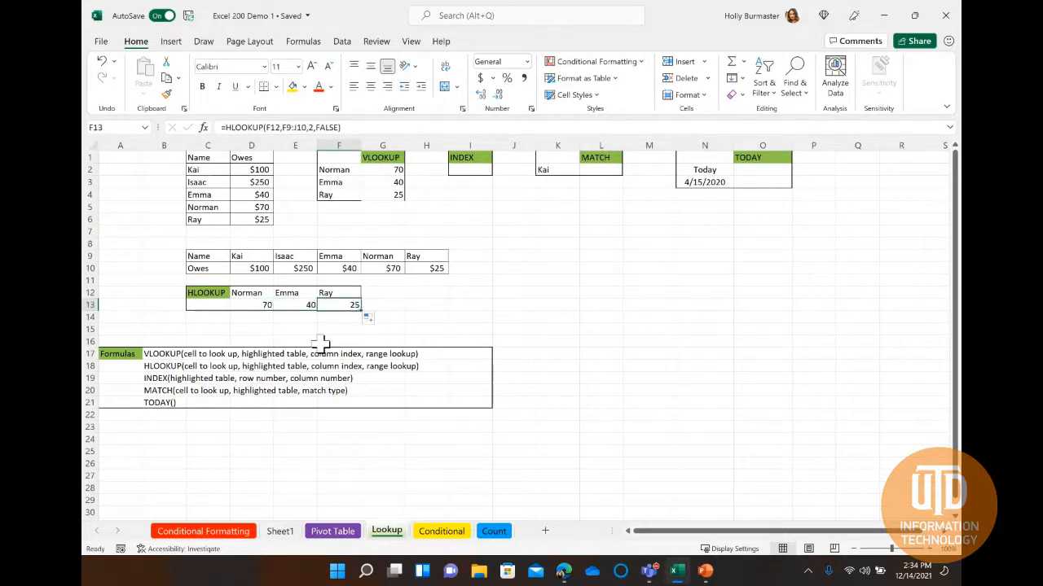
# Begin an INDEX formula in cell I2 with C2:D6 as its array.
pyautogui.click(462, 168)
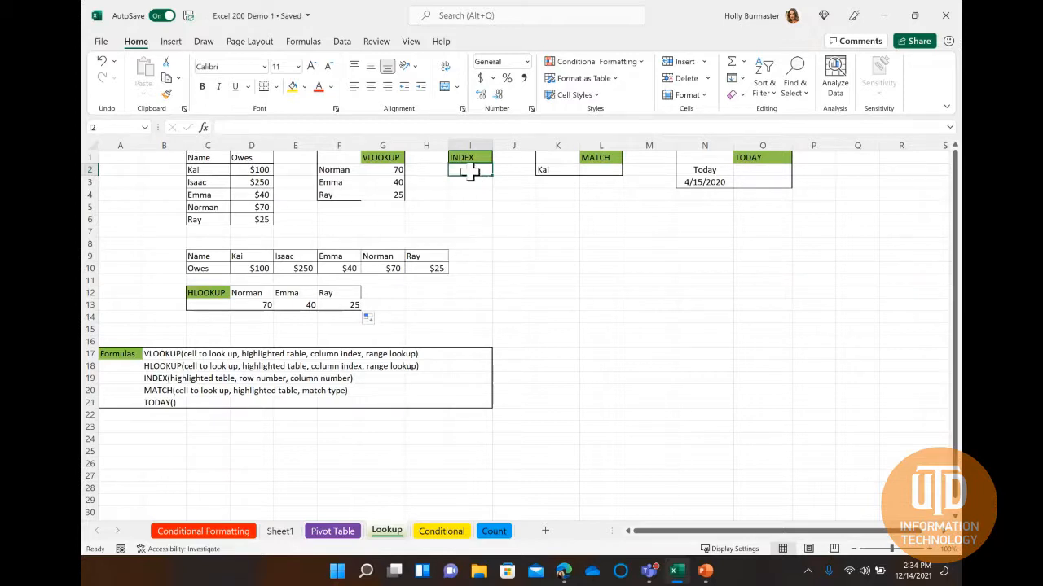
pyautogui.write('=')
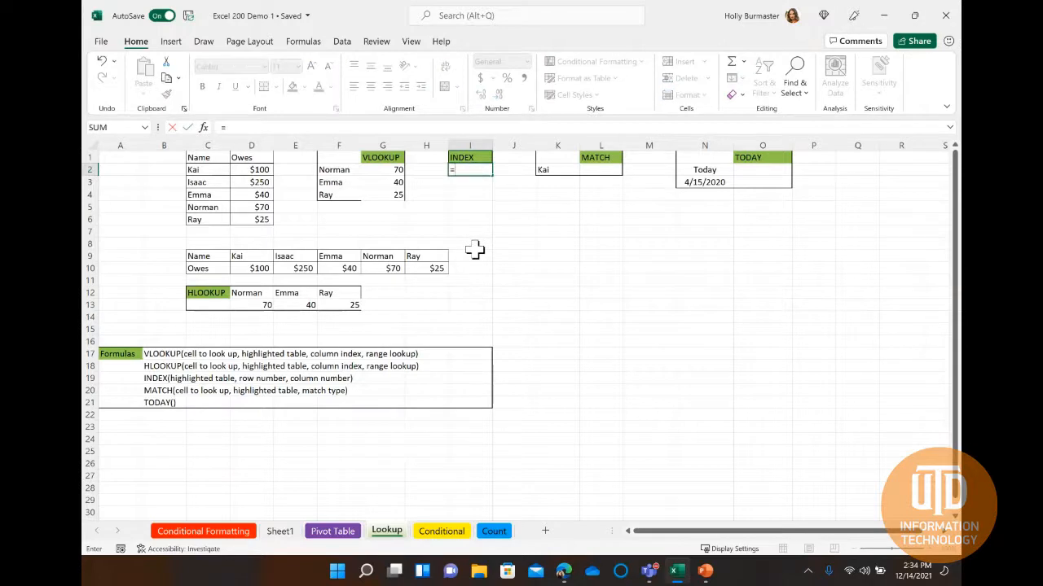
pyautogui.write('INDEX')
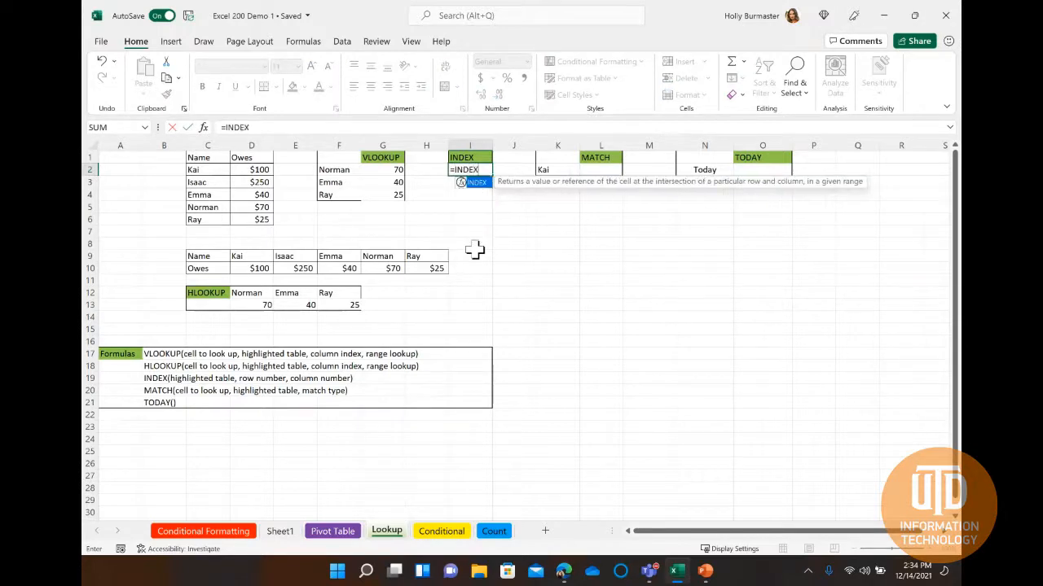
pyautogui.write('(')
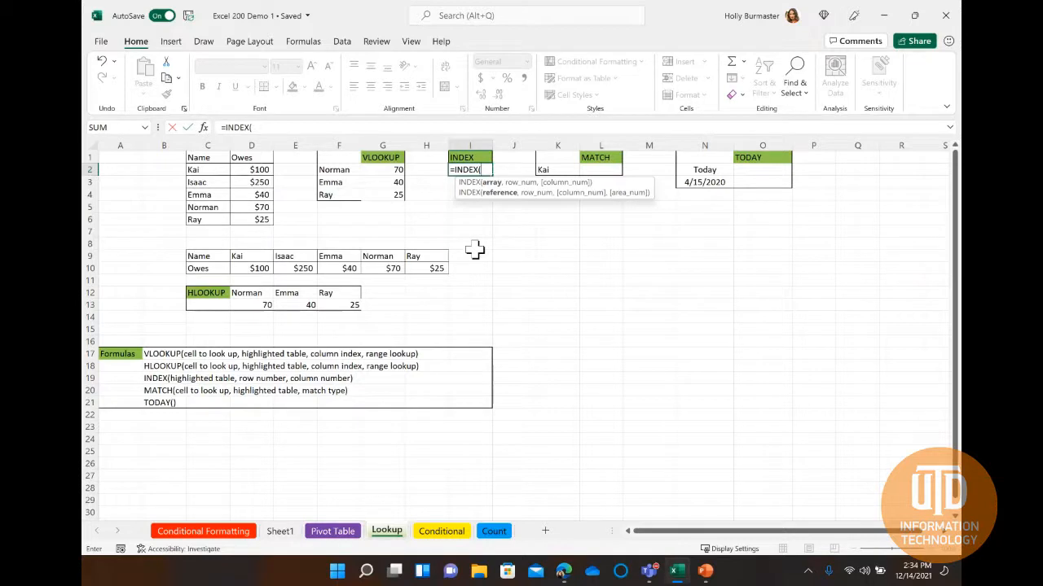
pyautogui.moveTo(195, 170); pyautogui.dragTo(254, 215)
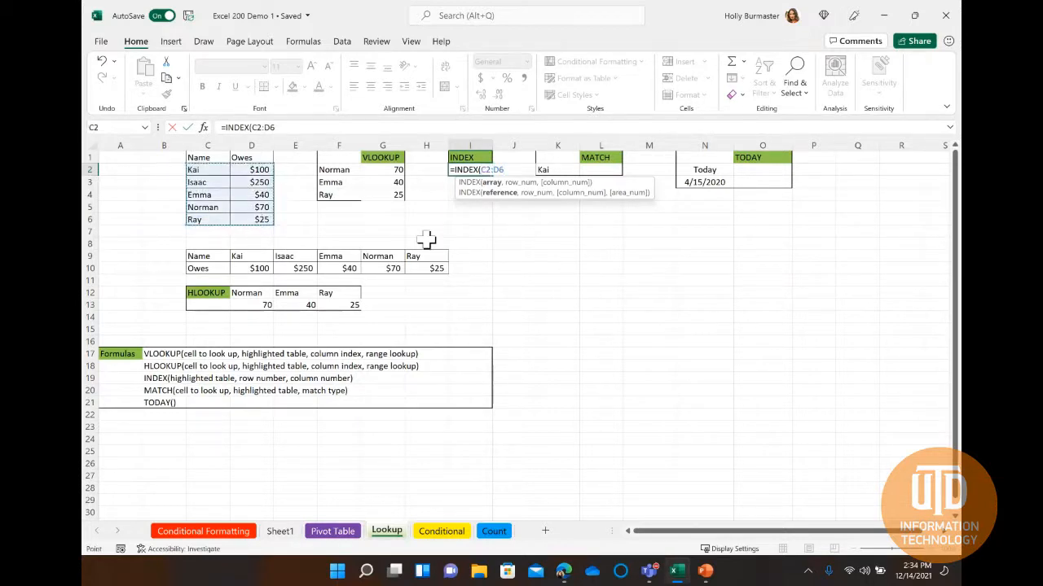
pyautogui.write(',')
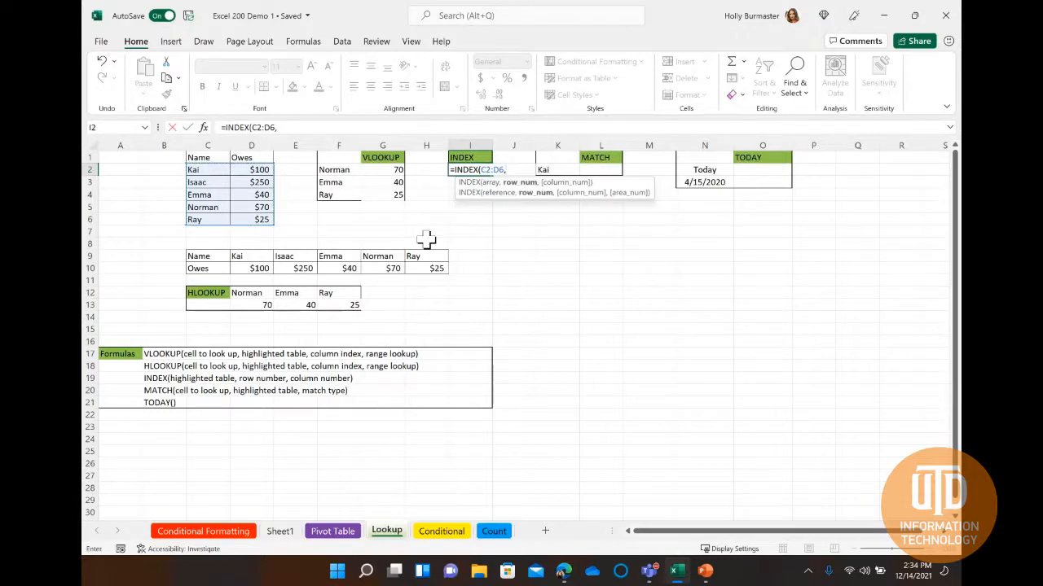
pyautogui.write('2')
# Complete the INDEX formula in I2 with row number 2 and column number 2, and enter it.
pyautogui.write(',2')
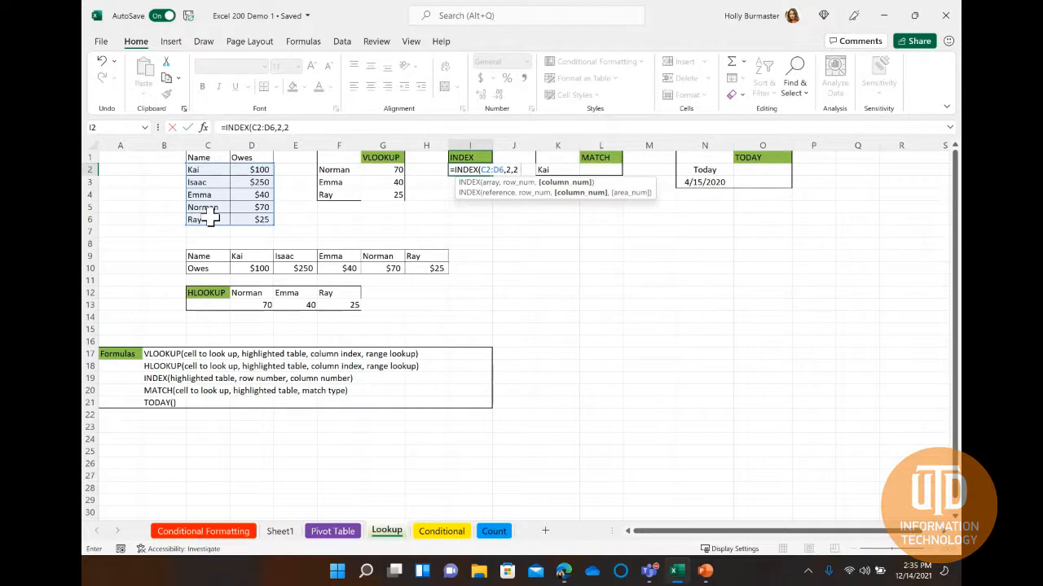
pyautogui.write(')')
pyautogui.press('Return')
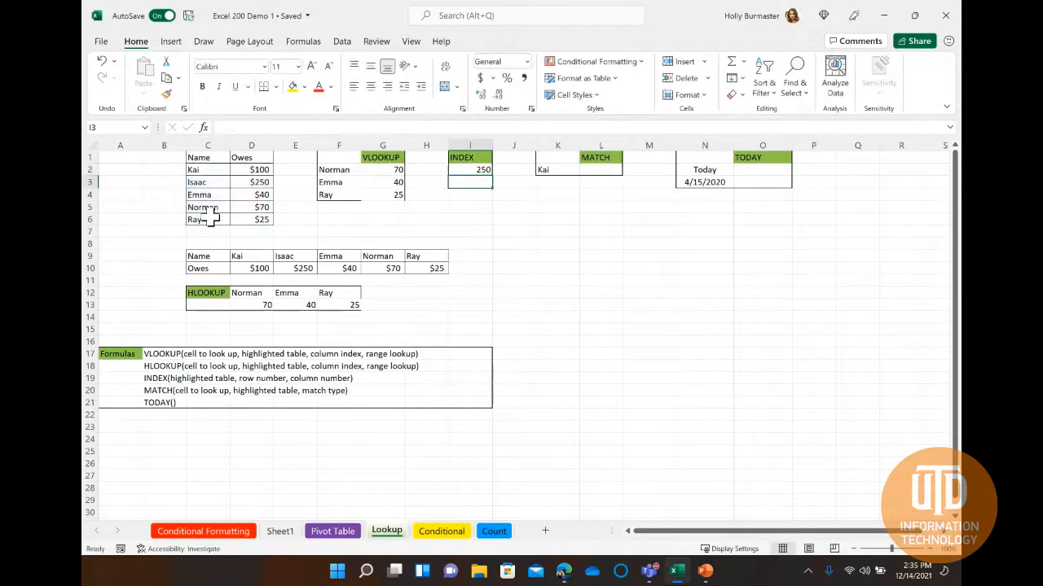
# Compare the INDEX result in I2 with its source cell D3 within the range C2:D6.
pyautogui.click(259, 184)
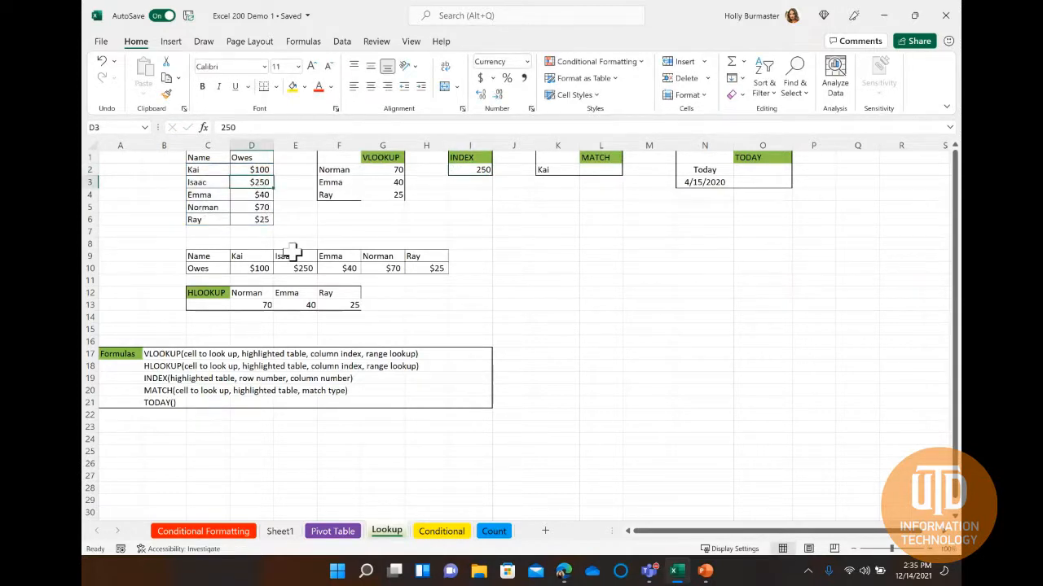
pyautogui.moveTo(196, 169); pyautogui.dragTo(258, 220)
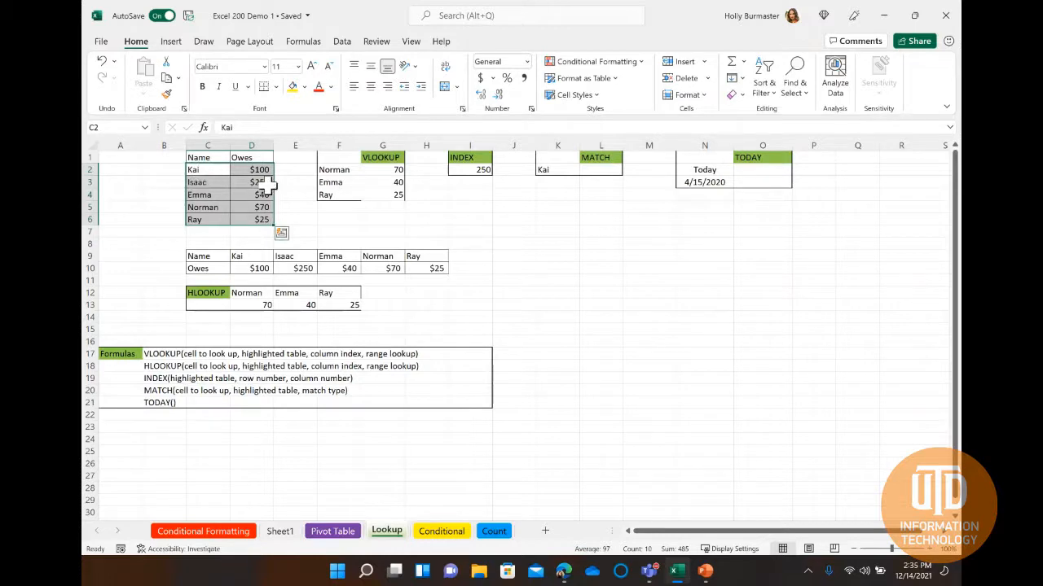
pyautogui.click(262, 184)
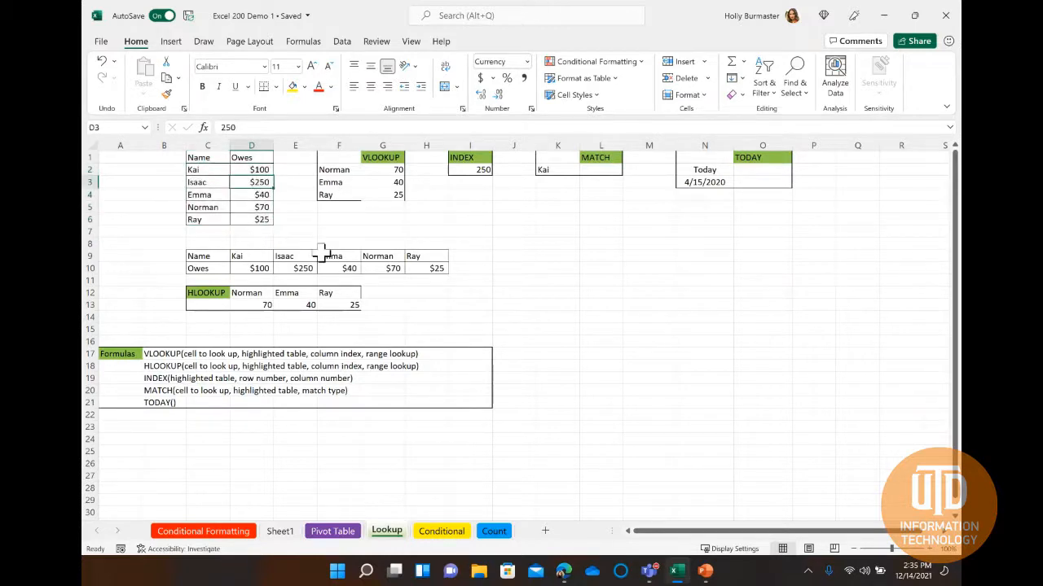
# Begin a MATCH formula in cell L2 with K2 as its lookup value.
pyautogui.click(599, 170)
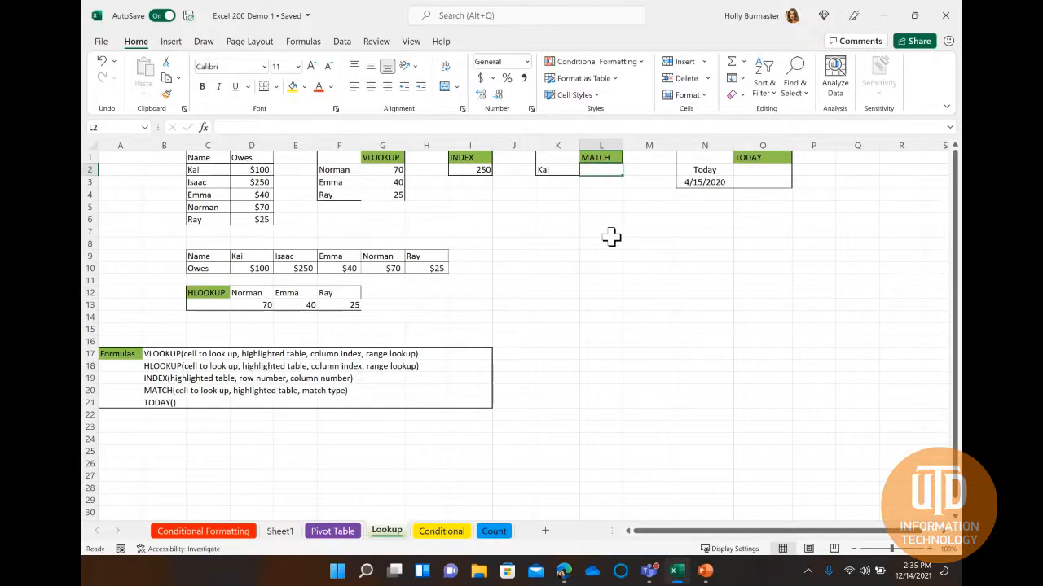
pyautogui.doubleClick(597, 171)
pyautogui.write('=MA')
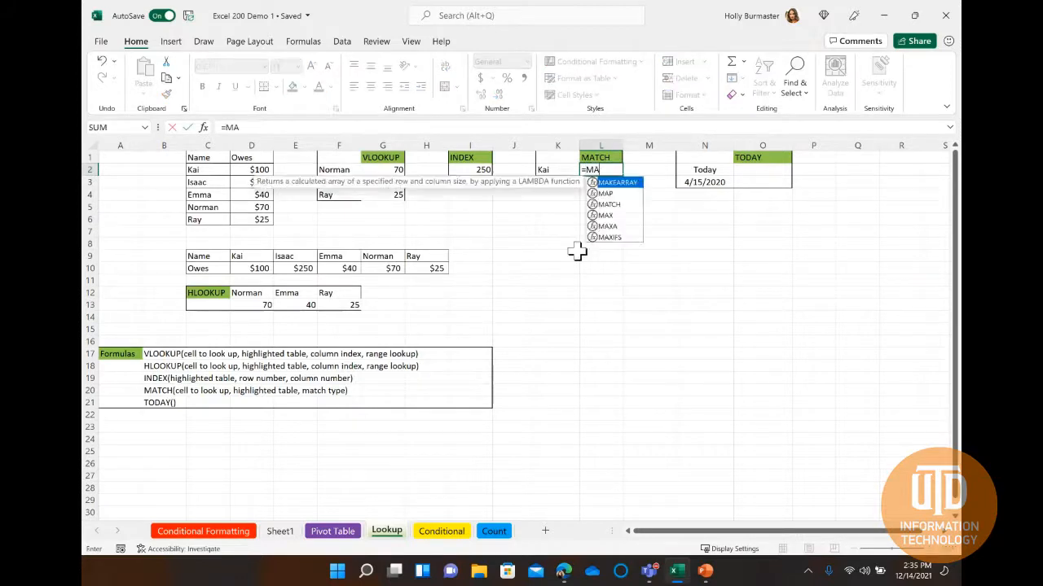
pyautogui.write('TCH(')
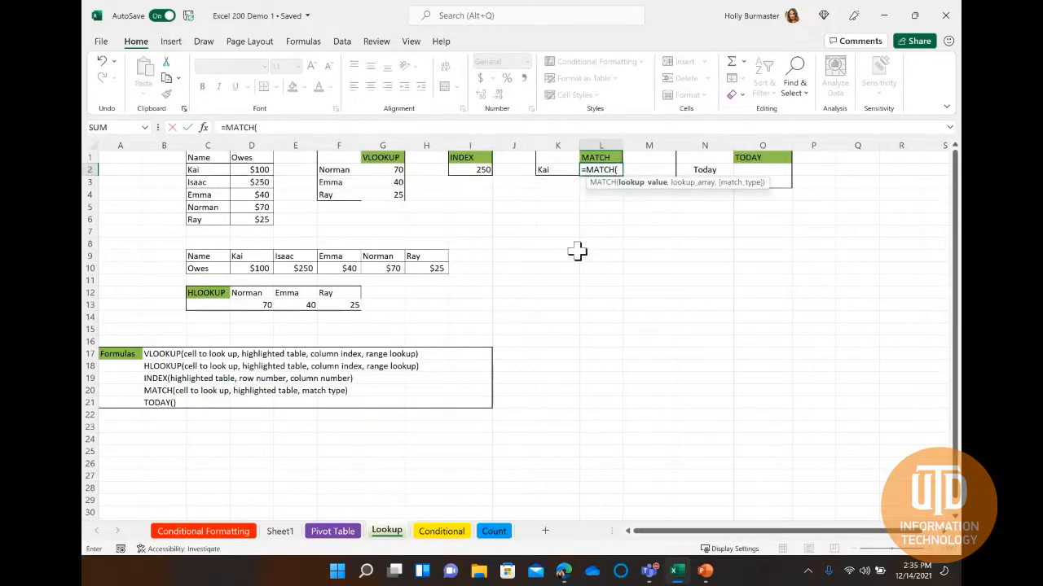
pyautogui.click(548, 169)
pyautogui.write(',')
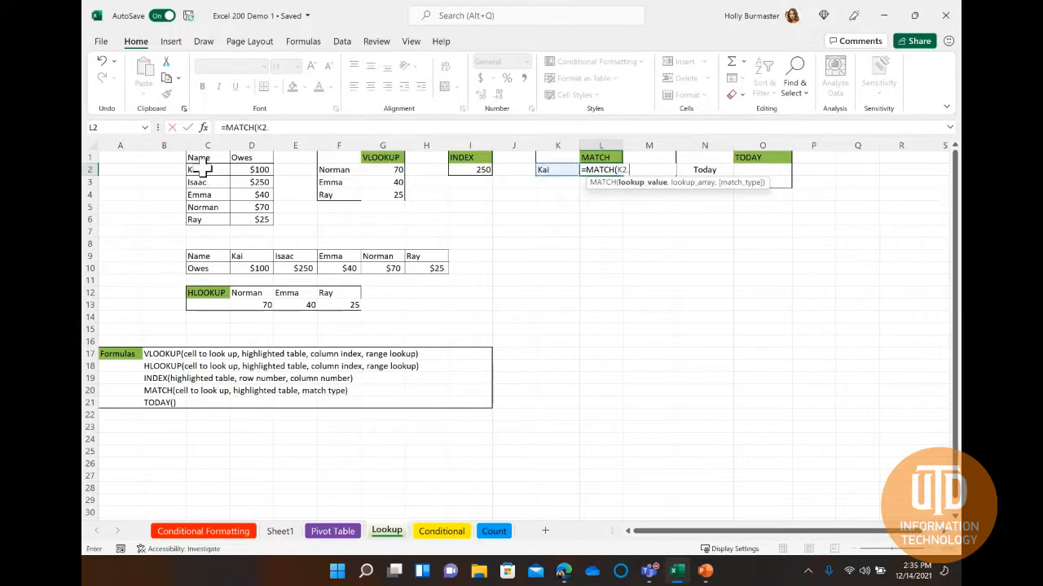
pyautogui.moveTo(201, 168); pyautogui.dragTo(199, 220)
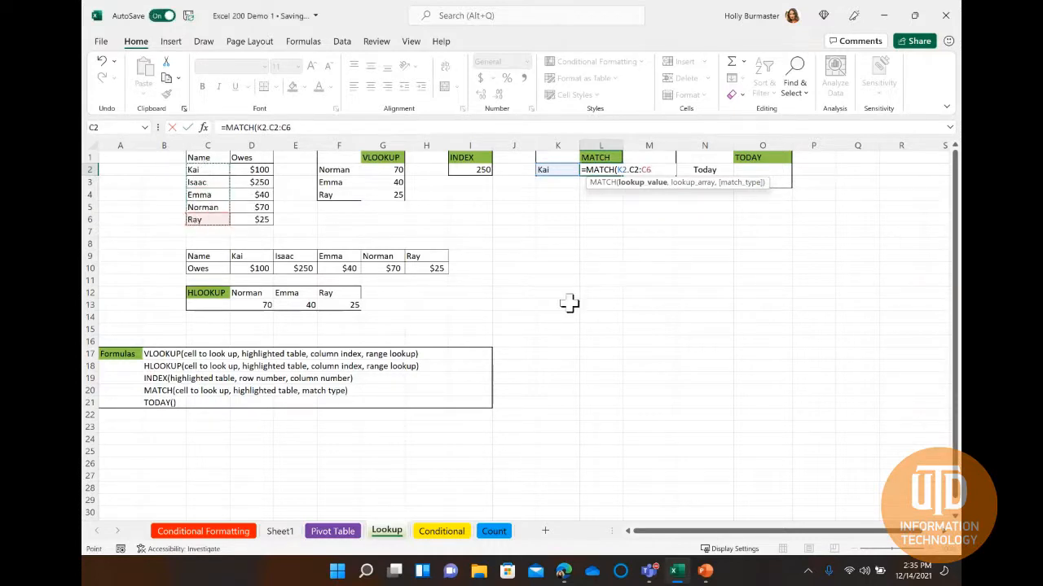
pyautogui.press('BackSpace')
pyautogui.write('5')
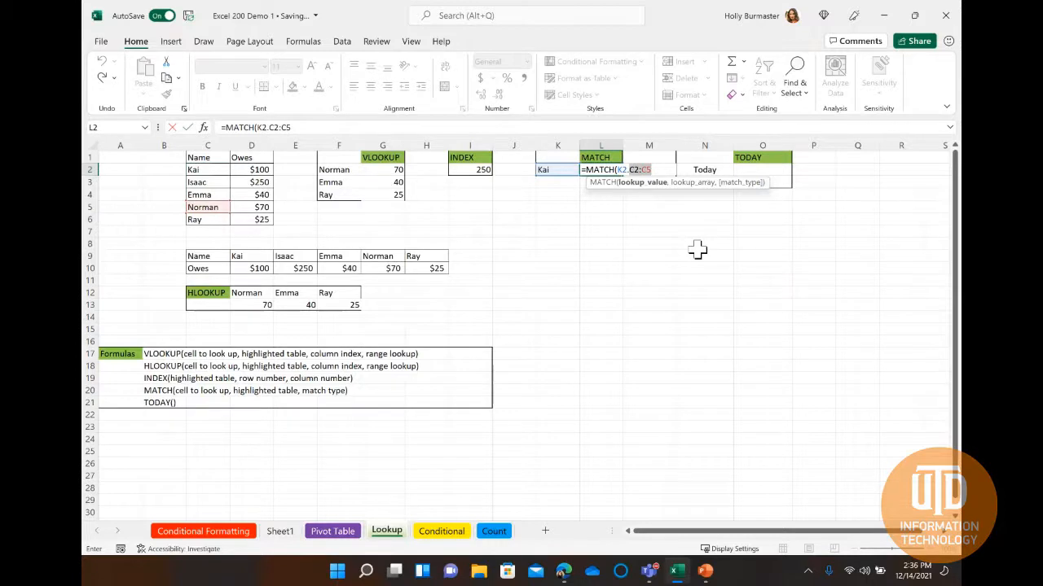
pyautogui.press('BackSpace')
pyautogui.press('BackSpace')
pyautogui.press('BackSpace')
pyautogui.press('BackSpace')
pyautogui.press('BackSpace')
pyautogui.press('BackSpace')
# Give the MATCH formula in L2 the range C2:C6 as its lookup array, separating its arguments with commas.
pyautogui.write(',')
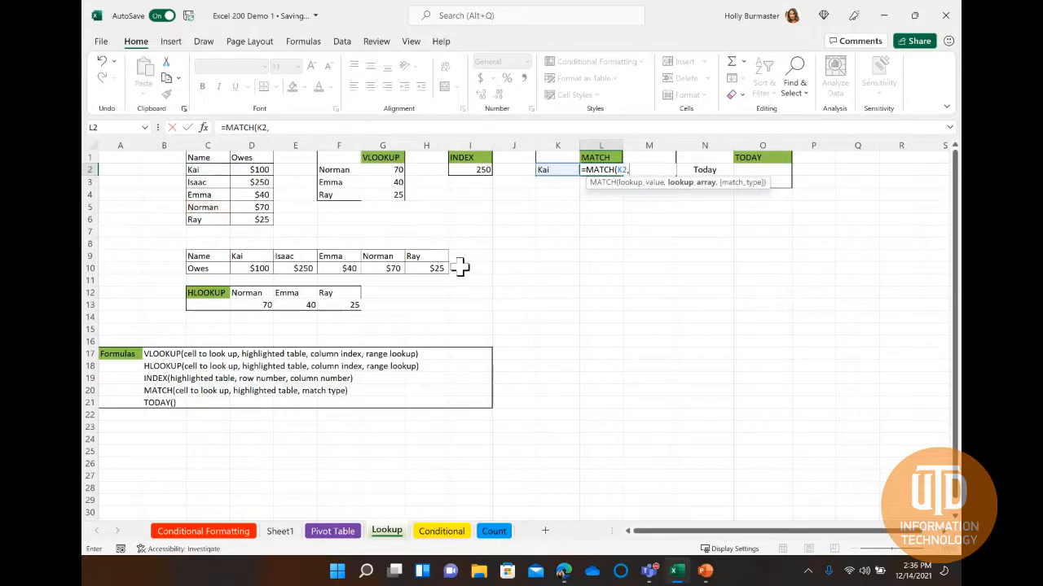
pyautogui.moveTo(213, 170); pyautogui.dragTo(211, 226)
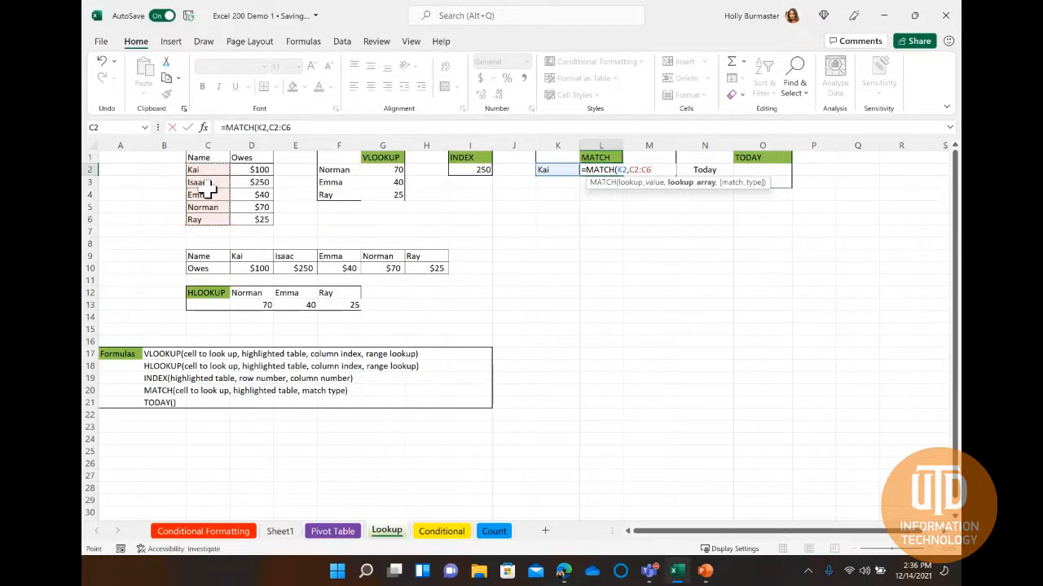
pyautogui.write(',0')
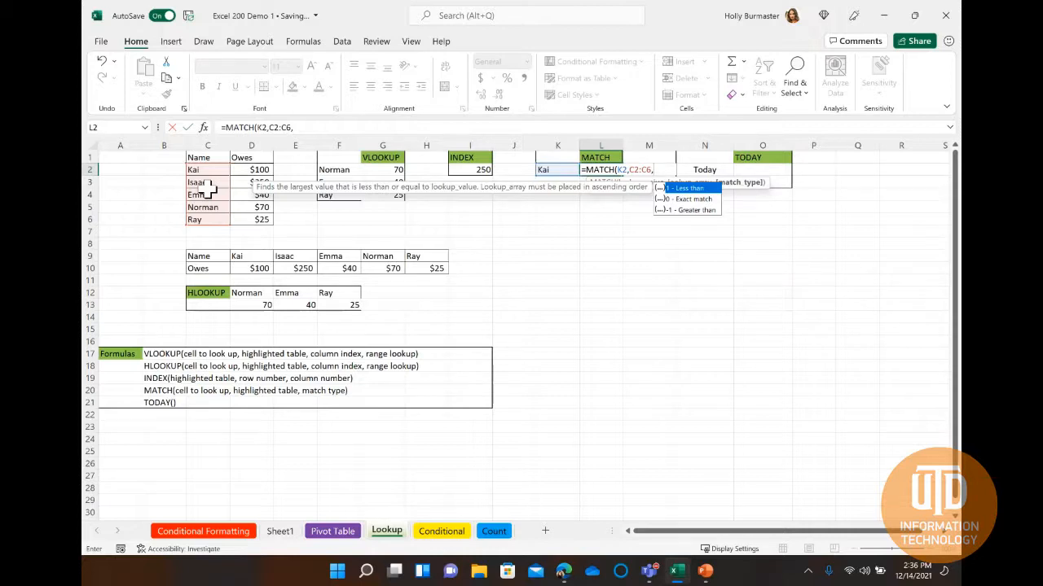
# Complete the MATCH formula in L2 with match type 0 for an exact match, and enter it.
pyautogui.write('0)')
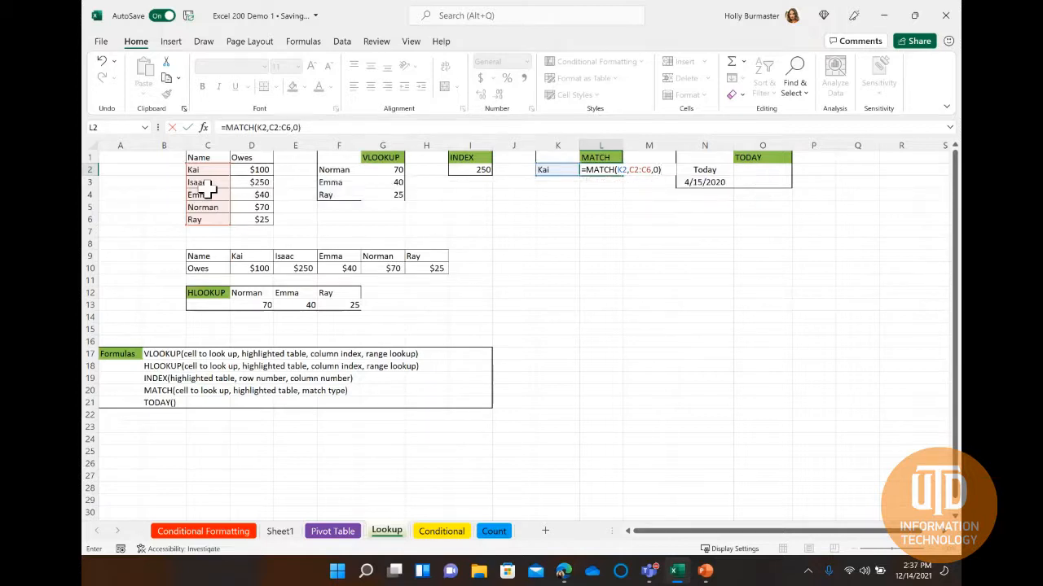
pyautogui.press('Return')
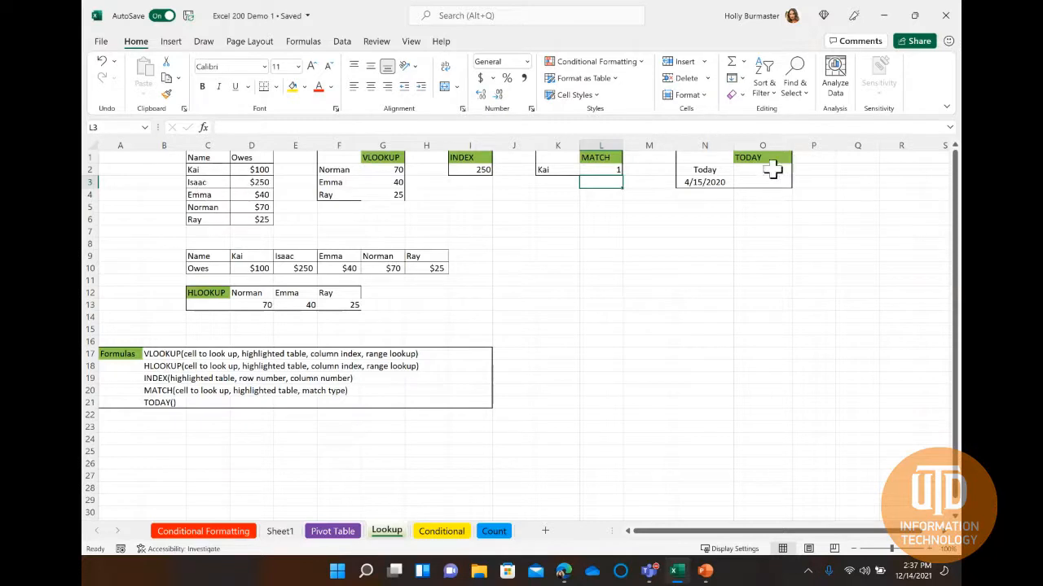
# Enter the formula =TODAY() in cell O2 under the TODAY heading.
pyautogui.click(771, 168)
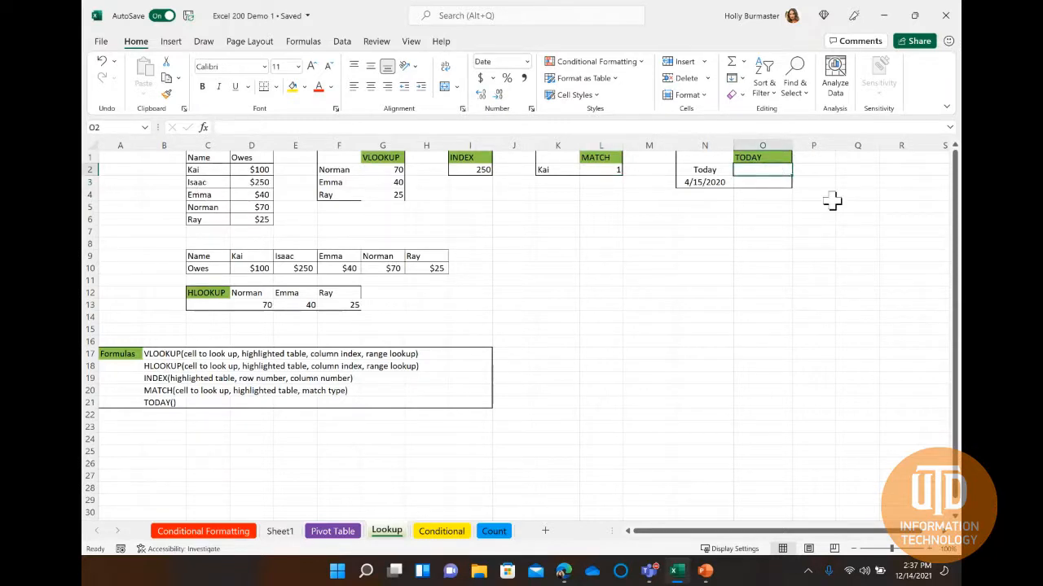
pyautogui.doubleClick(759, 169)
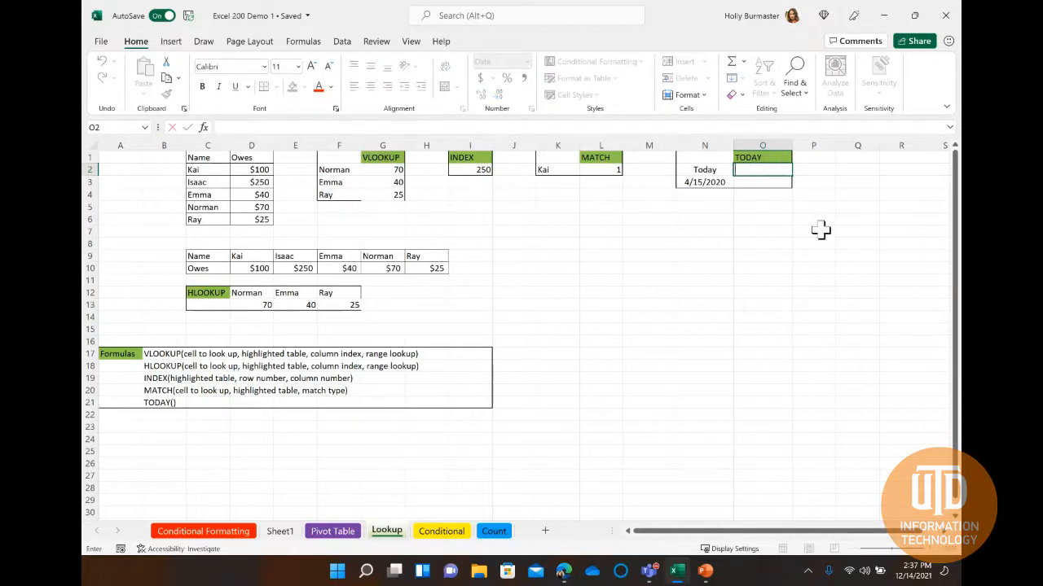
pyautogui.write('=')
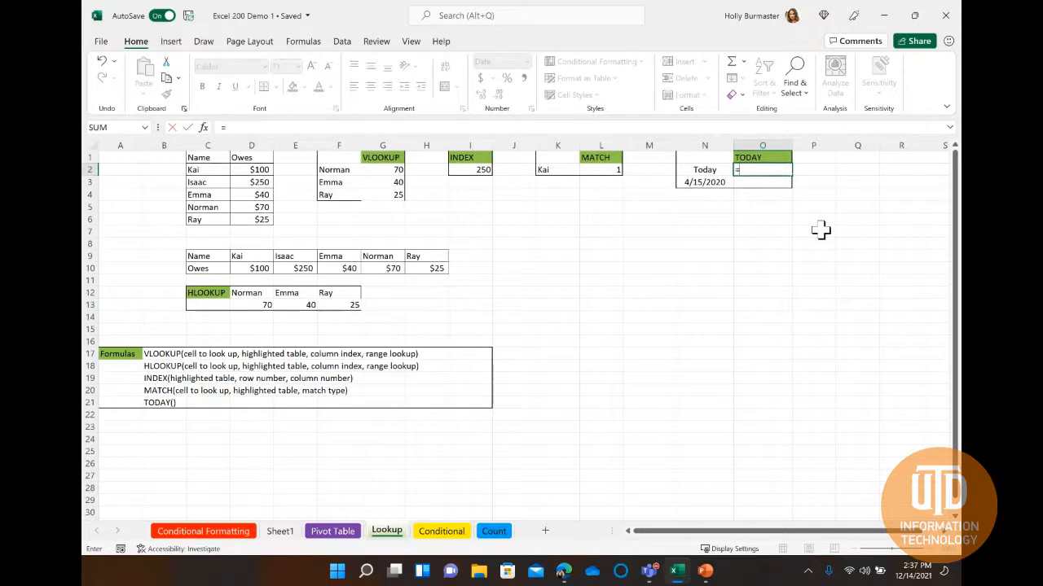
pyautogui.write('TODAY')
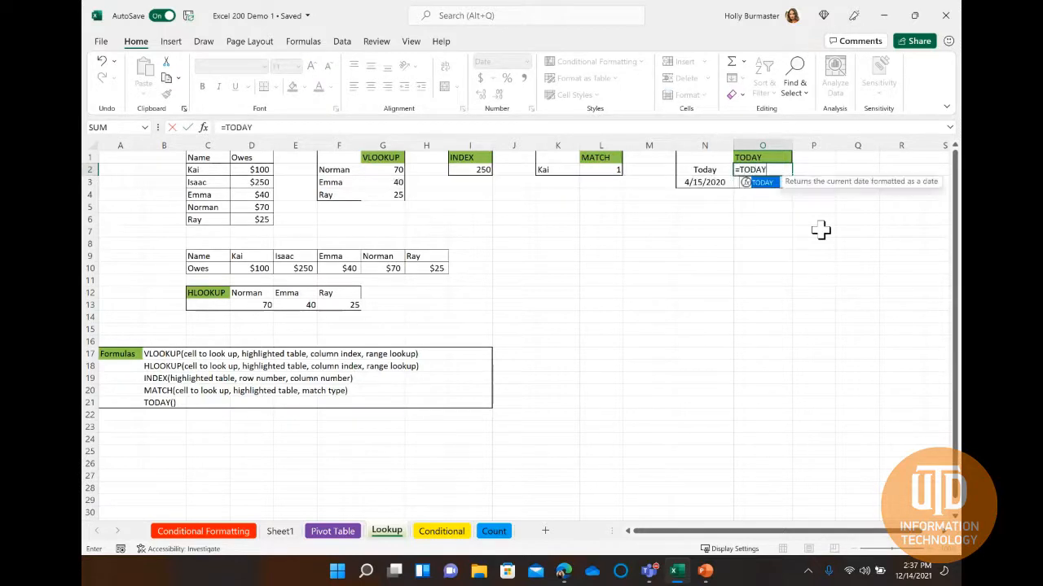
pyautogui.write('()')
pyautogui.press('Return')
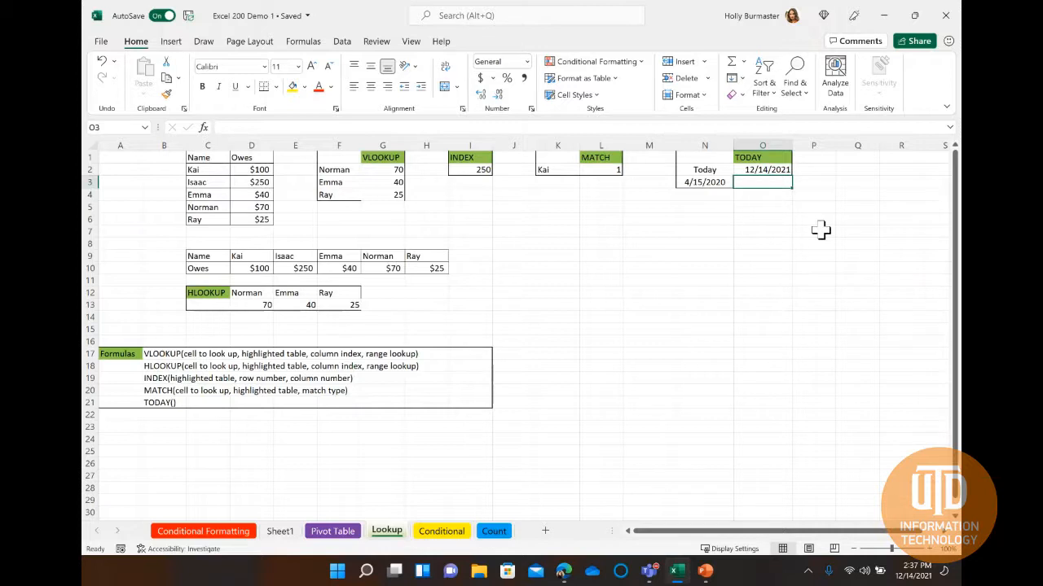
# Insert a note on cell P2 without adding any text, and close it.
pyautogui.click(814, 170)
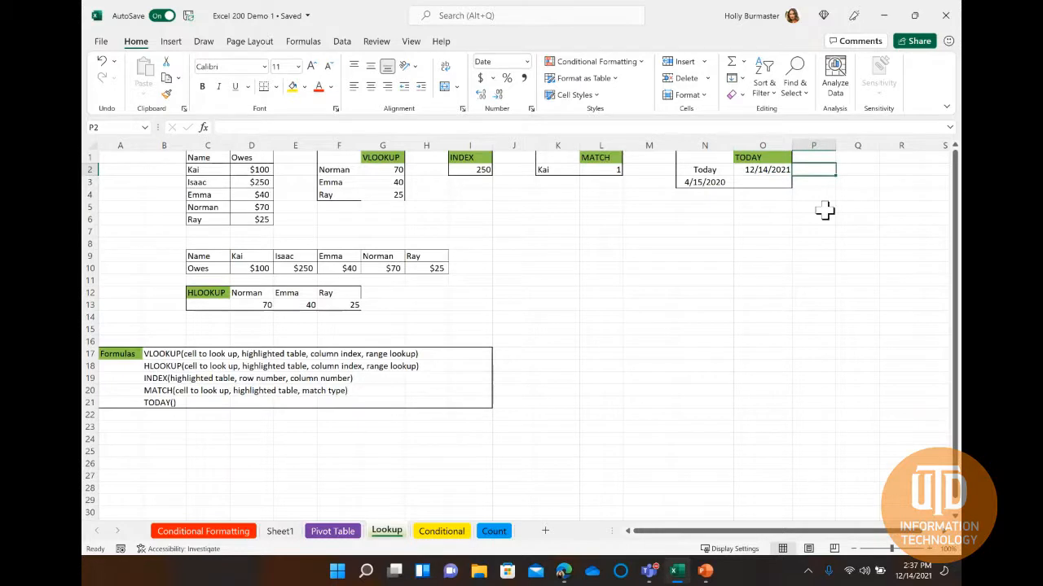
pyautogui.rightClick(813, 172)
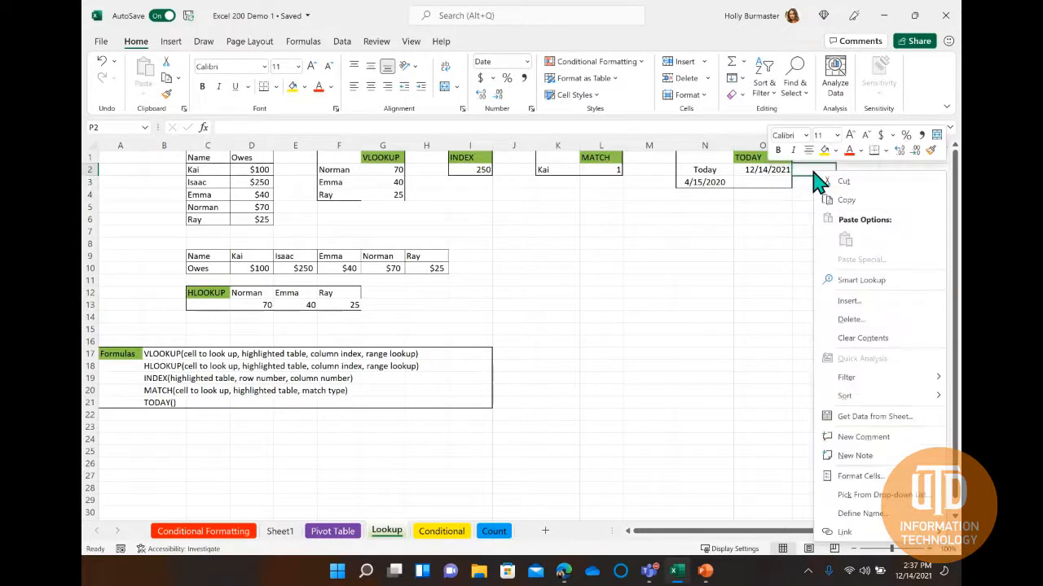
pyautogui.click(851, 457)
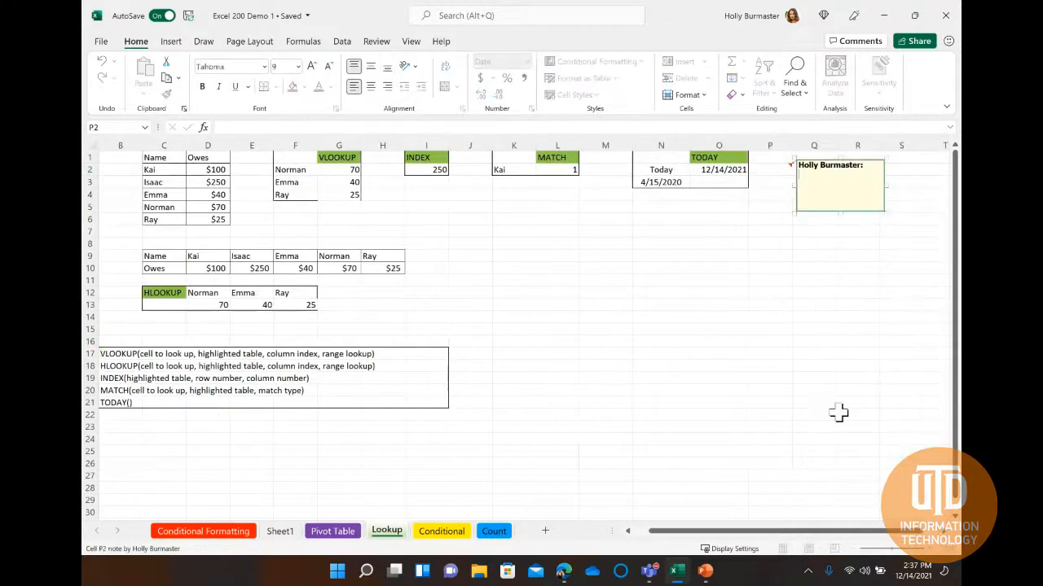
pyautogui.click(772, 232)
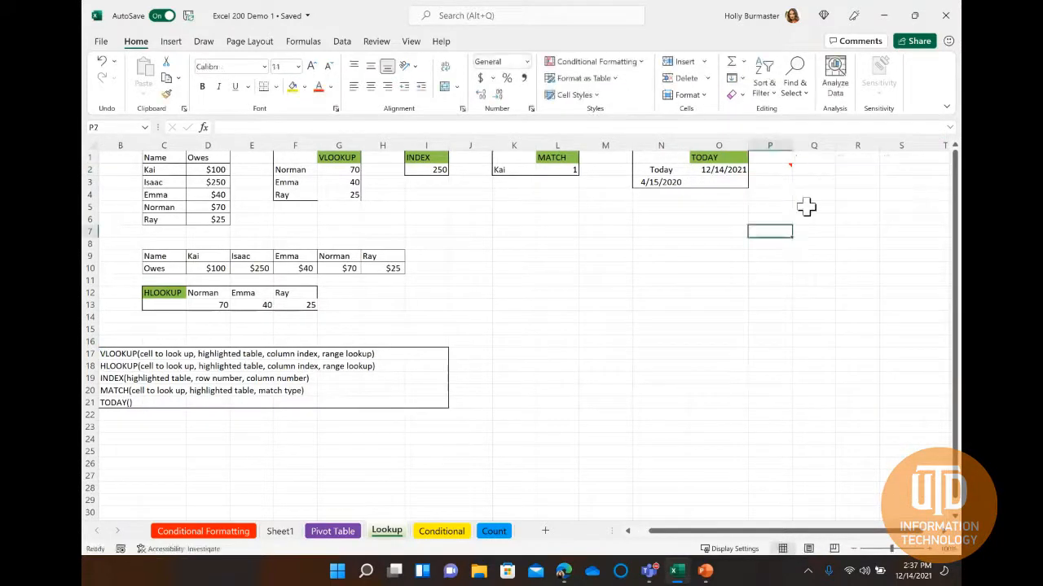
pyautogui.rightClick(719, 170)
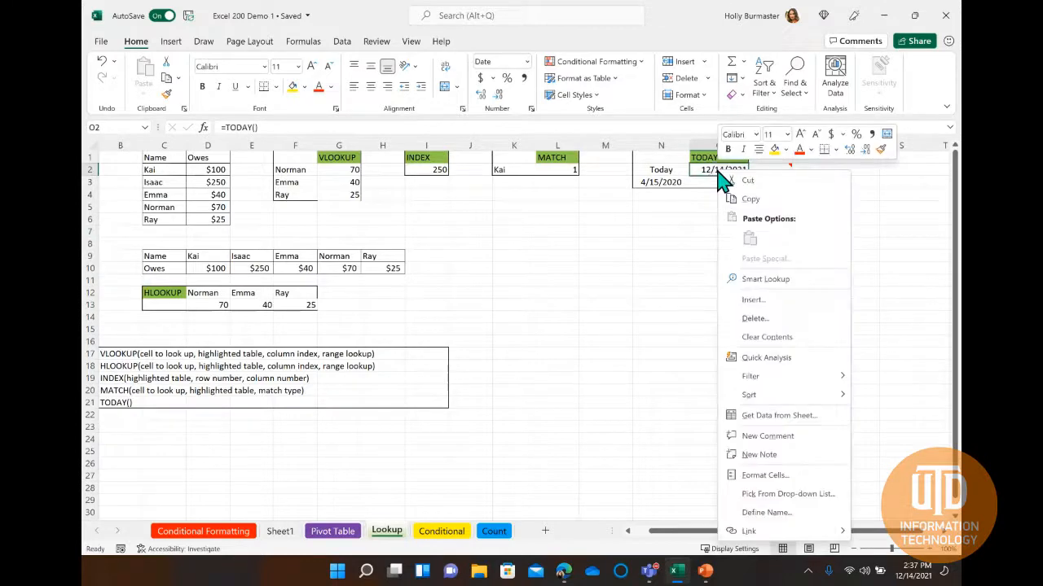
pyautogui.click(786, 475)
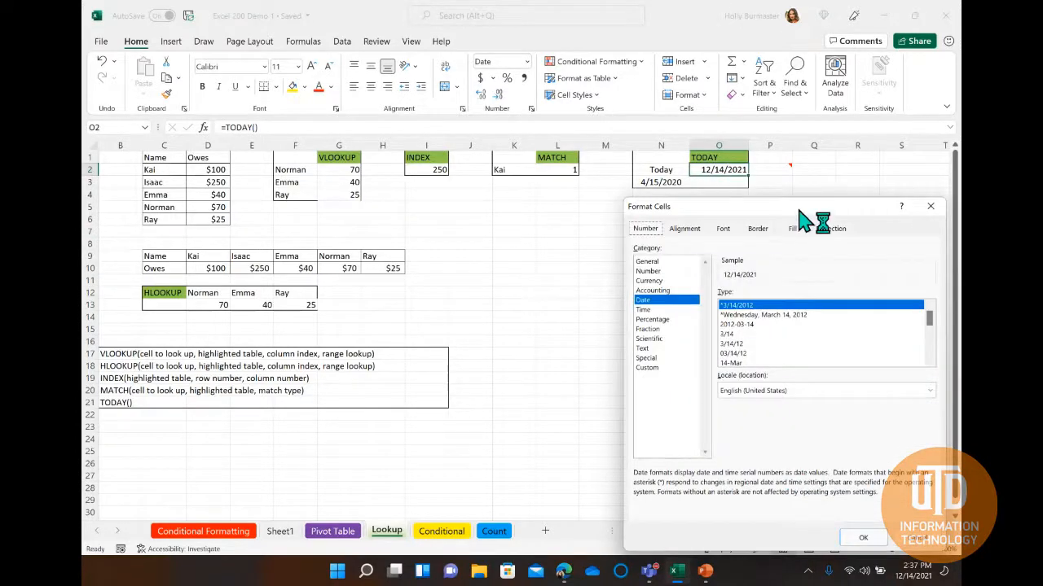
pyautogui.moveTo(810, 213); pyautogui.dragTo(584, 129)
pyautogui.click(707, 125)
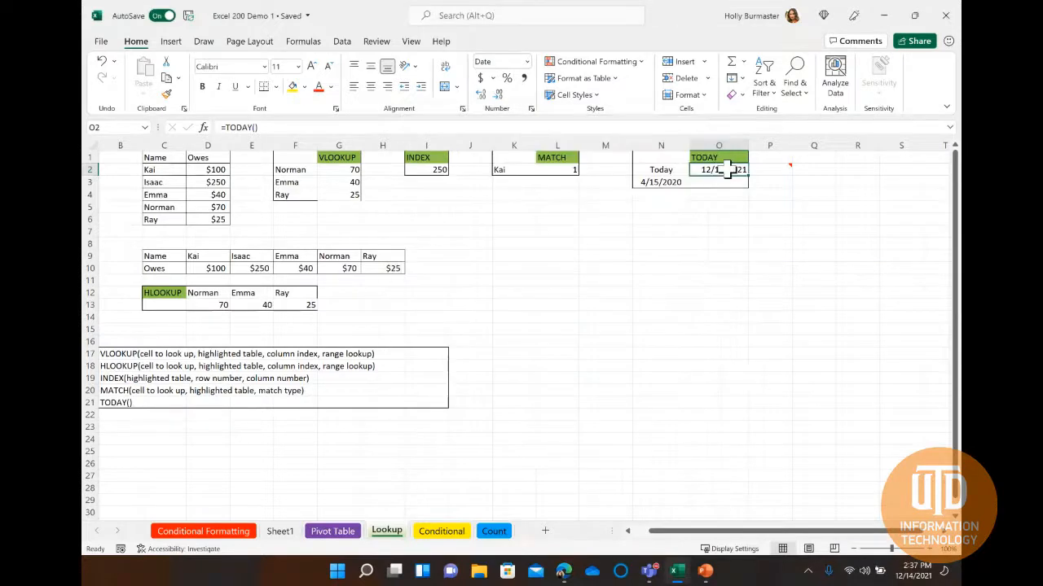
# Examine how the number format categories from General to Custom would display the date in cell O2.
pyautogui.rightClick(733, 171)
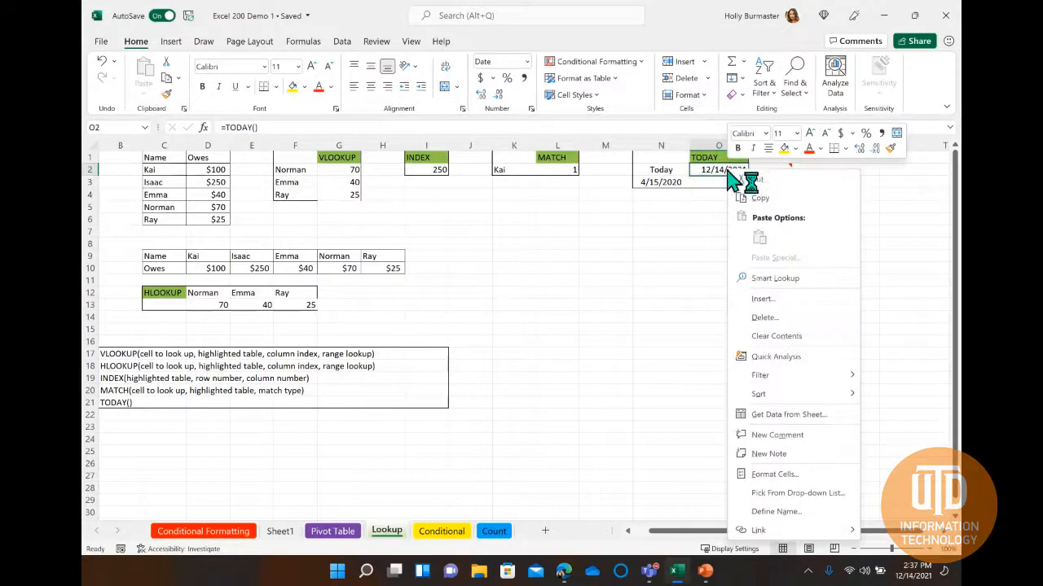
pyautogui.click(777, 481)
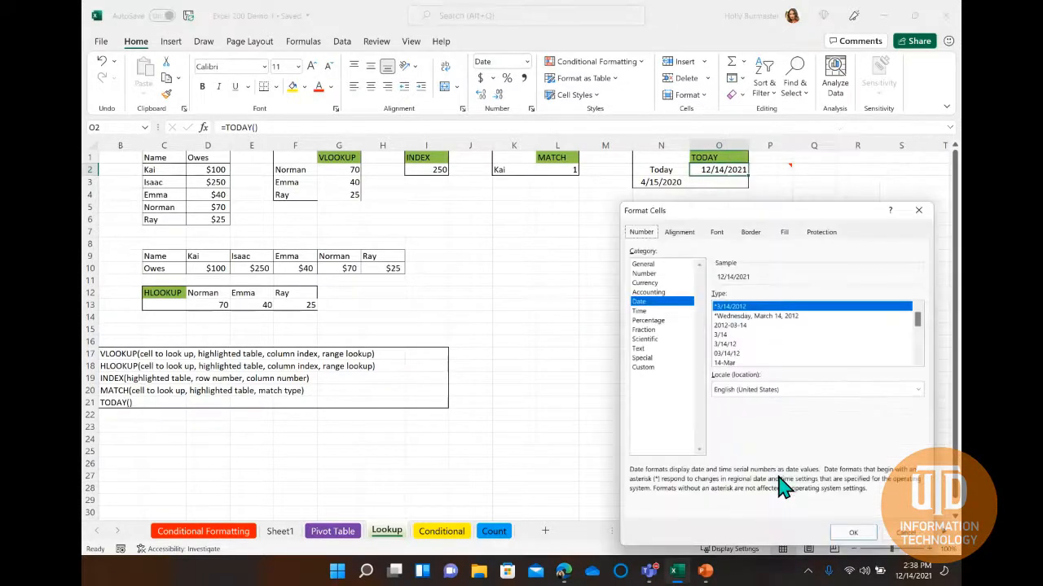
pyautogui.moveTo(802, 218); pyautogui.dragTo(553, 107)
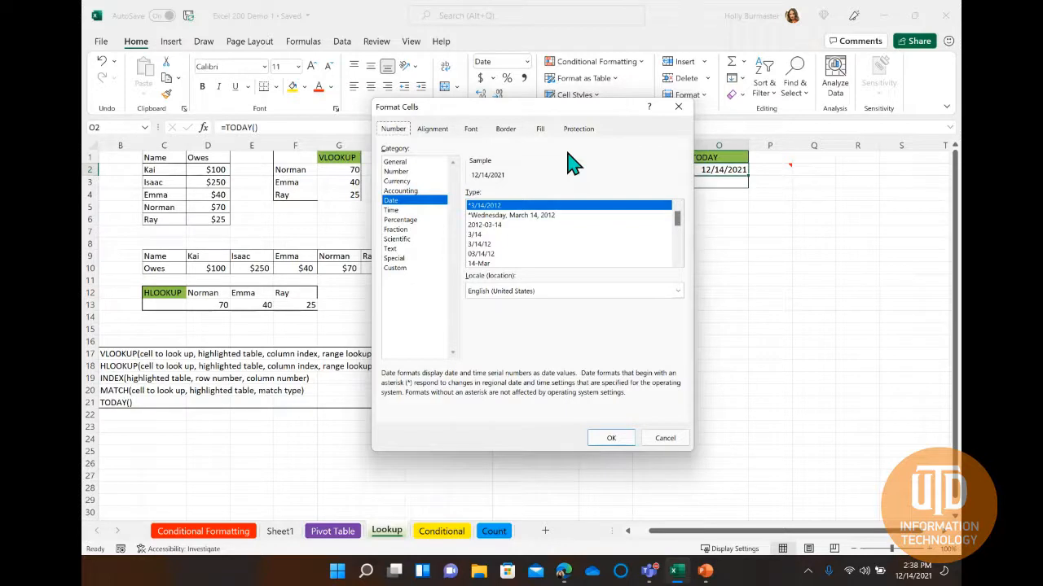
pyautogui.click(419, 162)
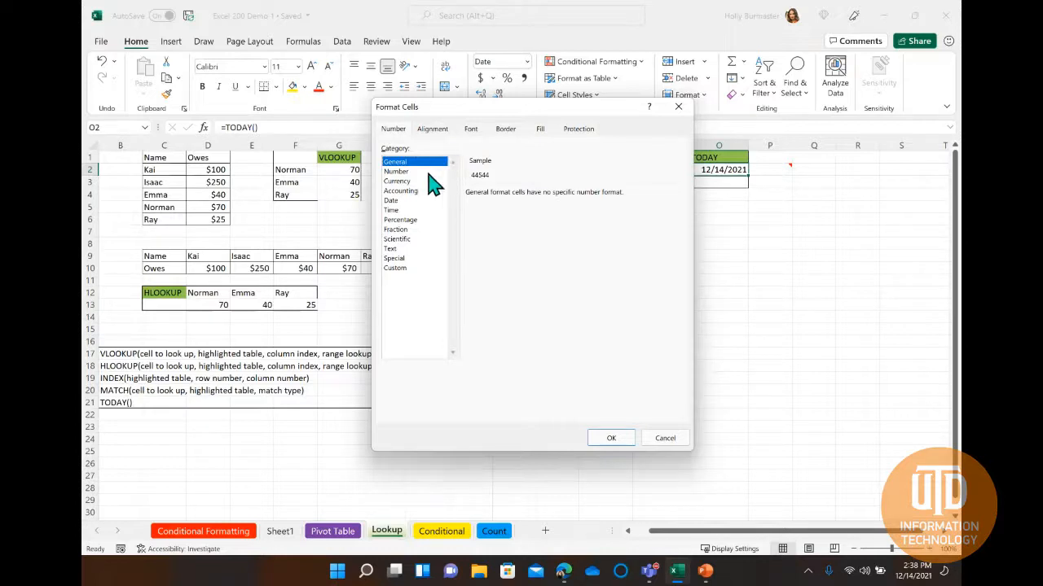
pyautogui.click(427, 172)
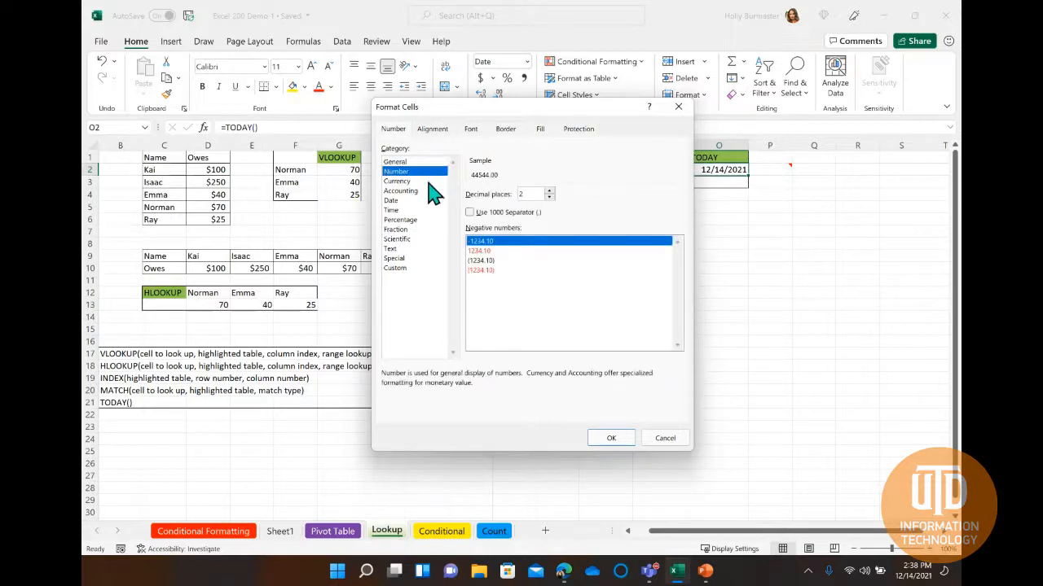
pyautogui.click(430, 182)
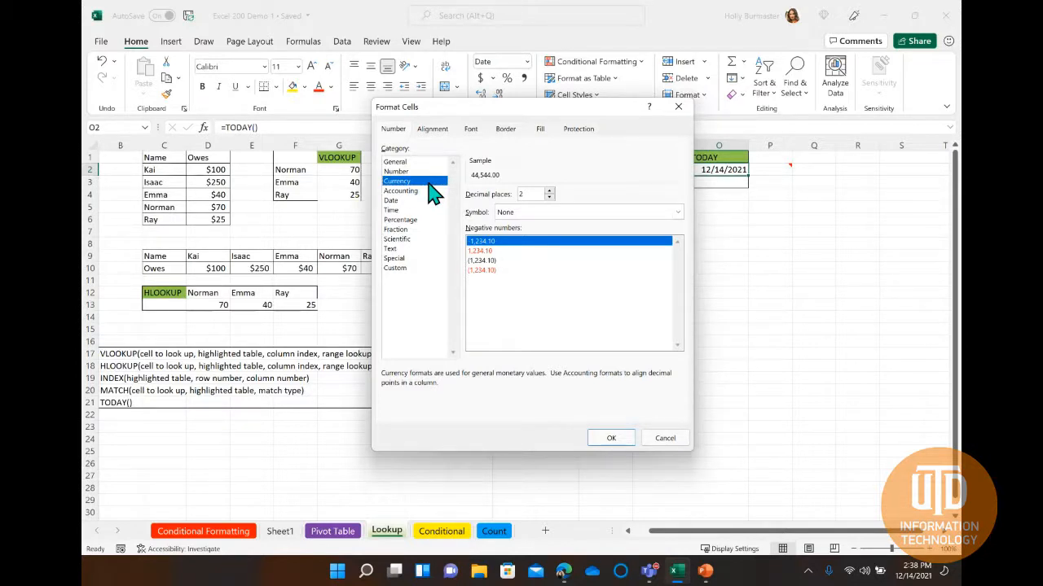
pyautogui.click(432, 201)
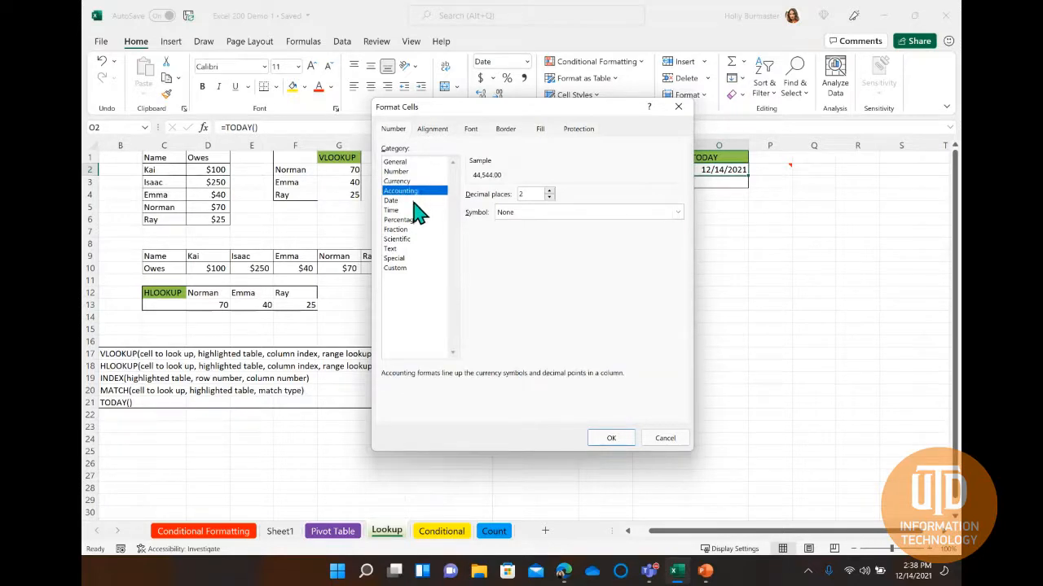
pyautogui.click(413, 201)
pyautogui.click(416, 211)
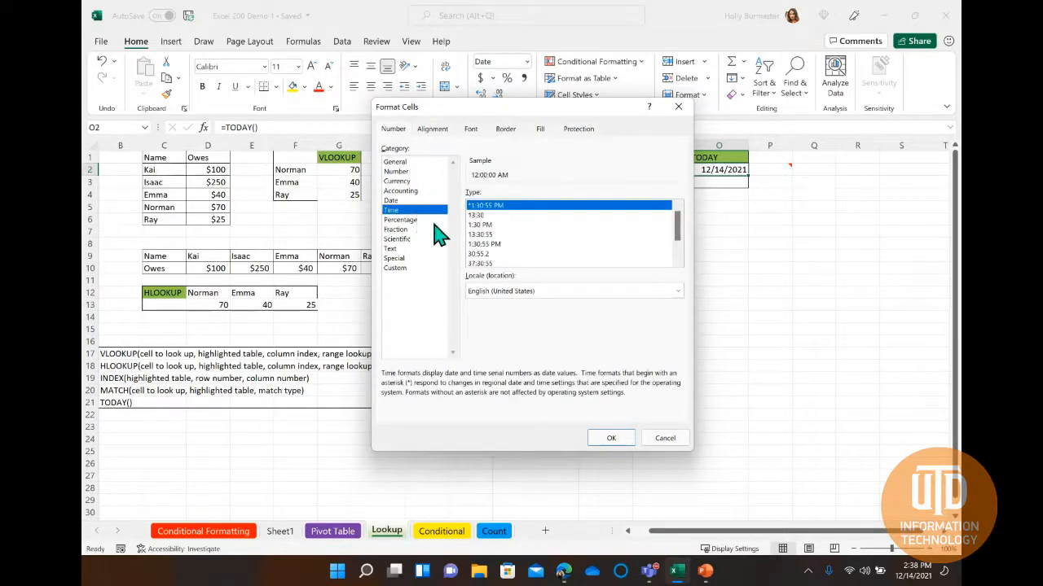
pyautogui.click(430, 221)
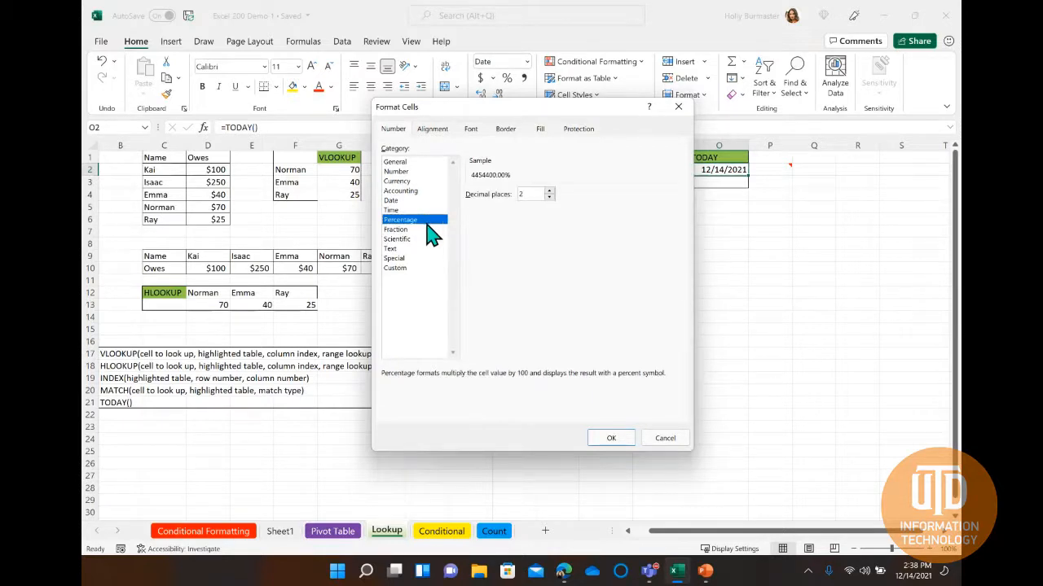
pyautogui.click(425, 230)
pyautogui.click(429, 240)
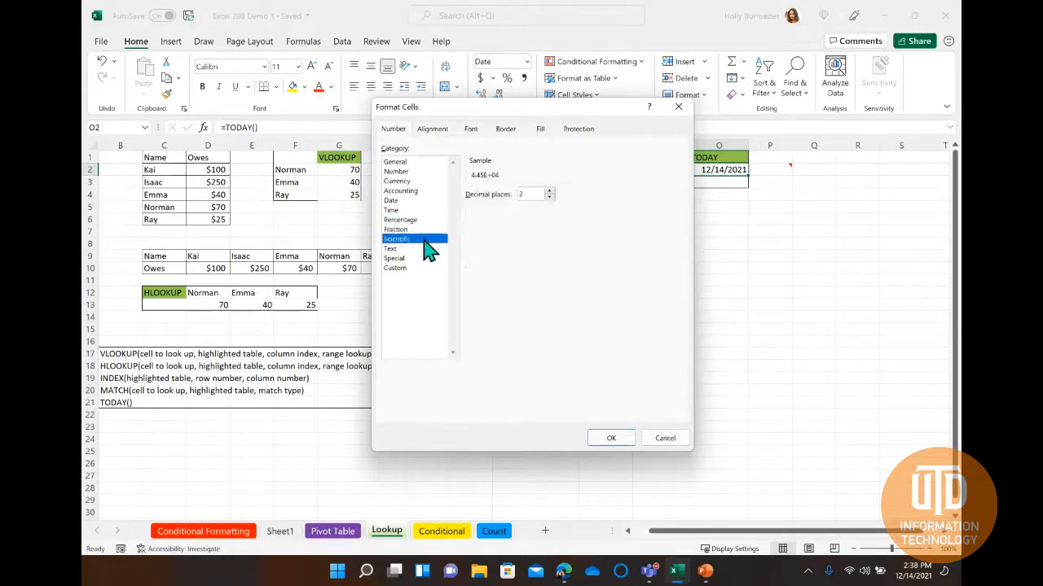
pyautogui.click(418, 249)
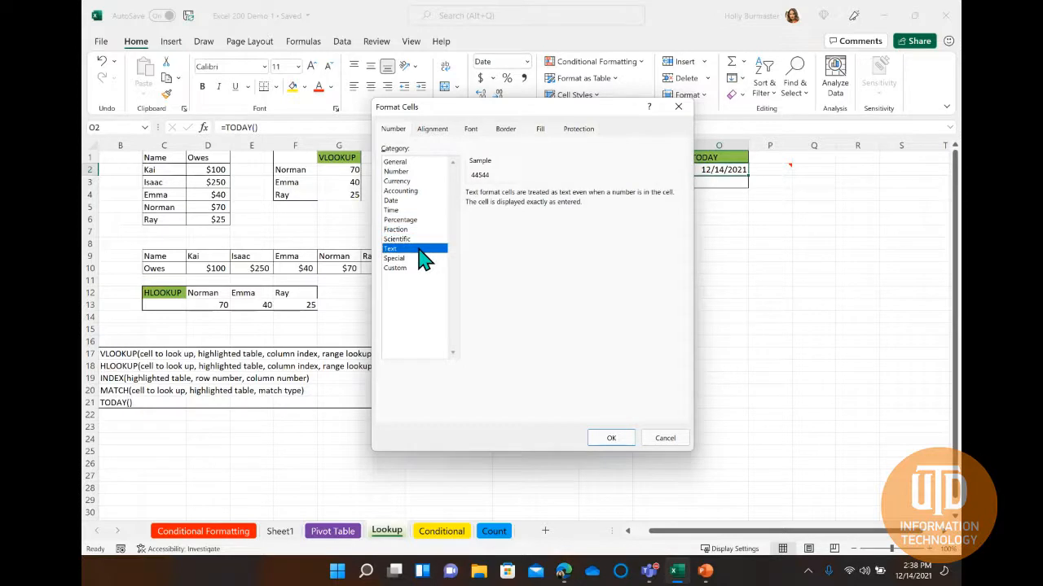
pyautogui.click(421, 259)
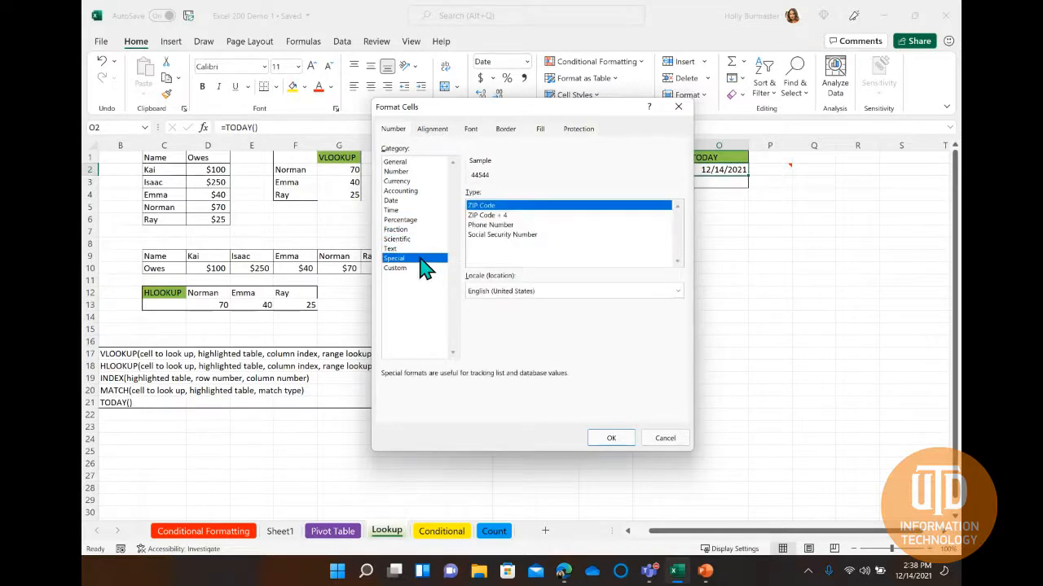
pyautogui.click(420, 268)
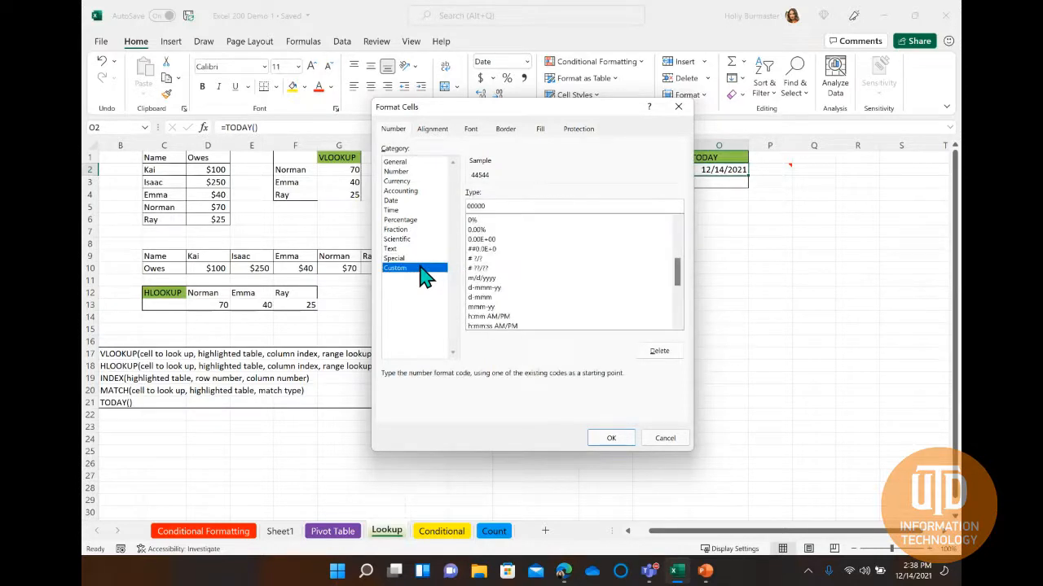
# Choose the Date category with the *3/14/2012 type for cell O2 and apply the format.
pyautogui.click(400, 192)
pyautogui.click(399, 201)
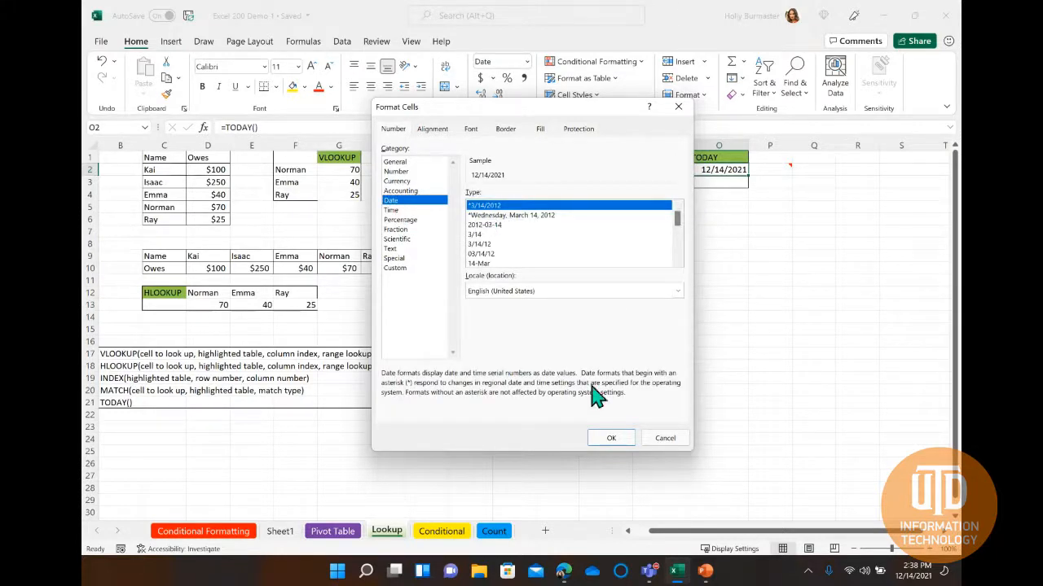
pyautogui.click(613, 440)
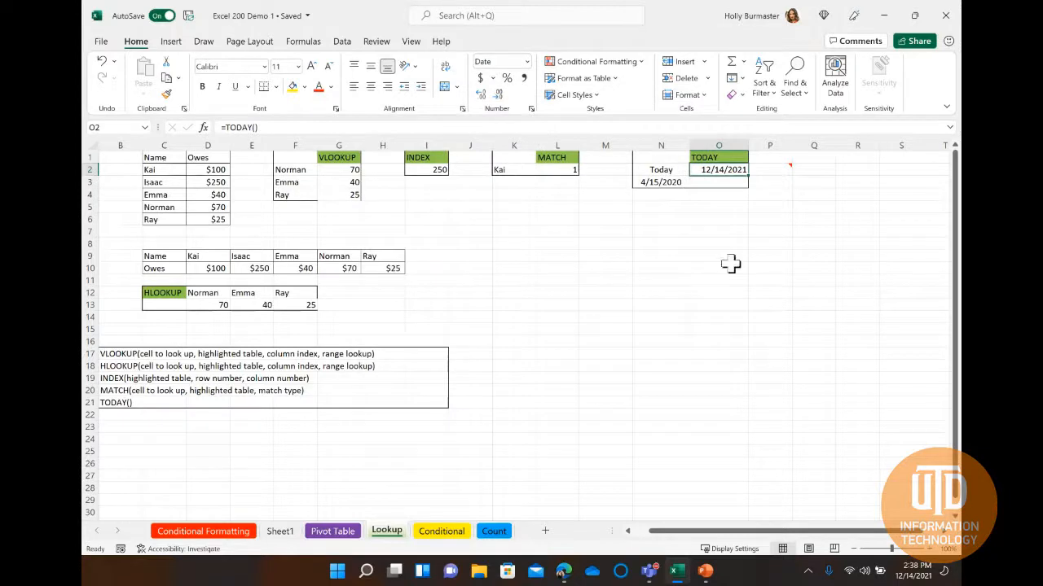
# Enter the formula =TODAY()-N3 in cell O3 to subtract the date in N3 from today's date.
pyautogui.click(717, 182)
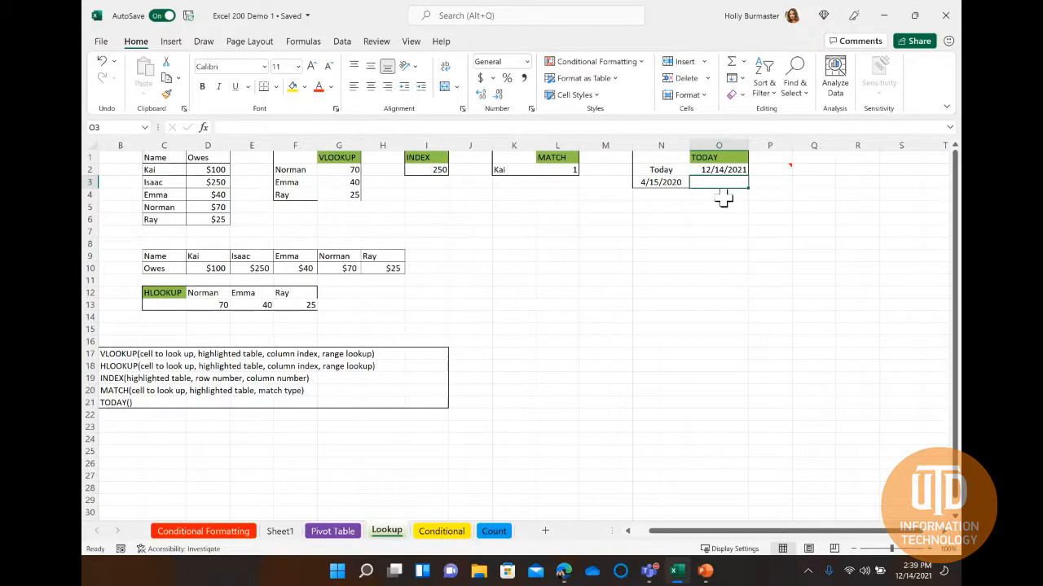
pyautogui.doubleClick(706, 181)
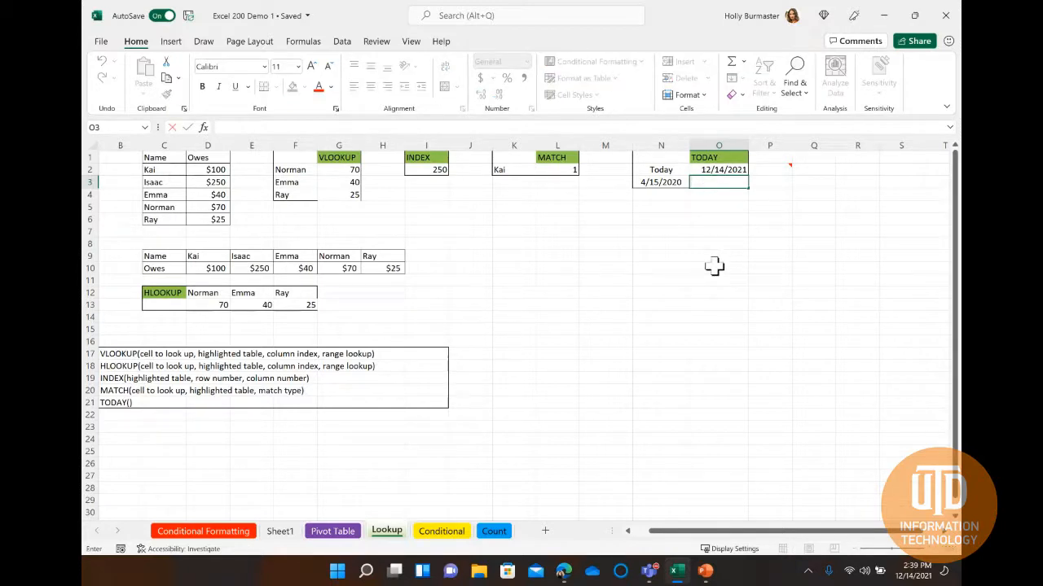
pyautogui.write('=TODAY')
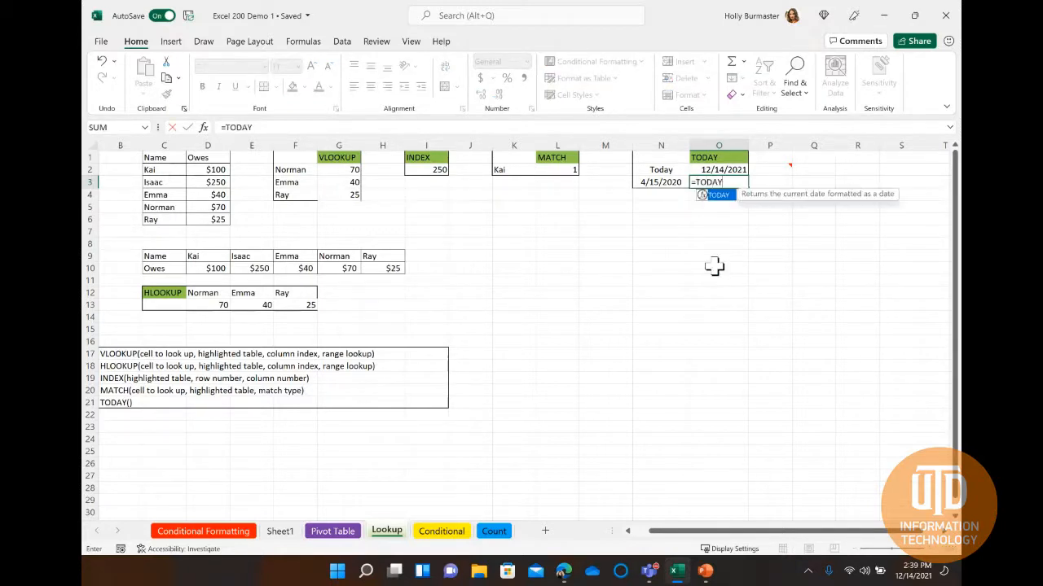
pyautogui.write('()-')
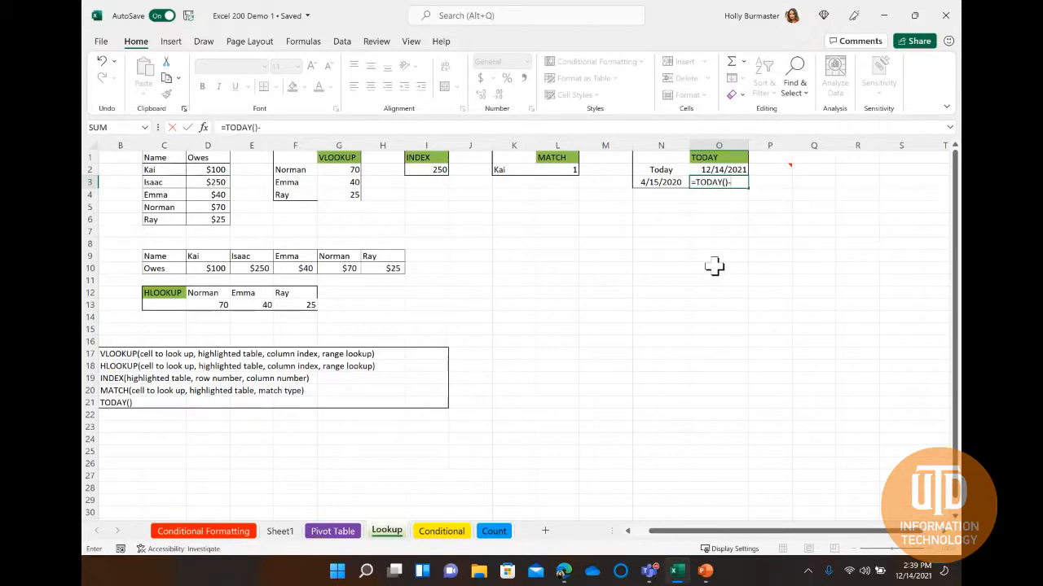
pyautogui.click(664, 182)
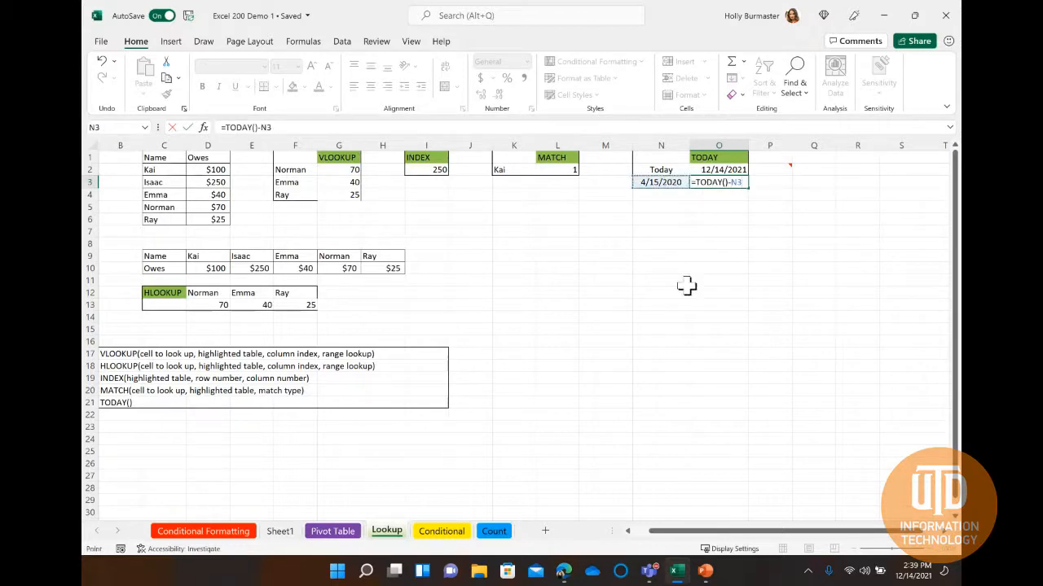
pyautogui.press('Return')
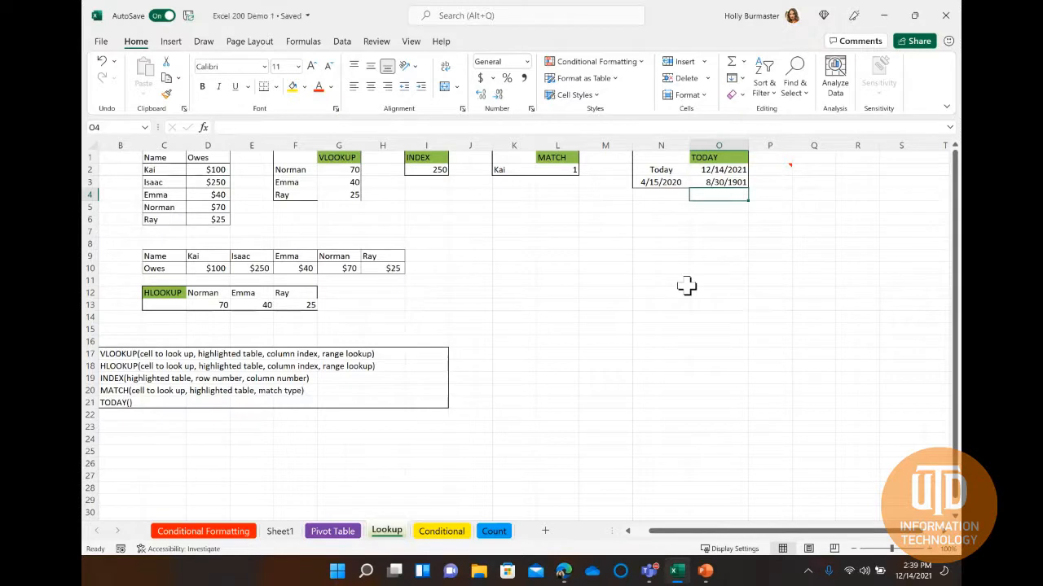
# Change the number format of cell O3 to General so the date difference is shown as a number of days.
pyautogui.click(715, 183)
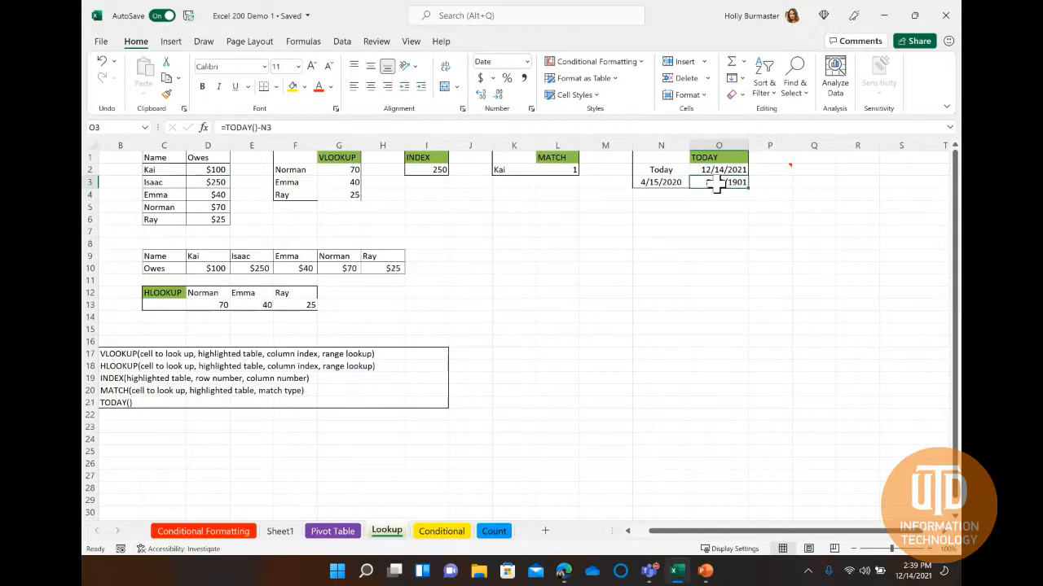
pyautogui.rightClick(717, 184)
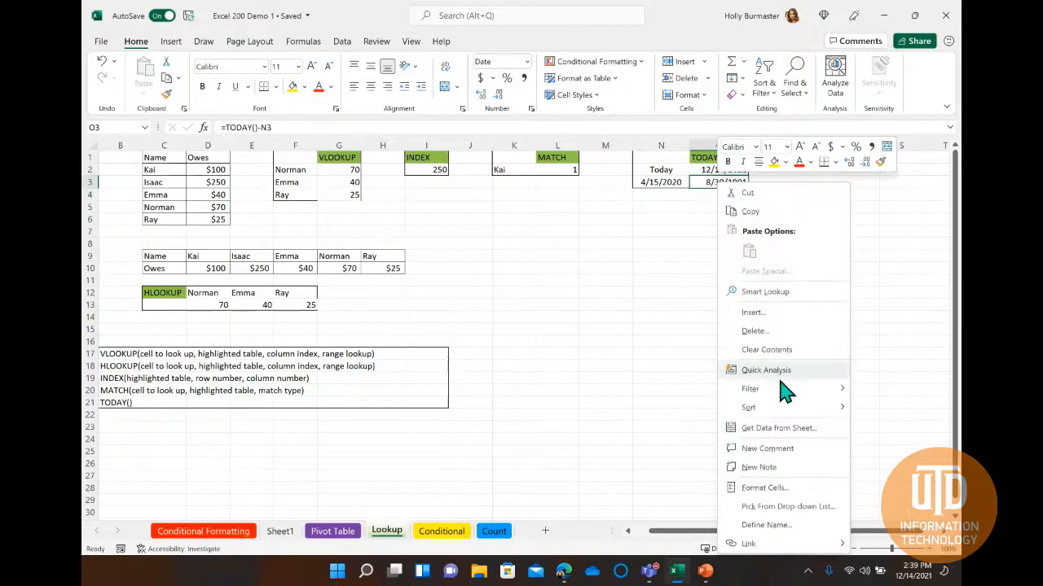
pyautogui.click(778, 487)
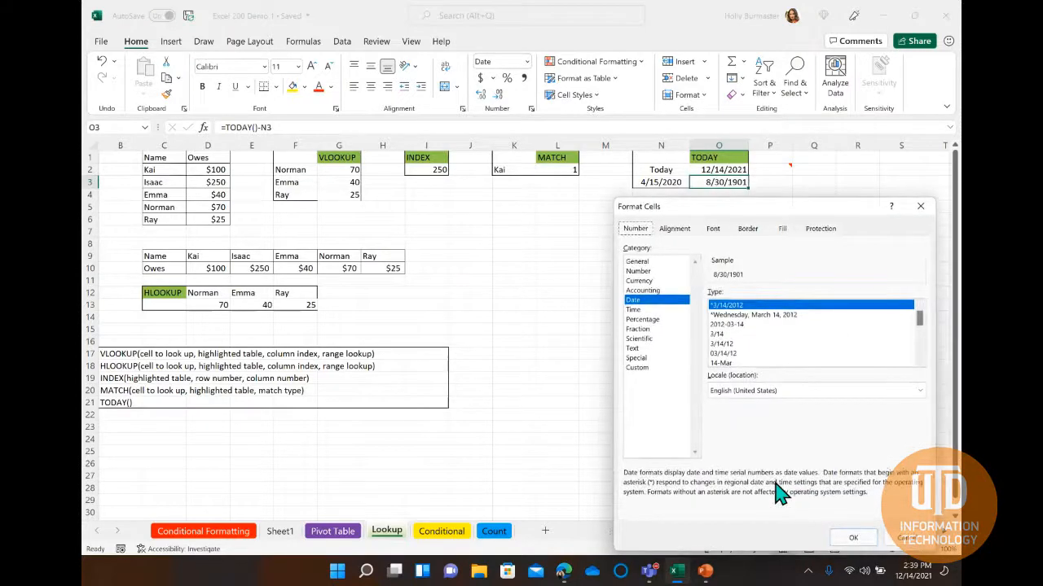
pyautogui.click(661, 261)
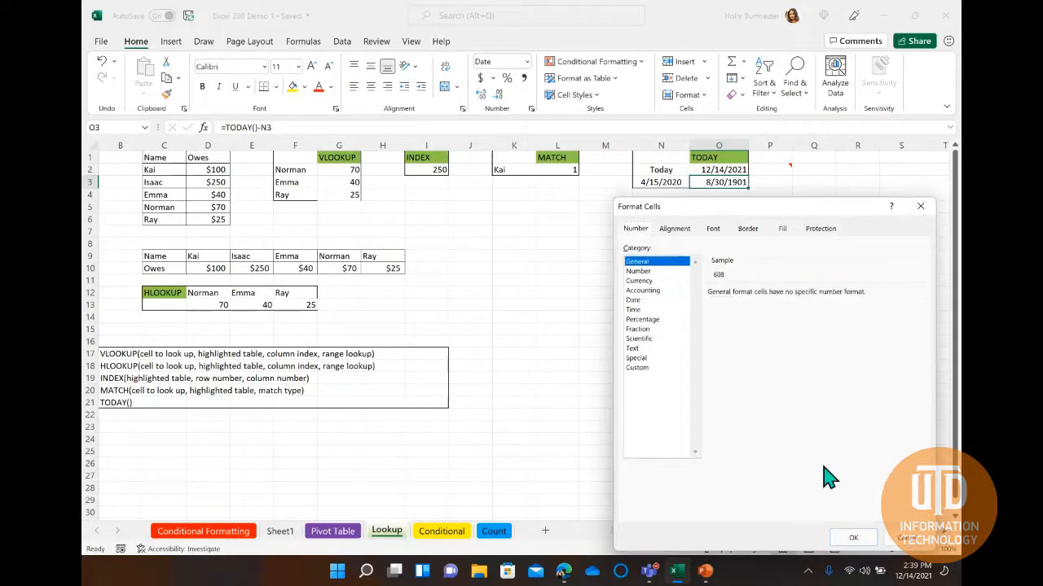
pyautogui.click(855, 538)
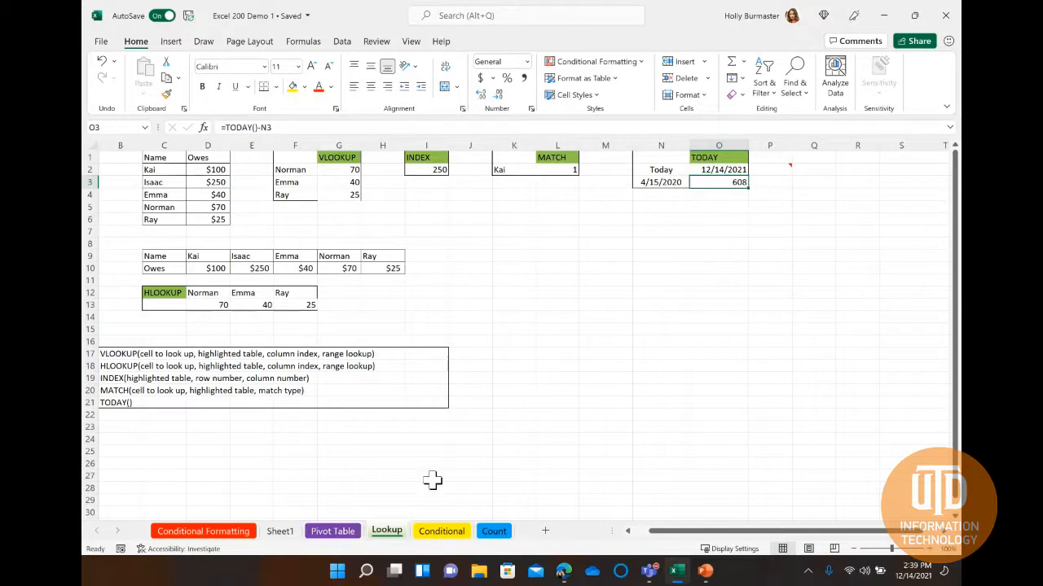
# On the Conditional sheet, enter the formula =IF(D10<40,"Less","More") in cell E10.
pyautogui.click(440, 533)
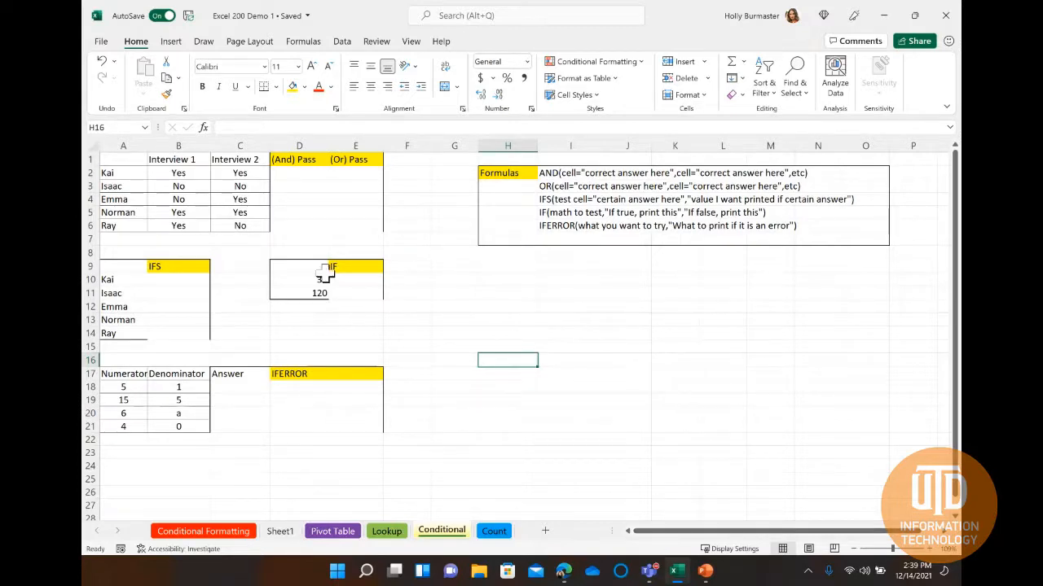
pyautogui.click(351, 280)
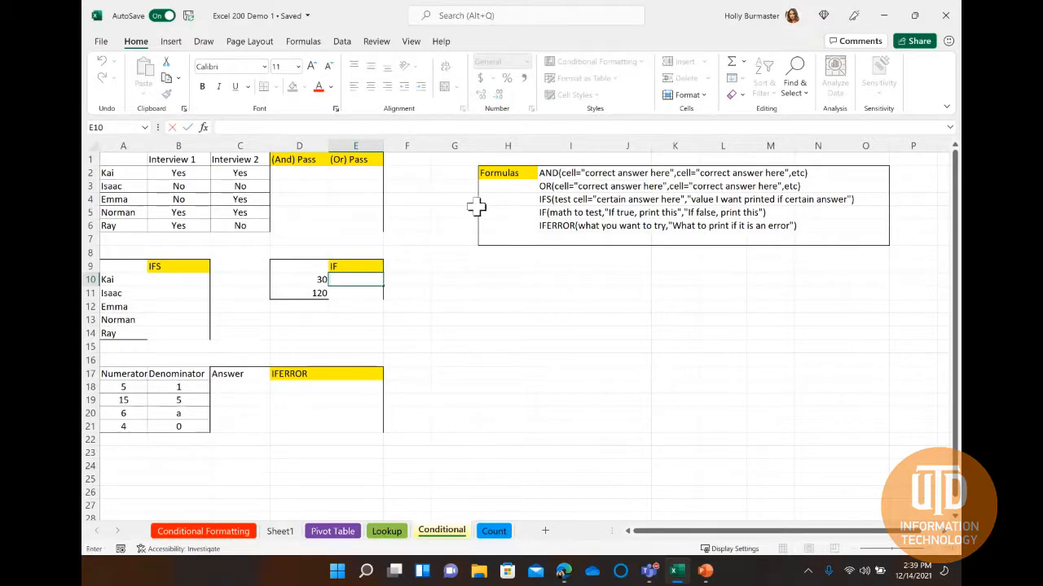
pyautogui.write('=IF')
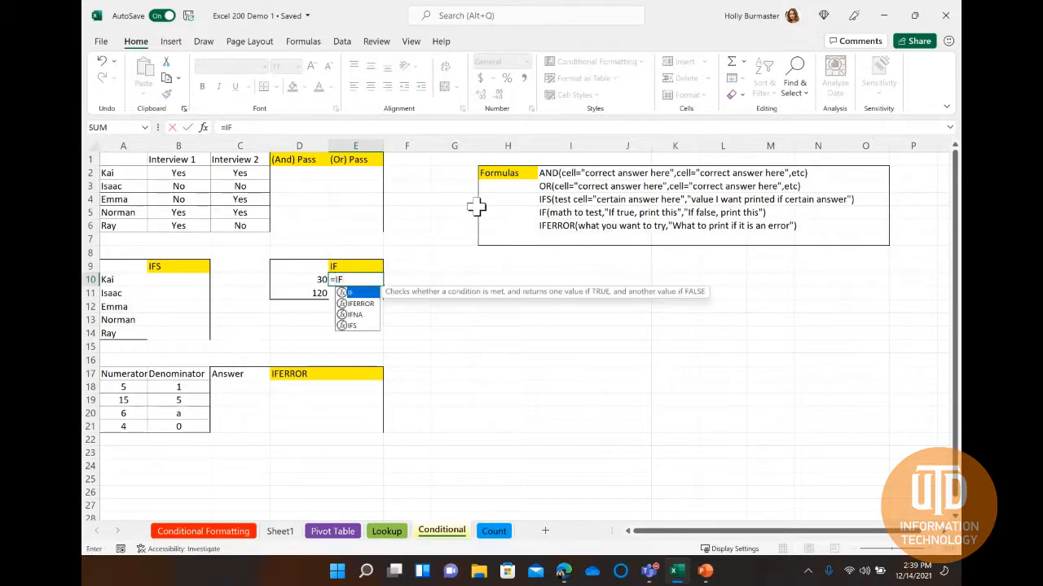
pyautogui.write('(')
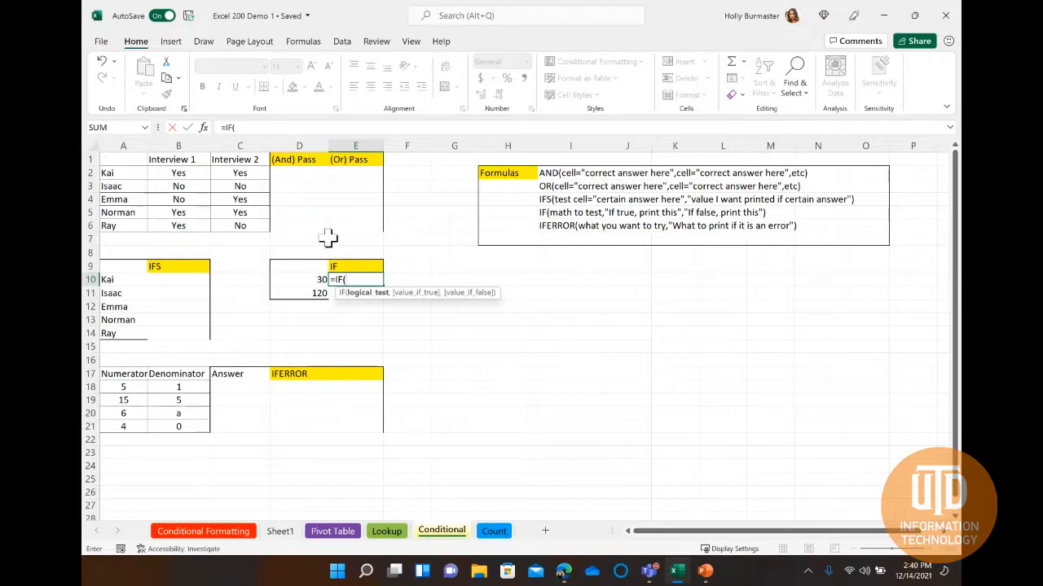
pyautogui.click(306, 279)
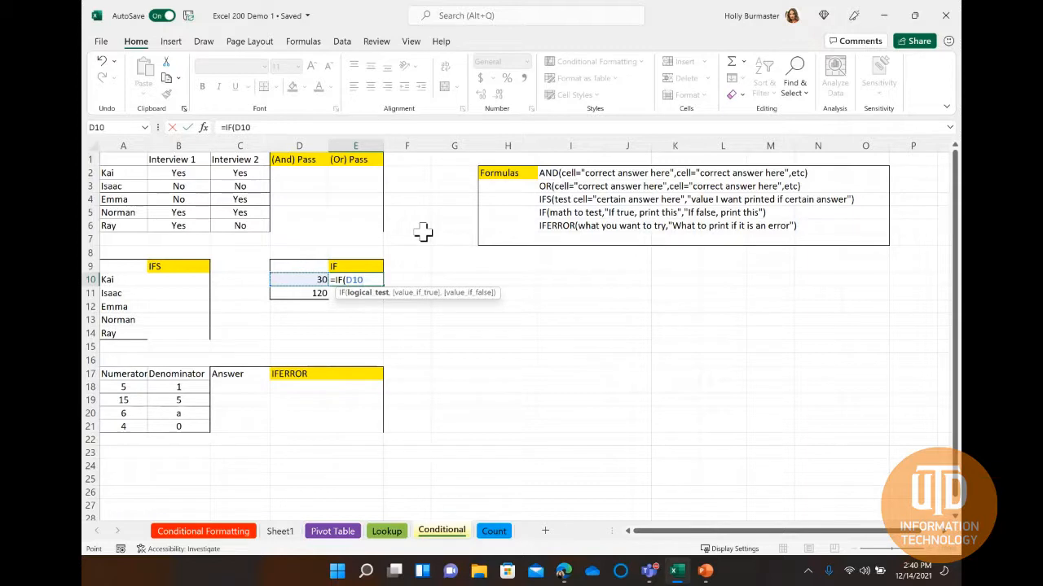
pyautogui.write('<40')
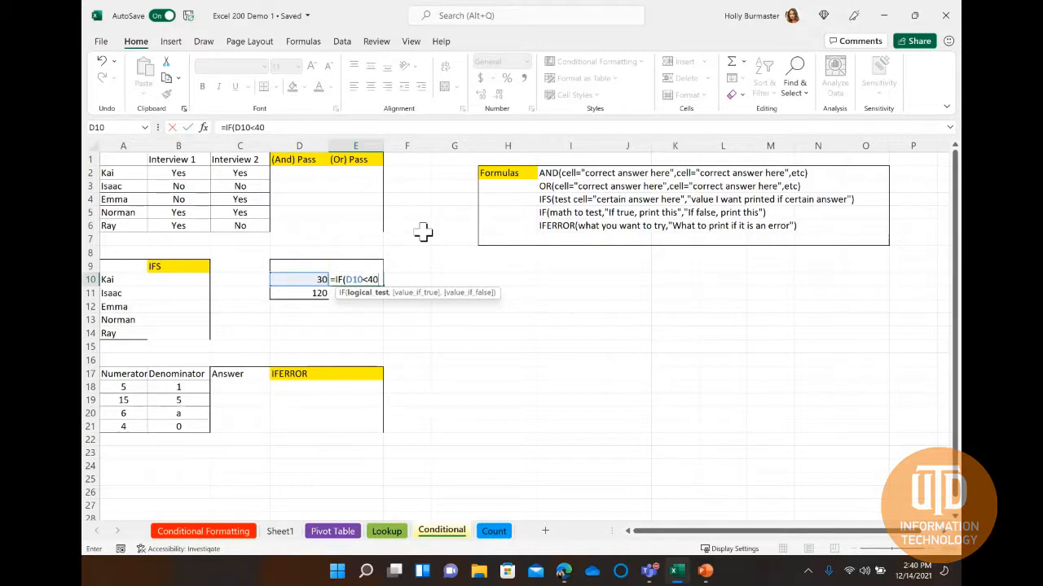
pyautogui.write(',')
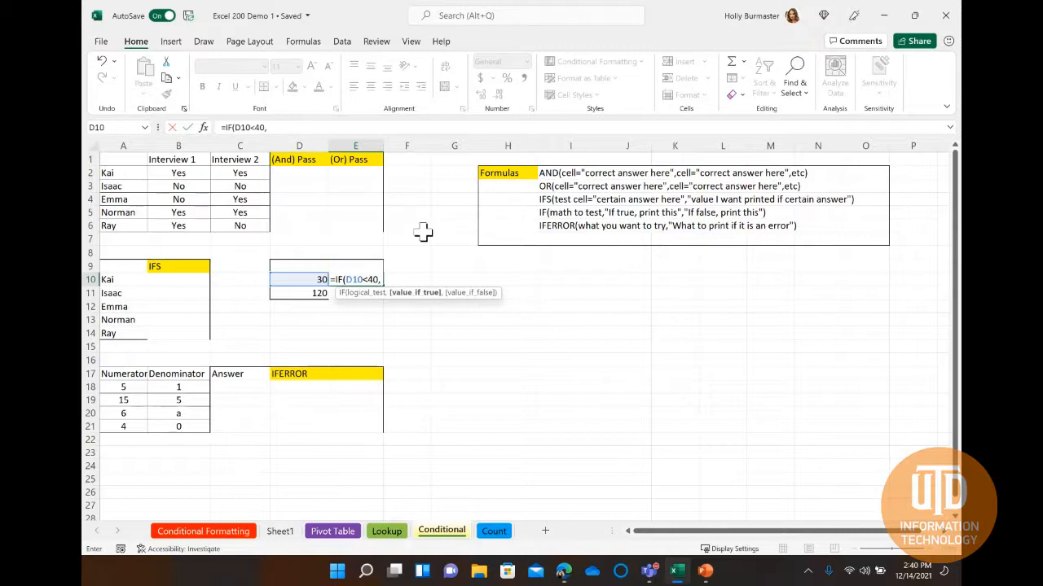
pyautogui.write('"Less",')
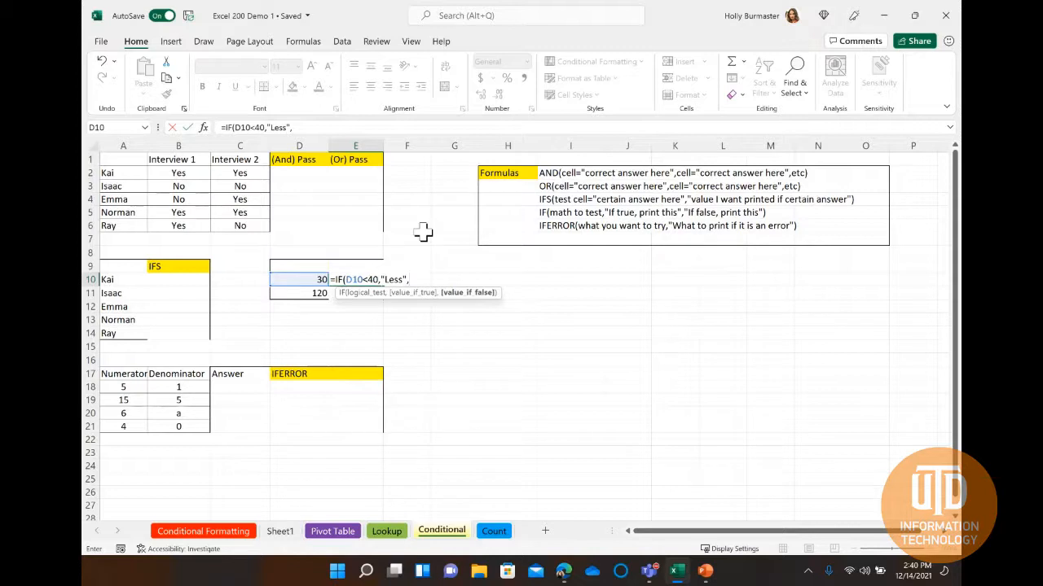
pyautogui.write('More"')
pyautogui.press('Return')
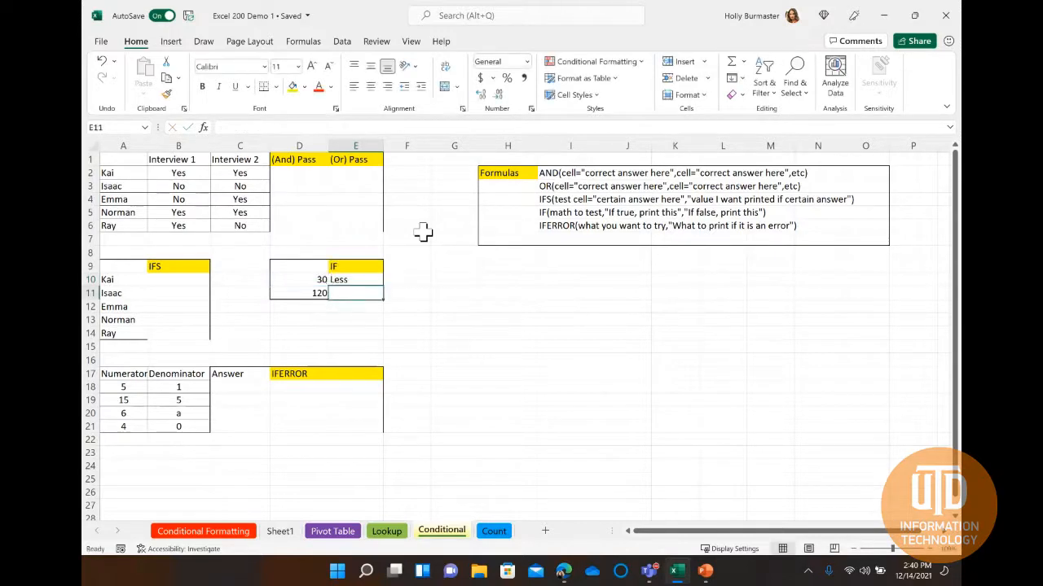
# Fill the IF formula from cell E10 down to E11.
pyautogui.click(367, 280)
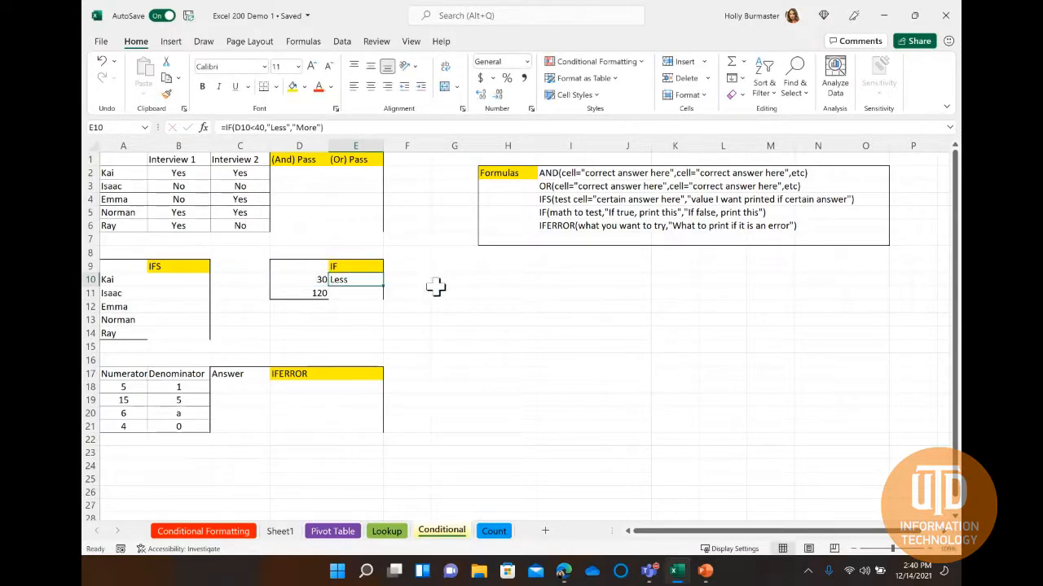
pyautogui.moveTo(384, 285); pyautogui.dragTo(387, 299)
pyautogui.click(417, 293)
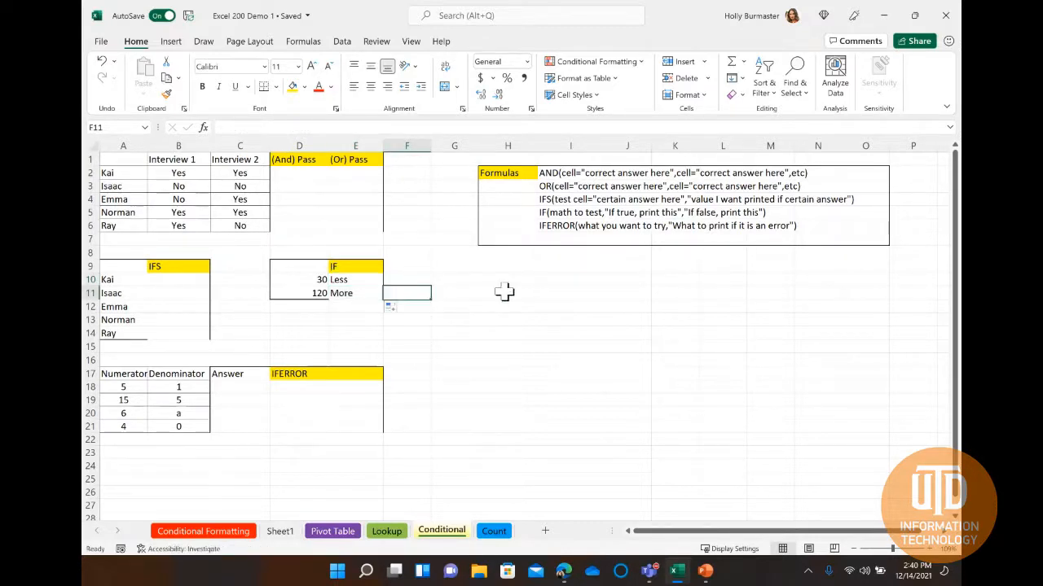
# Begin an IFS formula in cell B10 that returns "Boss" when A10 equals the first name in the list.
pyautogui.click(177, 279)
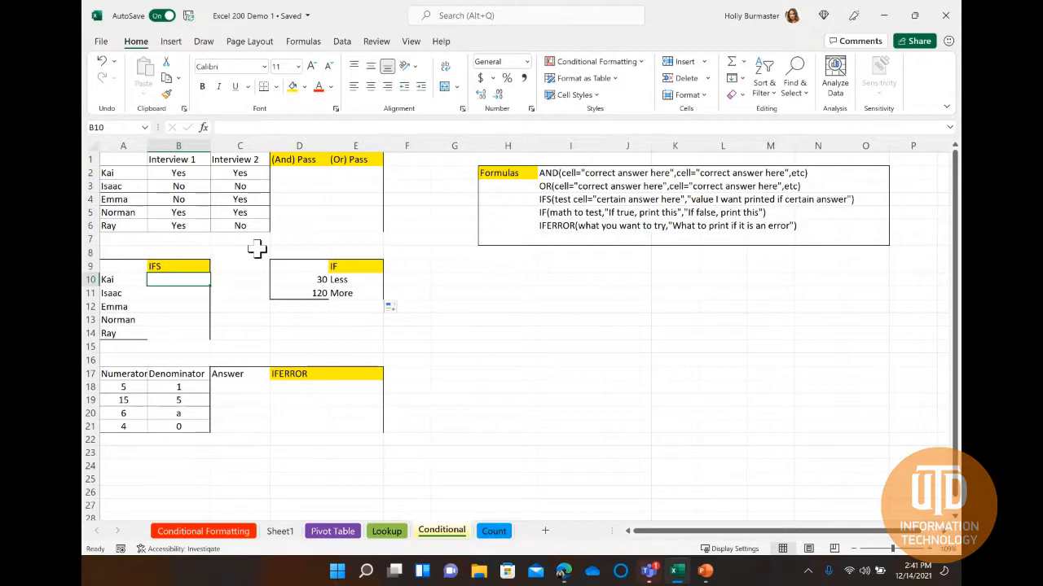
pyautogui.doubleClick(182, 278)
pyautogui.write('=')
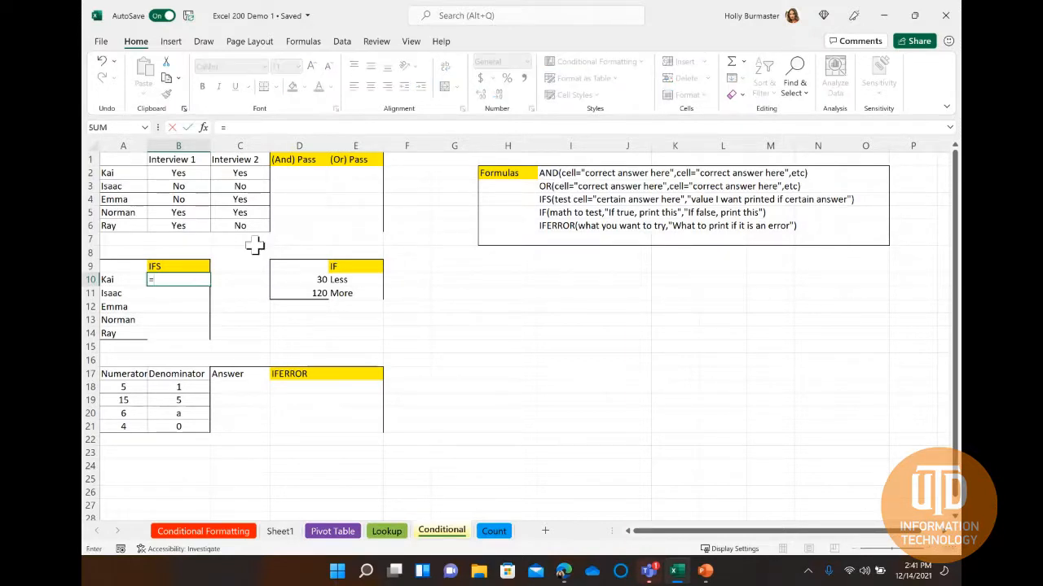
pyautogui.write('IFS(')
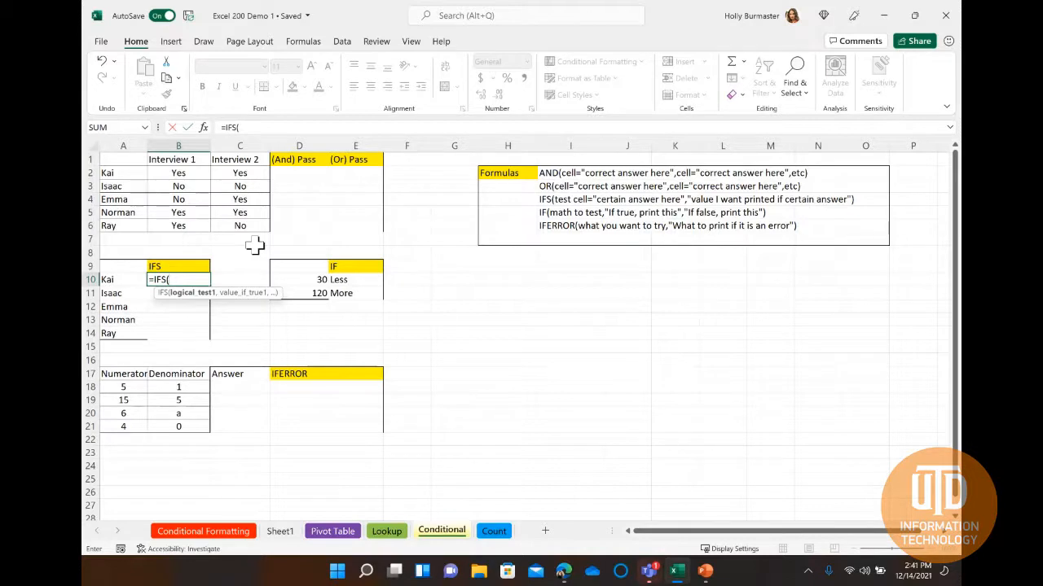
pyautogui.click(110, 282)
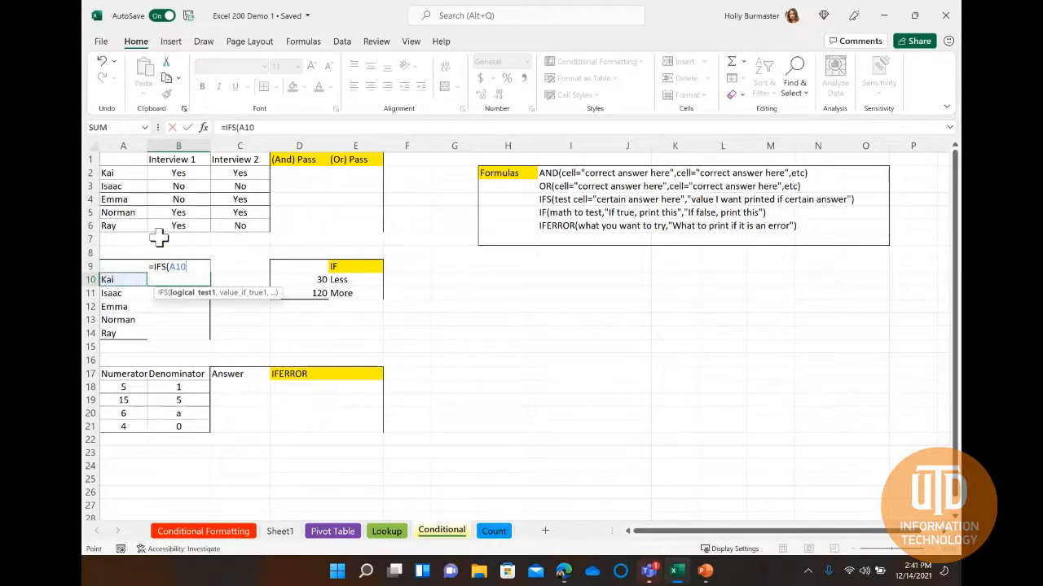
pyautogui.write('="Kai"')
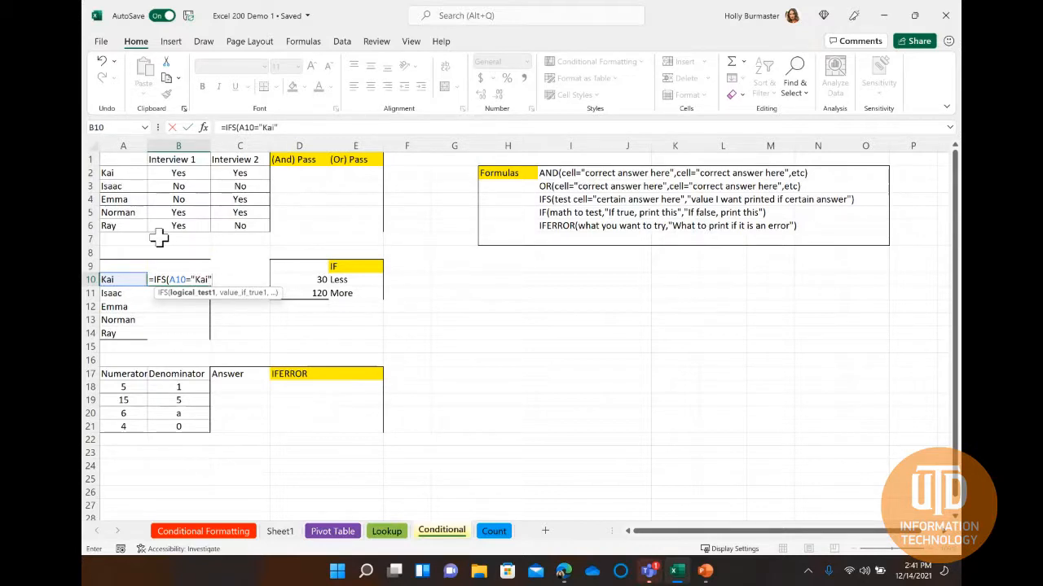
pyautogui.write(',')
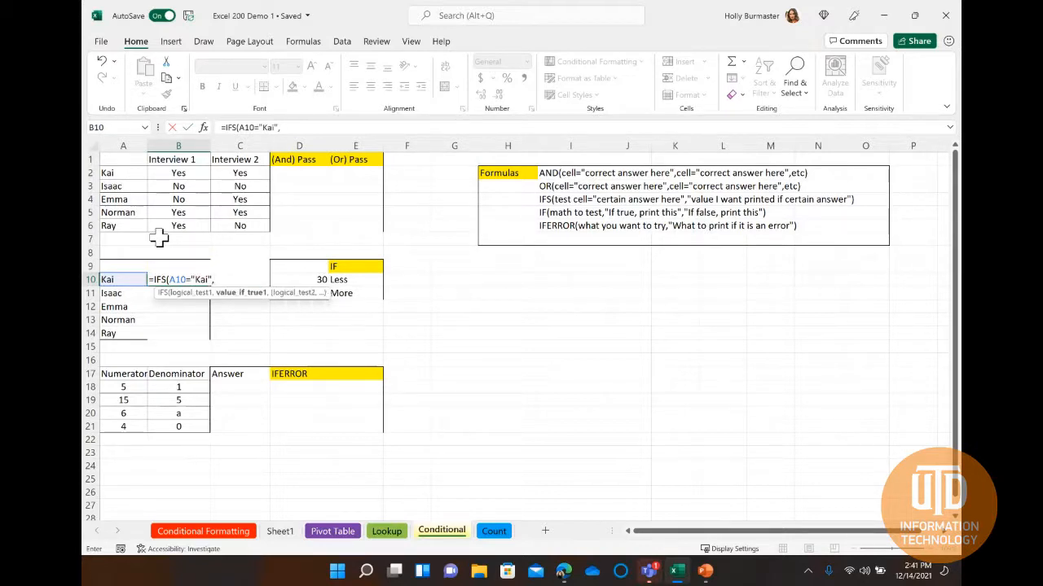
pyautogui.write('"Boss"')
pyautogui.write(',')
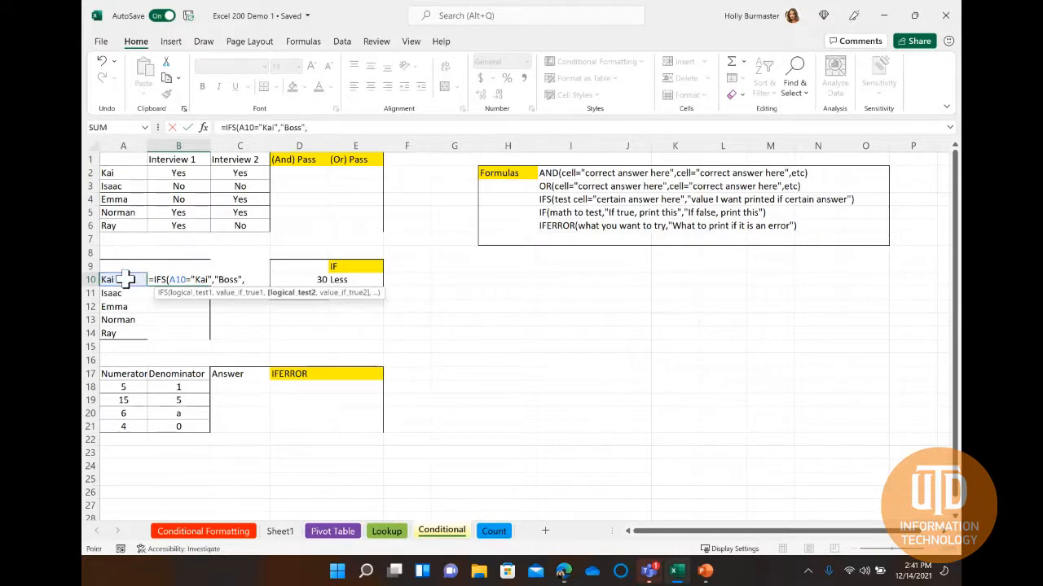
# Extend the IFS formula with tests of A10 that return "Friend" for the name in A11 and "Sister" for the name in A12.
pyautogui.click(127, 280)
pyautogui.write('="I')
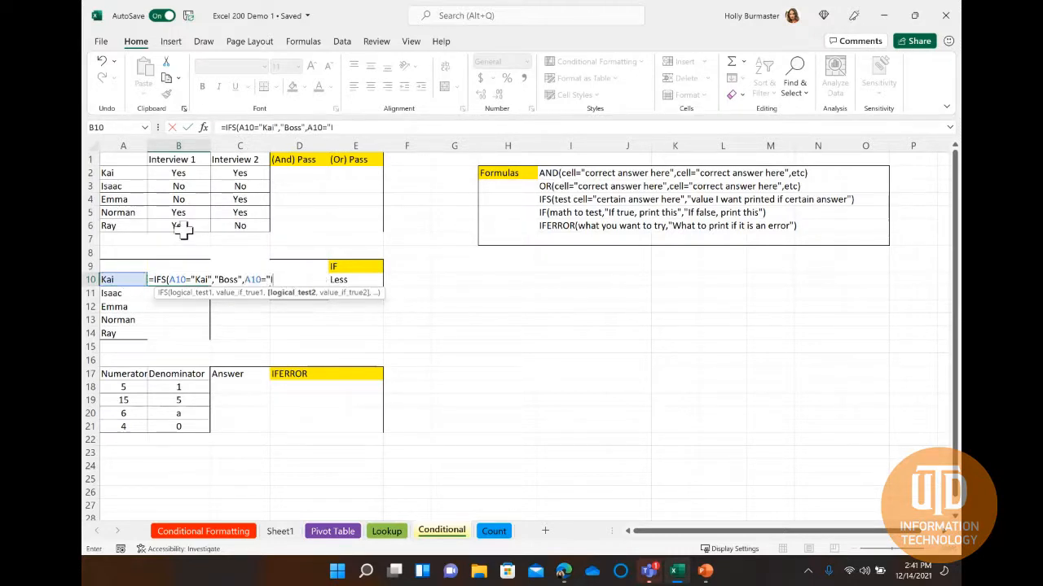
pyautogui.write('saac","Fri')
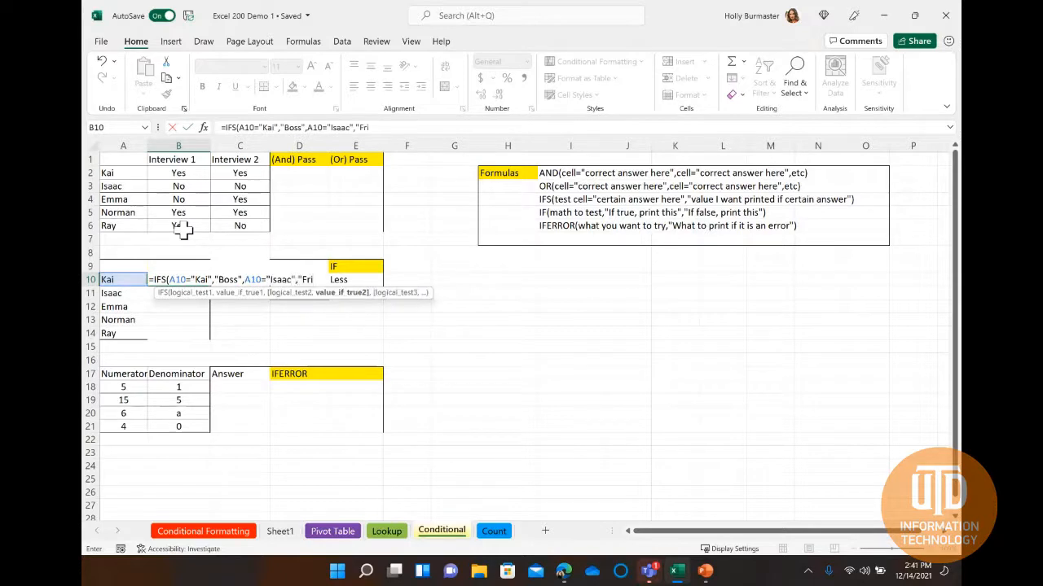
pyautogui.write('end",')
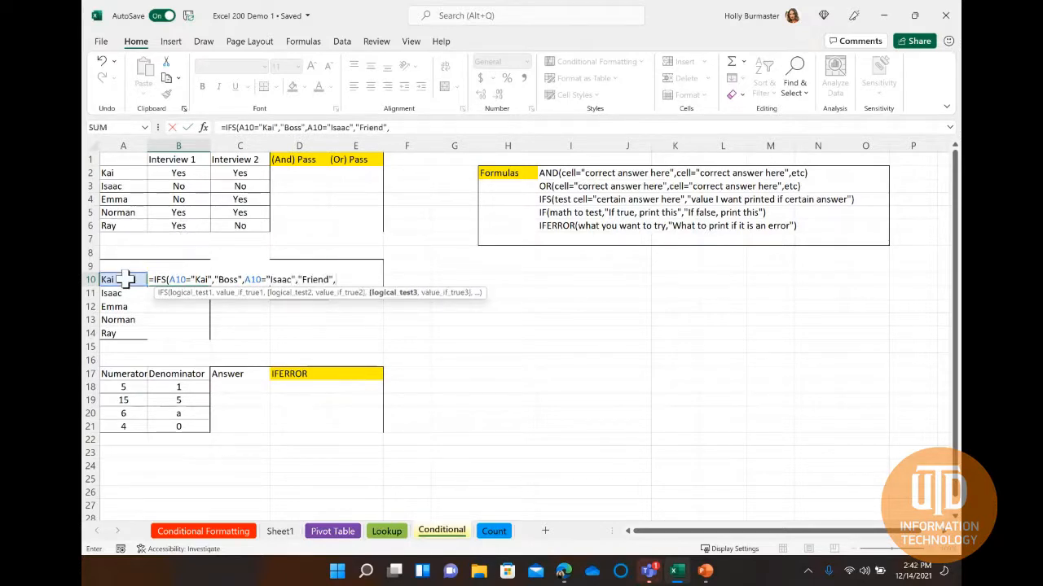
pyautogui.click(126, 279)
pyautogui.write('="')
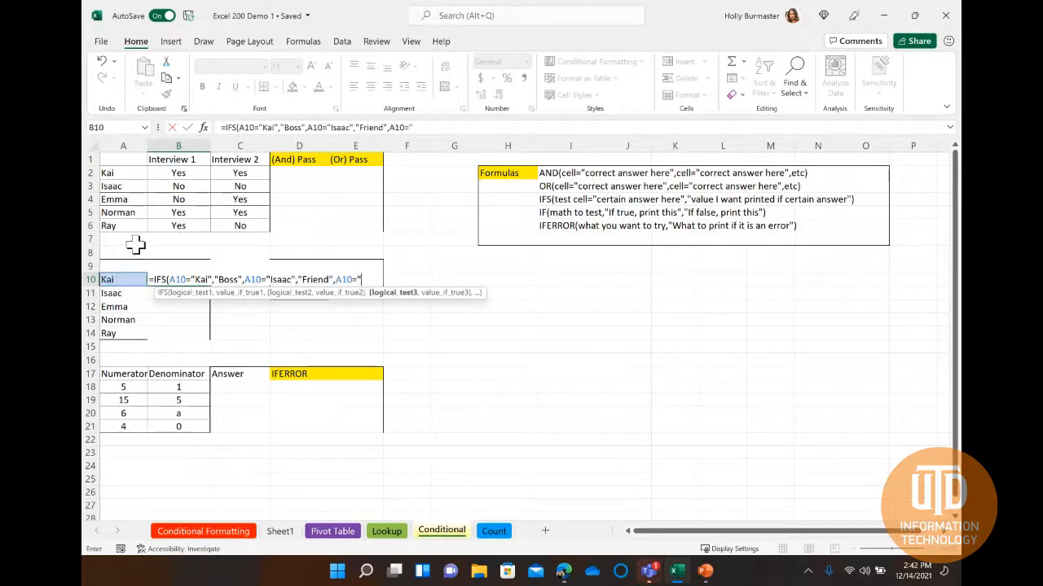
pyautogui.write('Emma","Sis')
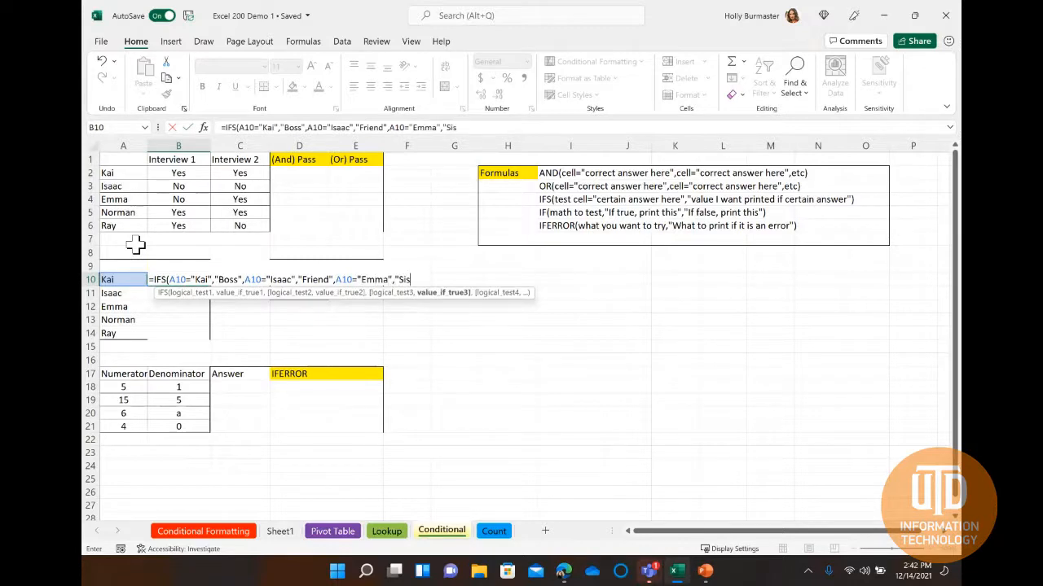
pyautogui.write('ter",')
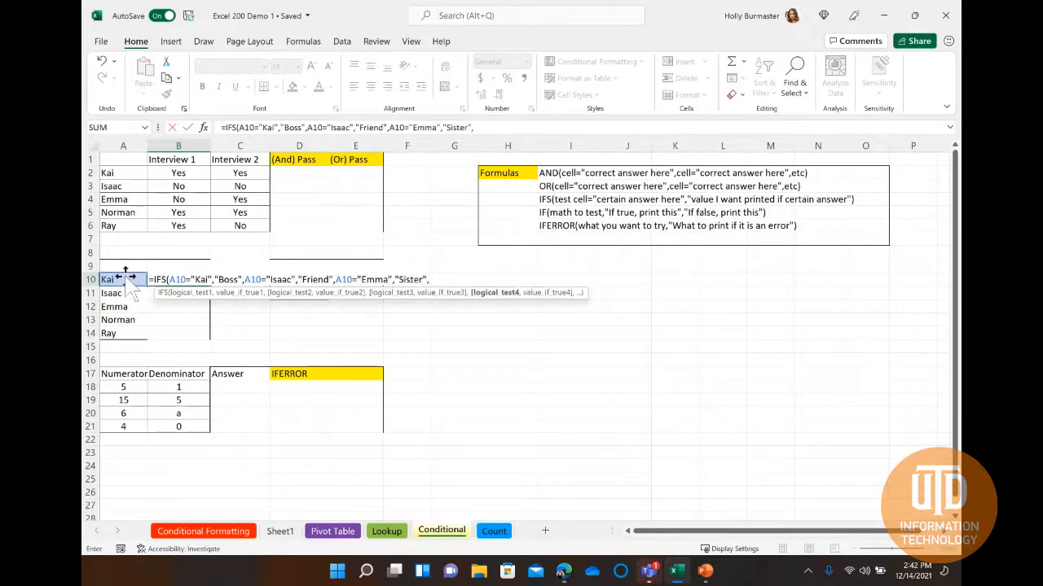
# Complete the IFS formula with tests of A10 returning "Friend" for the name in A13 and a relationship label for the name in A14.
pyautogui.click(127, 280)
pyautogui.write('="Norman')
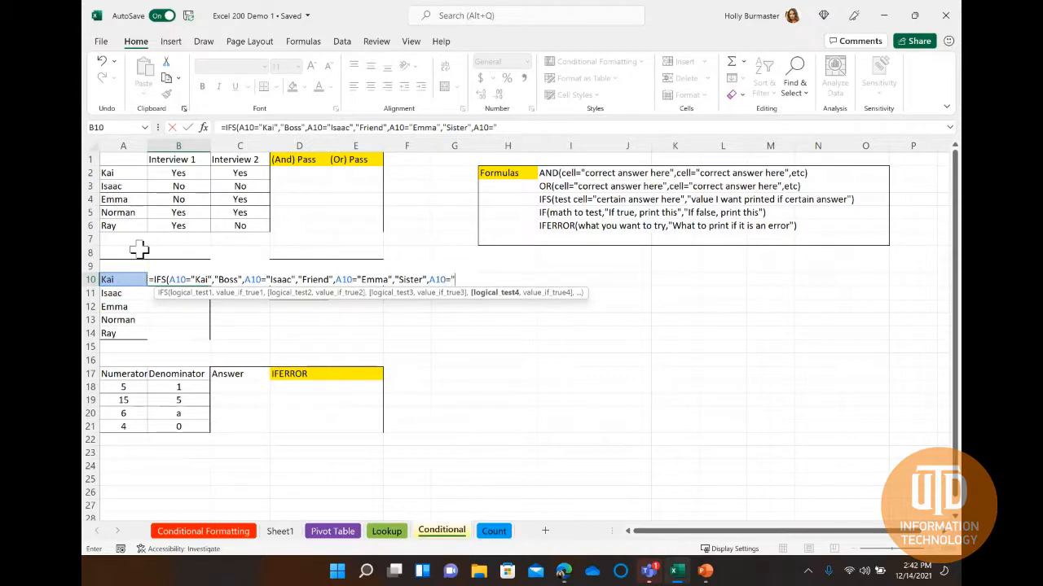
pyautogui.write('","Friend"')
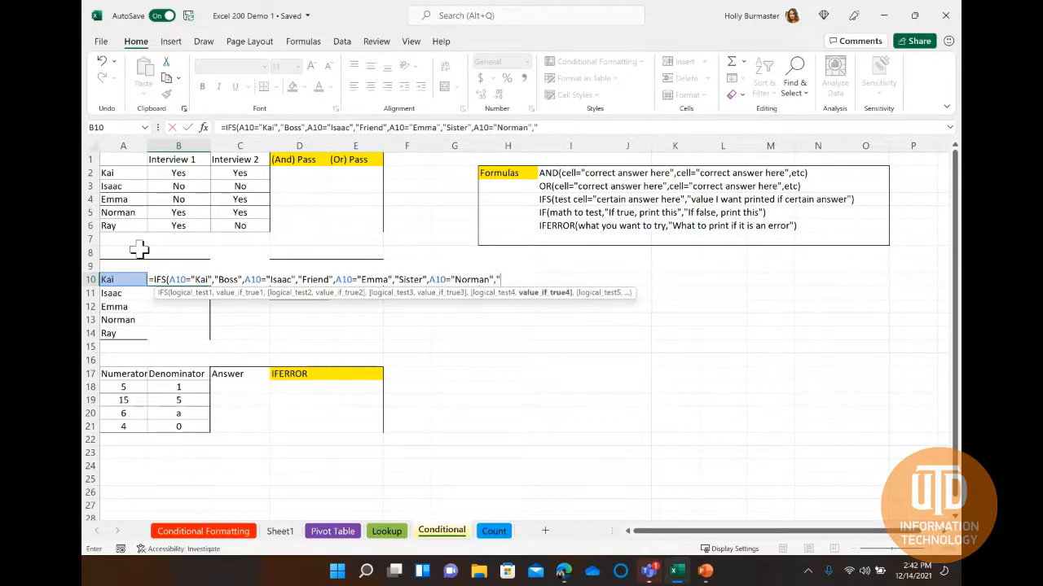
pyautogui.write(',')
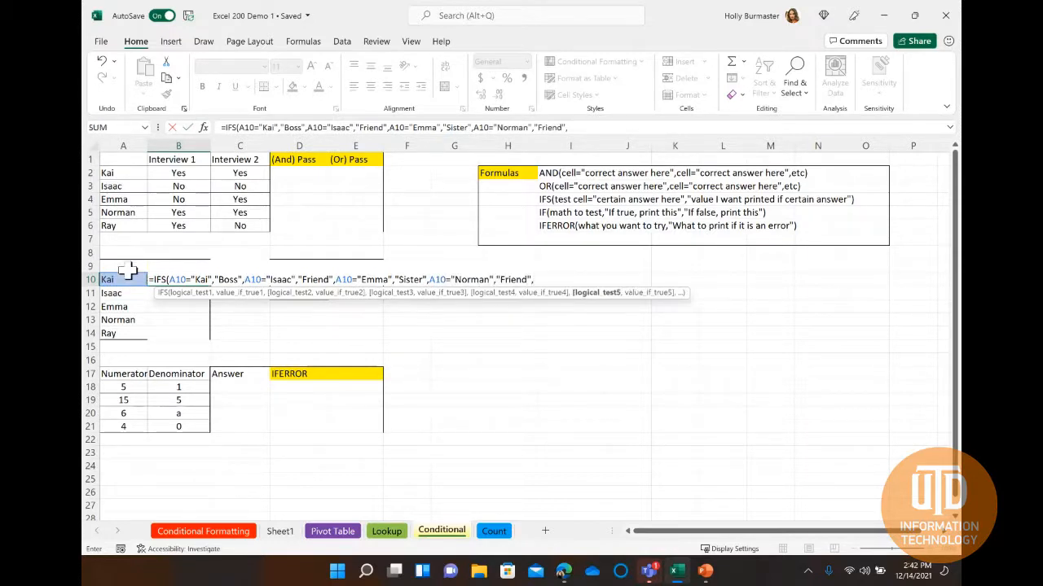
pyautogui.click(131, 279)
pyautogui.write('="')
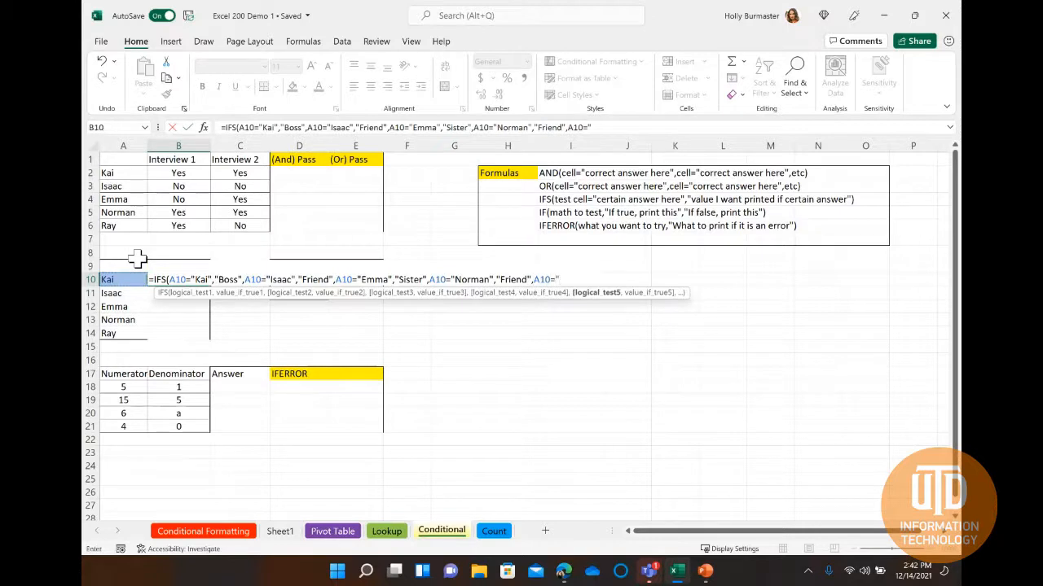
pyautogui.write('Ray","F')
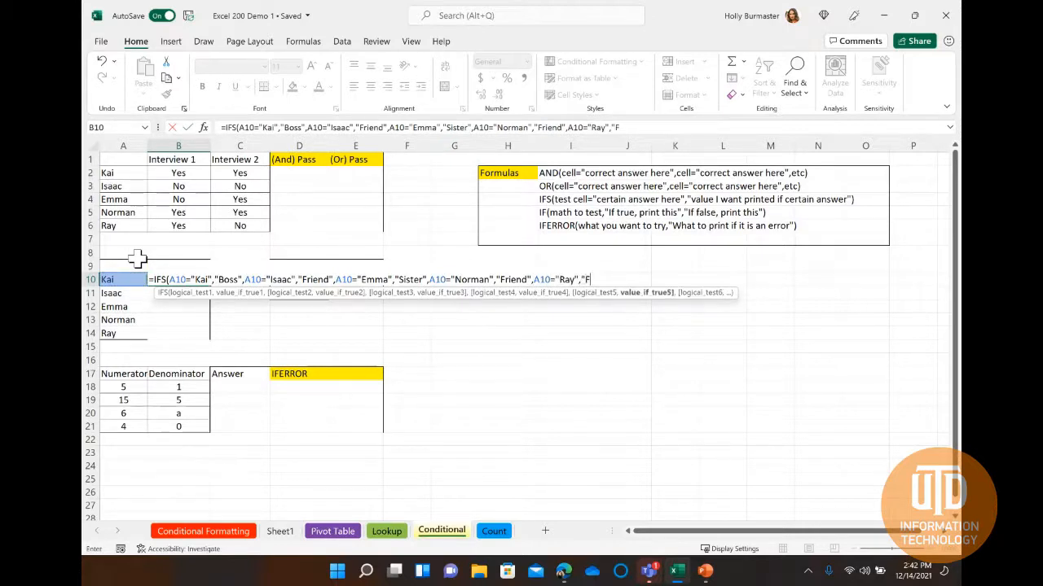
pyautogui.write('rother')
pyautogui.write(')')
pyautogui.press('Return')
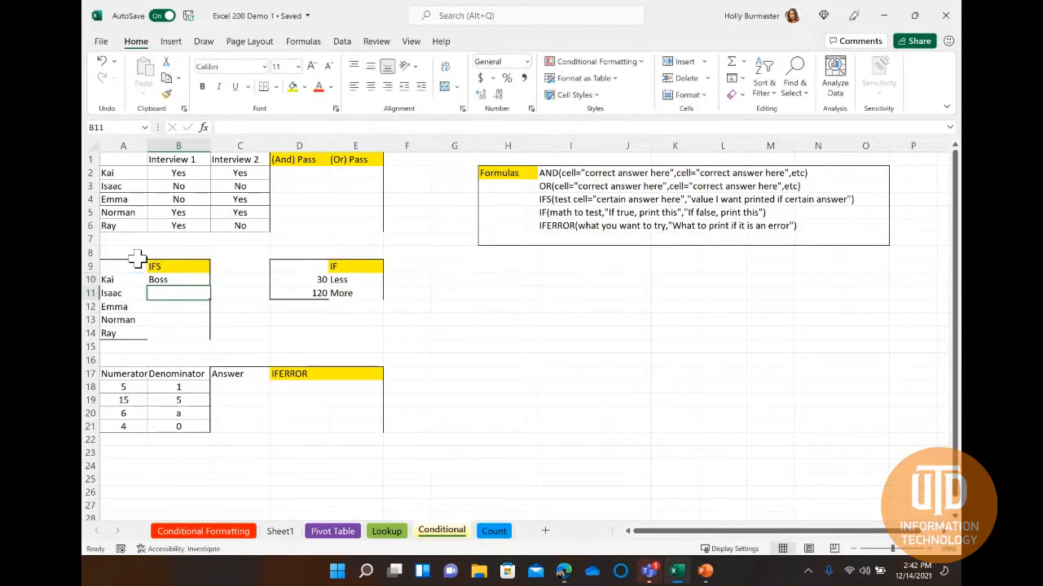
# Fill the IFS formula from cell B10 down to B14.
pyautogui.click(163, 278)
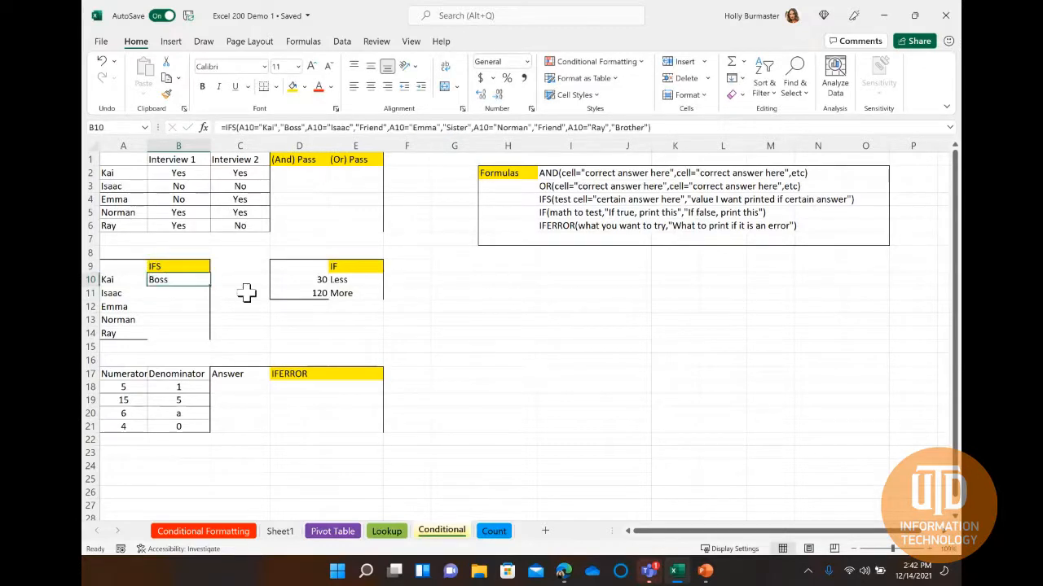
pyautogui.moveTo(209, 285); pyautogui.dragTo(208, 336)
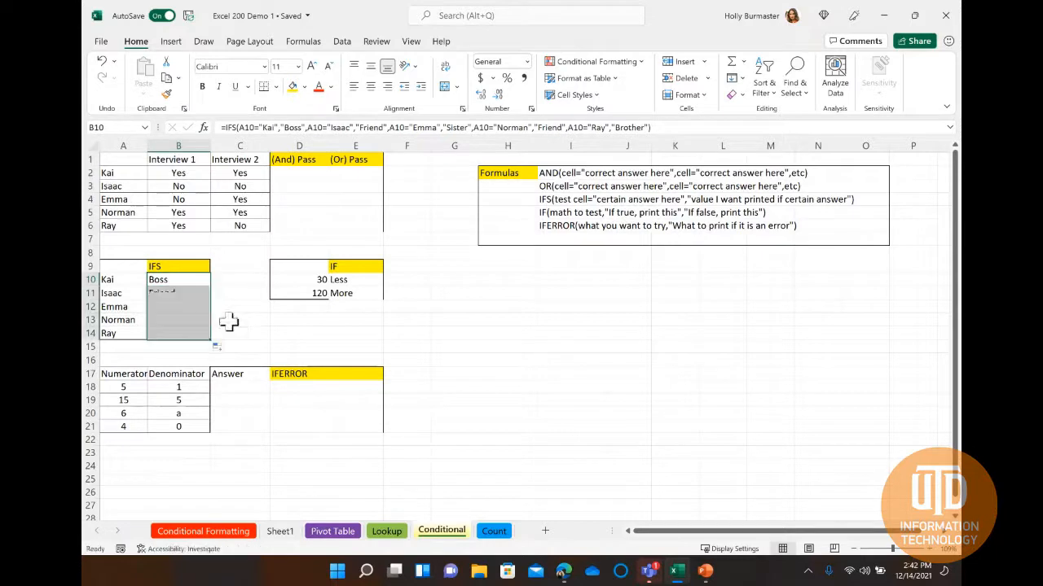
pyautogui.click(230, 294)
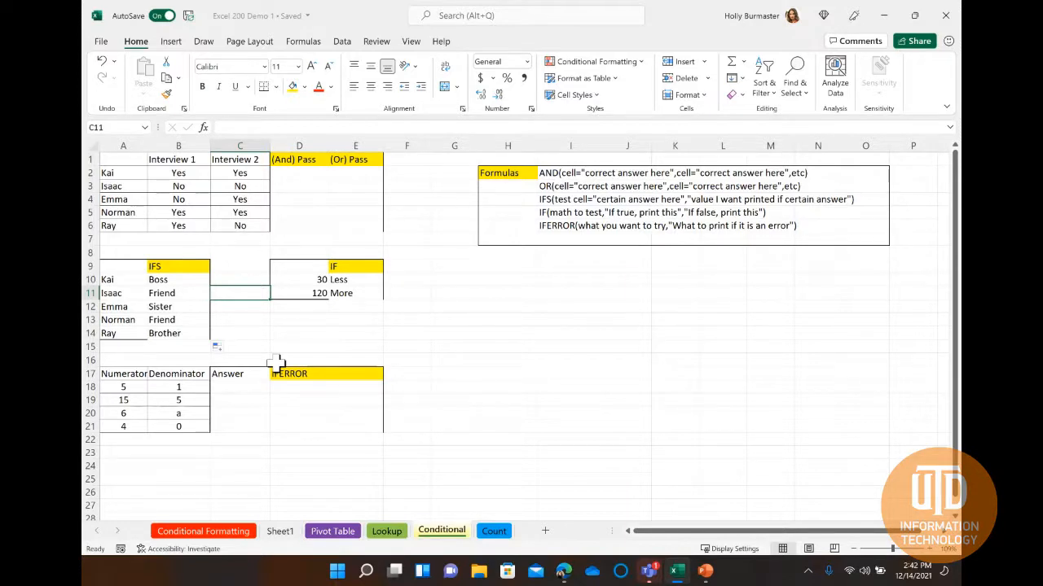
pyautogui.click(244, 387)
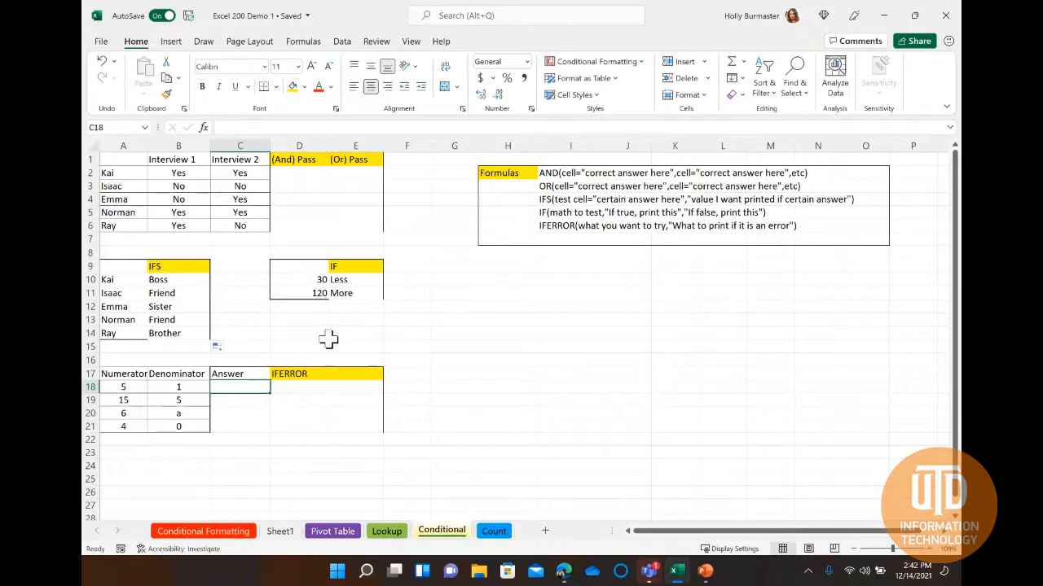
pyautogui.doubleClick(239, 386)
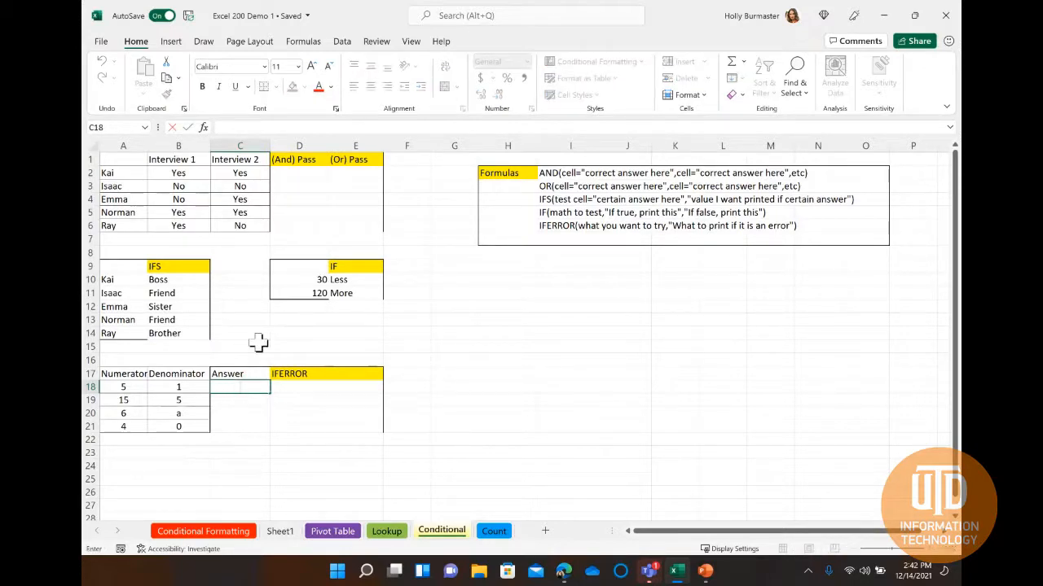
pyautogui.write('=IF')
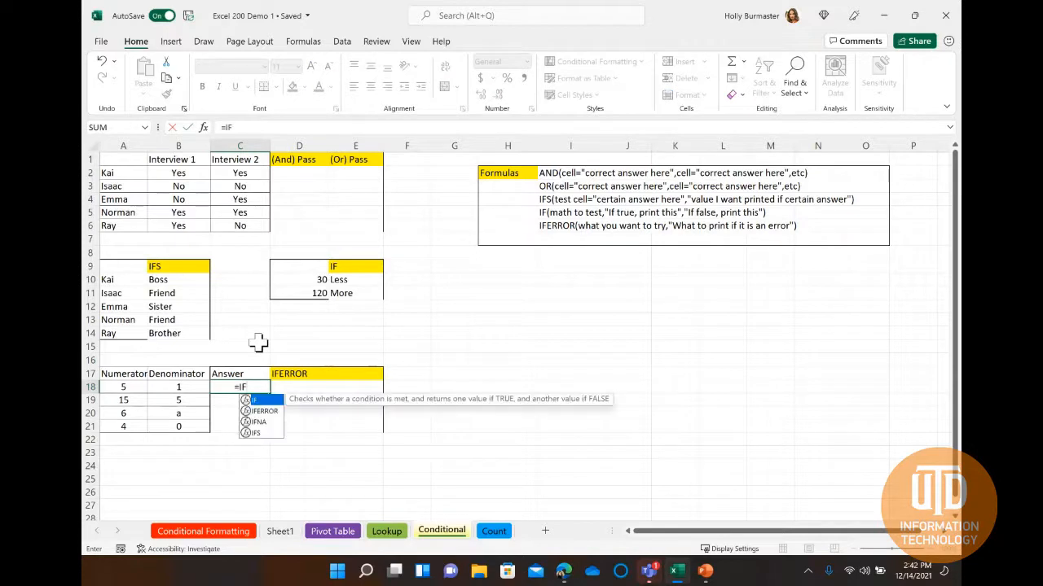
pyautogui.write('ERROR(')
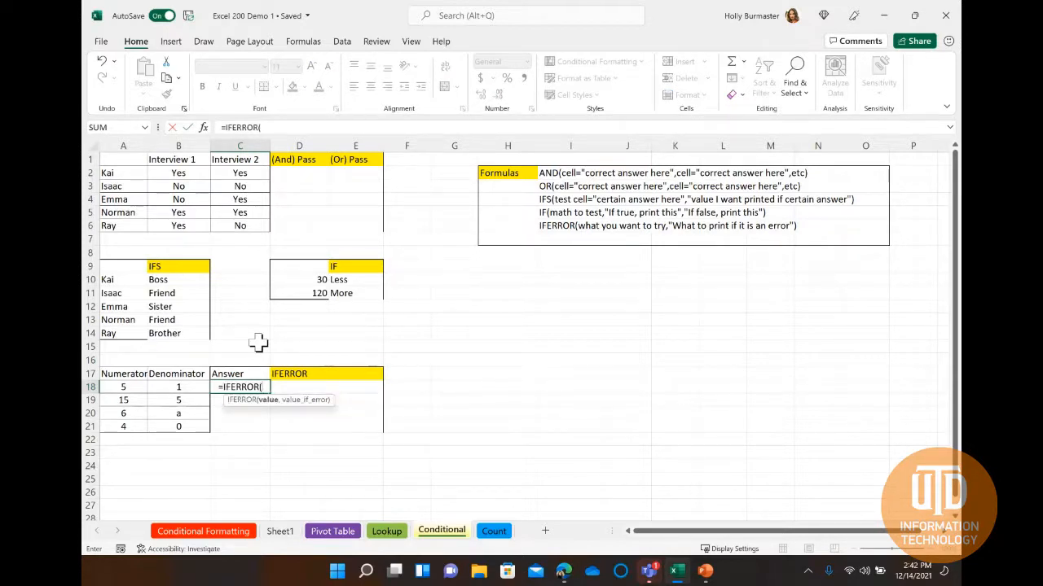
pyautogui.press('BackSpace')
pyautogui.press('BackSpace')
pyautogui.press('BackSpace')
pyautogui.press('BackSpace')
pyautogui.press('BackSpace')
pyautogui.press('BackSpace')
pyautogui.press('BackSpace')
pyautogui.press('BackSpace')
pyautogui.press('BackSpace')
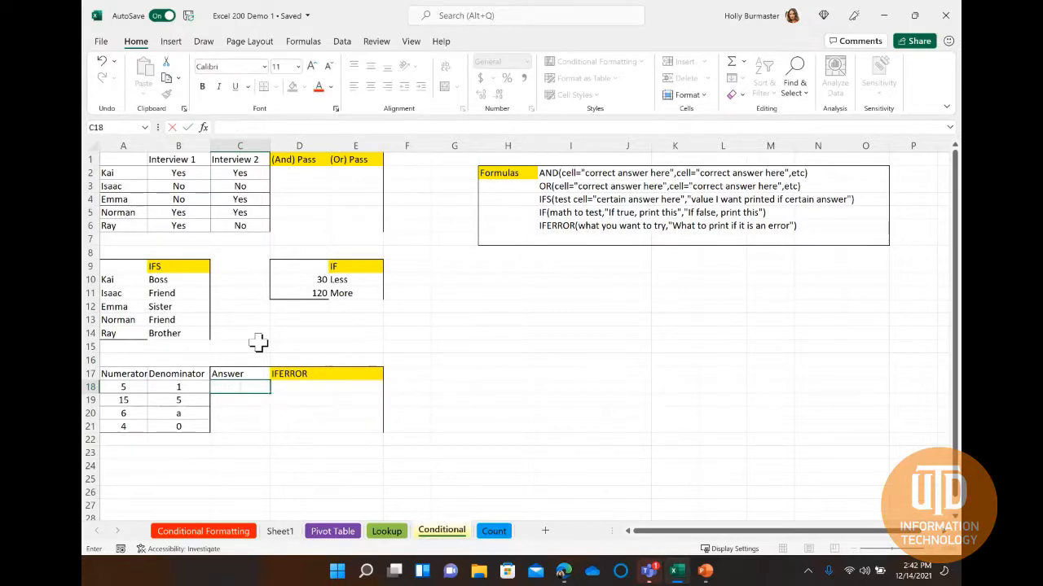
# Enter the formula =A18/B18 in cell C18 of the Answer column.
pyautogui.write('=')
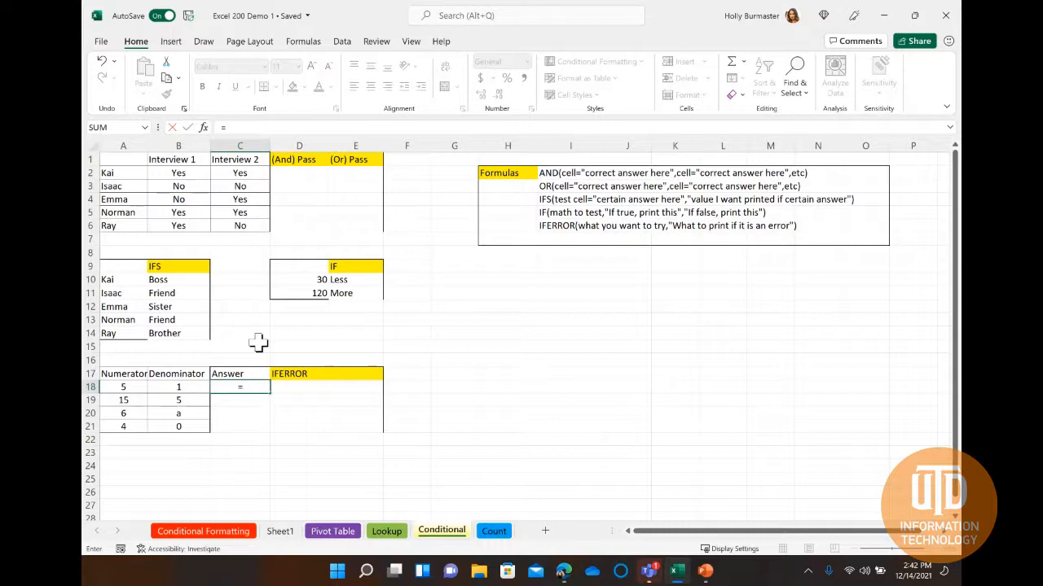
pyautogui.click(123, 389)
pyautogui.write('/')
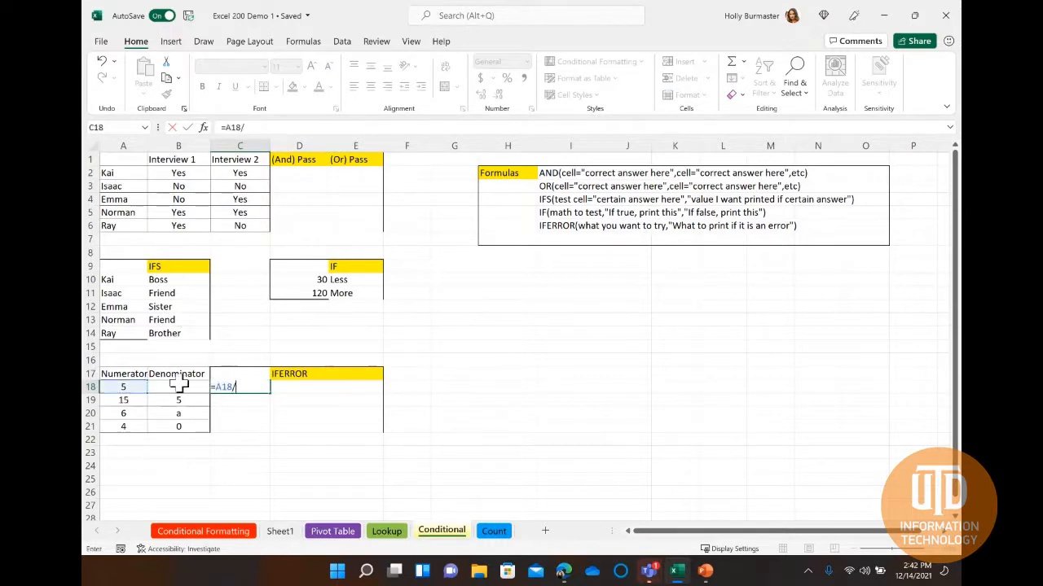
pyautogui.click(176, 387)
pyautogui.press('Return')
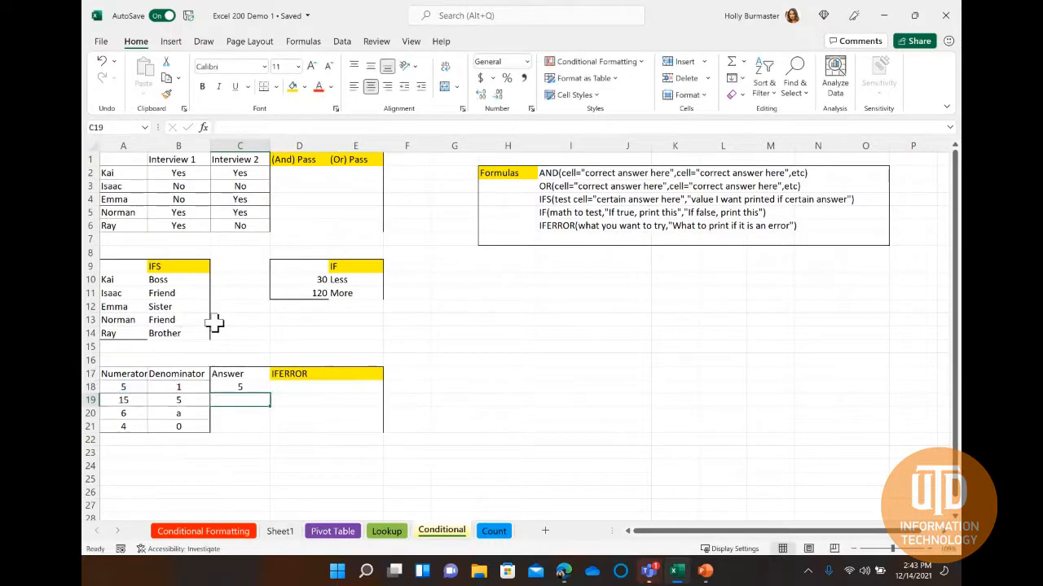
# Fill the division formula from C18 down to C21 and check the copied formulas in C20 and C21.
pyautogui.click(244, 387)
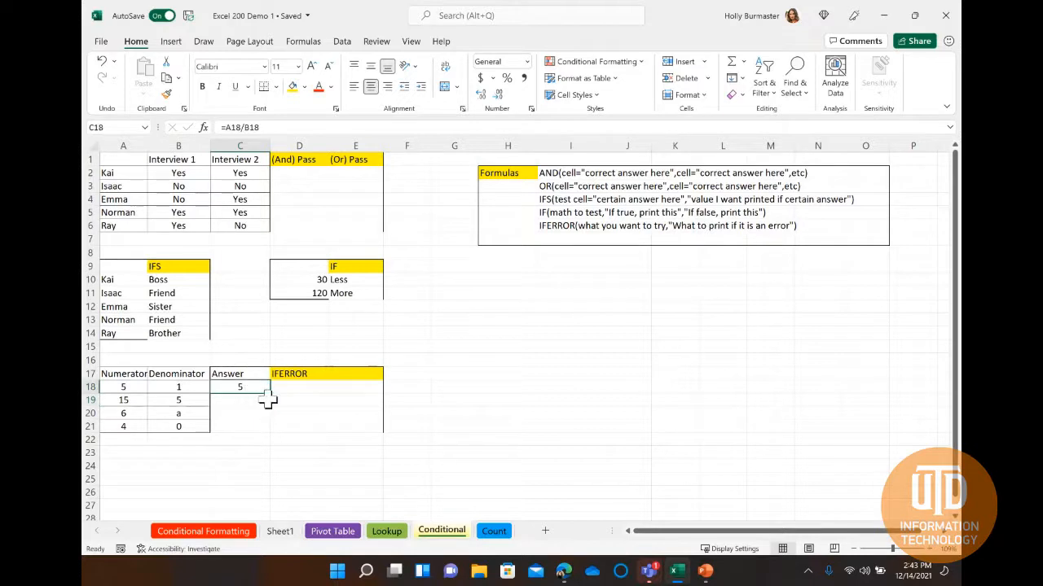
pyautogui.moveTo(267, 401); pyautogui.dragTo(269, 433)
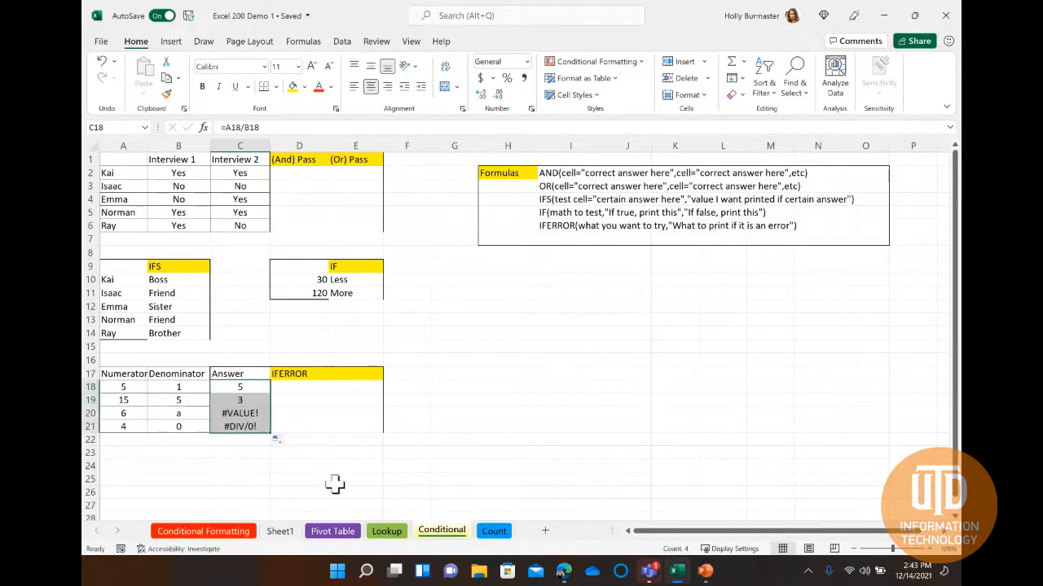
pyautogui.click(263, 414)
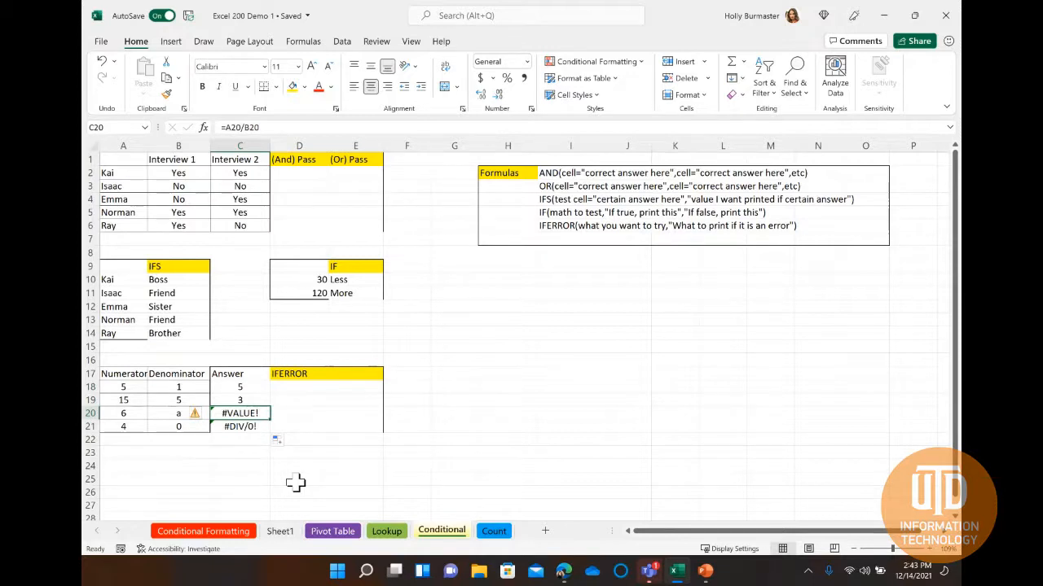
pyautogui.press('Down')
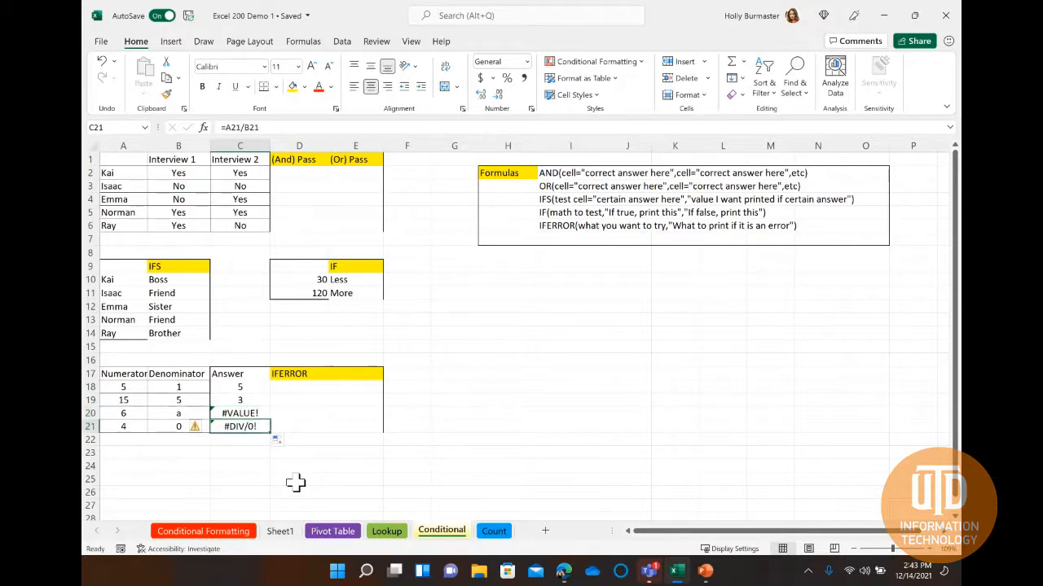
# Enter =IFERROR(A18/B18,"") in cell D18 so that a division error gives a blank.
pyautogui.doubleClick(298, 390)
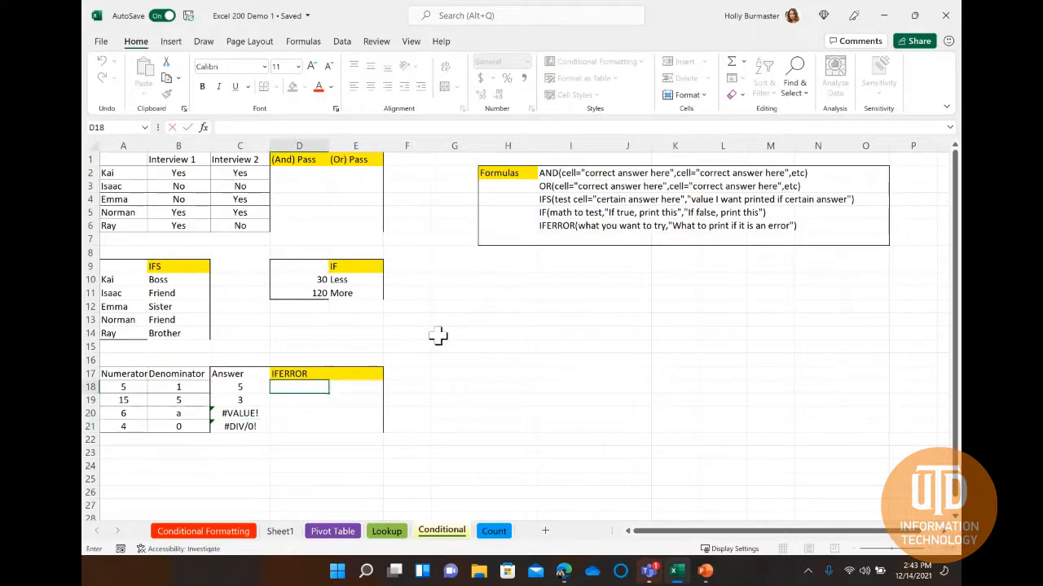
pyautogui.write('=IF')
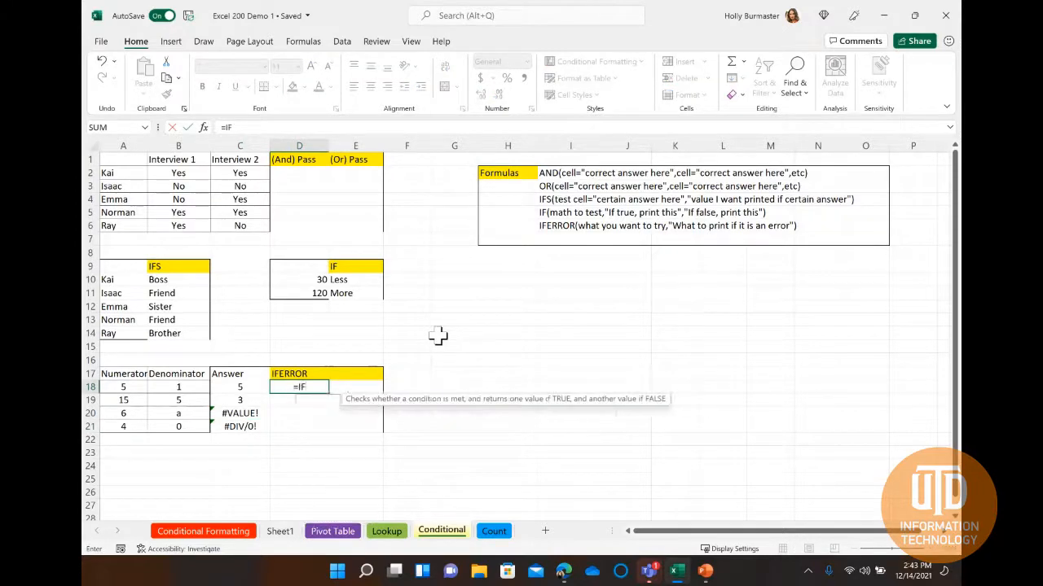
pyautogui.write('ERROR(')
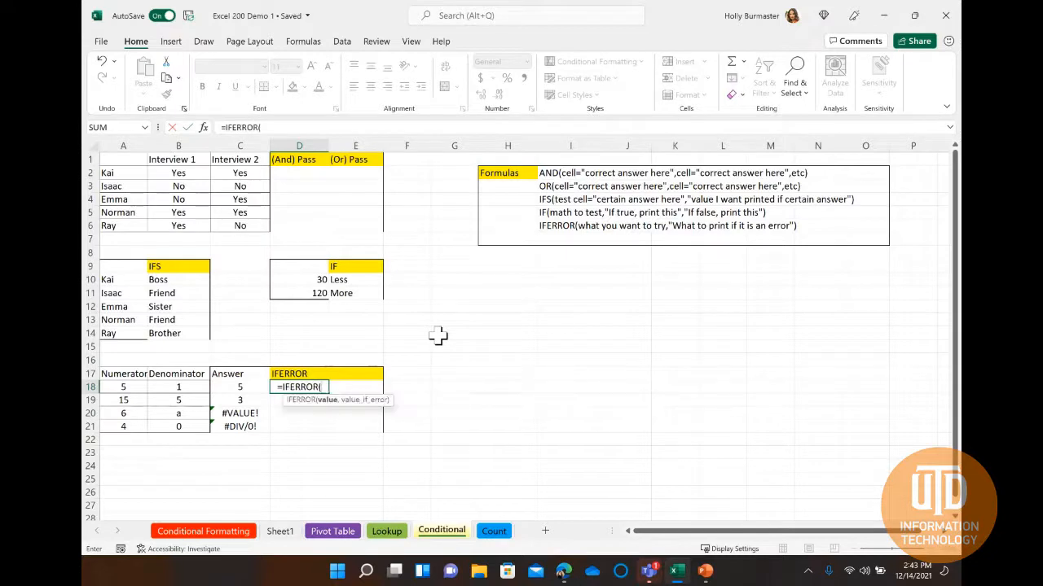
pyautogui.click(127, 389)
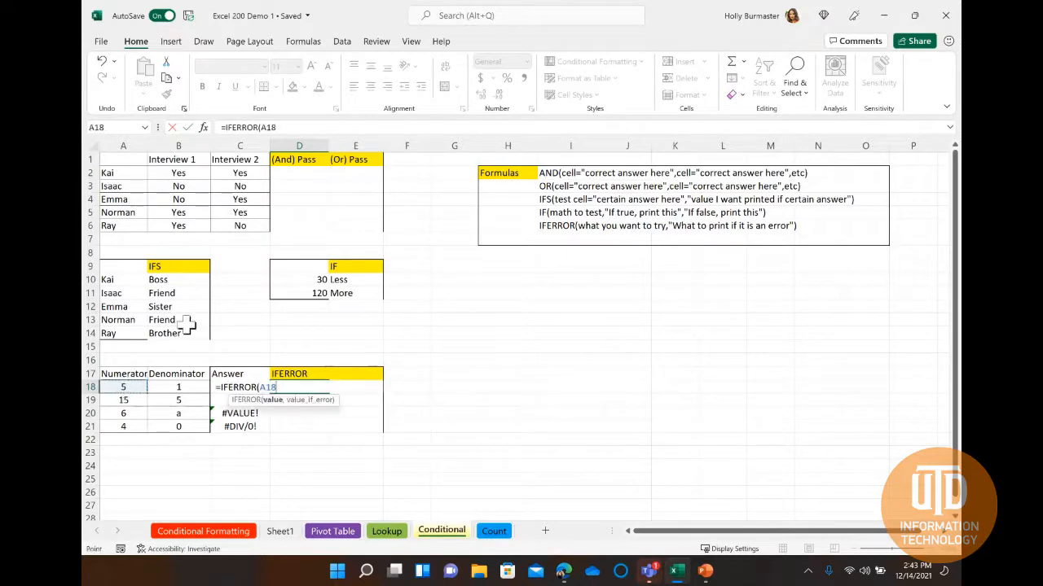
pyautogui.write('/')
pyautogui.click(180, 388)
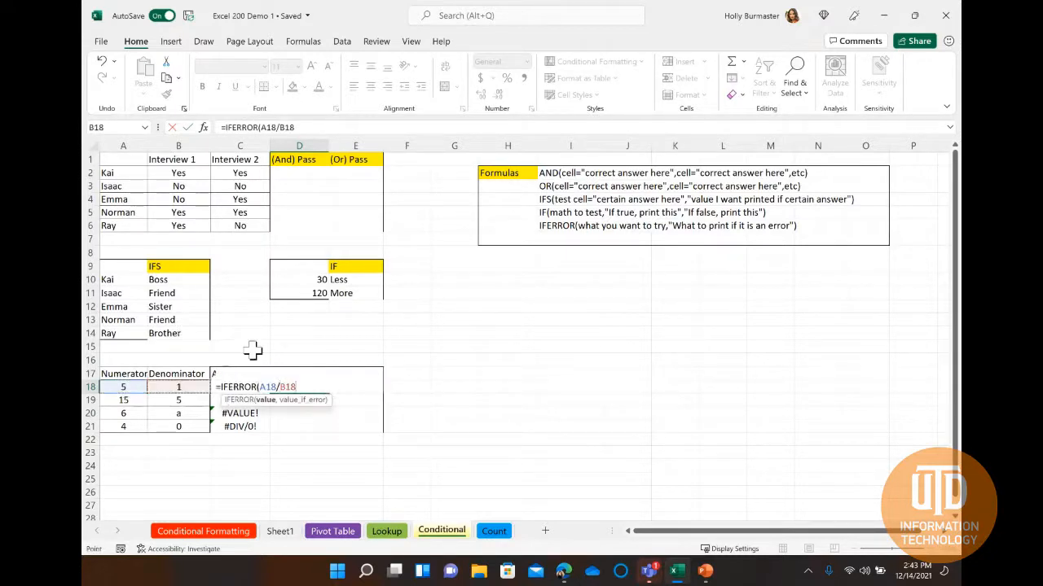
pyautogui.write(',')
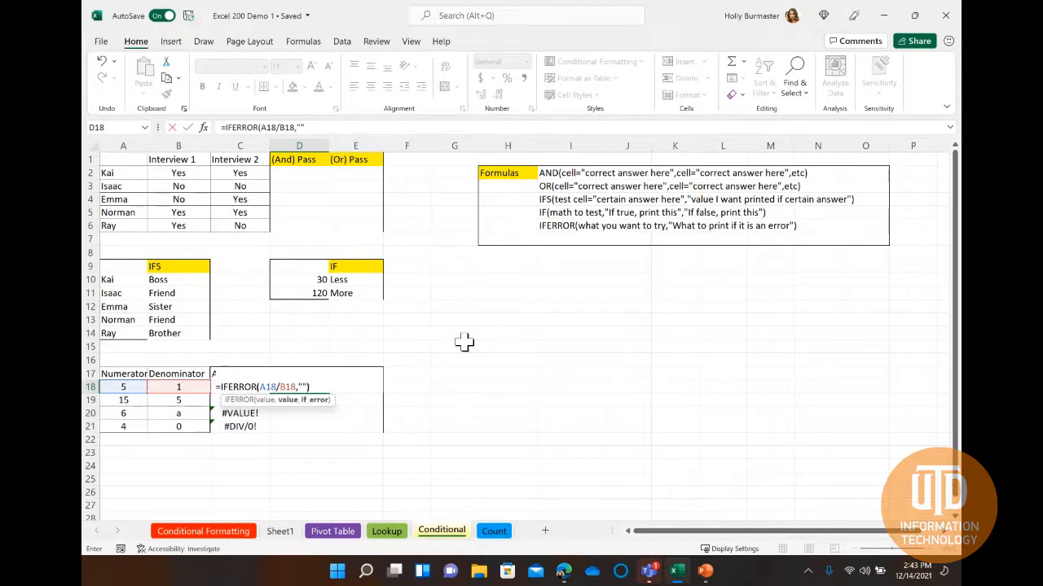
pyautogui.write(')')
pyautogui.press('Return')
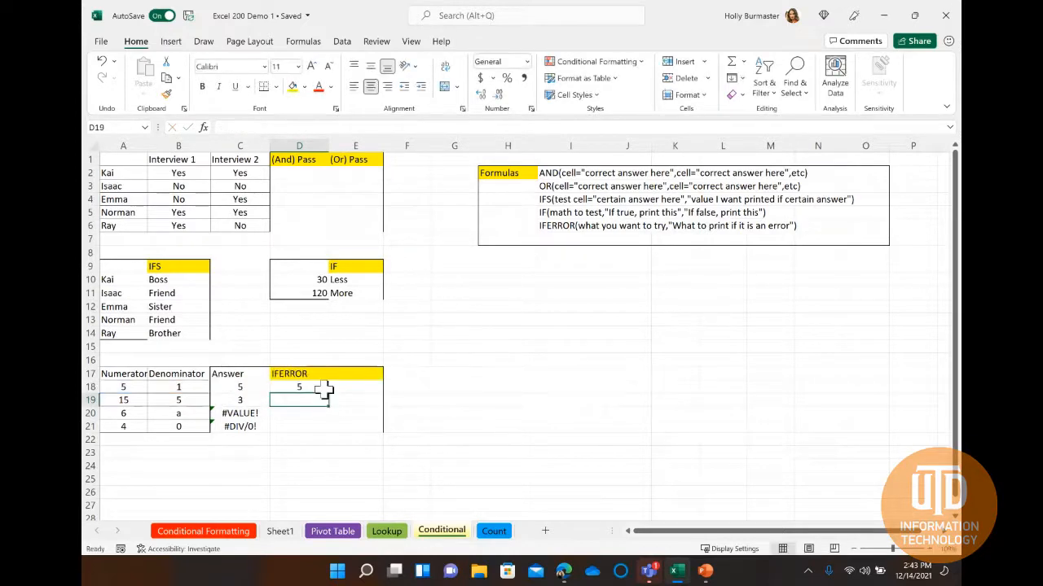
# Fill the IFERROR formula from D18 down to D21 and check the copied formulas in the cells below.
pyautogui.click(324, 386)
pyautogui.moveTo(329, 394); pyautogui.dragTo(323, 429)
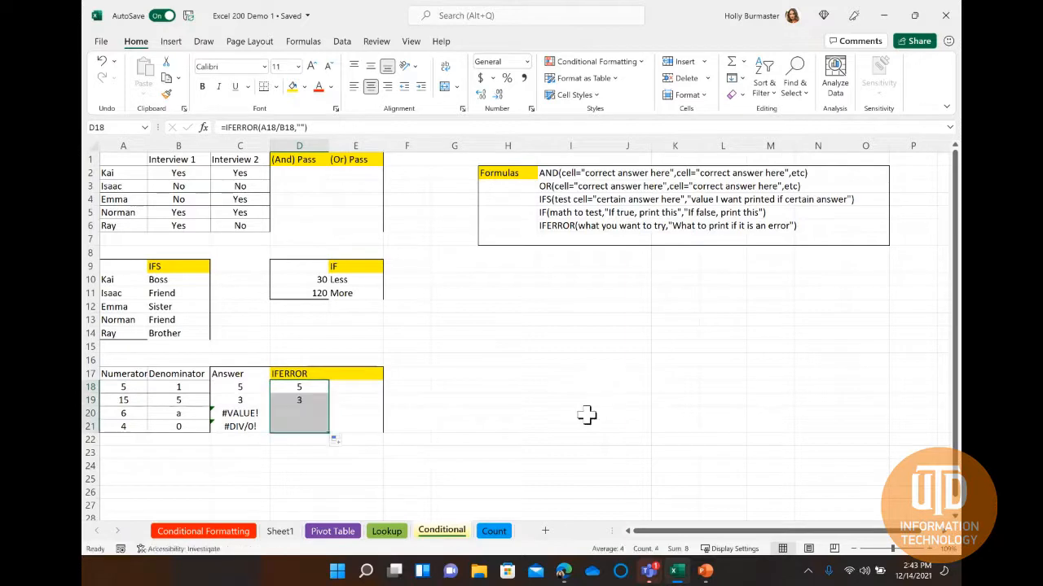
pyautogui.click(315, 400)
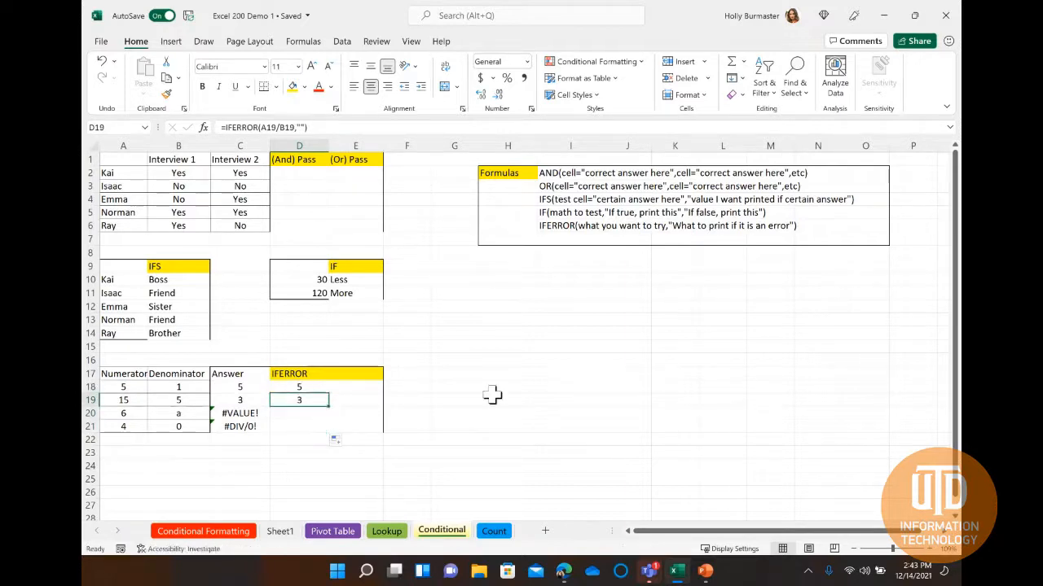
pyautogui.press('Down')
pyautogui.press('Down')
pyautogui.press('Up')
pyautogui.press('Down')
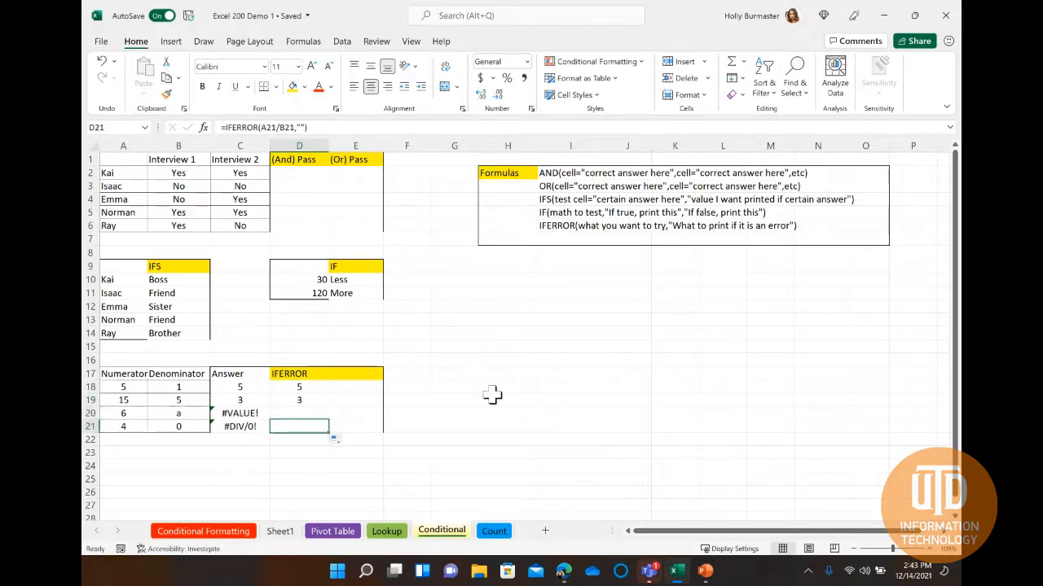
# Enter =IFERROR(A18/B18,"Error") in cell E18 so that a division error gives the text "Error".
pyautogui.click(361, 388)
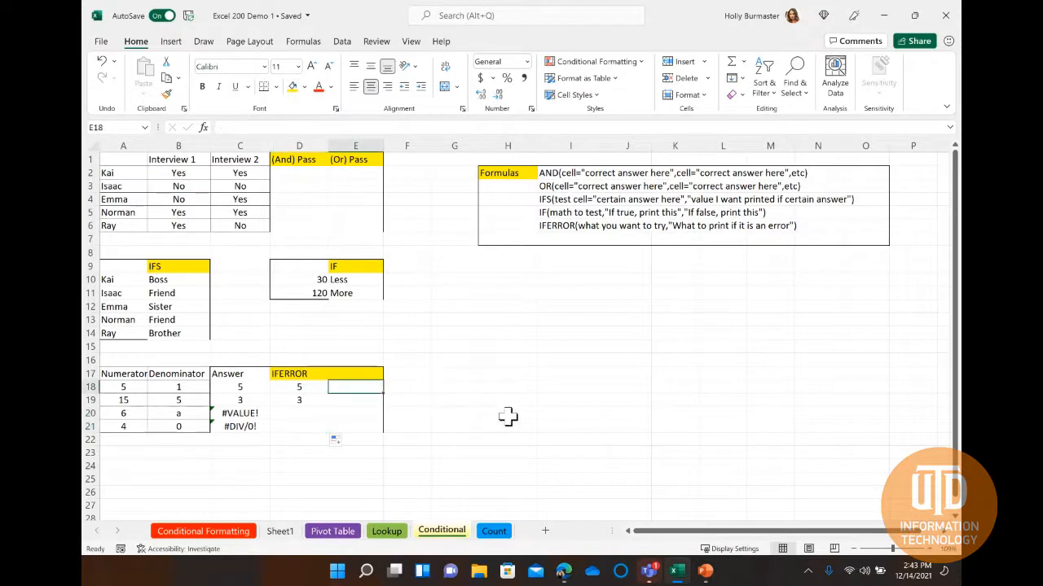
pyautogui.doubleClick(363, 390)
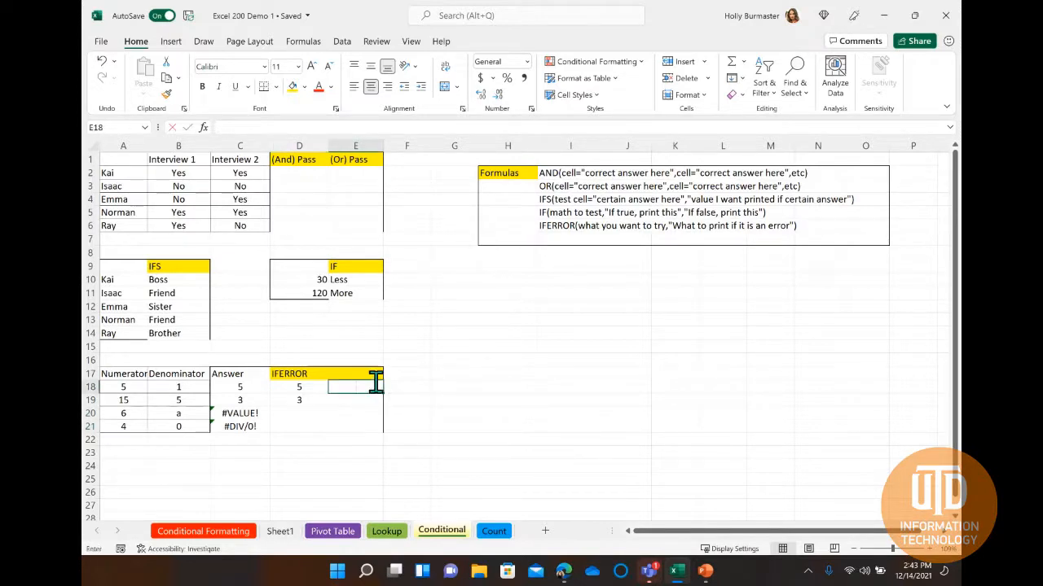
pyautogui.write('=')
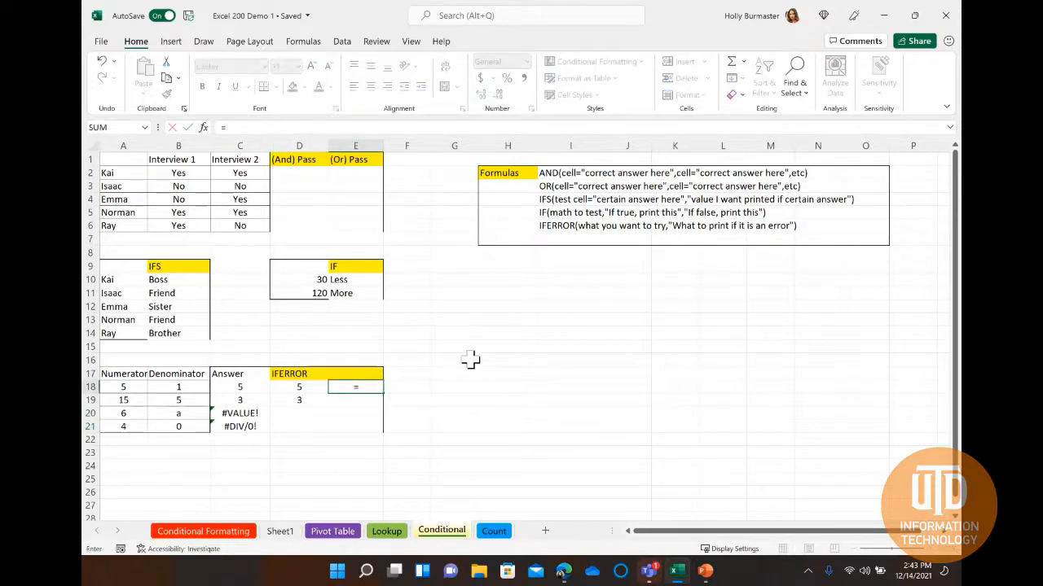
pyautogui.write('iferro')
pyautogui.press('Tab')
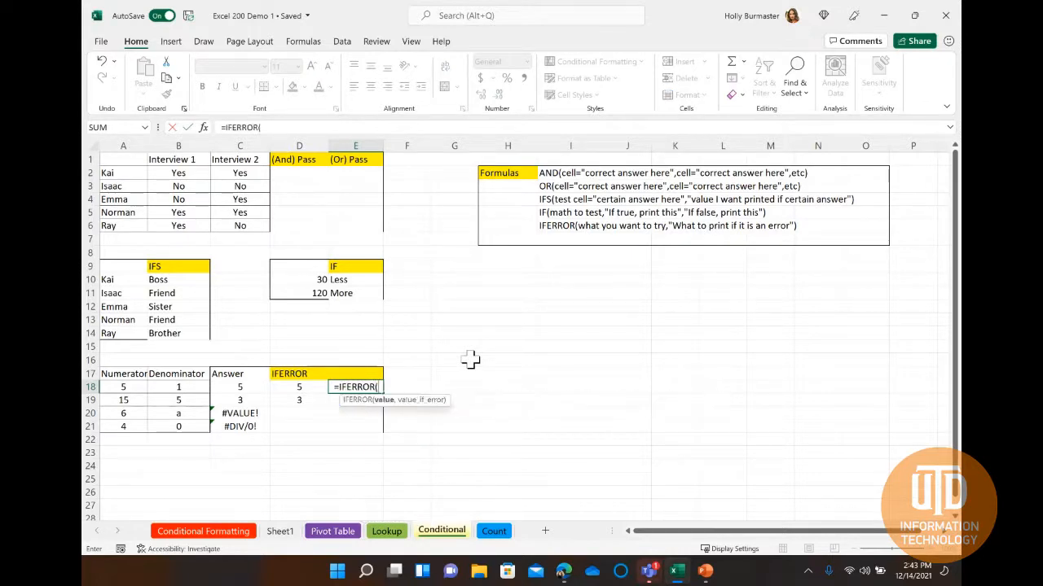
pyautogui.click(123, 389)
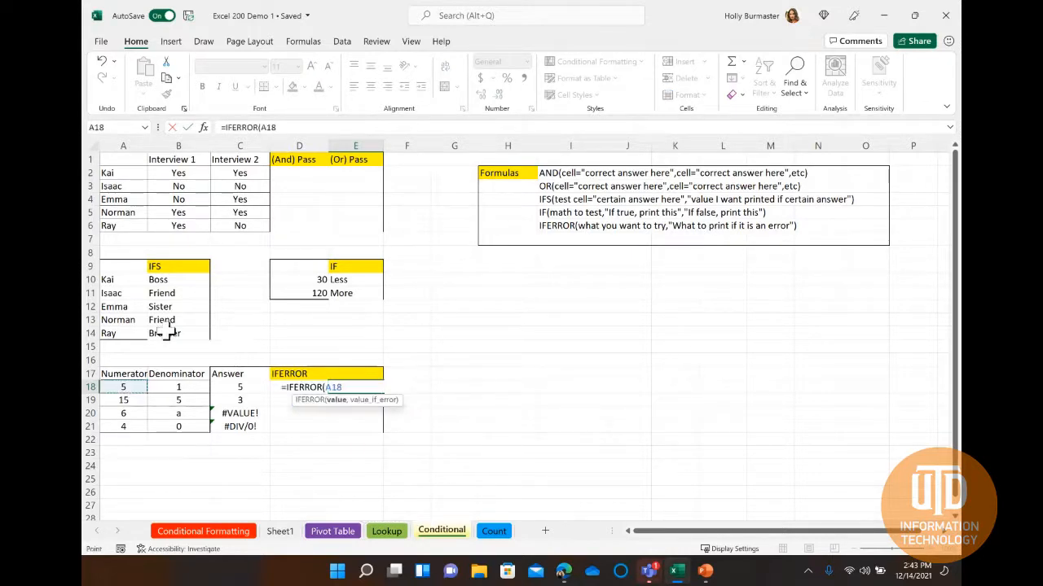
pyautogui.write('/')
pyautogui.click(179, 388)
pyautogui.write(',')
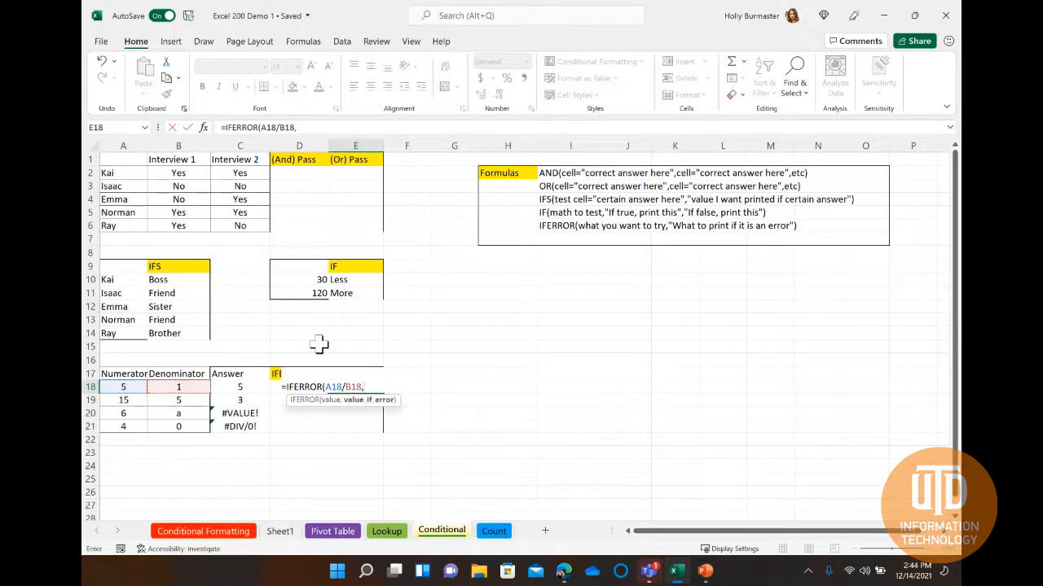
pyautogui.write('"Error")')
pyautogui.press('Return')
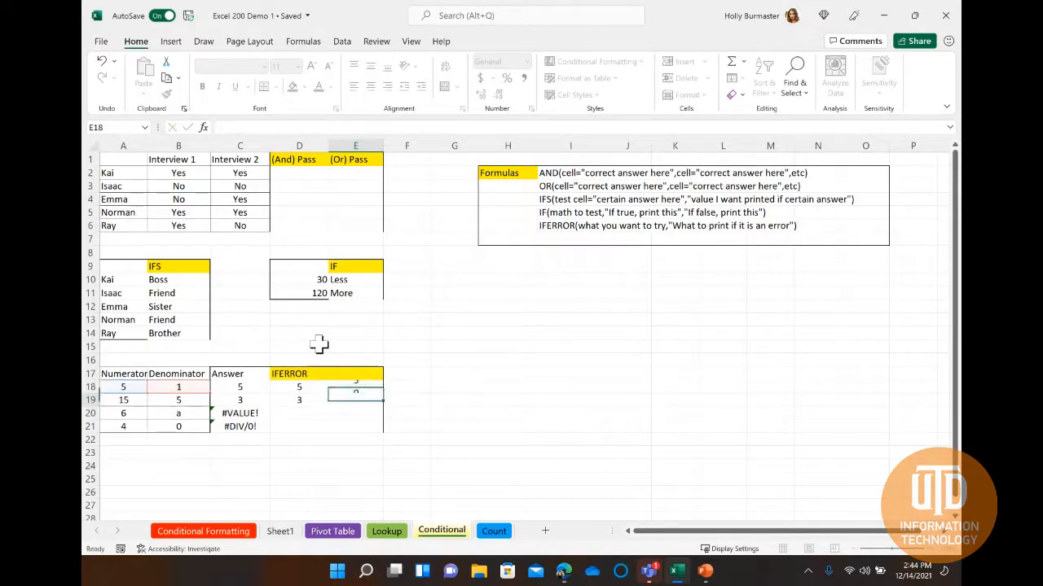
# Fill the IFERROR formula that returns "Error" from cell E18 down to E21.
pyautogui.click(355, 388)
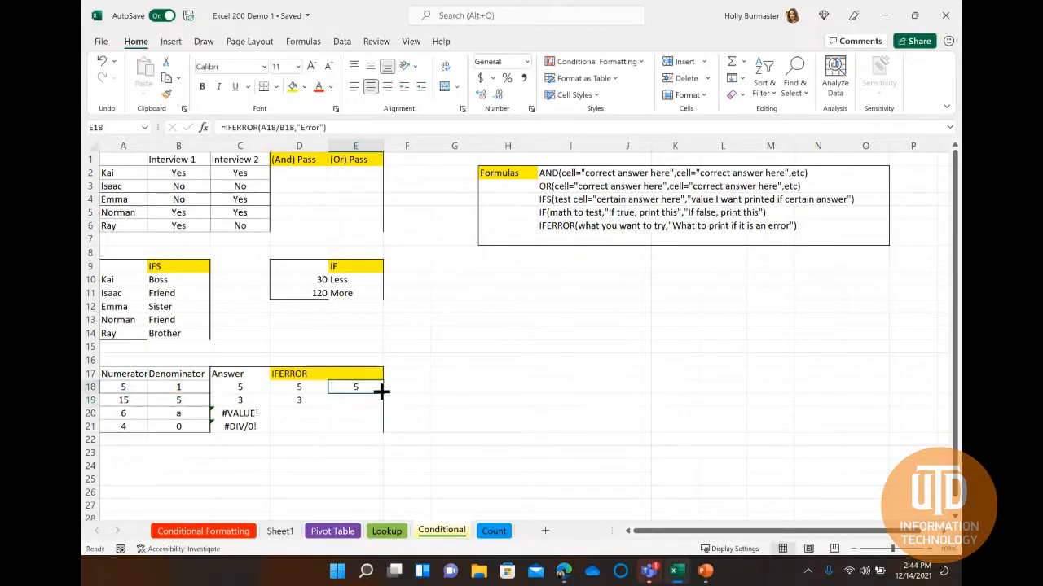
pyautogui.moveTo(382, 396); pyautogui.dragTo(379, 427)
pyautogui.click(409, 414)
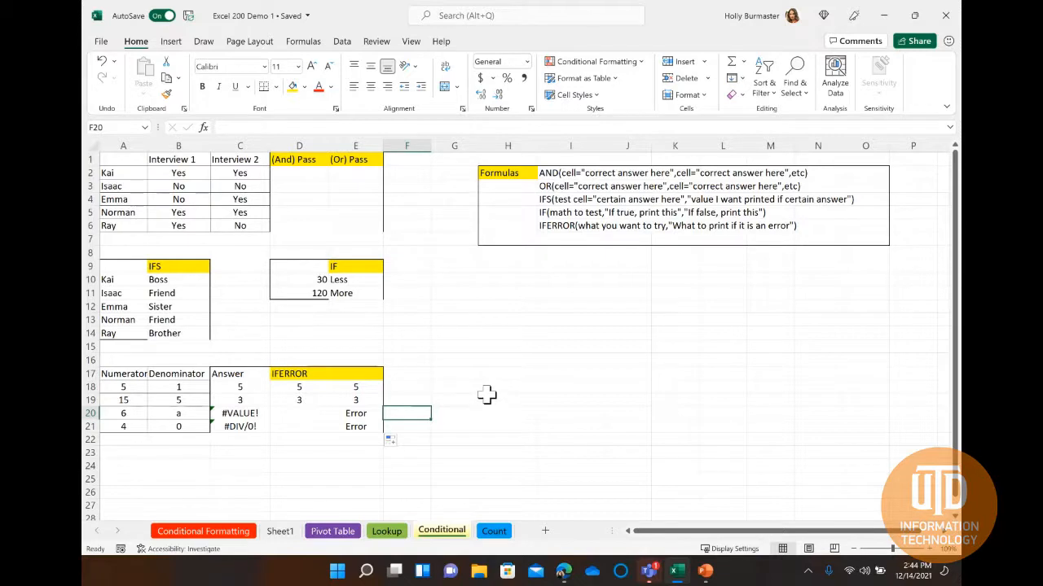
# Enter =AND(B2="Yes",C2="Yes") in cell D2 to test whether both interviews were passed.
pyautogui.click(304, 175)
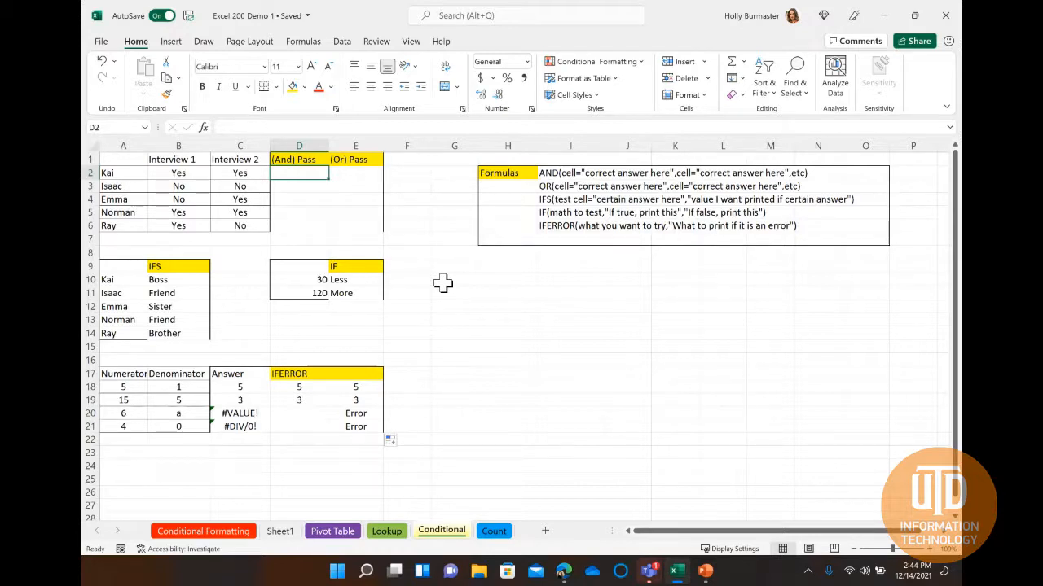
pyautogui.click(182, 173)
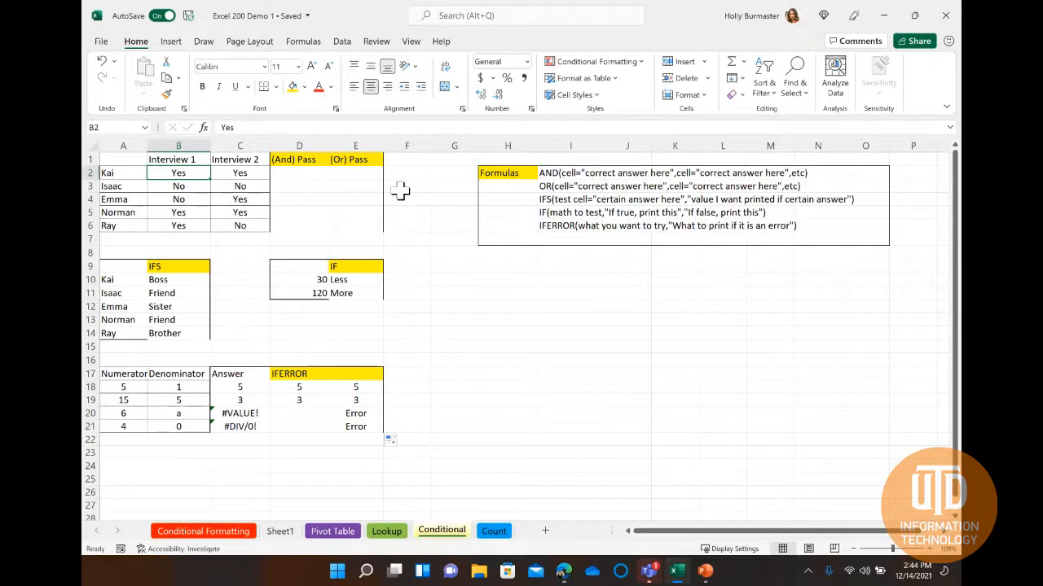
pyautogui.press('Right')
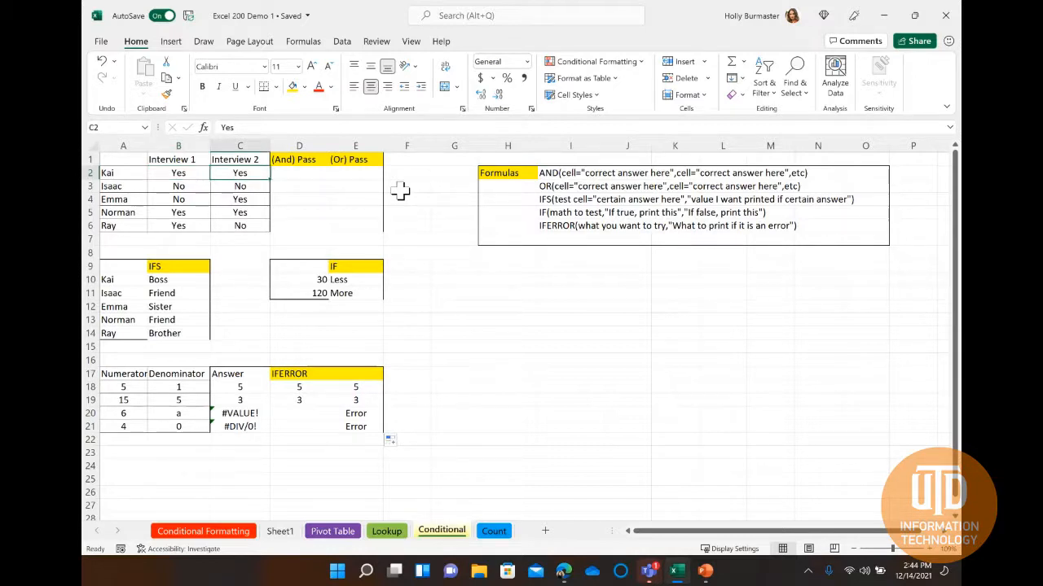
pyautogui.press('Right')
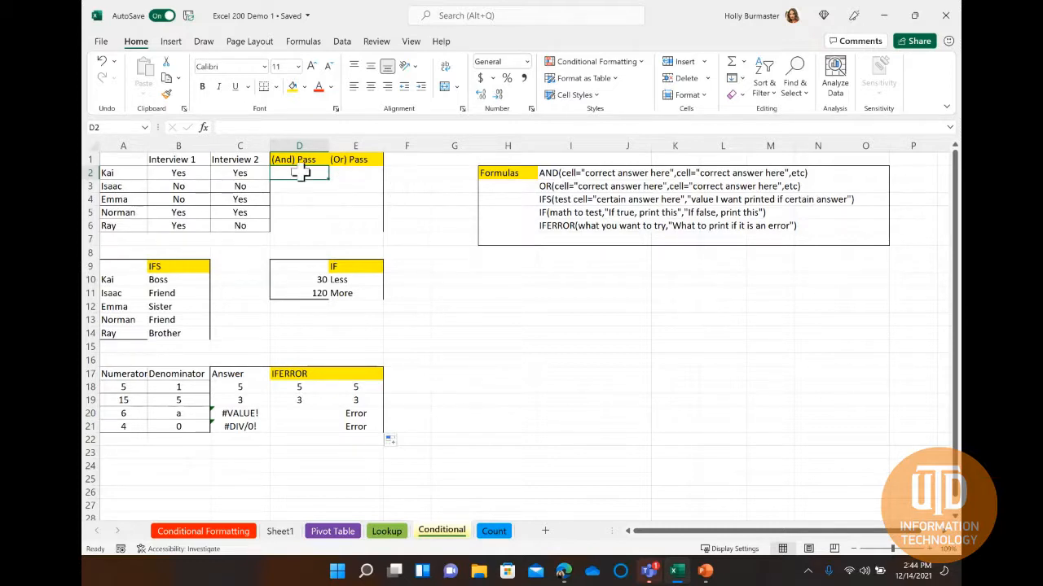
pyautogui.click(300, 172)
pyautogui.write('=')
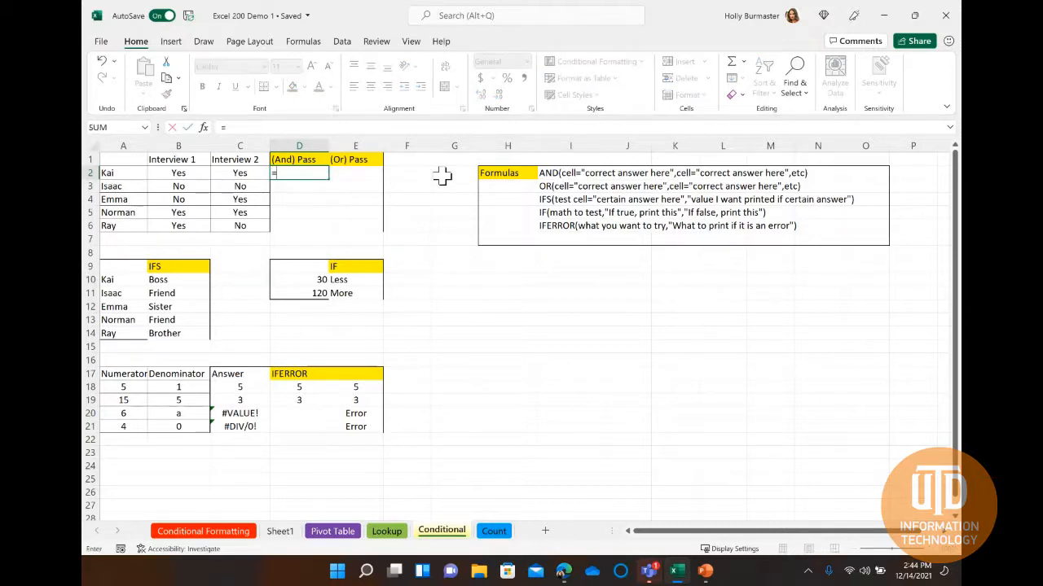
pyautogui.write('AND(')
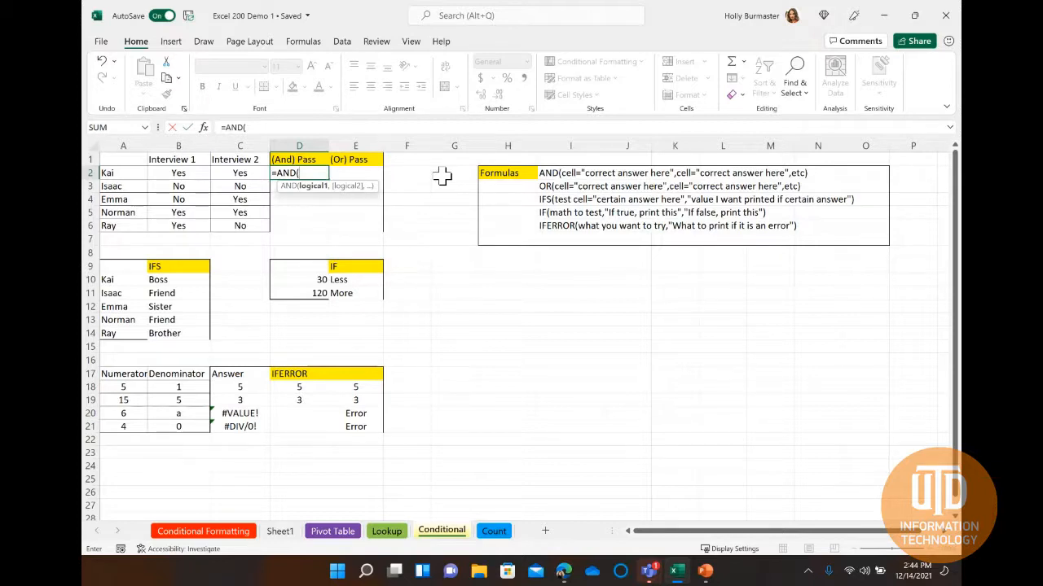
pyautogui.click(177, 174)
pyautogui.write('=')
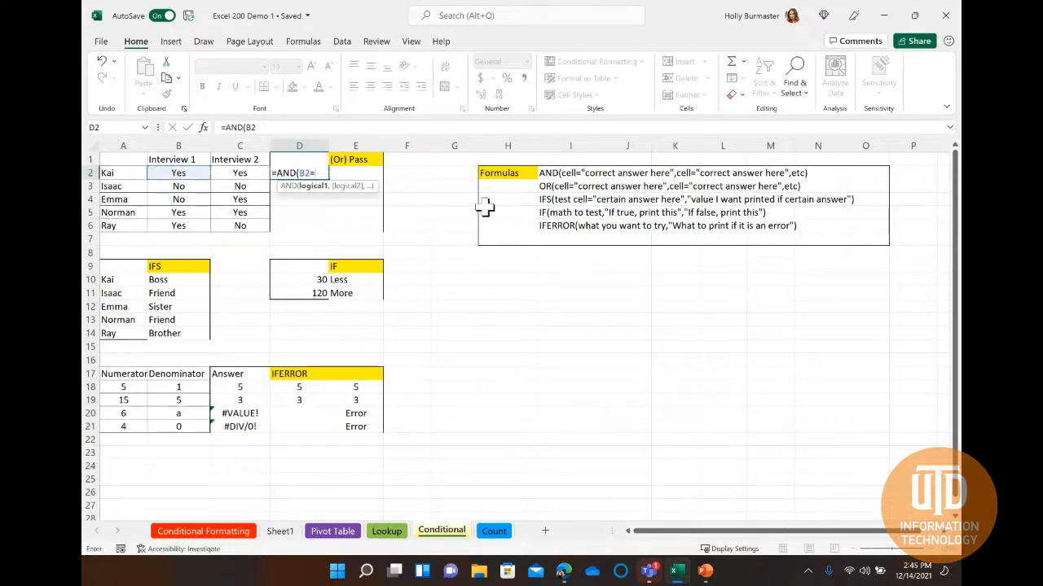
pyautogui.write('"Yes",')
pyautogui.click(240, 174)
pyautogui.write('="Yes"')
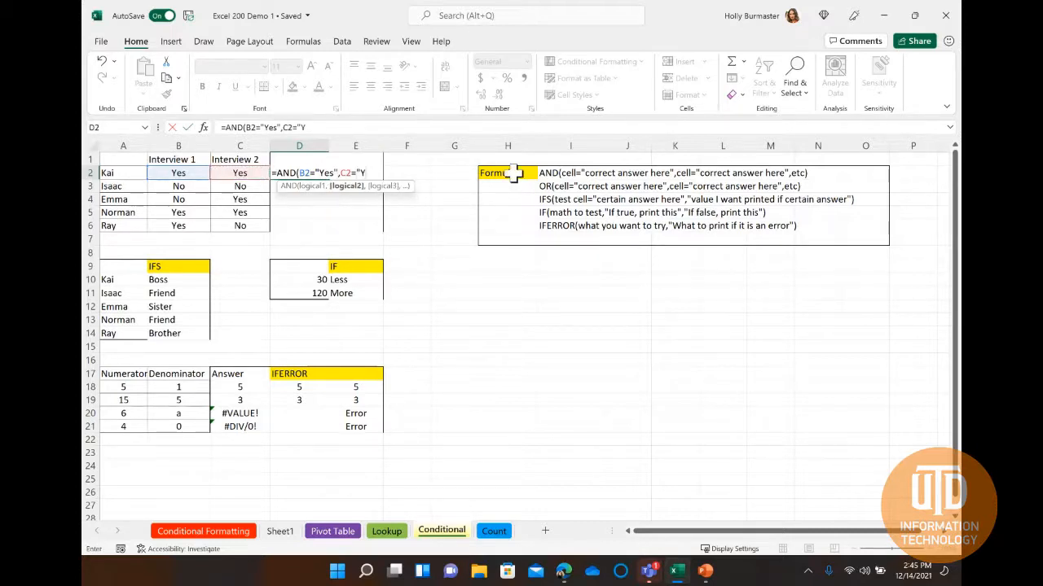
pyautogui.write(')')
pyautogui.press('Return')
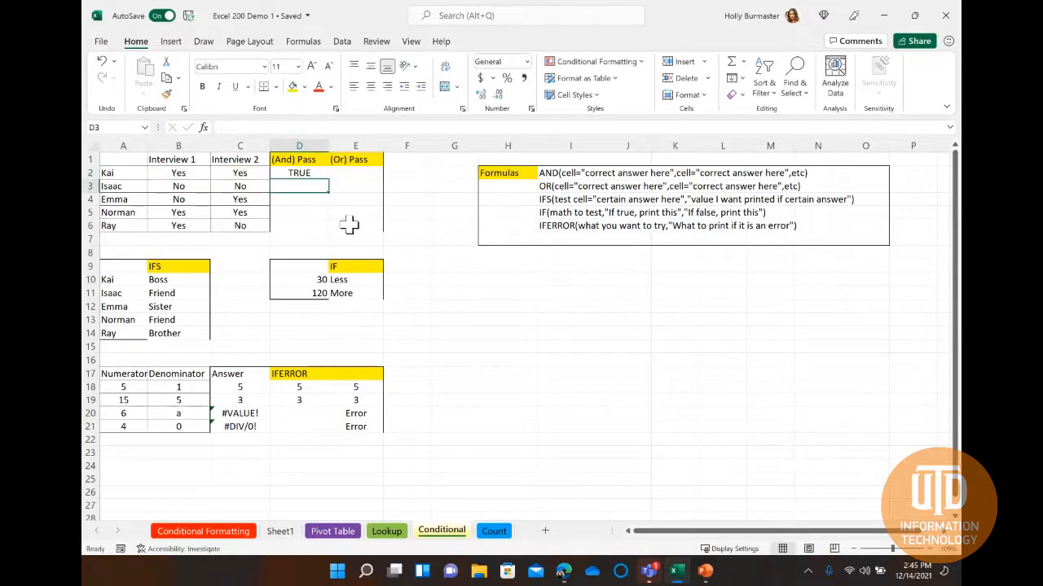
# Fill the AND formula from cell D2 down to D6.
pyautogui.click(306, 172)
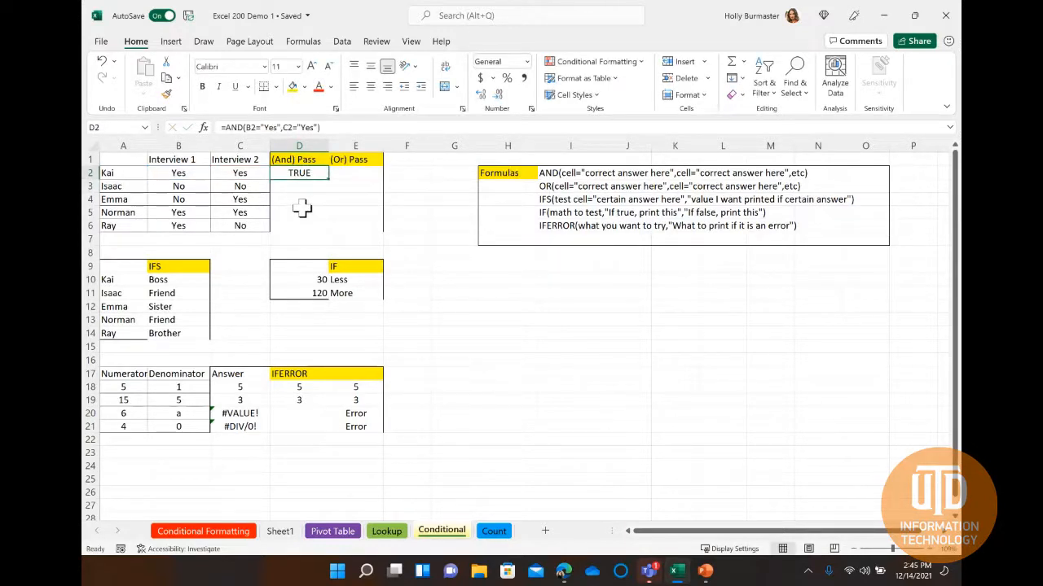
pyautogui.moveTo(327, 180); pyautogui.dragTo(326, 230)
# Compare each AND result in D2:D6 with the Interview 1 and Interview 2 answers in its row.
pyautogui.click(318, 172)
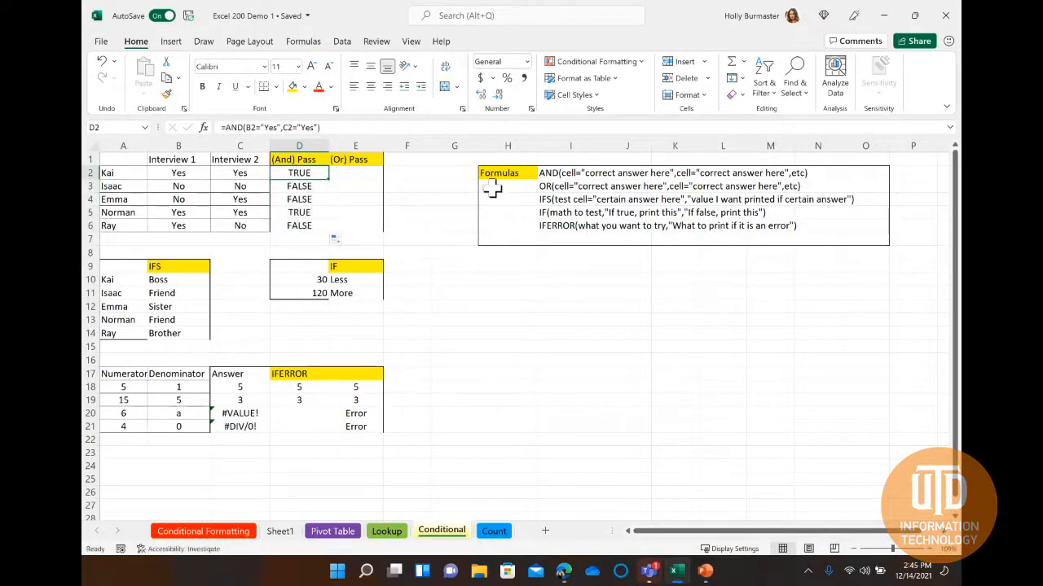
pyautogui.press('Down')
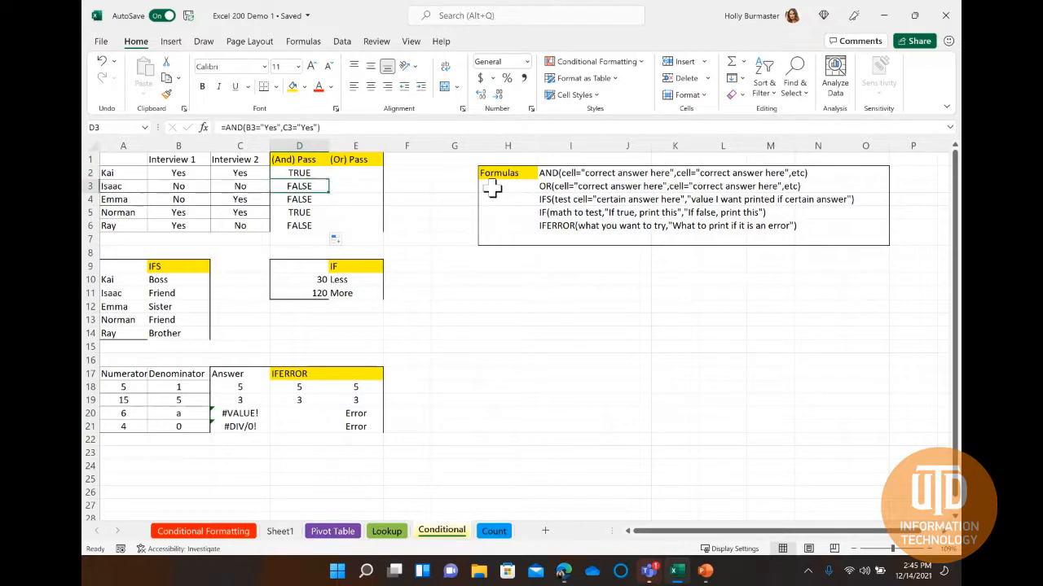
pyautogui.press('Left')
pyautogui.press('Right')
pyautogui.press('Down')
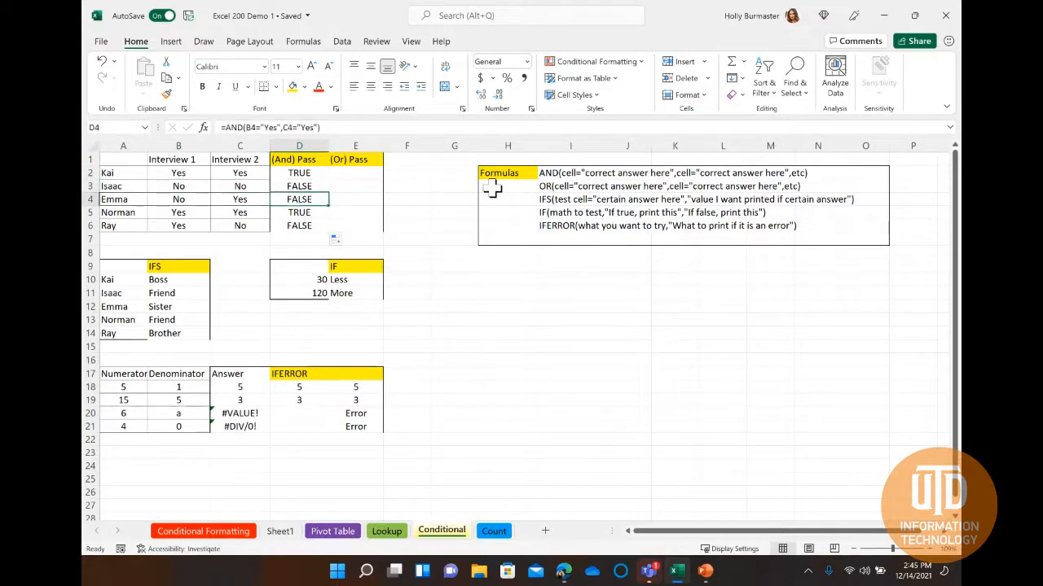
pyautogui.press('Left')
pyautogui.press('Left')
pyautogui.press('Right')
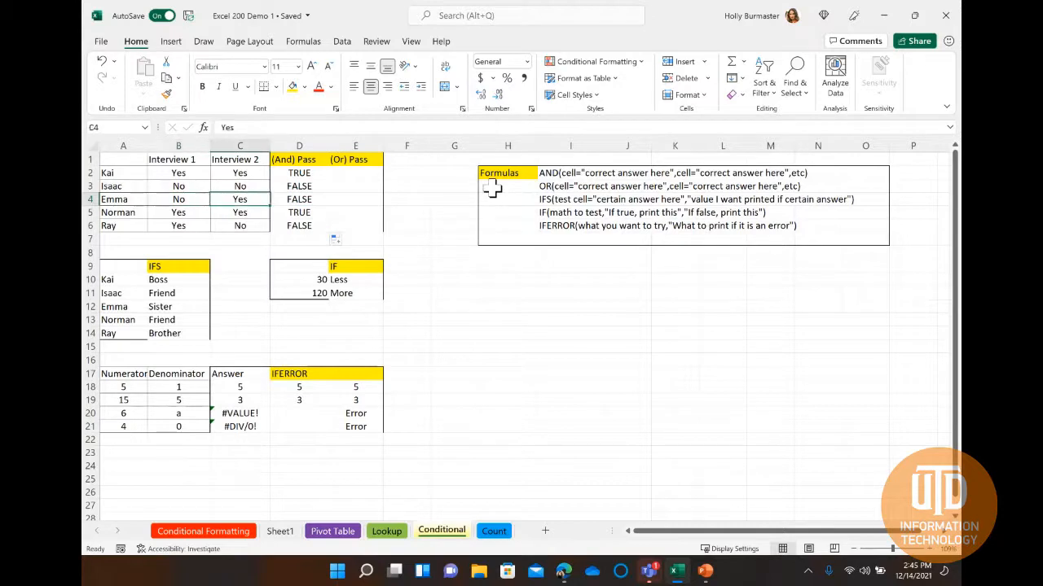
pyautogui.press('Left')
pyautogui.press('Right')
pyautogui.press('Right')
pyautogui.press('Down')
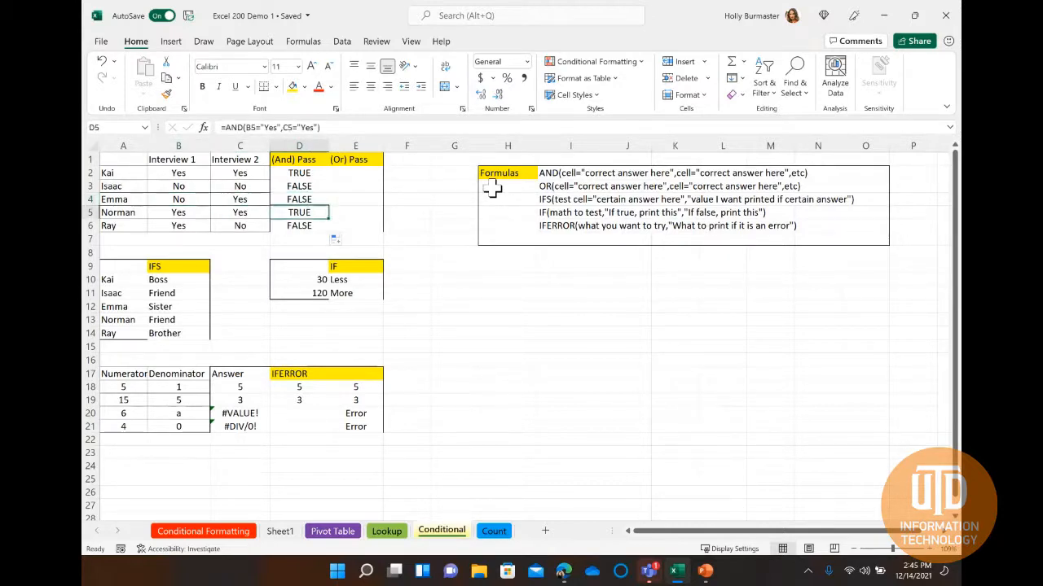
pyautogui.press('Left')
pyautogui.press('Left')
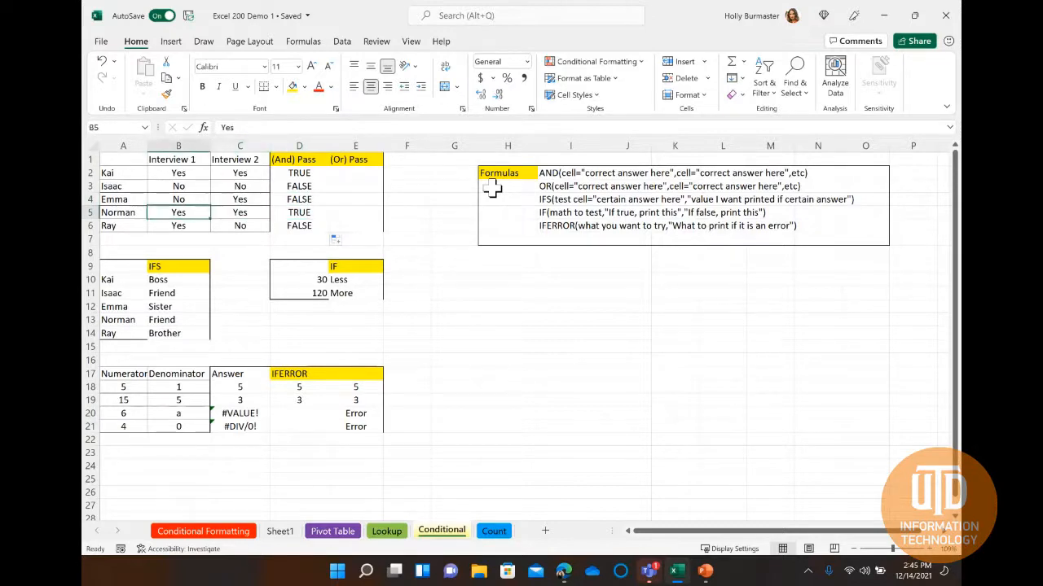
pyautogui.press('Right')
pyautogui.press('Right')
pyautogui.press('Down')
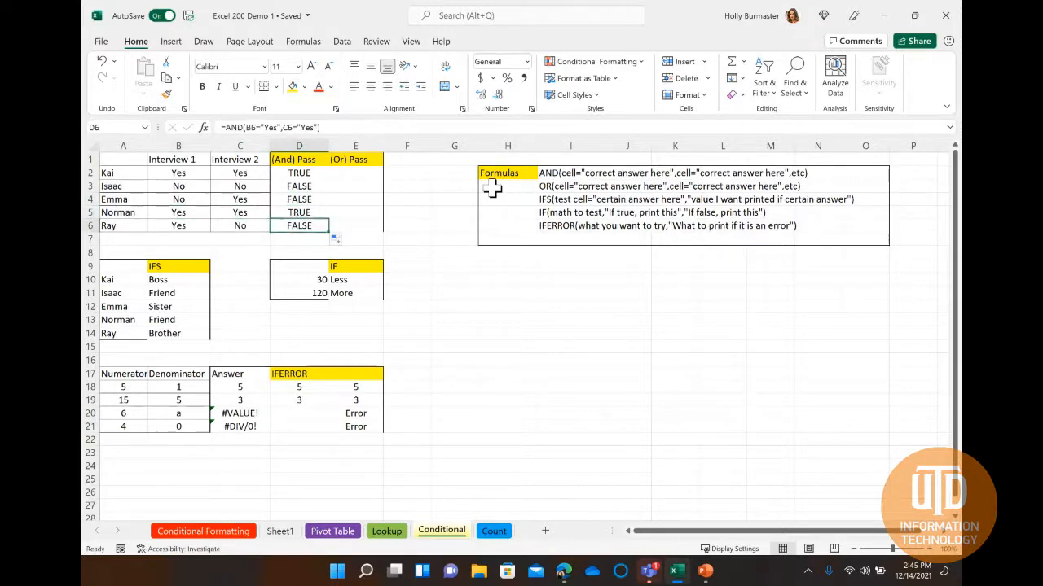
pyautogui.press('Left')
pyautogui.press('Left')
pyautogui.press('Right')
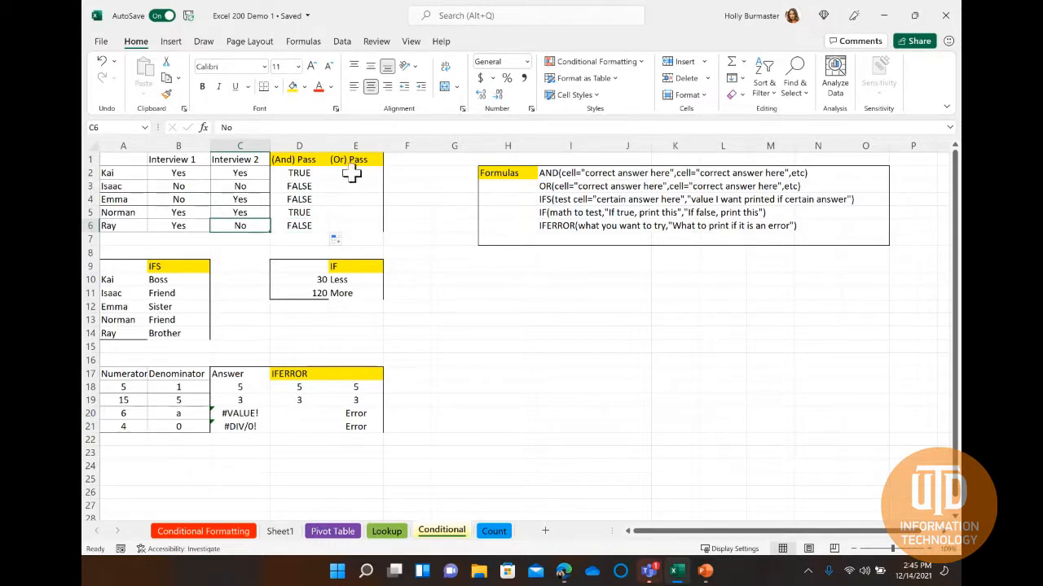
# Enter =OR(B2="Yes",C2="Yes") in cell E2 to test whether at least one interview was passed.
pyautogui.click(356, 173)
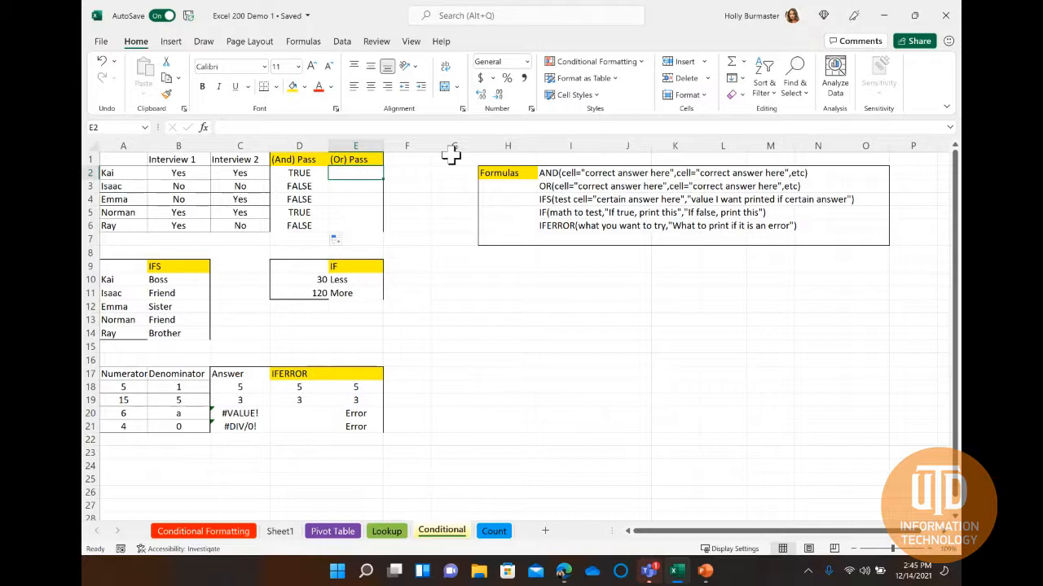
pyautogui.doubleClick(347, 173)
pyautogui.write('=')
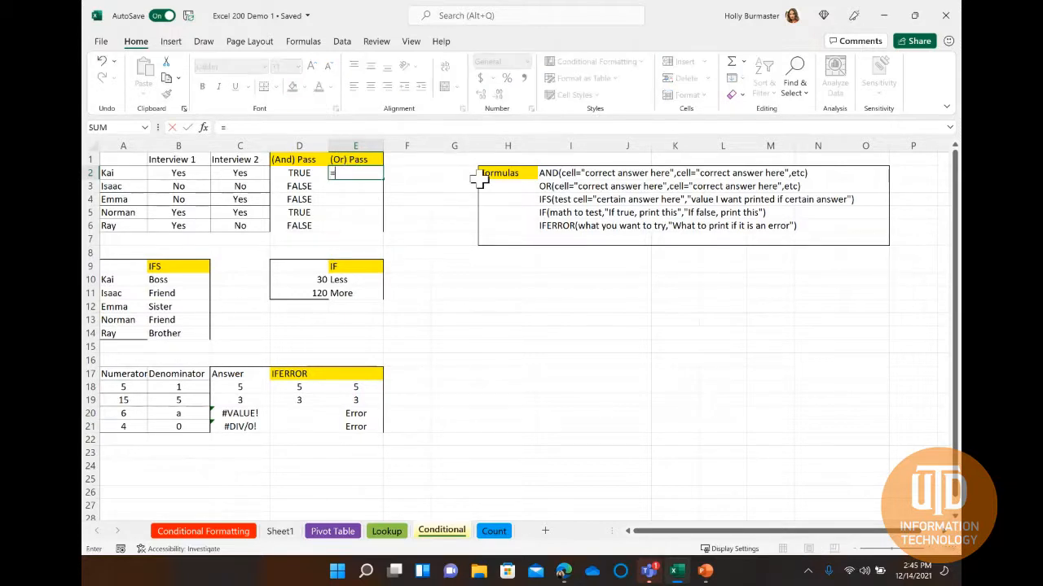
pyautogui.write('OR(')
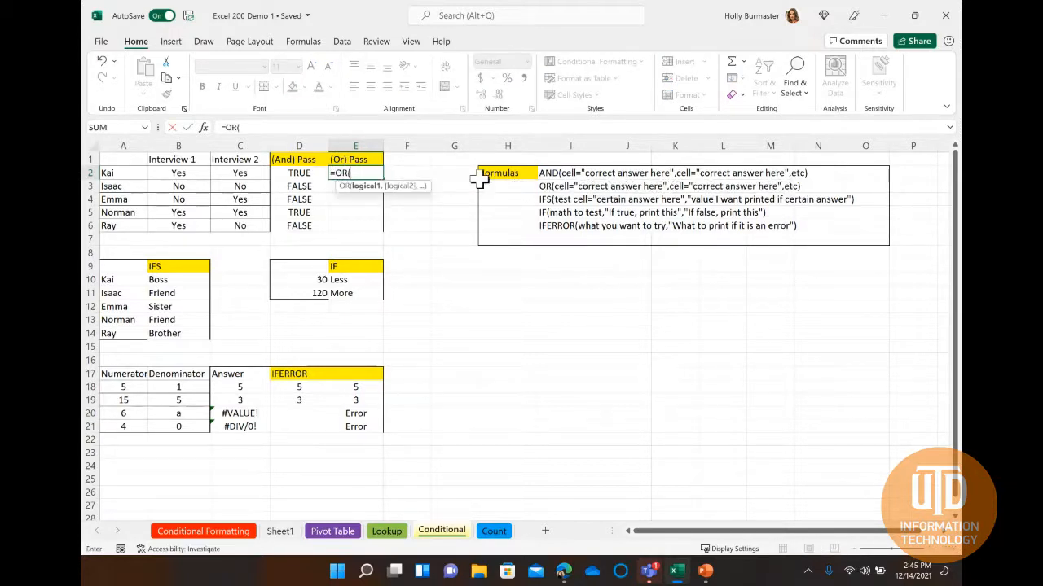
pyautogui.click(184, 173)
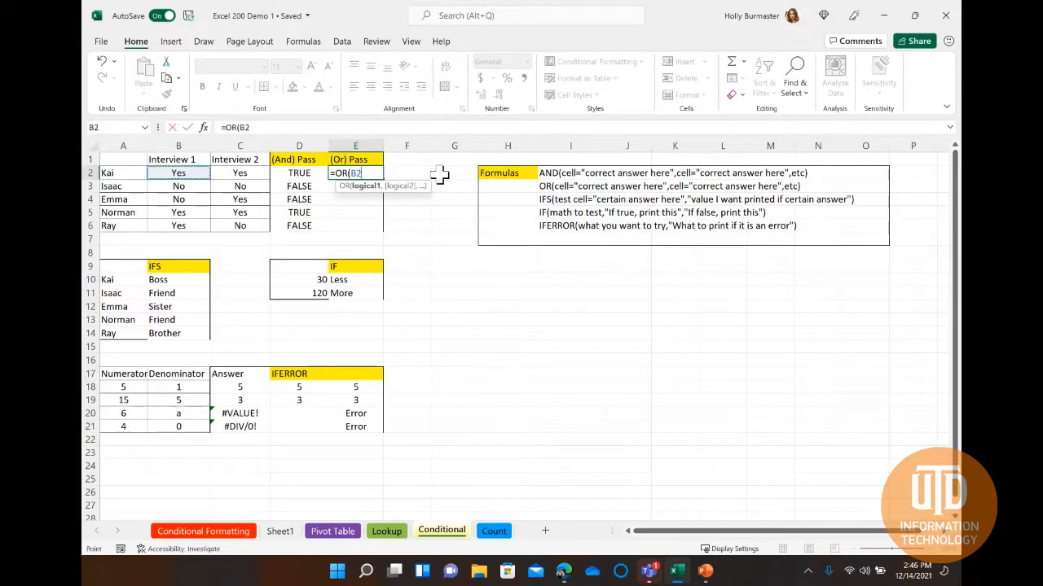
pyautogui.write('="Yes",')
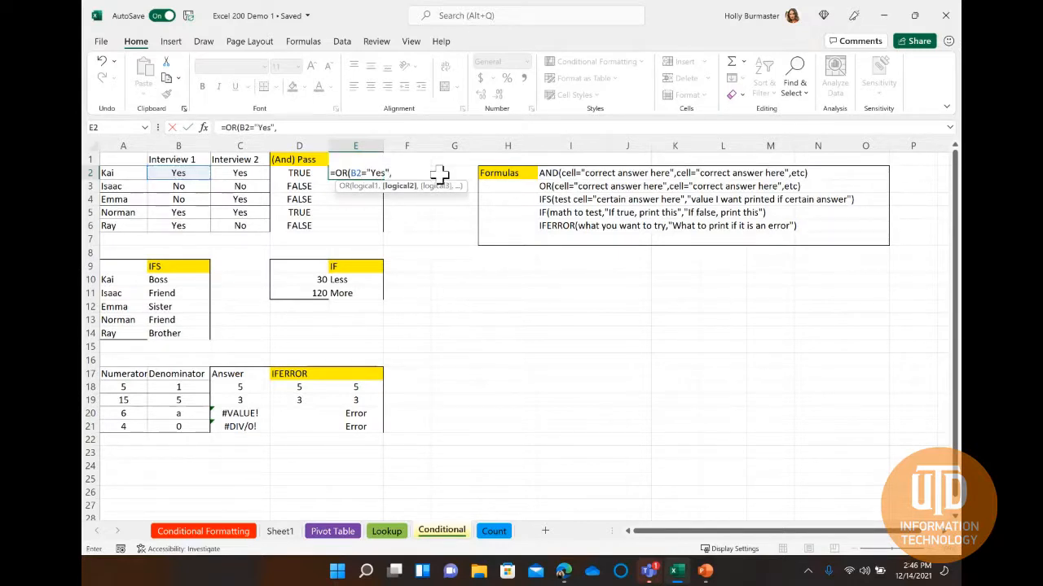
pyautogui.click(237, 173)
pyautogui.write('="')
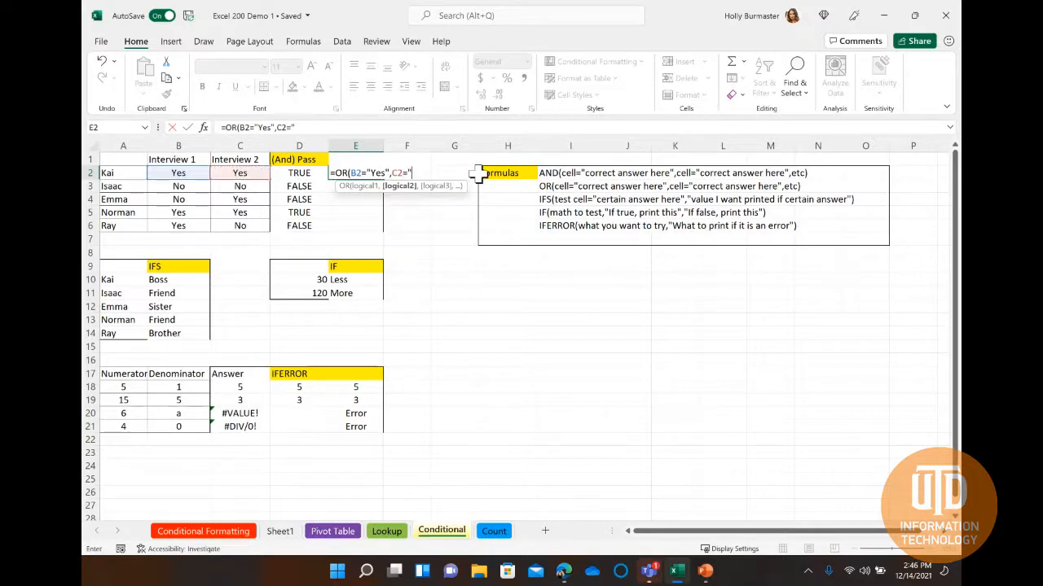
pyautogui.write('Yes"')
pyautogui.press('Return')
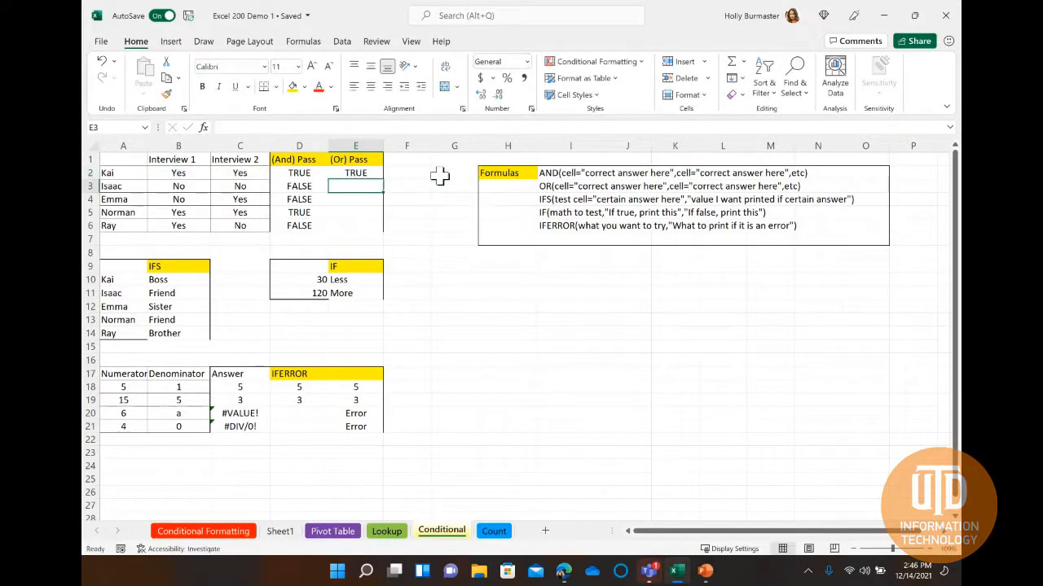
# Fill the OR formula from cell E2 down to E6 and check the copied formulas row by row.
pyautogui.click(358, 173)
pyautogui.moveTo(383, 180); pyautogui.dragTo(380, 231)
pyautogui.click(359, 173)
pyautogui.press('Down')
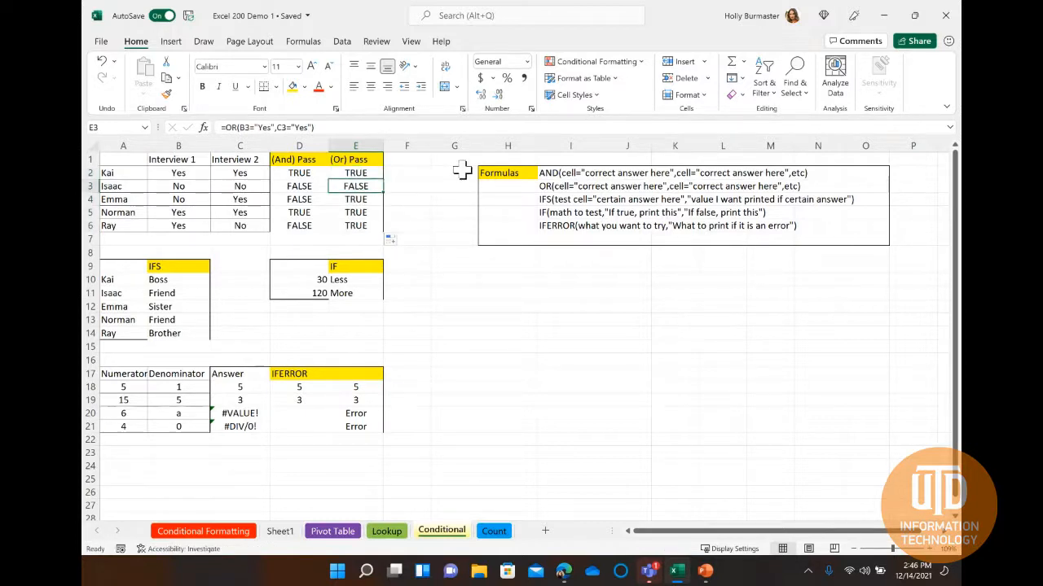
pyautogui.press('Down')
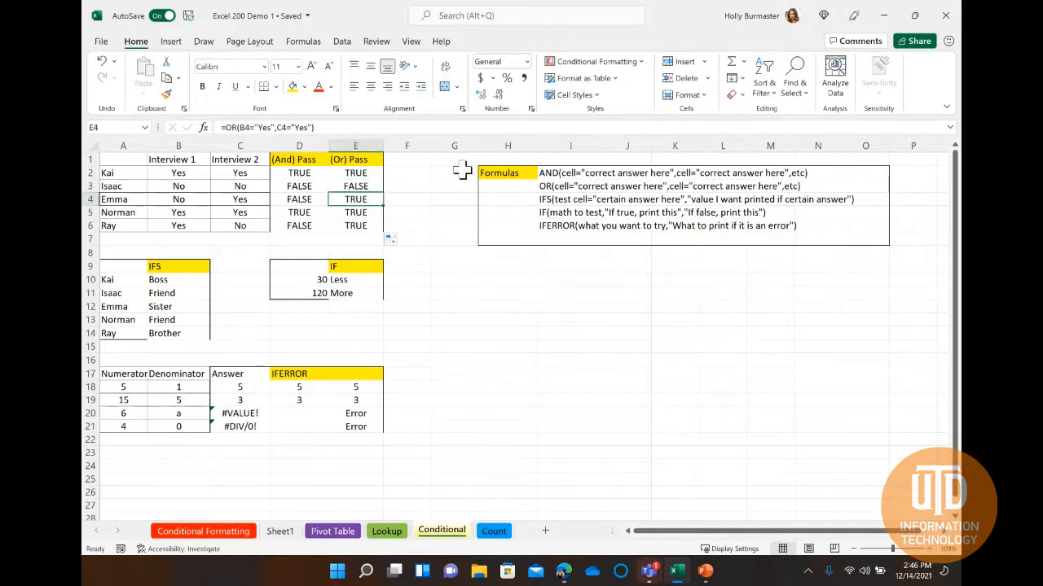
pyautogui.press('Down')
pyautogui.press('Down')
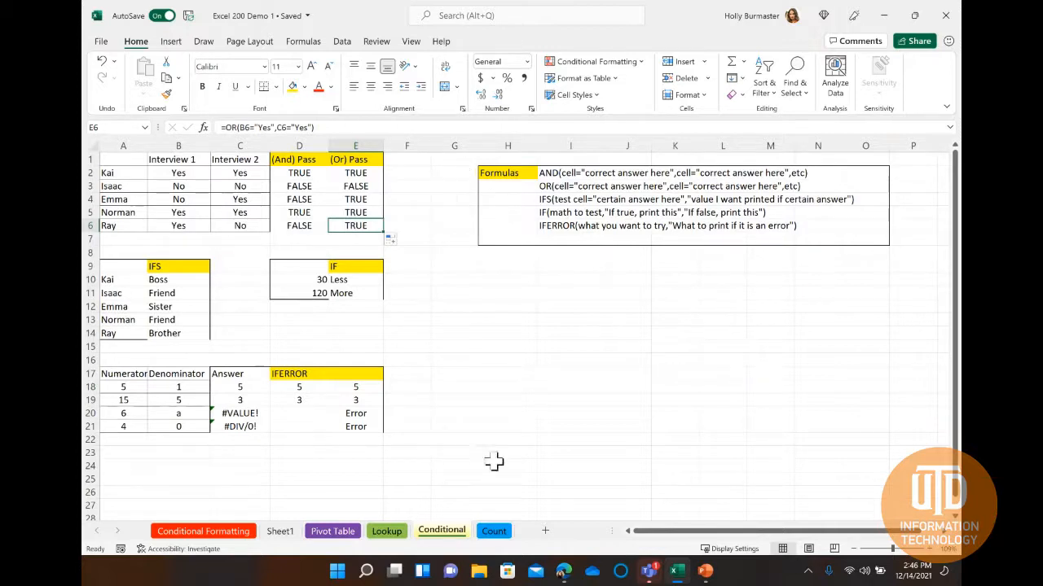
# On the Count sheet, enter =COUNT(A2:A20) in cell F3 to count the entries in the Numbers column.
pyautogui.click(495, 531)
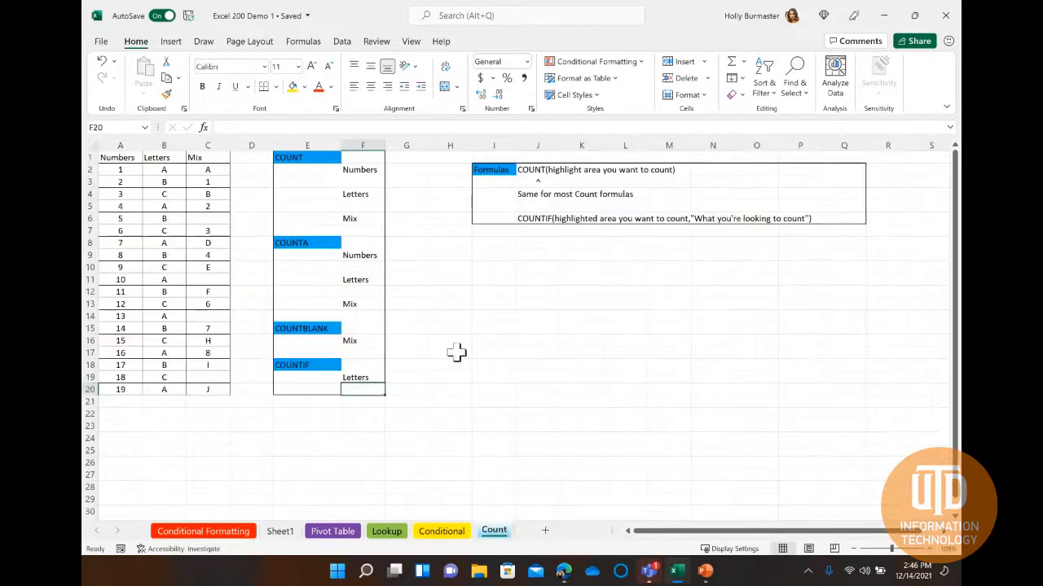
pyautogui.click(358, 181)
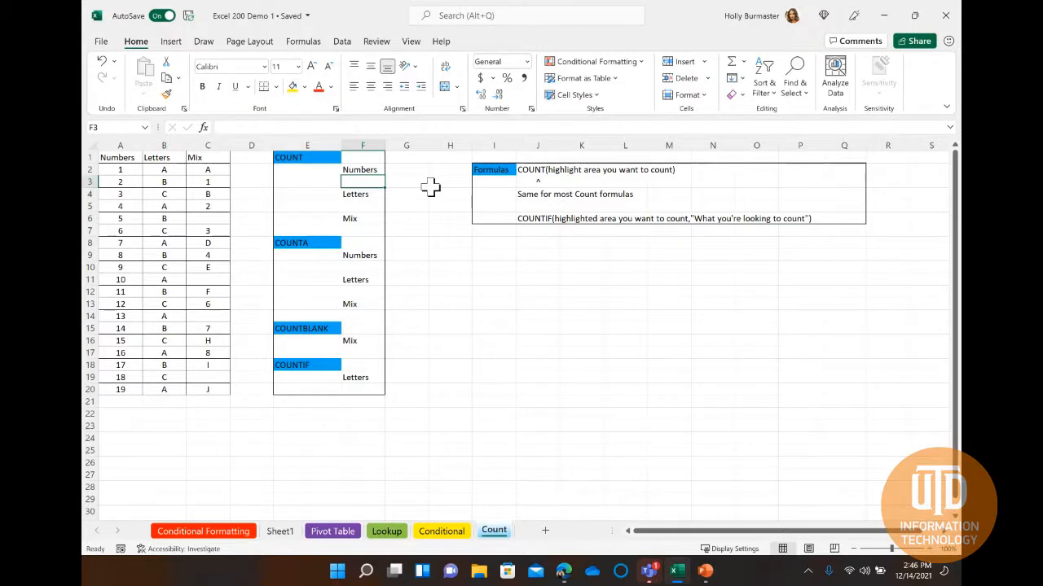
pyautogui.doubleClick(361, 182)
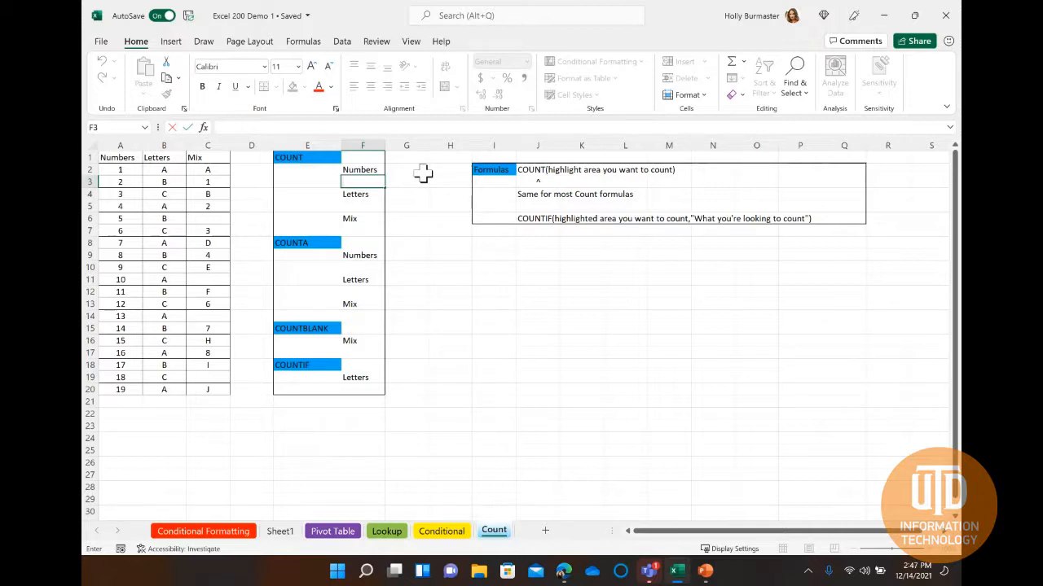
pyautogui.write('=C')
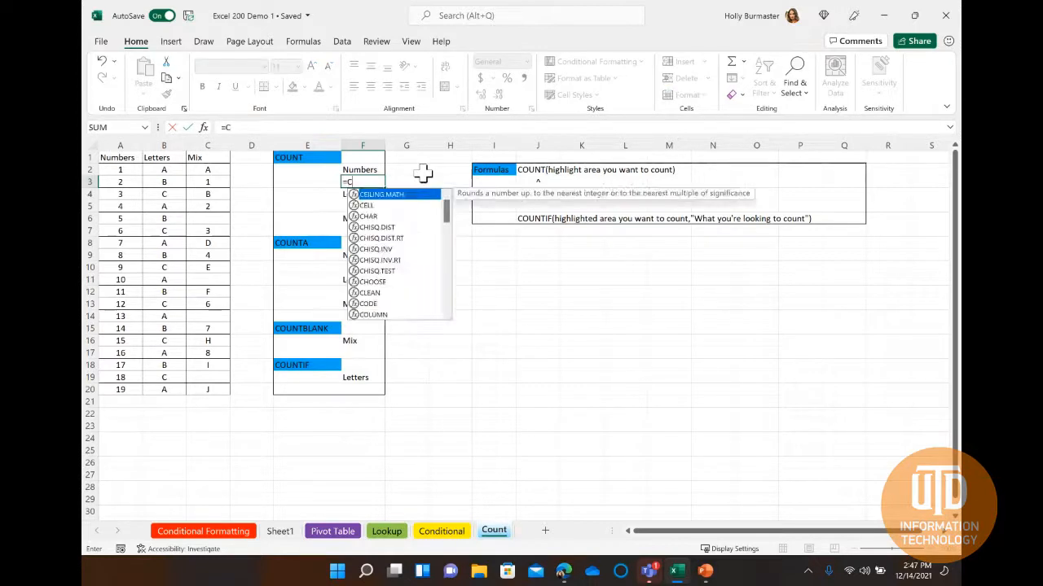
pyautogui.write('OUNT(')
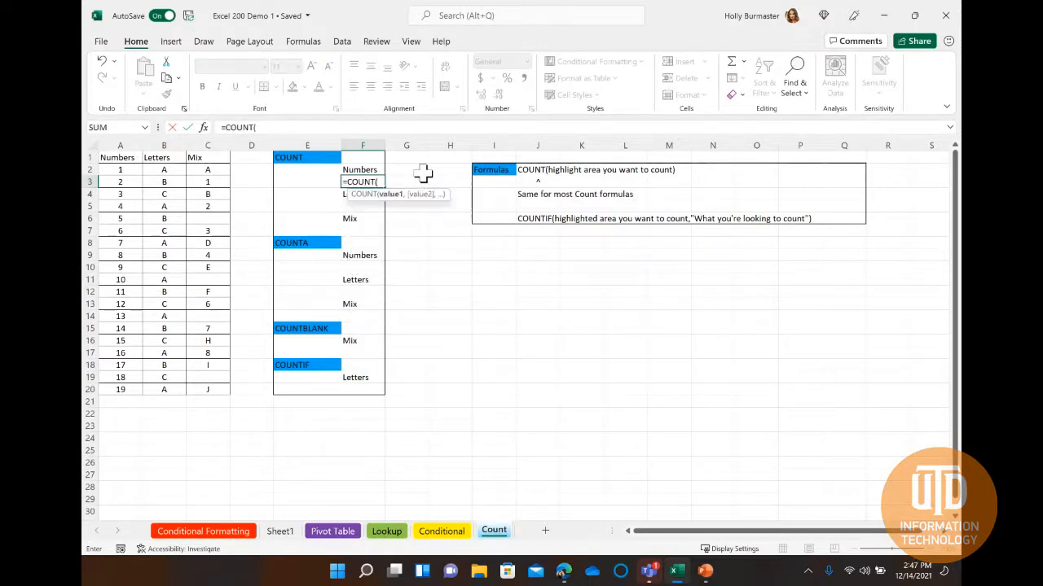
pyautogui.moveTo(121, 173); pyautogui.dragTo(120, 389)
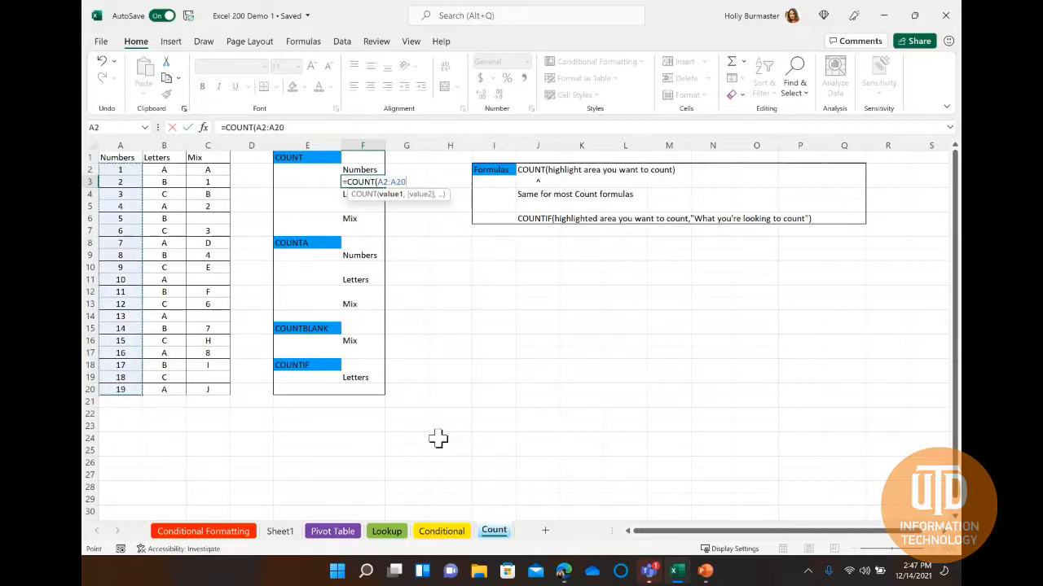
pyautogui.press('Return')
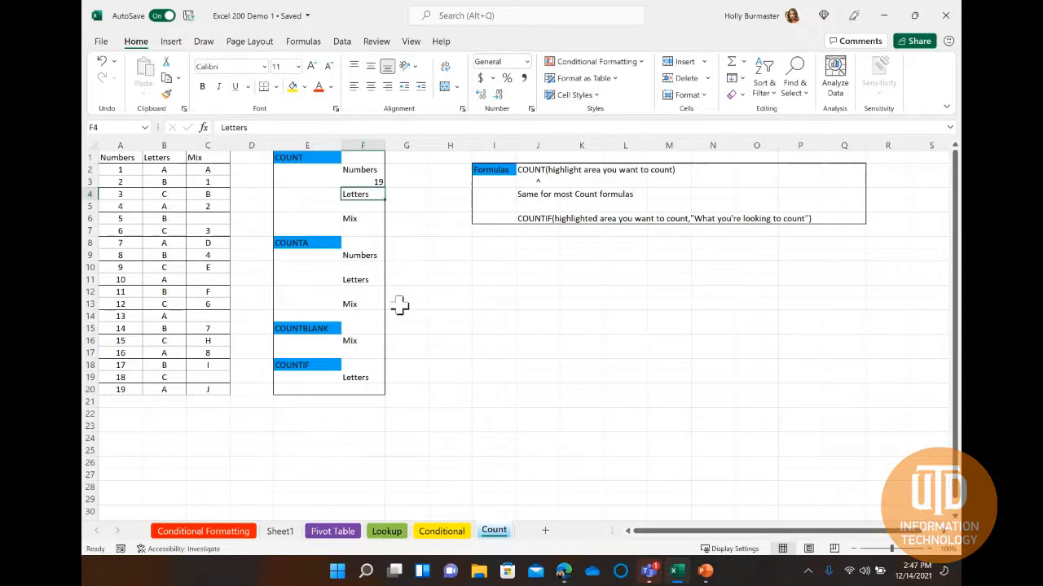
# Enter =COUNT(B2:B20) in cell F5 to apply COUNT to the Letters column.
pyautogui.click(361, 206)
pyautogui.write('=')
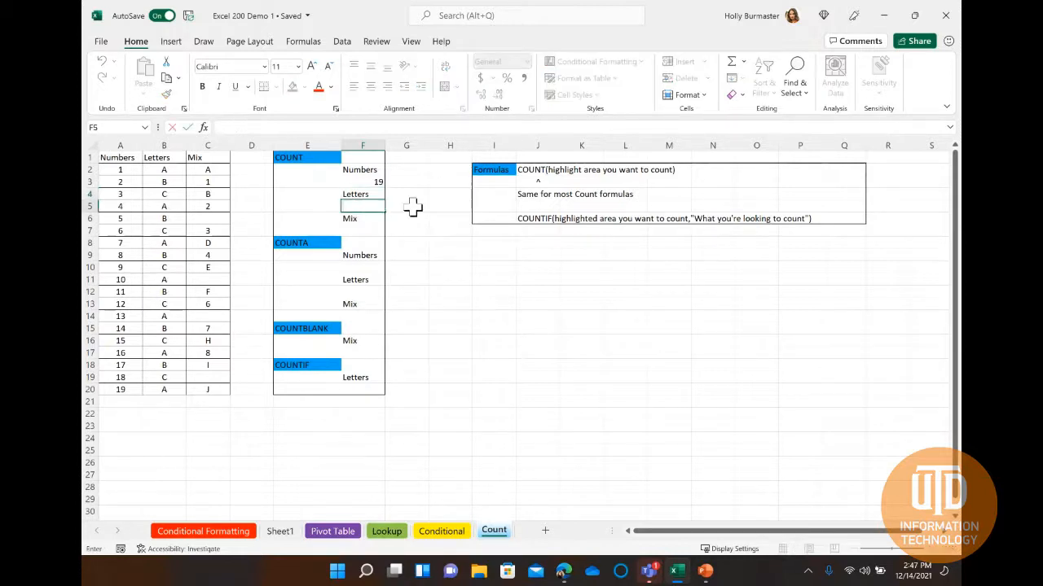
pyautogui.write('=COUN')
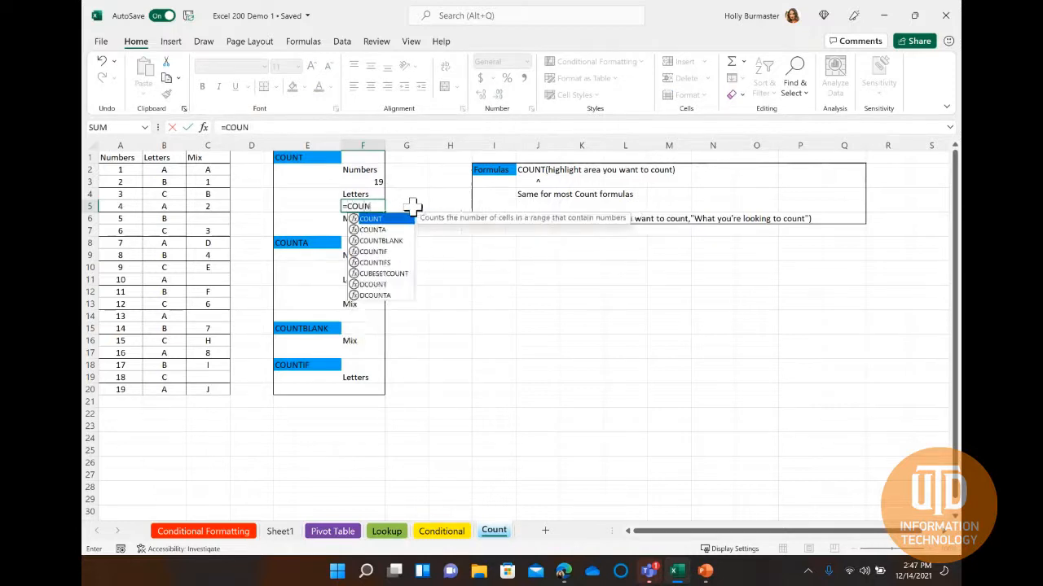
pyautogui.press('Tab')
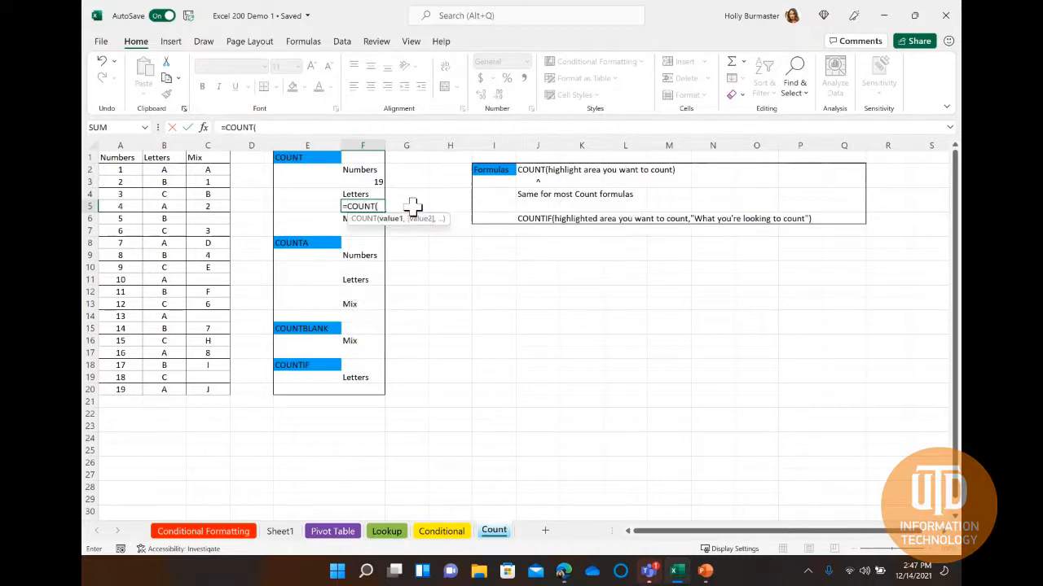
pyautogui.moveTo(168, 172); pyautogui.dragTo(164, 390)
pyautogui.write(')')
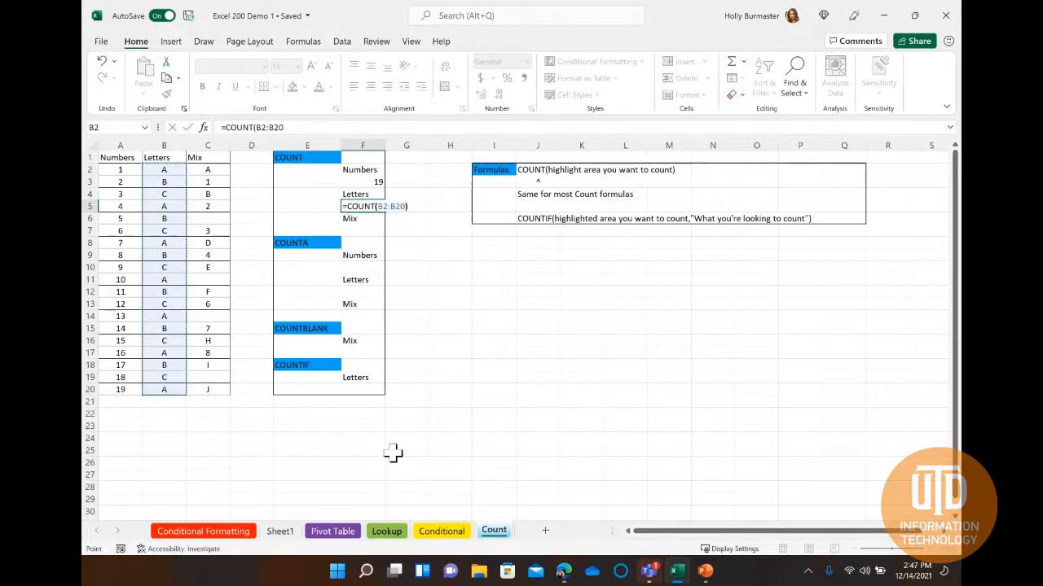
pyautogui.press('Return')
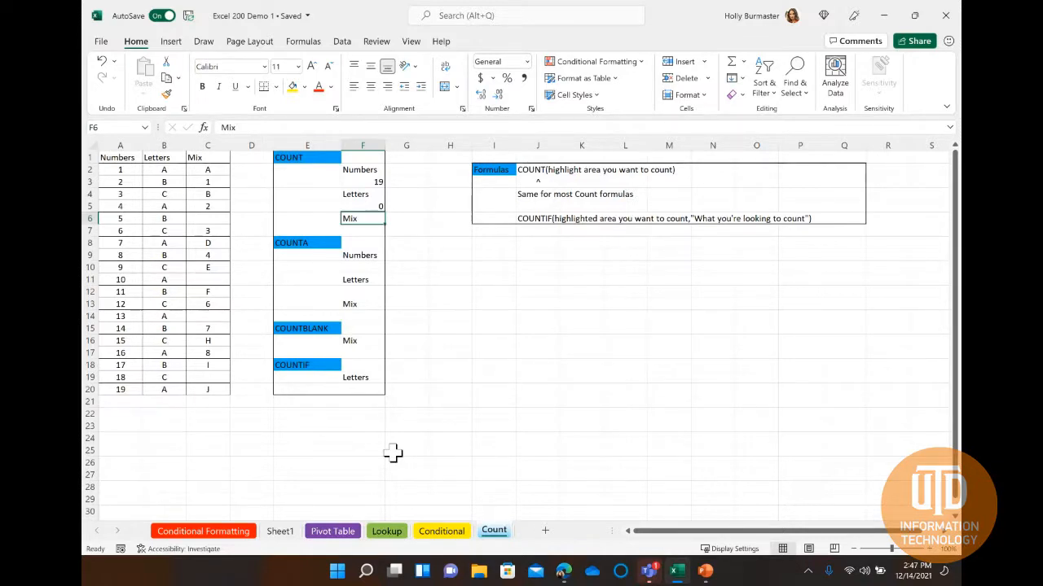
# Enter =COUNT(C2:C20) in cell F7 to count the numeric entries in the Mix column.
pyautogui.click(361, 231)
pyautogui.write('=COUNT(')
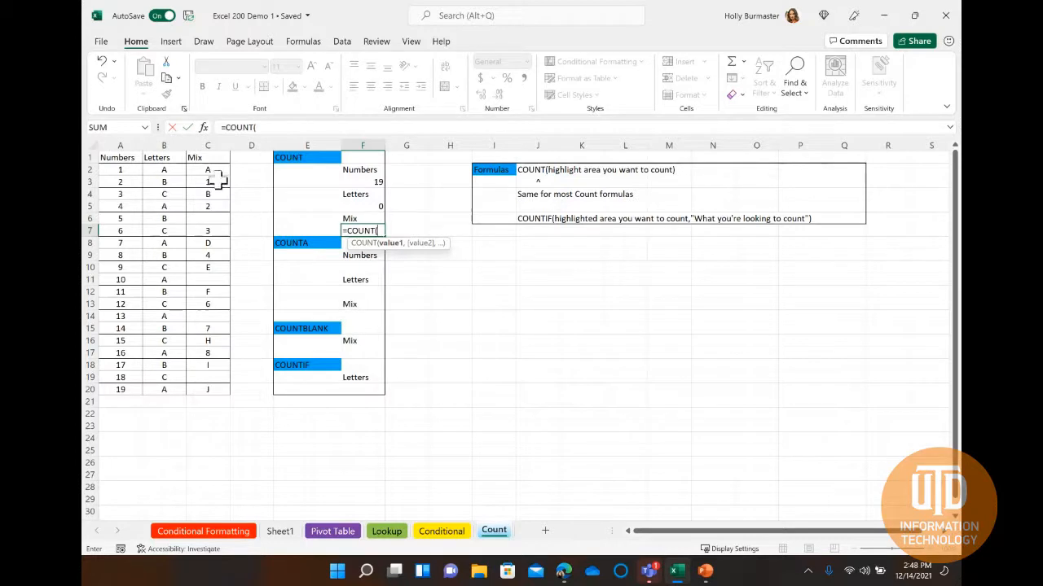
pyautogui.moveTo(210, 171); pyautogui.dragTo(216, 386)
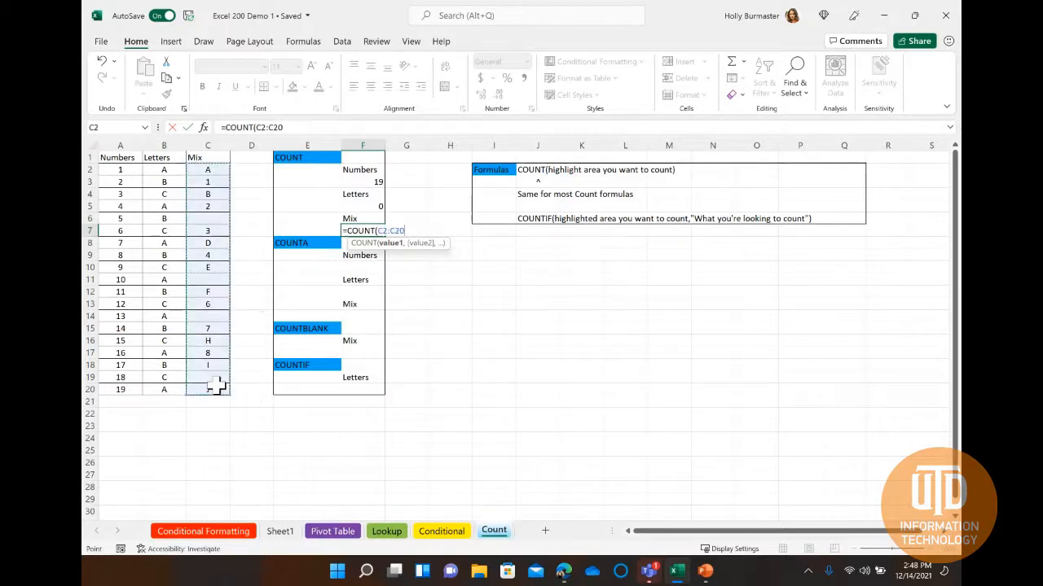
pyautogui.write(')')
pyautogui.press('Return')
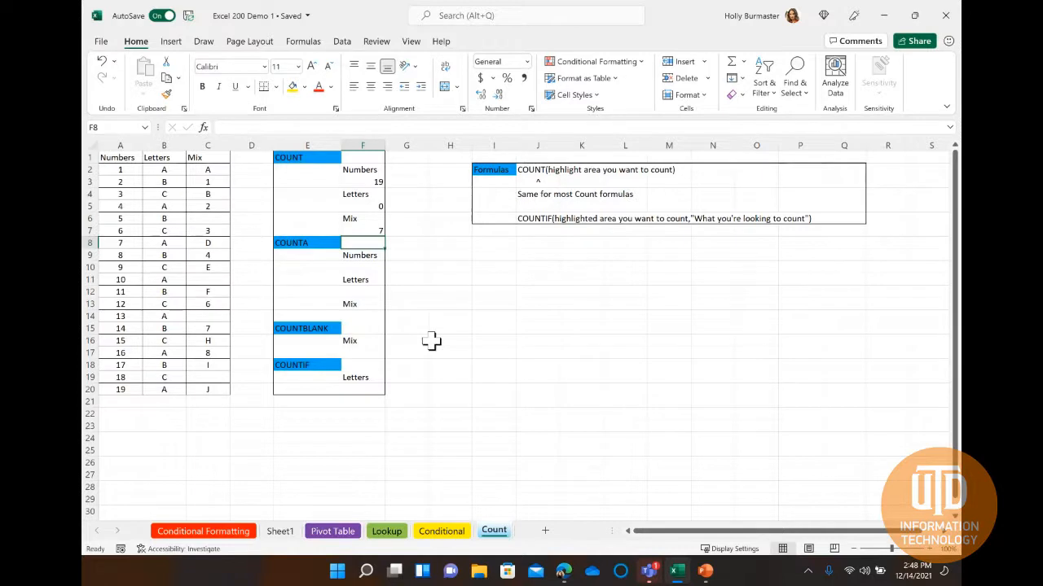
# Enter =COUNTA(A2:A20) in cell F10 to count the non-empty cells in the Numbers column.
pyautogui.click(362, 268)
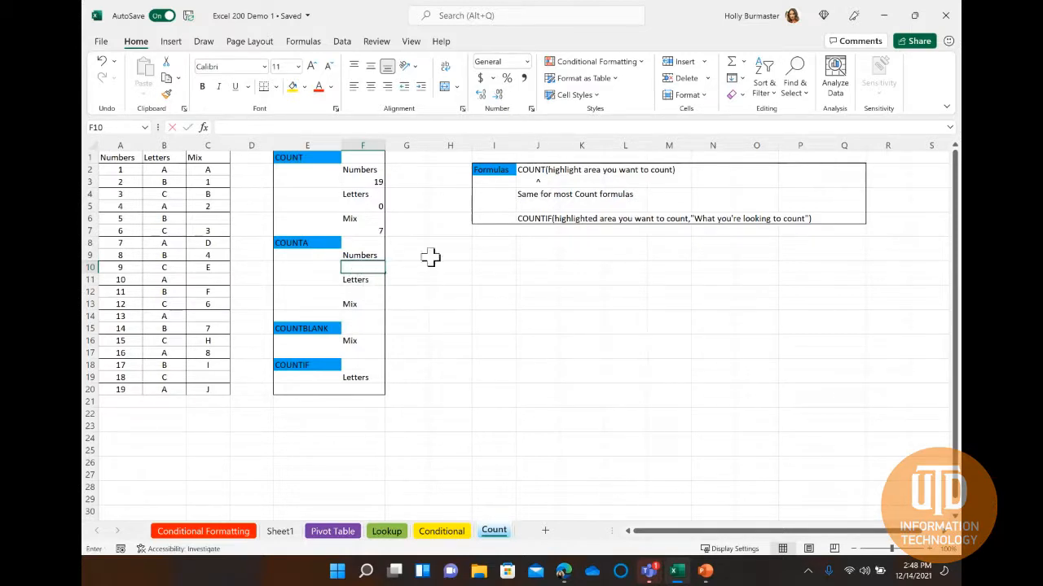
pyautogui.write('=COUNTA(')
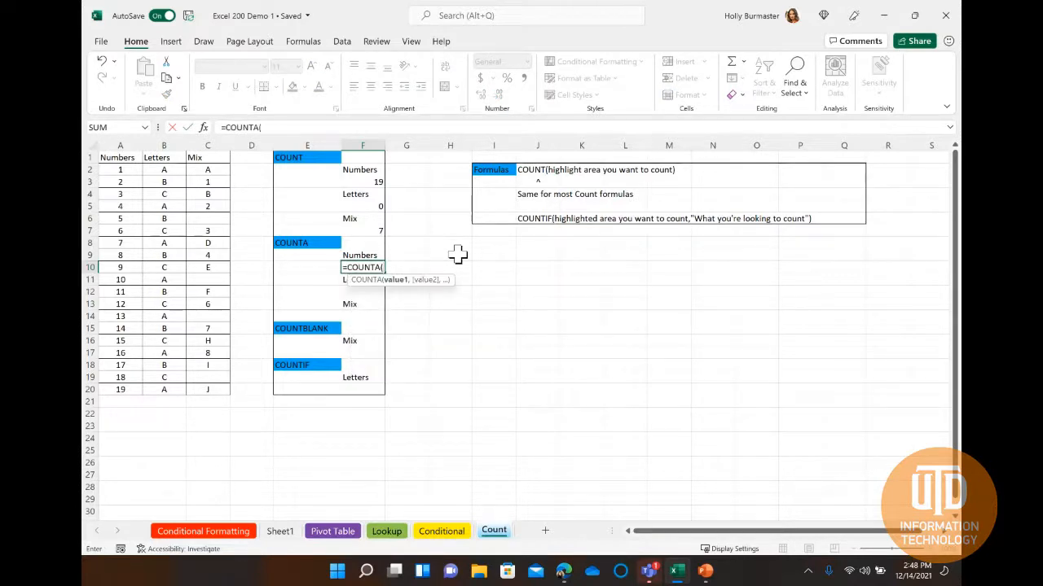
pyautogui.moveTo(120, 170); pyautogui.dragTo(120, 389)
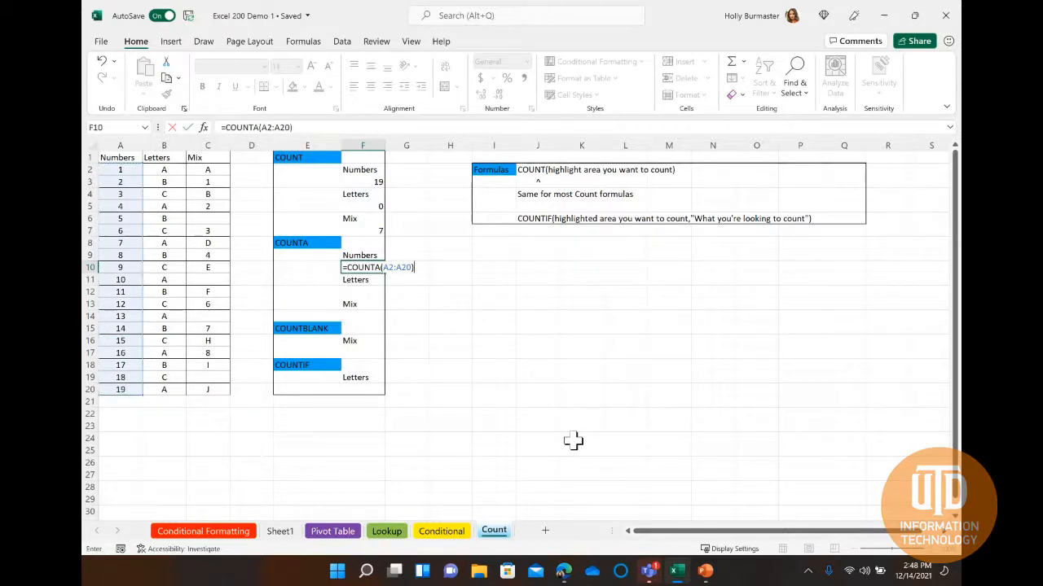
pyautogui.press('Return')
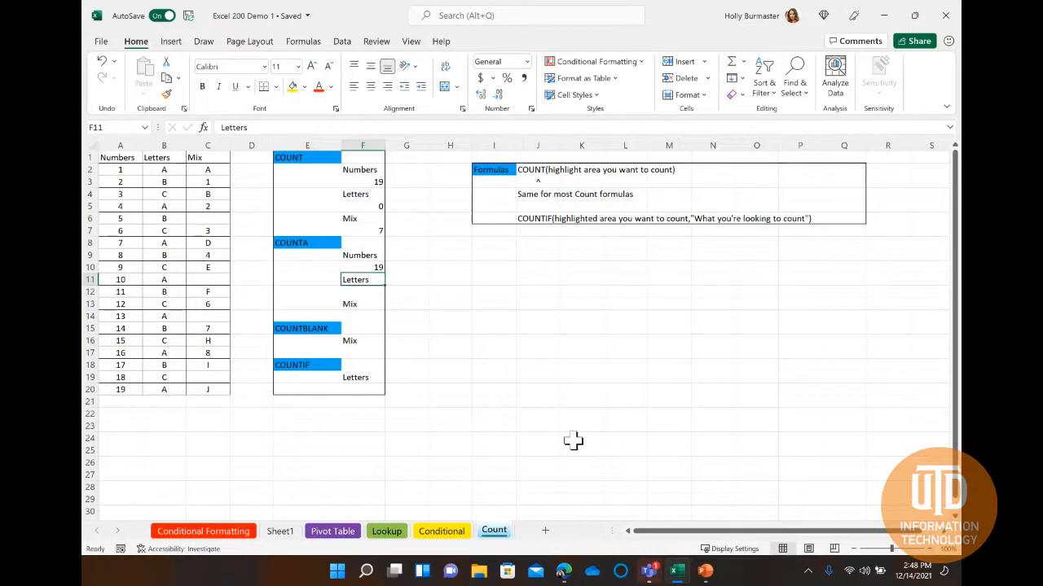
# Enter =COUNTA(B2:B20) in cell F12 to count the non-empty cells in the Letters column.
pyautogui.click(359, 295)
pyautogui.write('=')
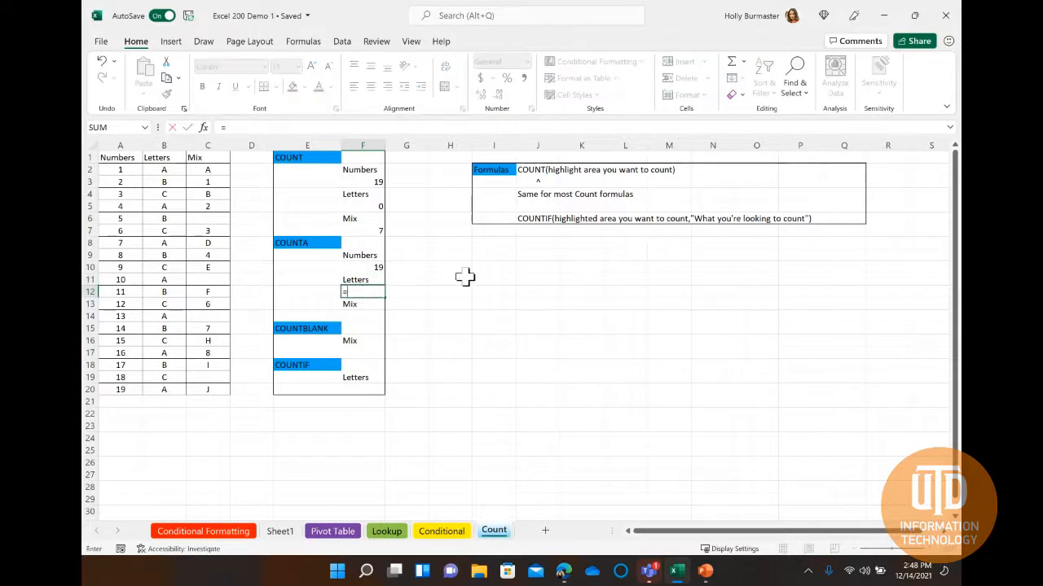
pyautogui.write('COUNTA(')
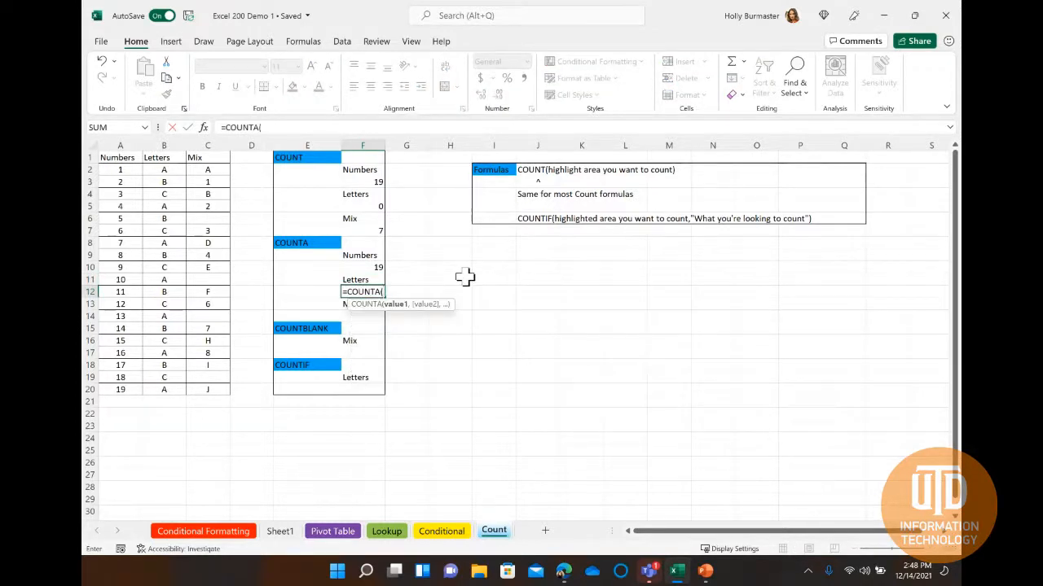
pyautogui.moveTo(165, 169); pyautogui.dragTo(163, 395)
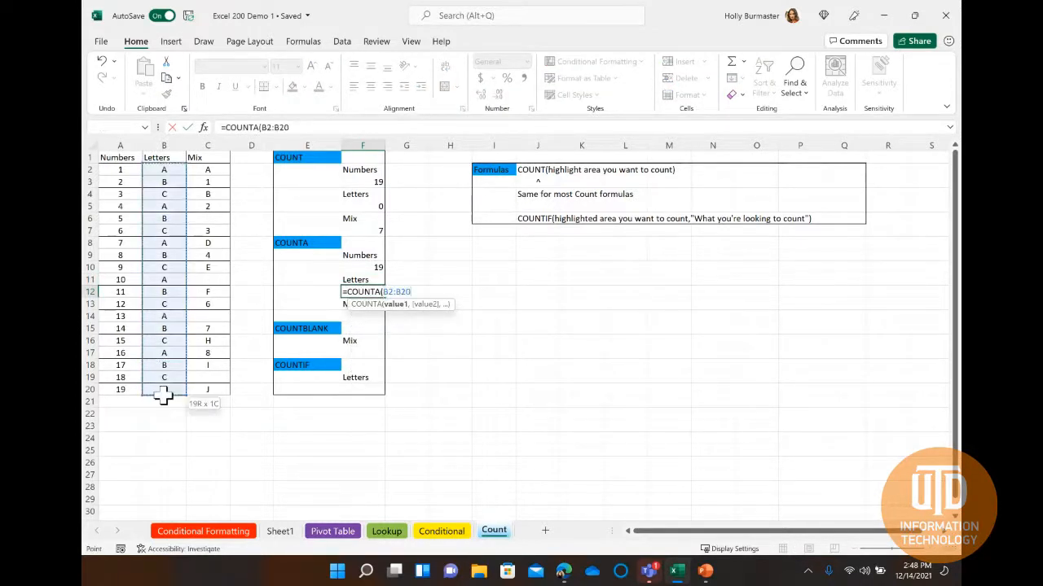
pyautogui.write(')')
pyautogui.press('Return')
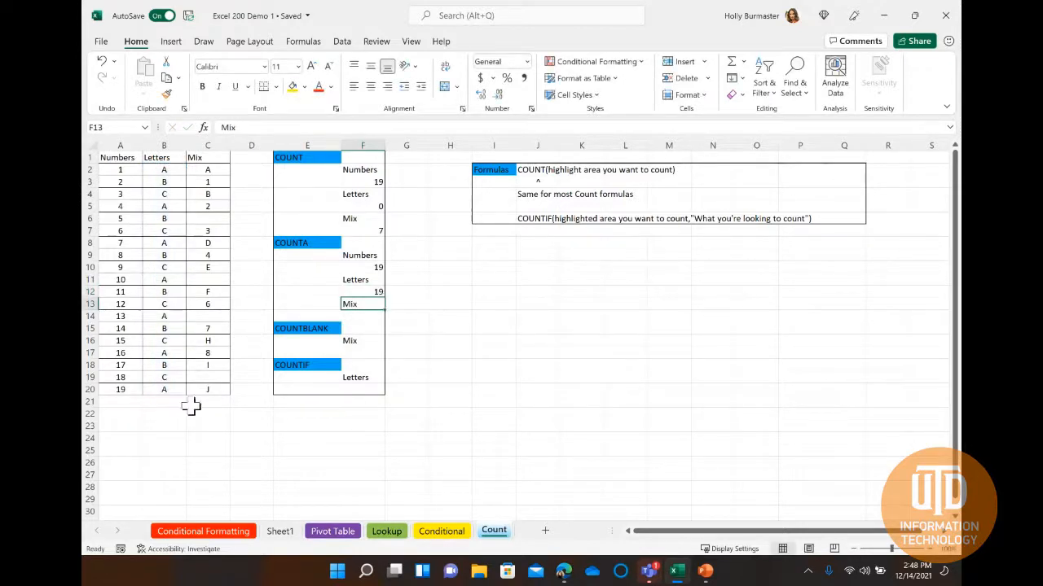
# Enter a COUNTA formula over C2:C20 in cell F14 to count the non-empty cells in the Mix column.
pyautogui.click(359, 313)
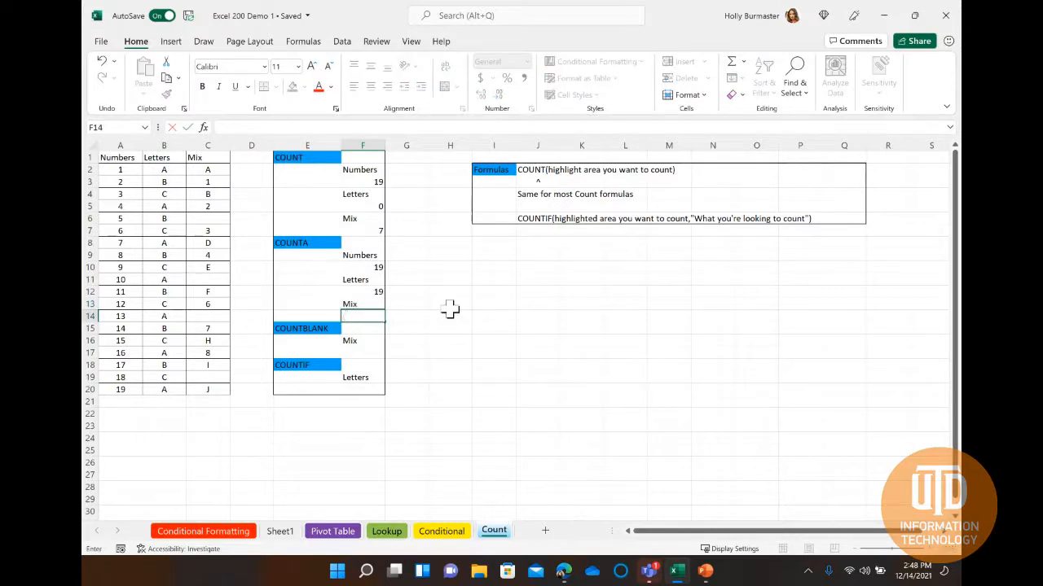
pyautogui.write('=COUNTA(')
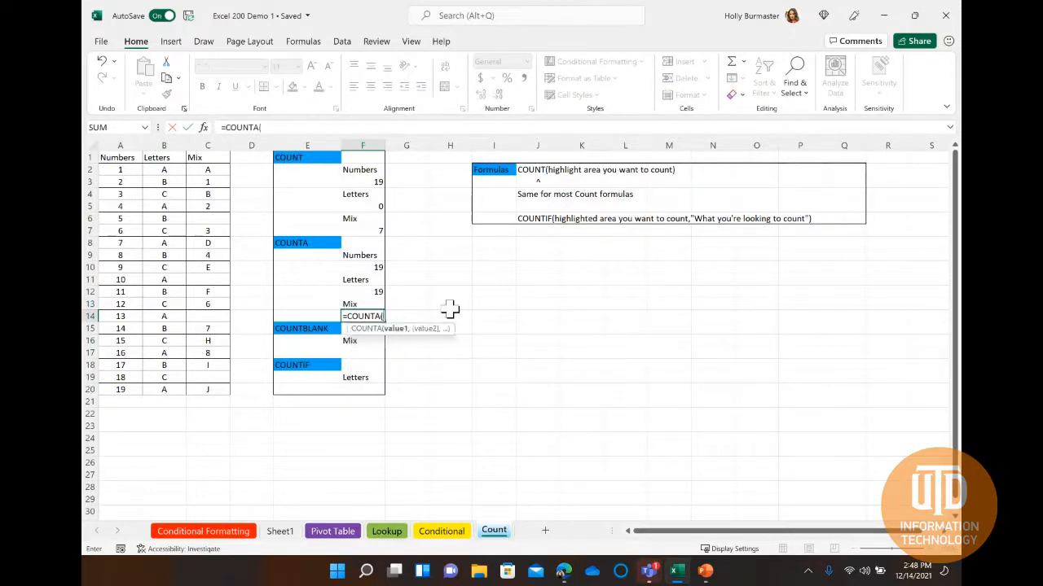
pyautogui.moveTo(207, 170); pyautogui.dragTo(203, 390)
pyautogui.press('Return')
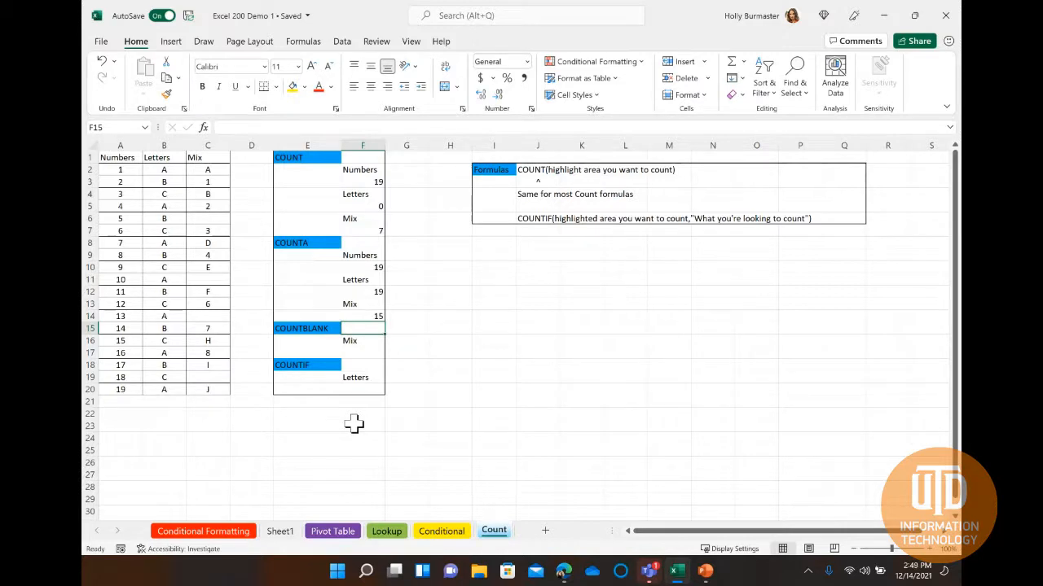
# Enter =COUNTBLANK(C2:C20) in cell F17 to count the empty cells in the Mix column.
pyautogui.click(367, 353)
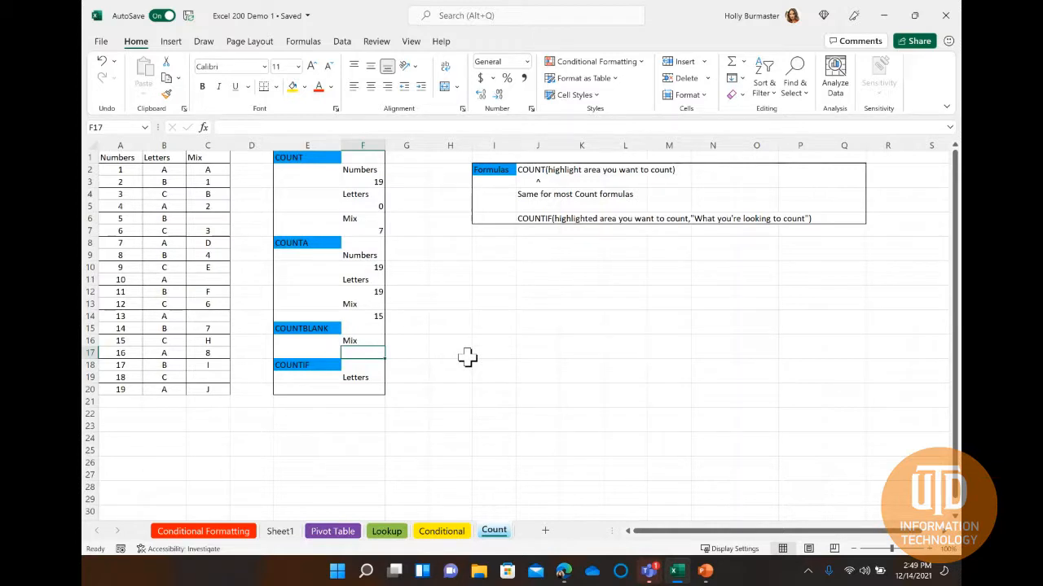
pyautogui.doubleClick(353, 349)
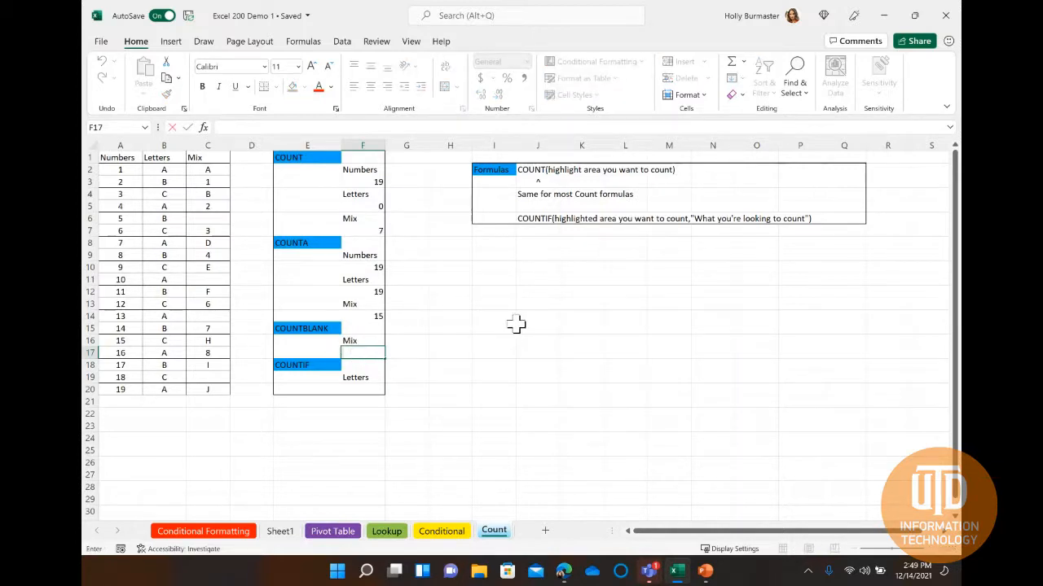
pyautogui.write('=COUNT')
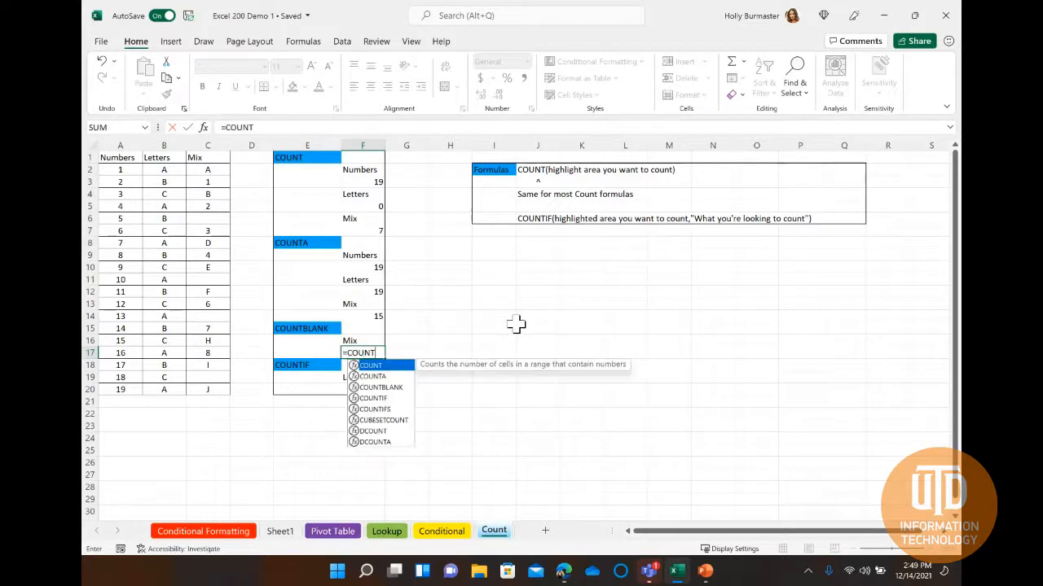
pyautogui.write('BLANK(')
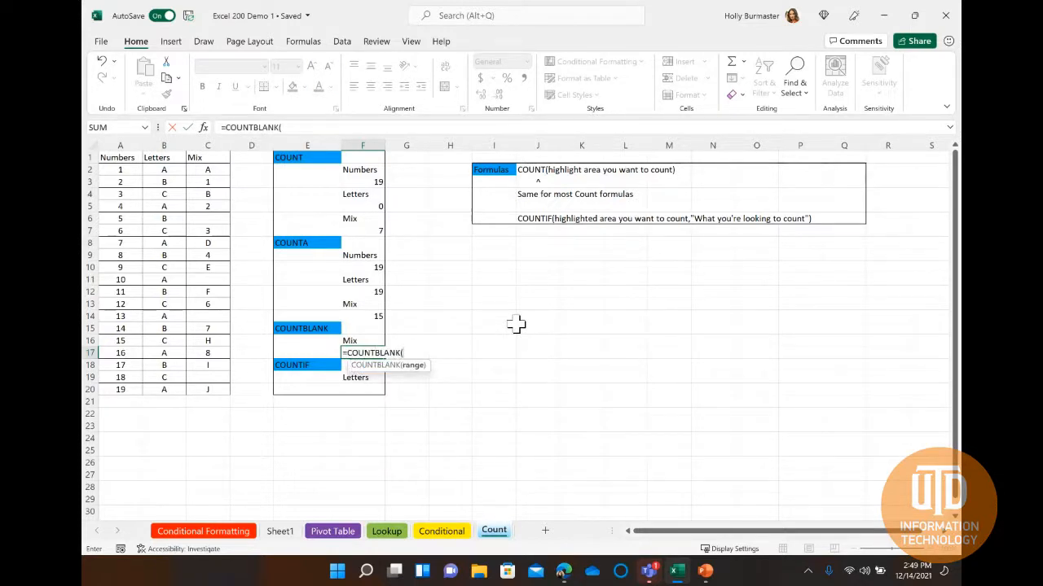
pyautogui.moveTo(207, 170); pyautogui.dragTo(209, 390)
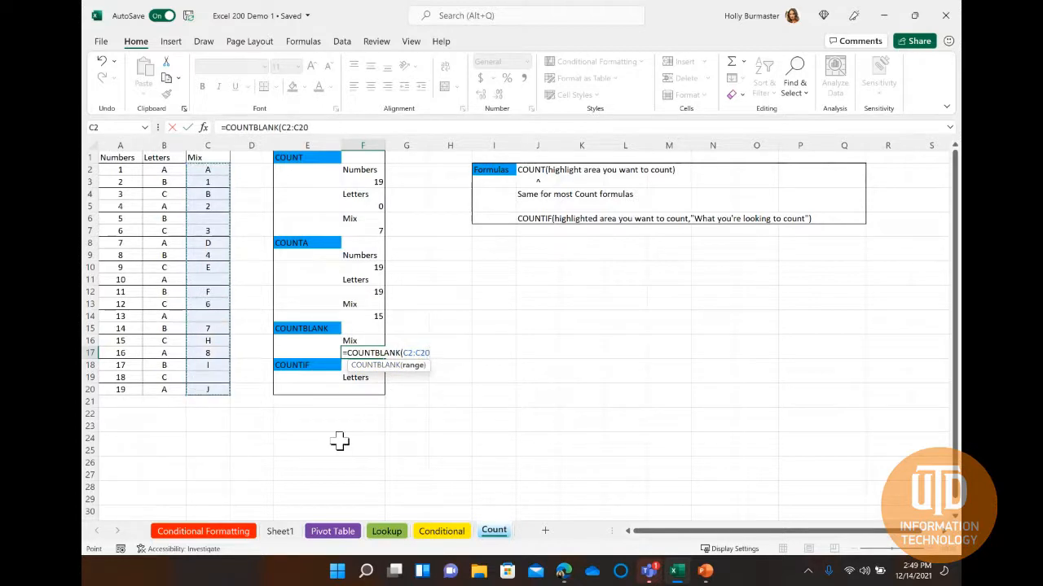
pyautogui.write(')')
pyautogui.press('Return')
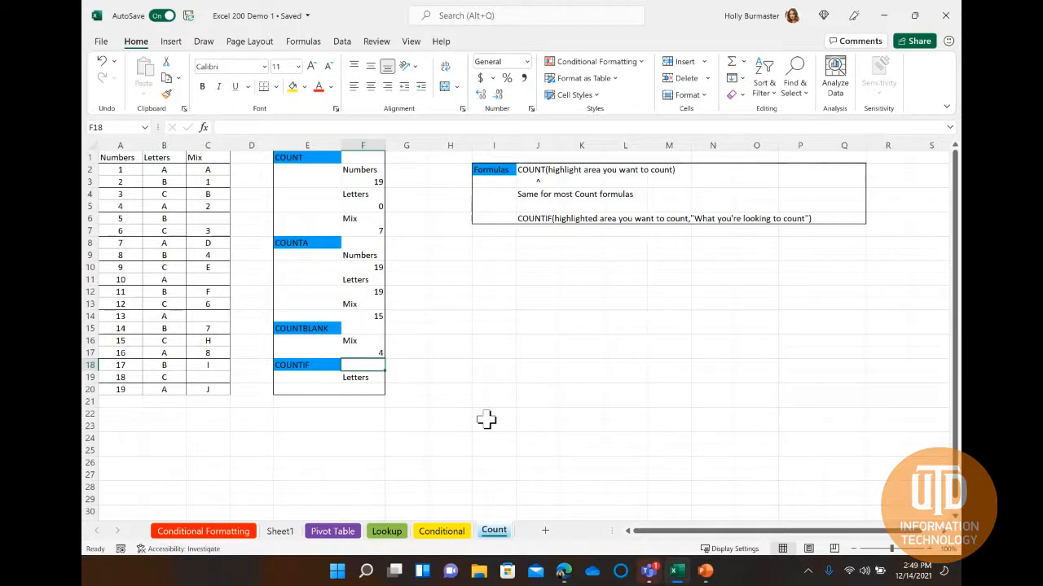
# Enter =COUNTIF(B2:B20,"A") in cell F20 to count the A entries in the Letters column.
pyautogui.click(364, 390)
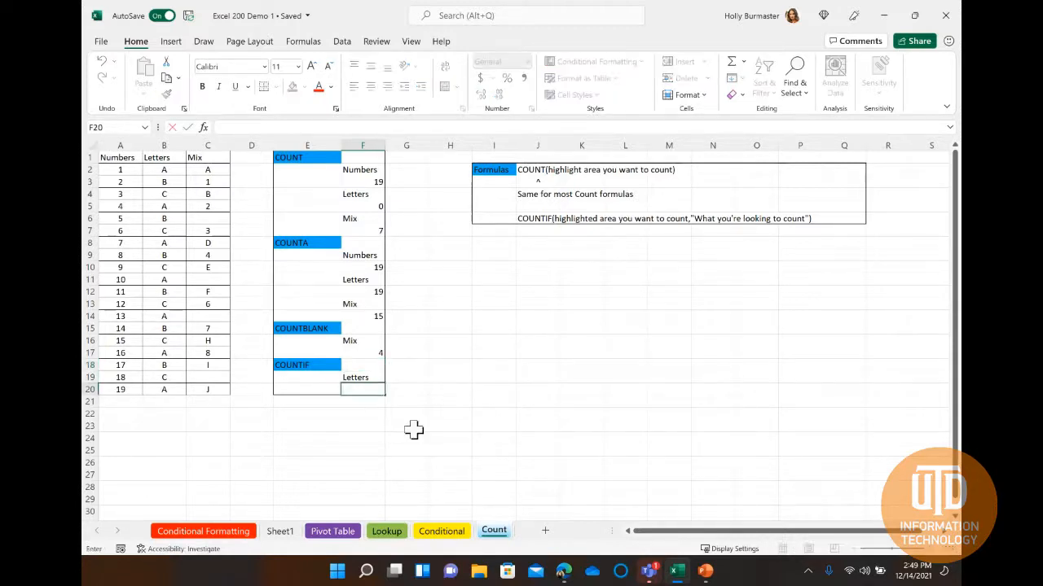
pyautogui.write('=')
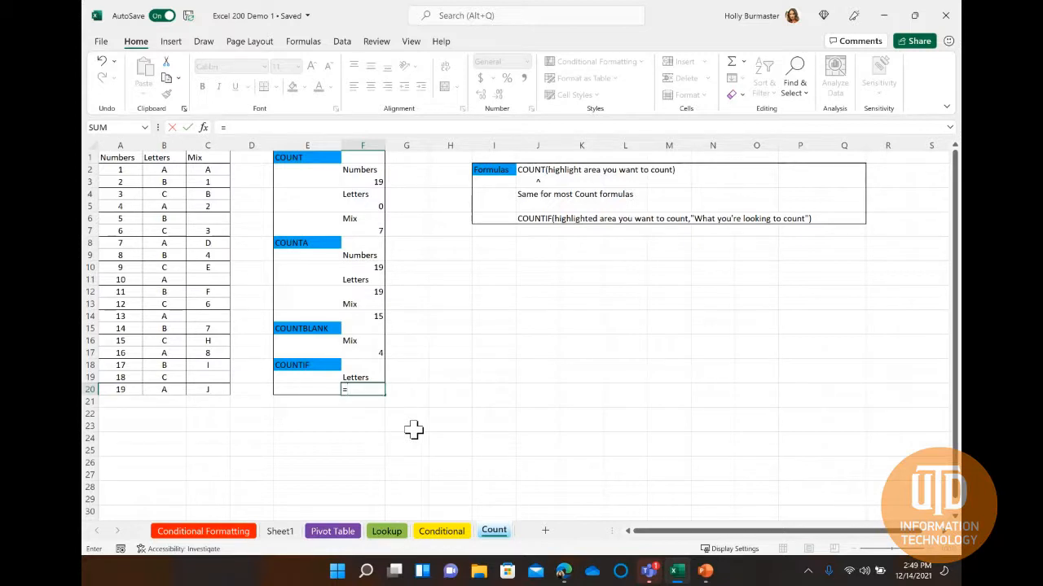
pyautogui.write('COUNTIF(')
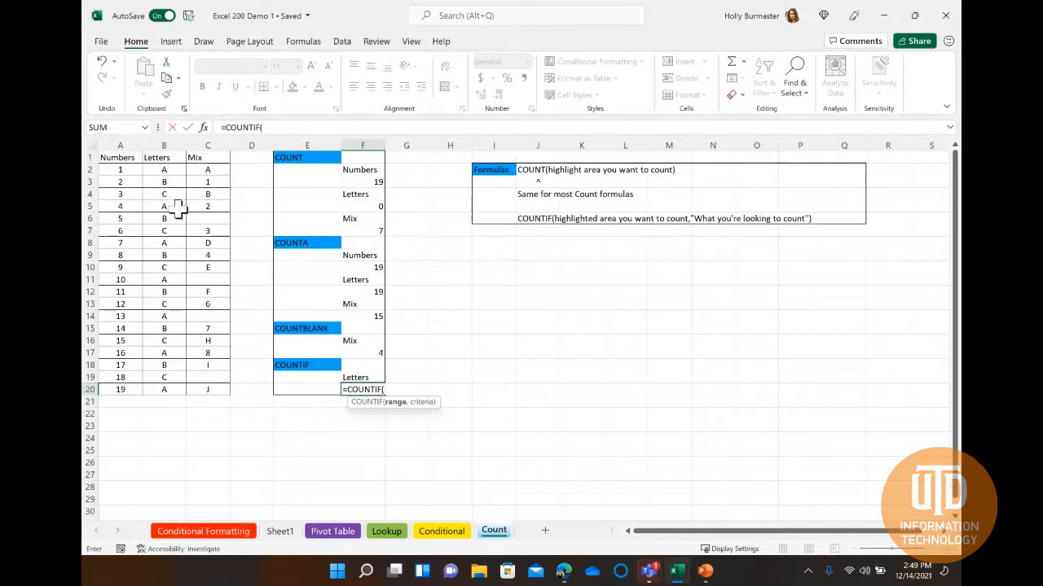
pyautogui.click(164, 169)
pyautogui.moveTo(163, 170); pyautogui.dragTo(165, 390)
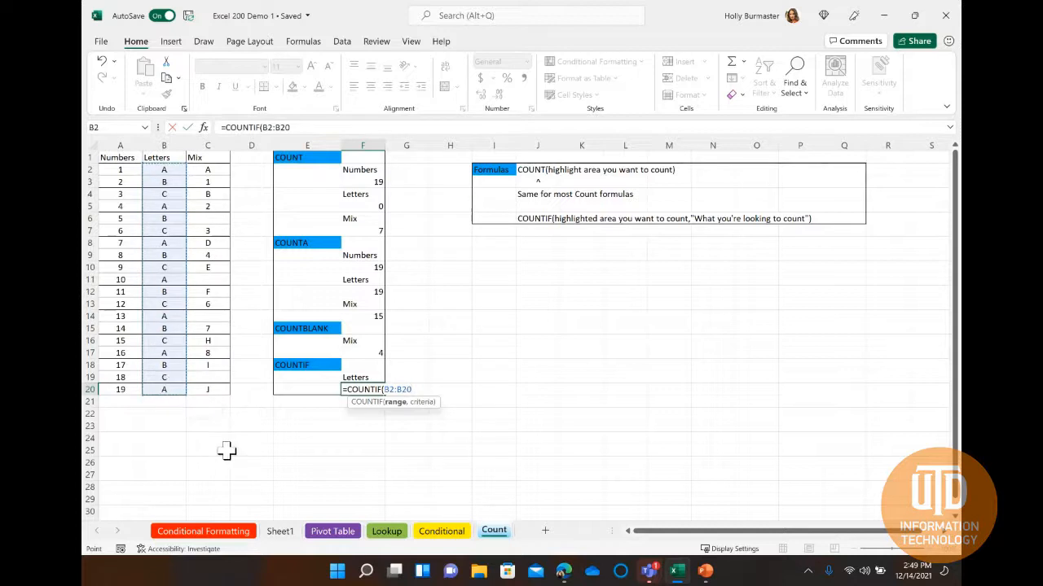
pyautogui.write(',')
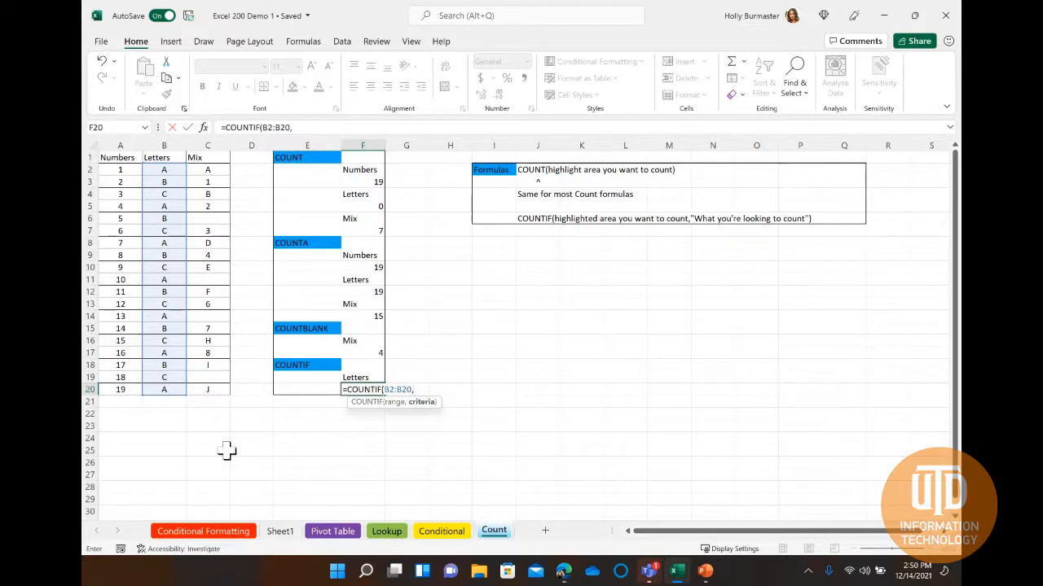
pyautogui.write('"A"')
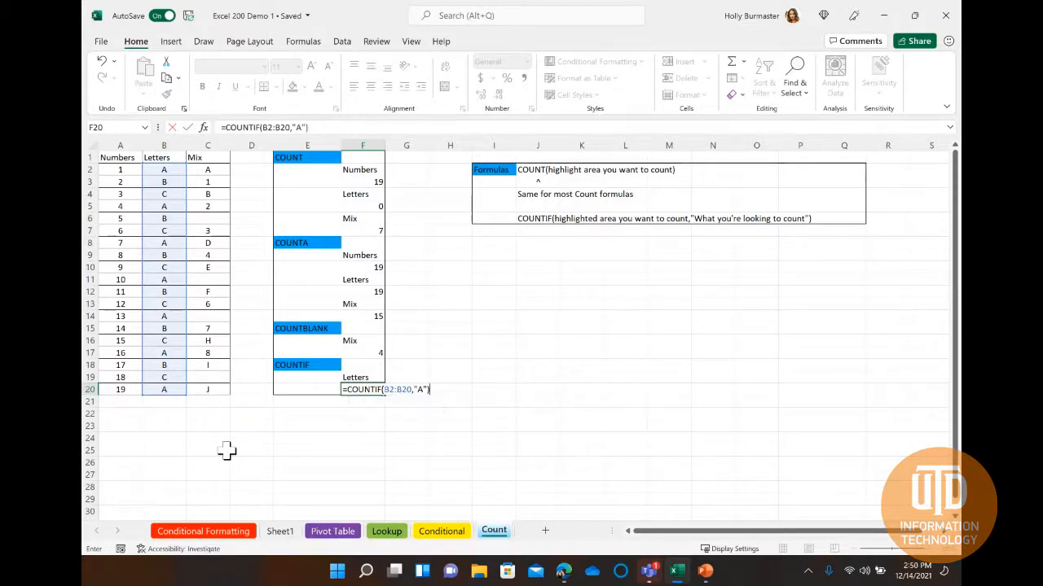
pyautogui.press('Return')
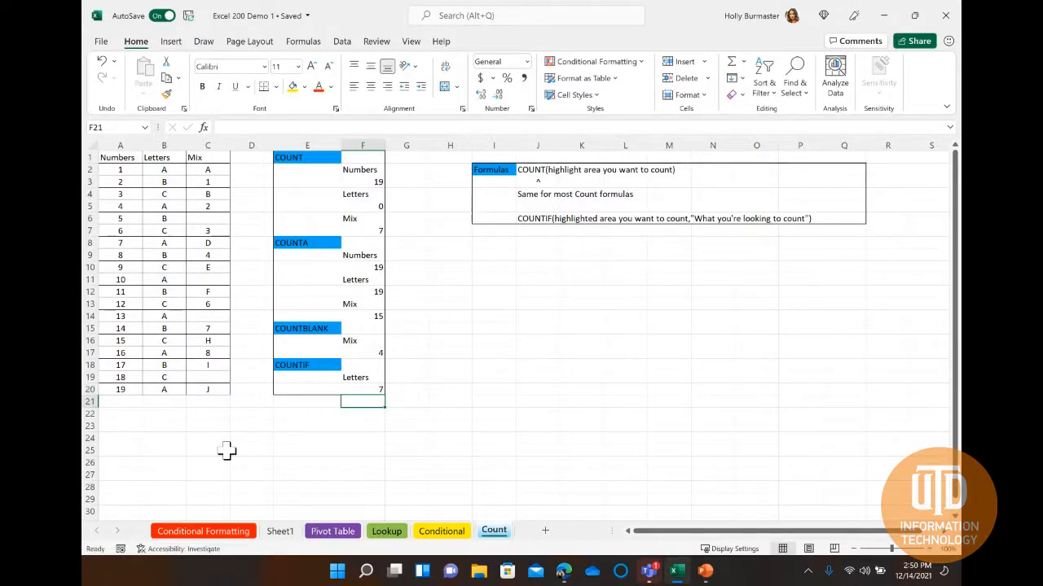
pyautogui.click(477, 403)
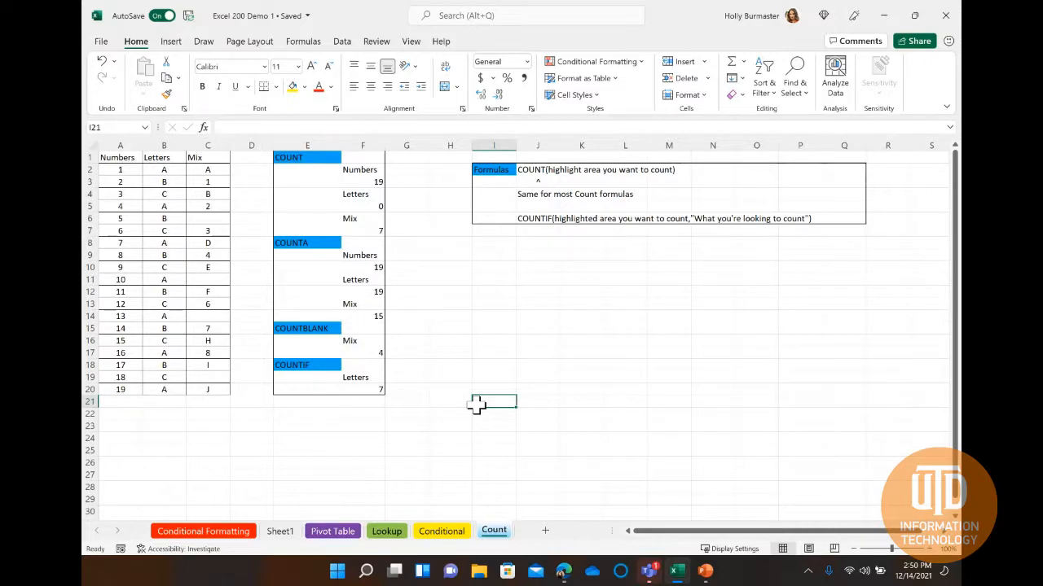
# Add the comment "Please bold this!" to the Formulas cell I2 and post it.
pyautogui.click(375, 42)
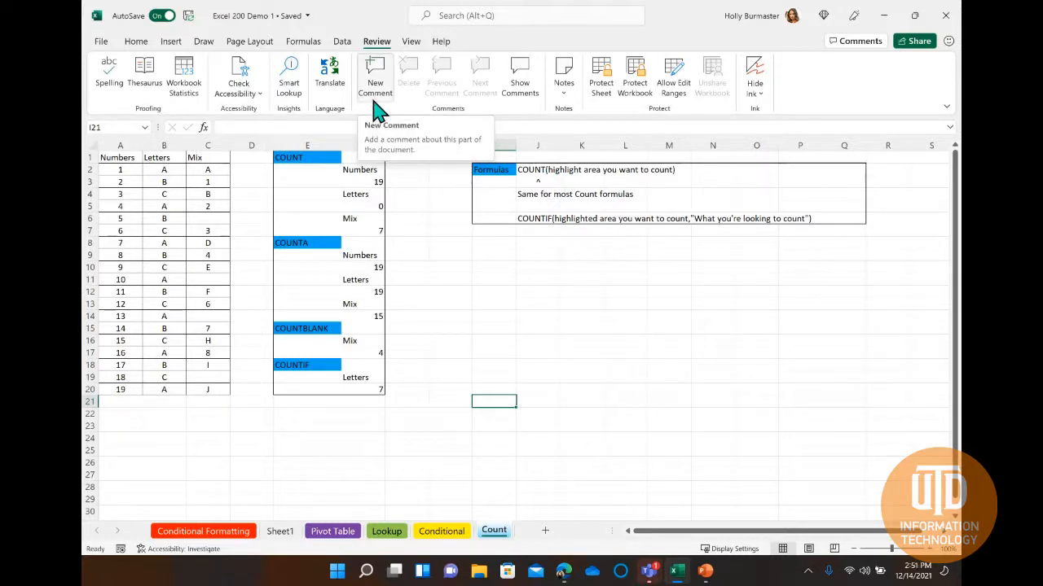
pyautogui.click(484, 168)
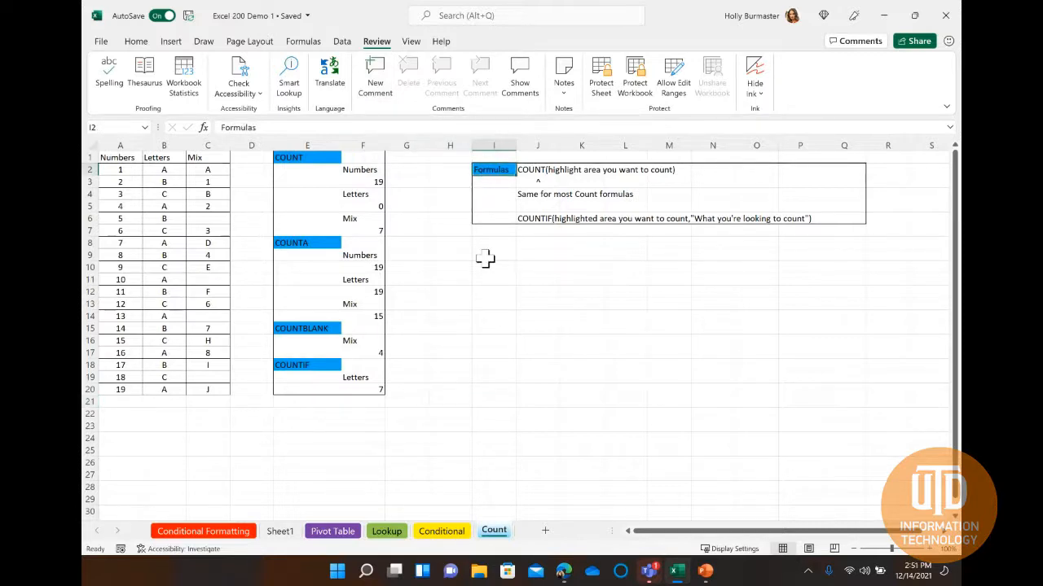
pyautogui.click(379, 88)
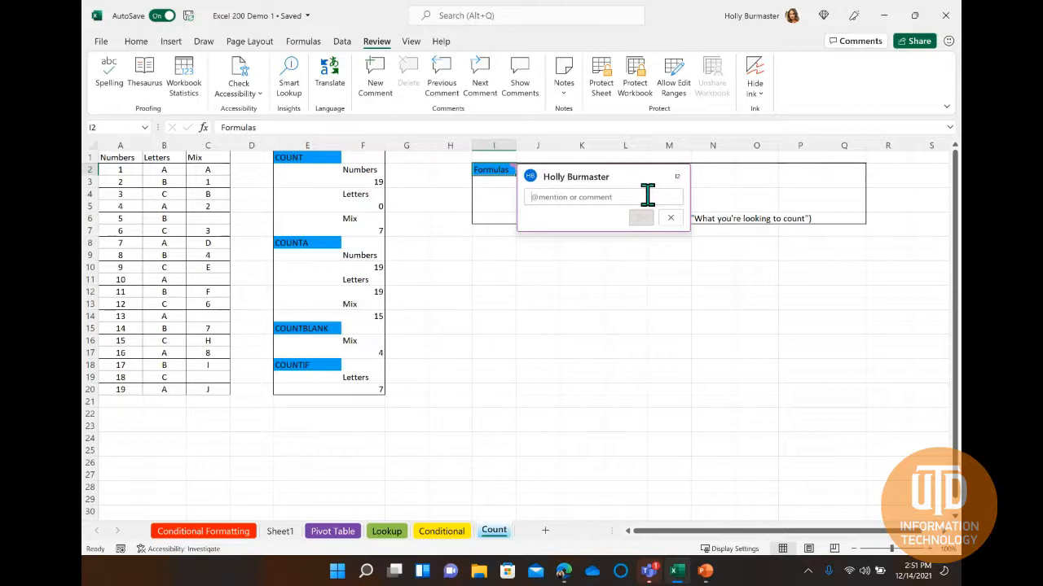
pyautogui.write('Please bold this!')
pyautogui.click(641, 218)
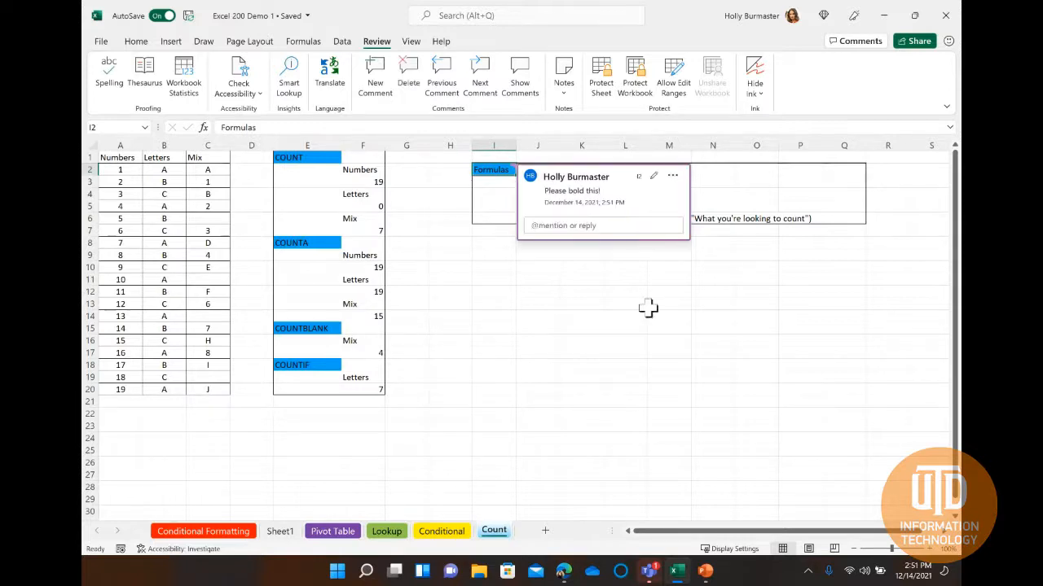
# Resolve the comment thread on the Formulas cell I2.
pyautogui.click(611, 226)
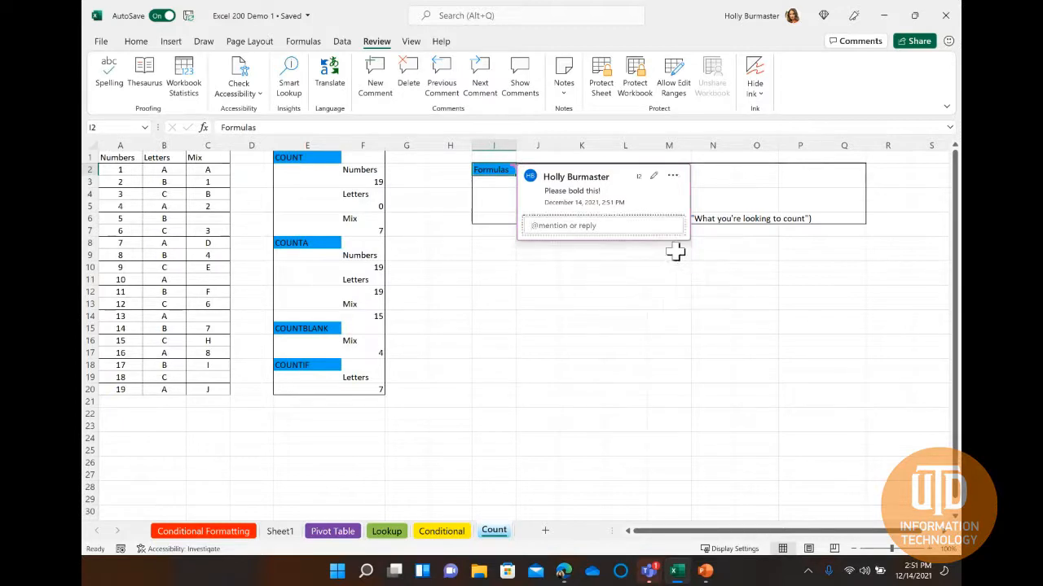
pyautogui.click(670, 245)
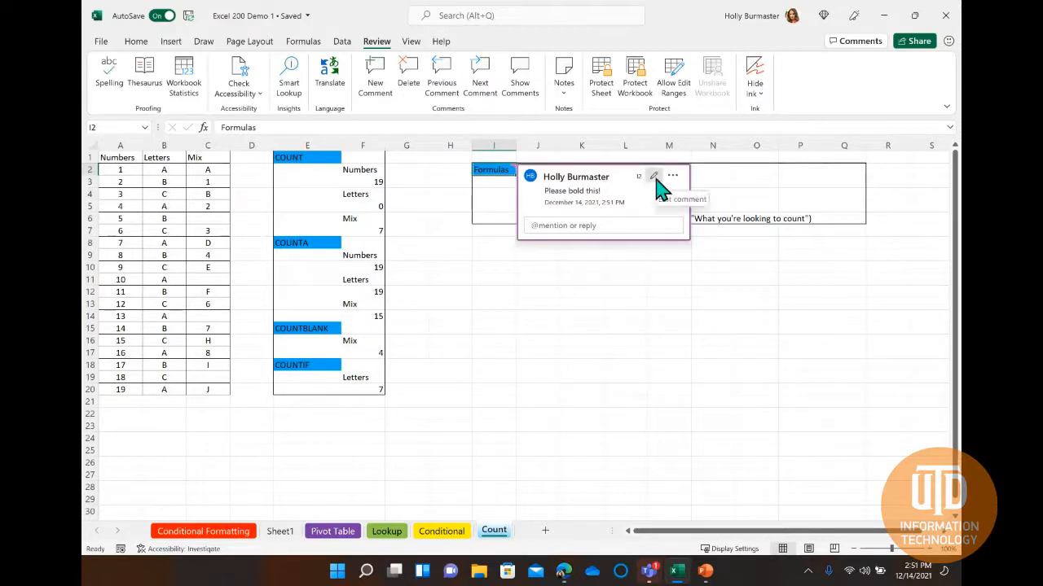
pyautogui.click(671, 177)
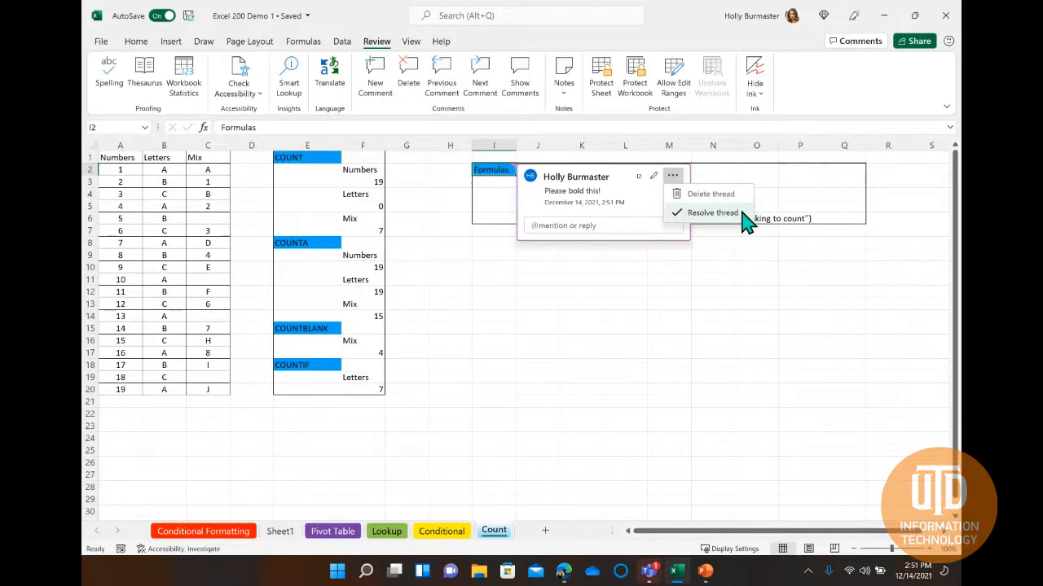
pyautogui.click(711, 212)
pyautogui.click(673, 278)
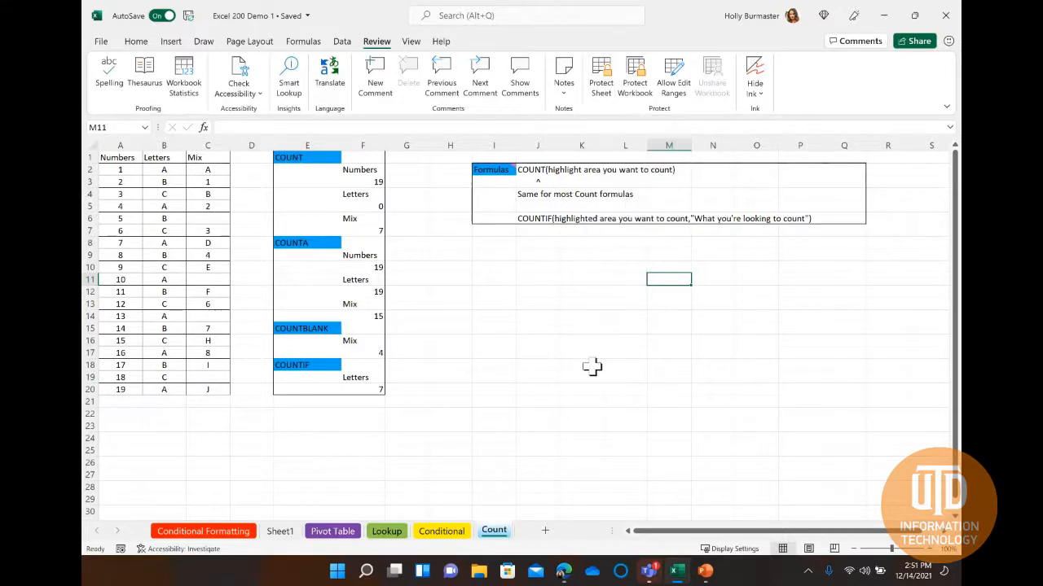
# Check the Locked and Hidden protection settings for all cells of the Count sheet without changing them.
pyautogui.click(92, 146)
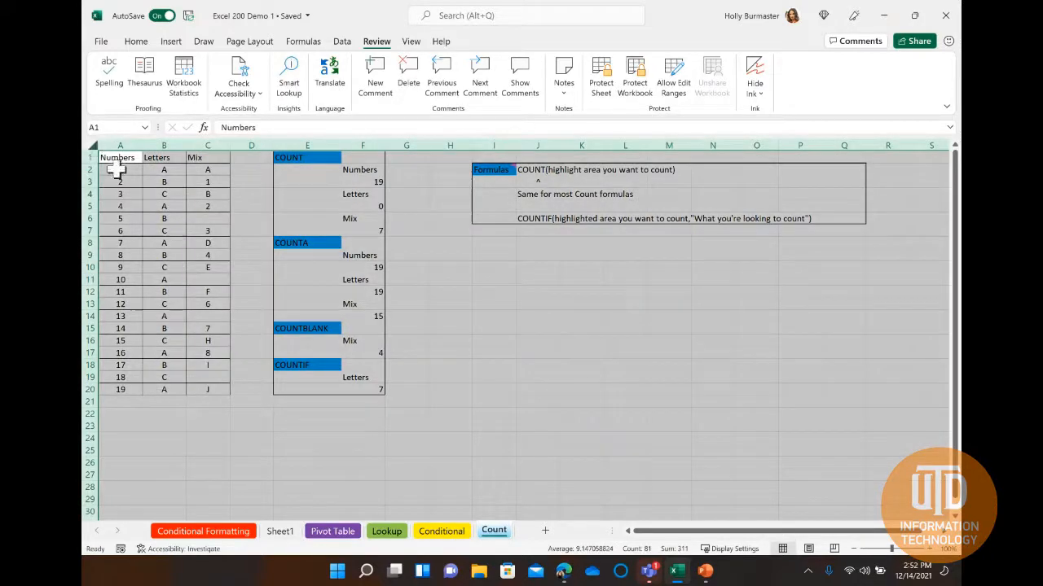
pyautogui.rightClick(446, 266)
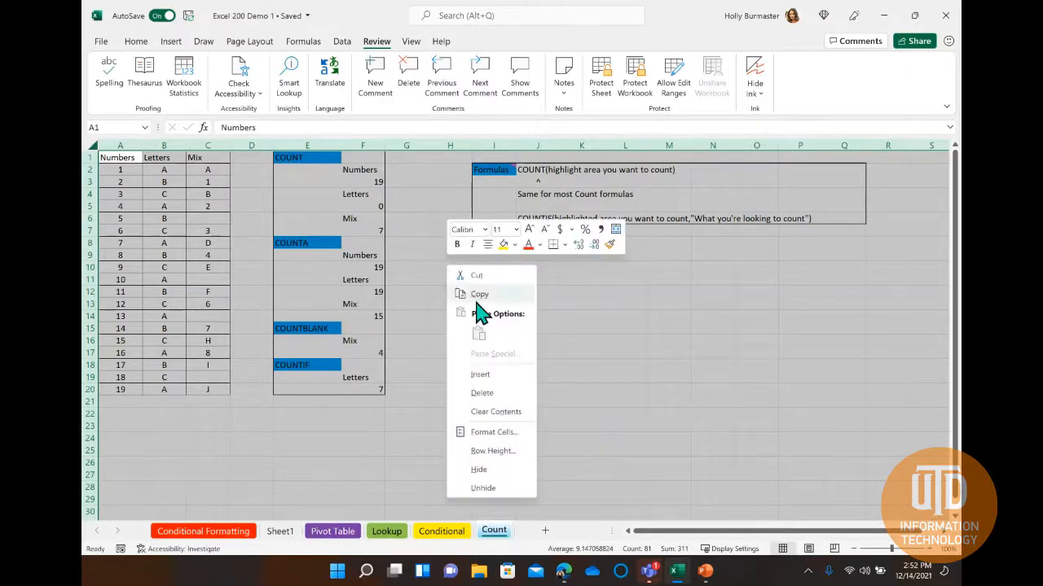
pyautogui.click(484, 433)
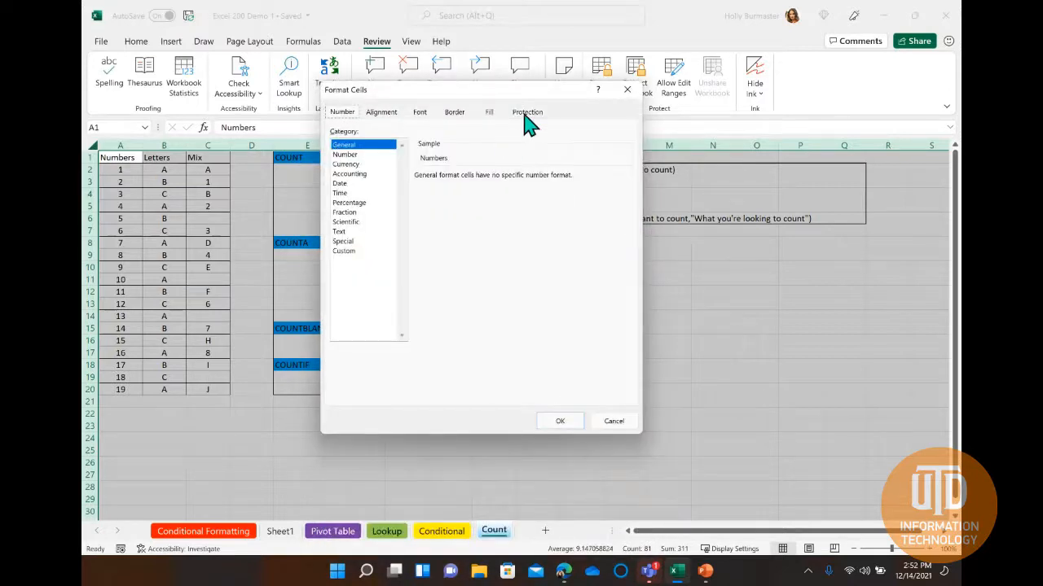
pyautogui.click(527, 114)
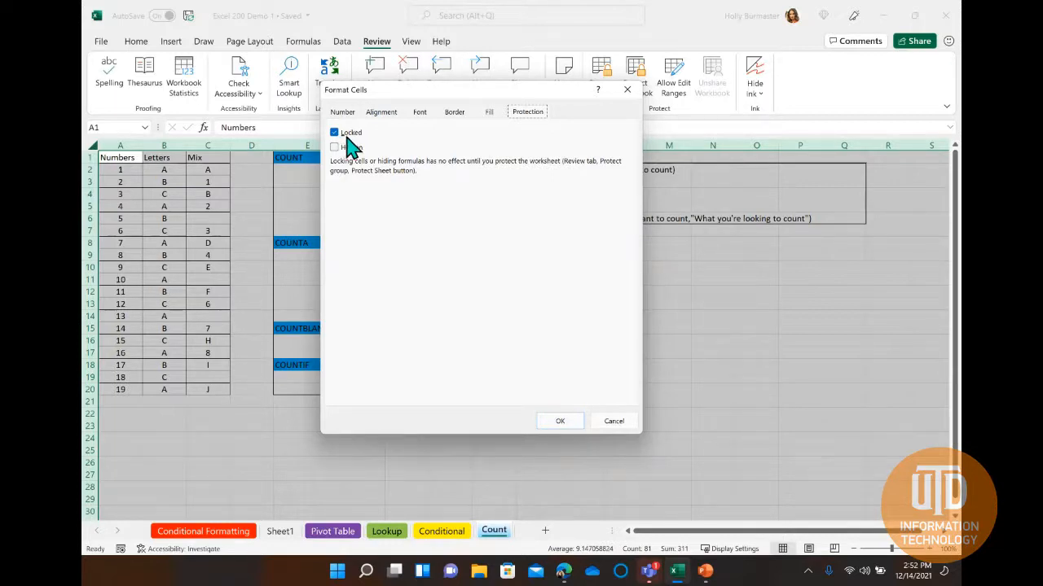
pyautogui.click(613, 421)
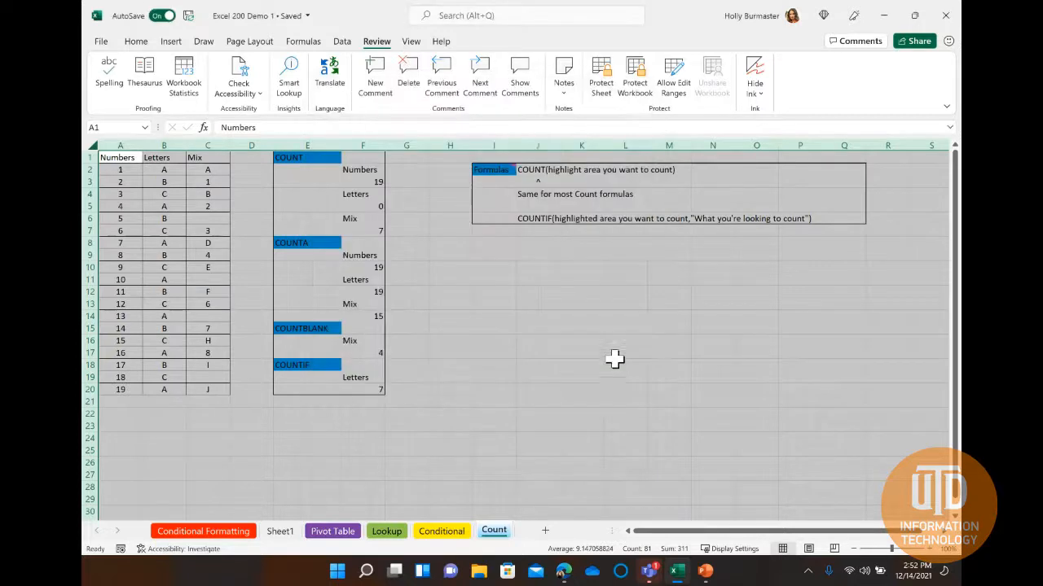
pyautogui.click(613, 354)
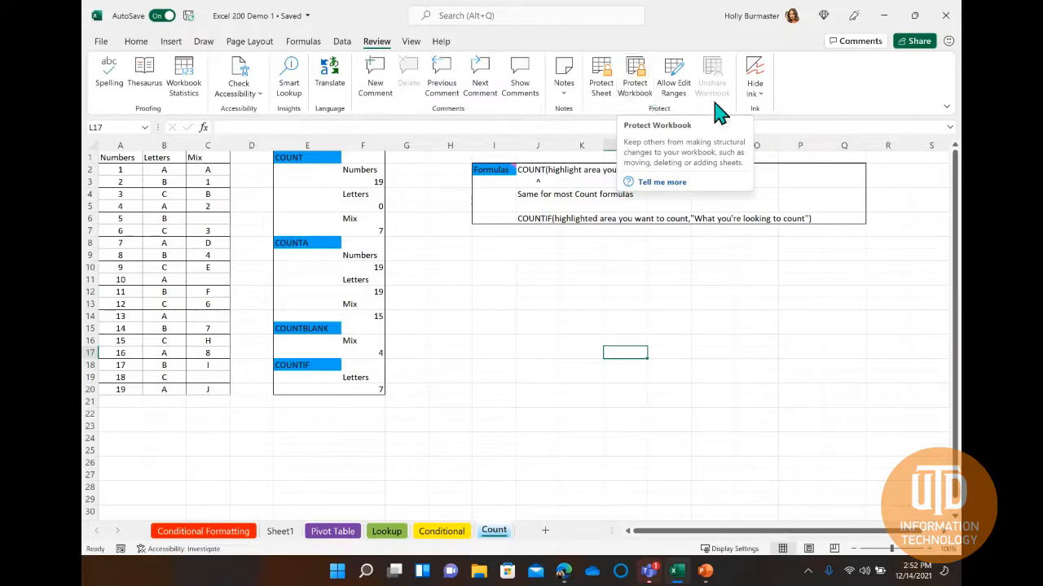
# Examine the workbook's share link settings, including disallowing editing, and the recipient permission choices, without applying or sending anything.
pyautogui.click(913, 43)
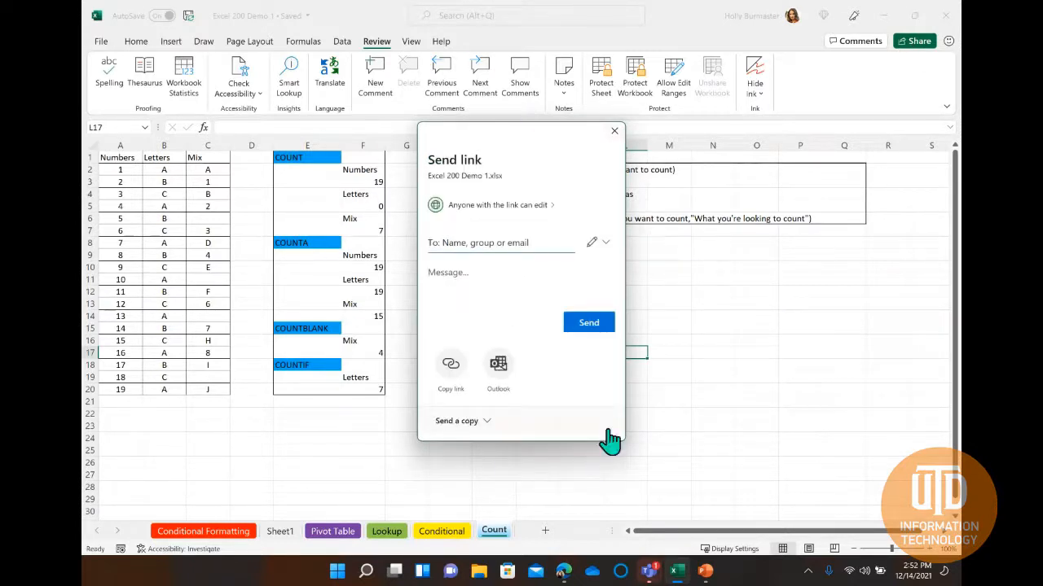
pyautogui.click(551, 205)
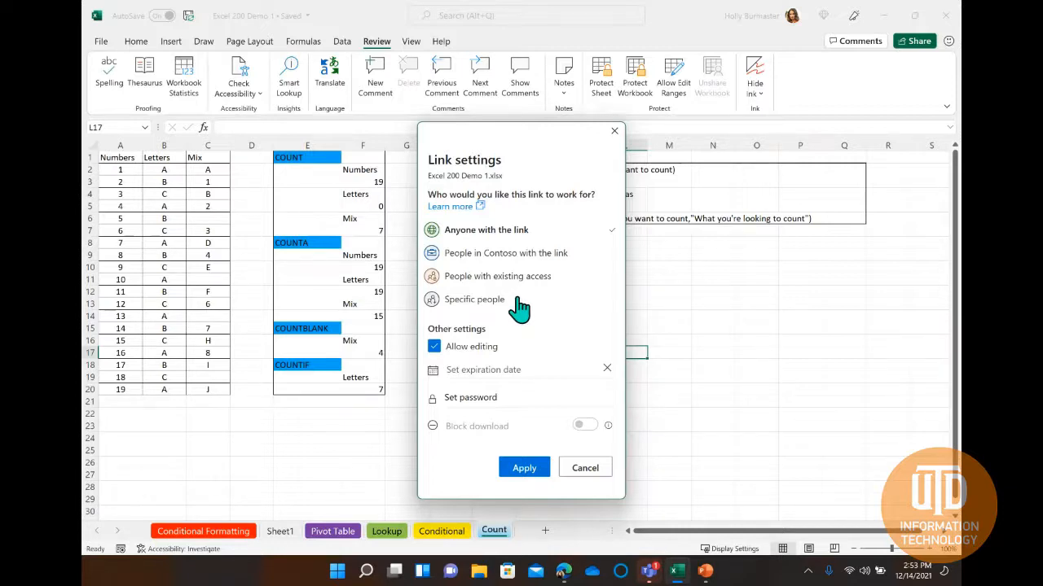
pyautogui.click(434, 348)
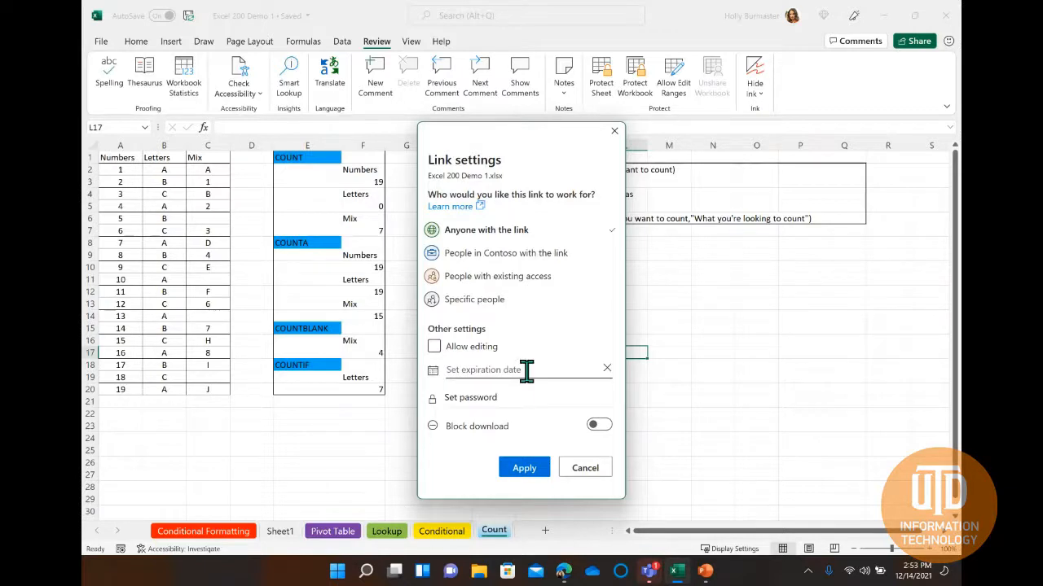
pyautogui.click(584, 471)
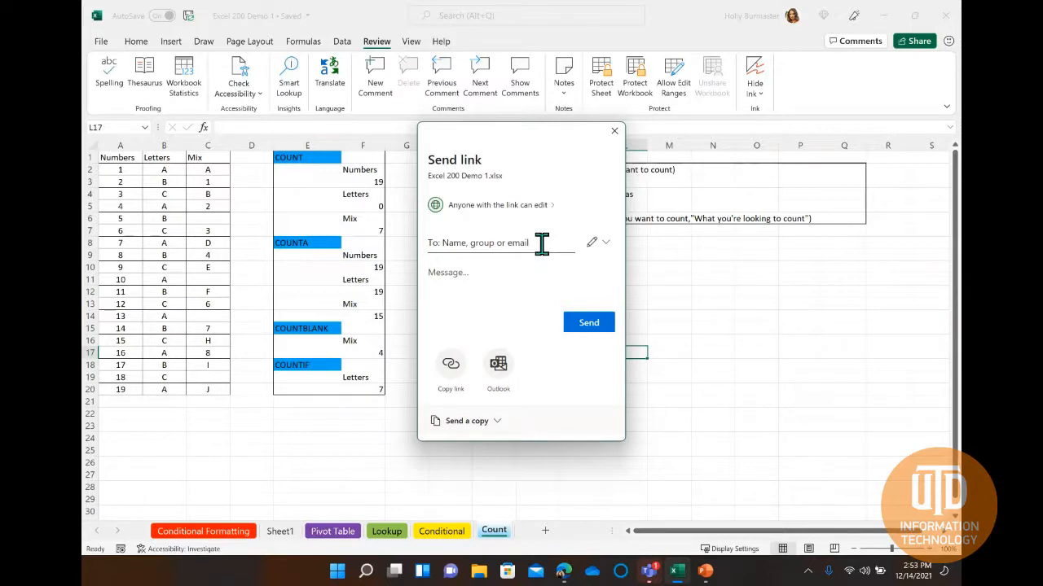
pyautogui.click(604, 244)
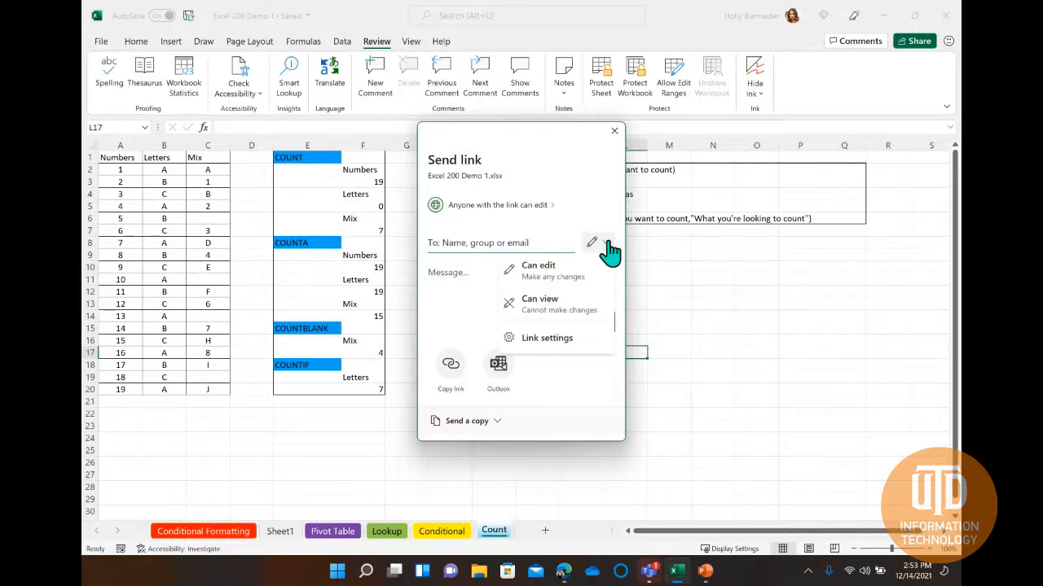
pyautogui.click(561, 163)
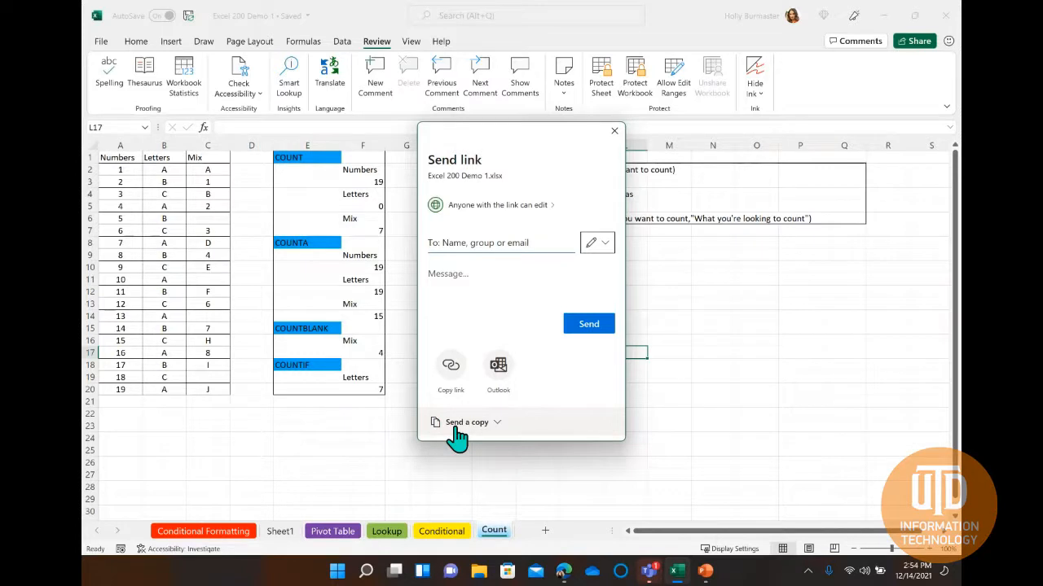
pyautogui.click(615, 131)
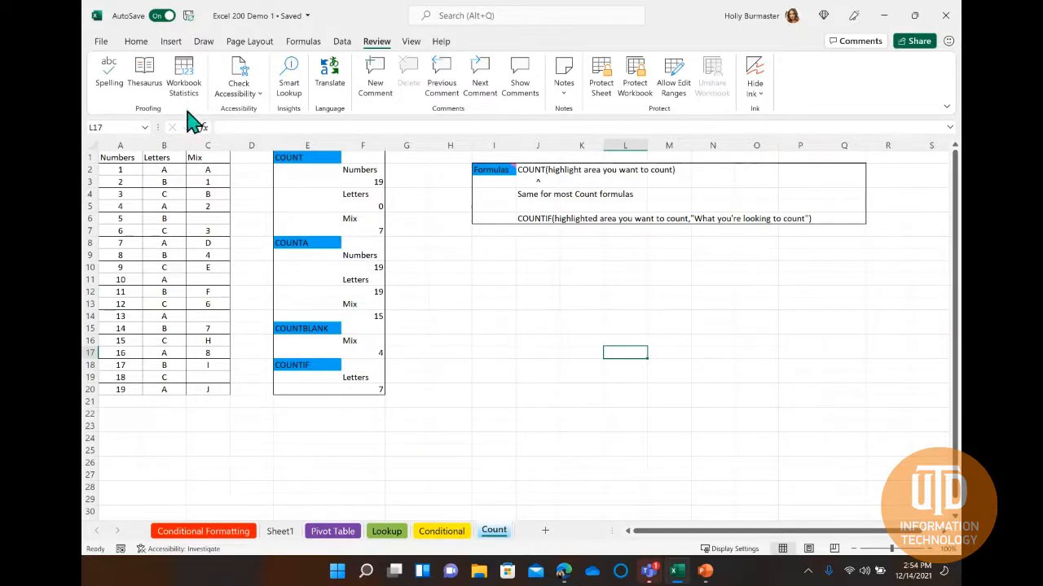
# Examine the Count sheet's print preview and the choices for what to print, and return to the worksheet.
pyautogui.click(102, 42)
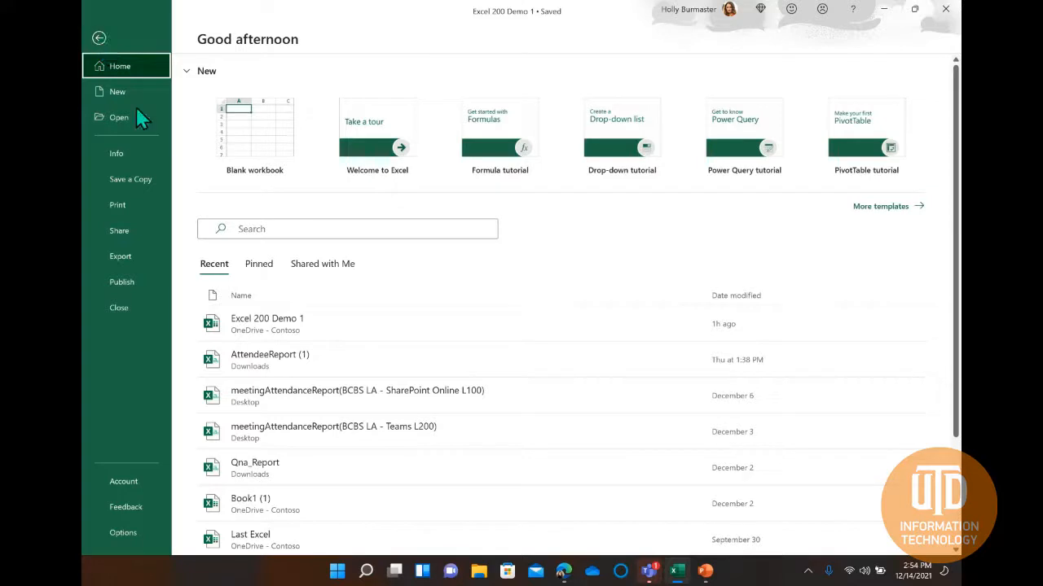
pyautogui.click(150, 200)
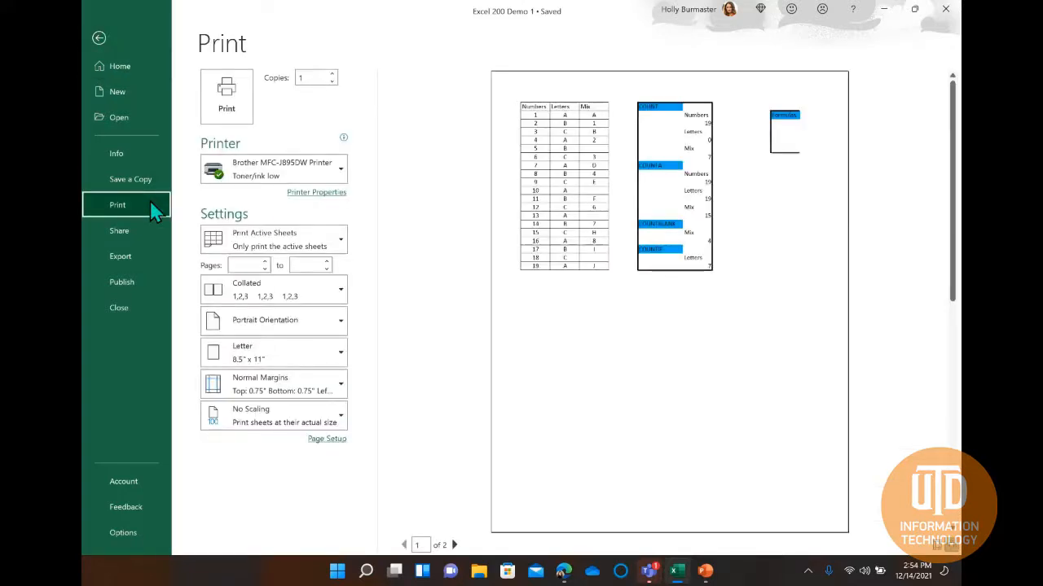
pyautogui.click(330, 255)
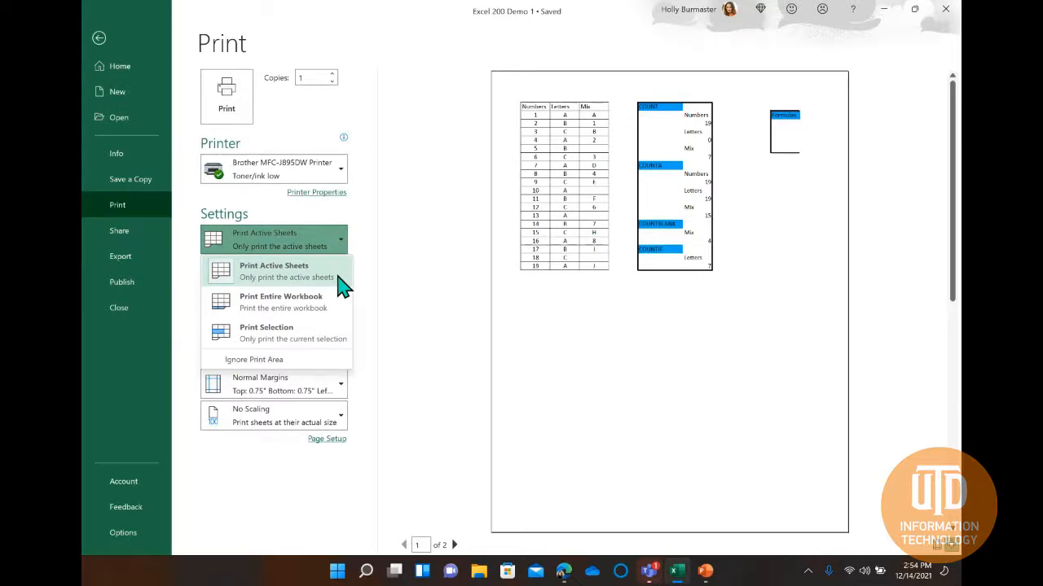
pyautogui.click(380, 274)
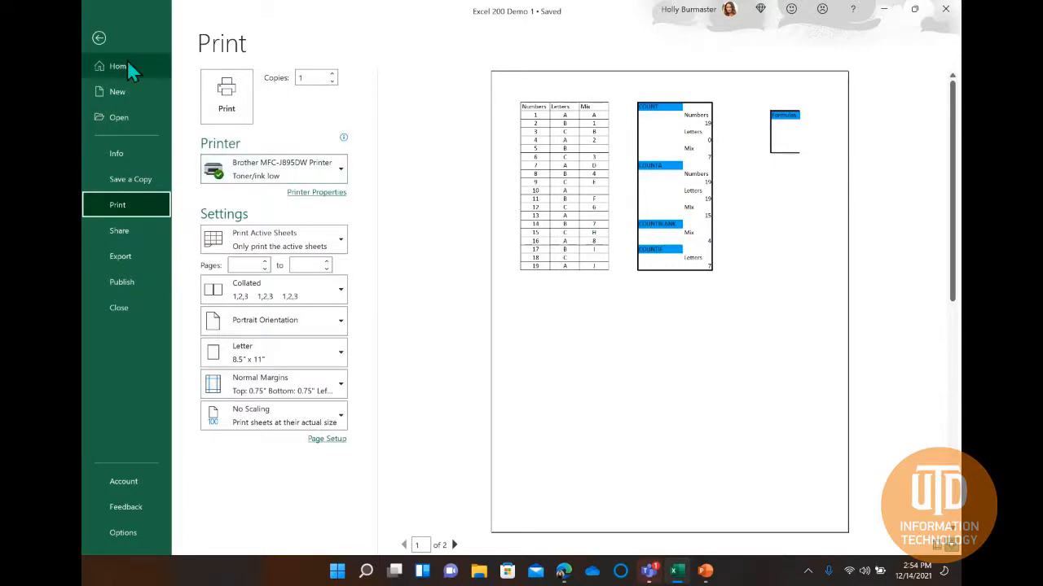
pyautogui.click(107, 40)
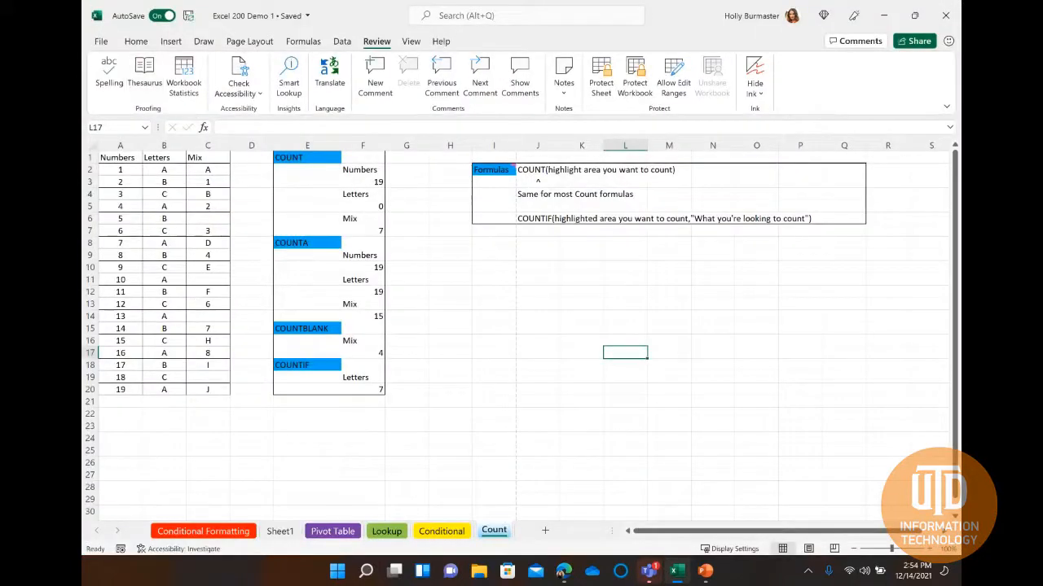